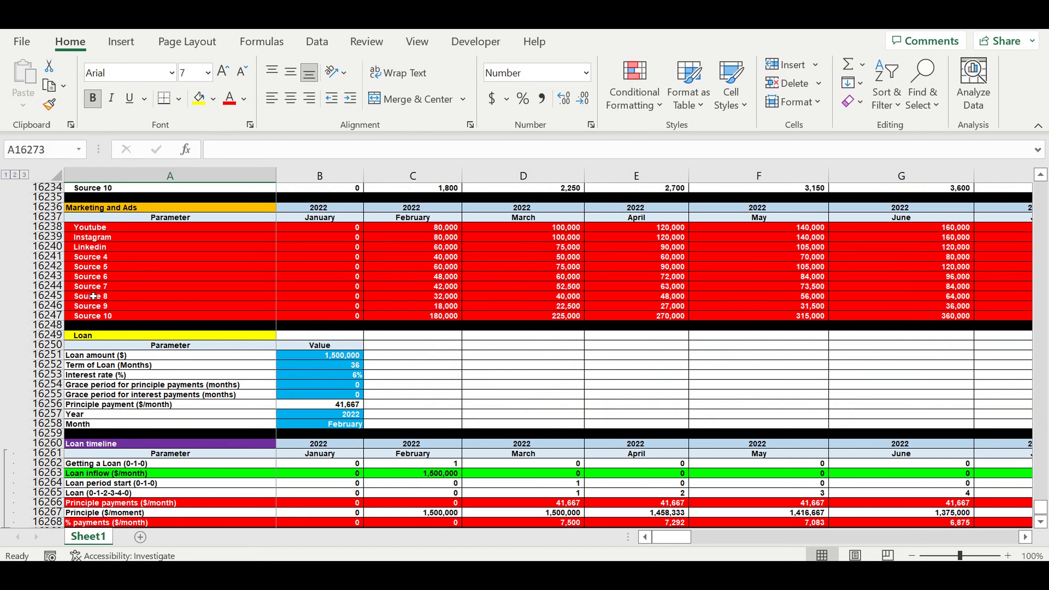
Copy the Marketing and Ads header rows with years and months to row 16270, below the loan timeline
left_click_drag(45, 207, 46, 224)
key("ctrl+c")
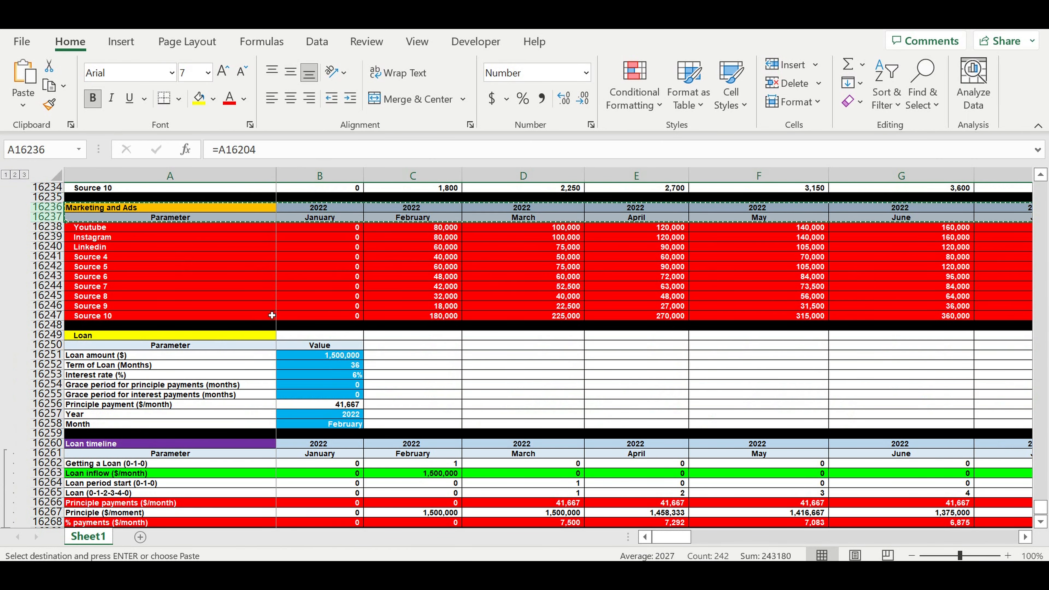
scroll(279, 319, "down", 7)
left_click(252, 336)
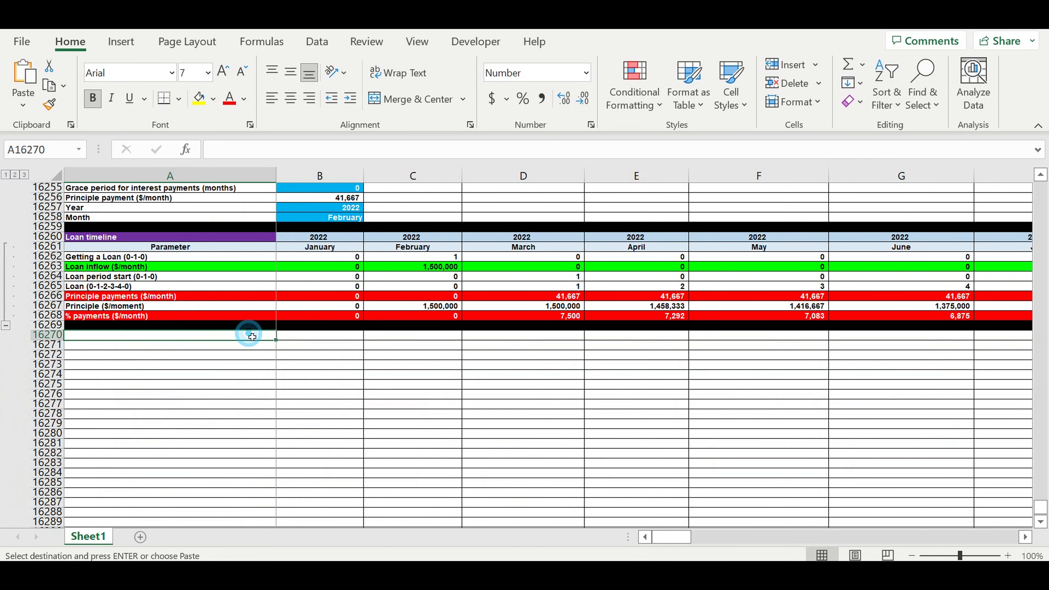
key("ctrl+v")
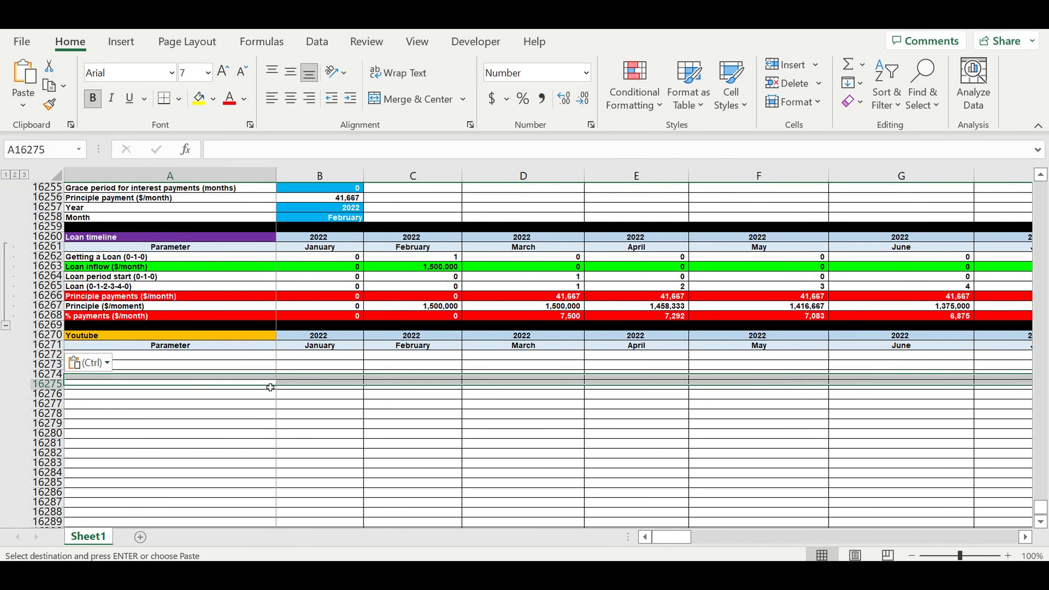
Title the pasted header block "Cash flow statement" in A16270 and fill that title cell yellow
type("C")
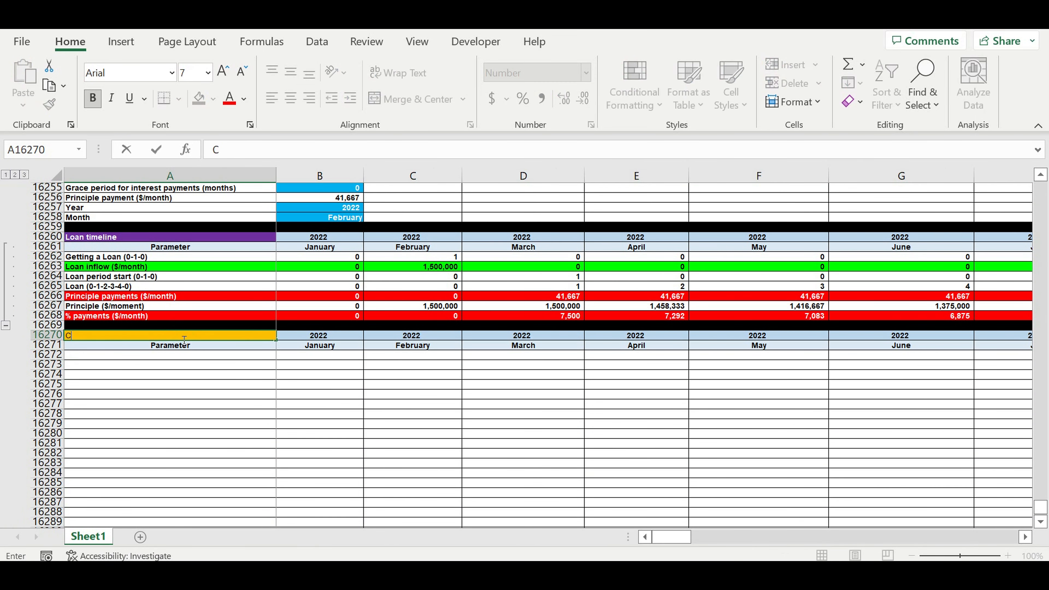
type("ash flow statement")
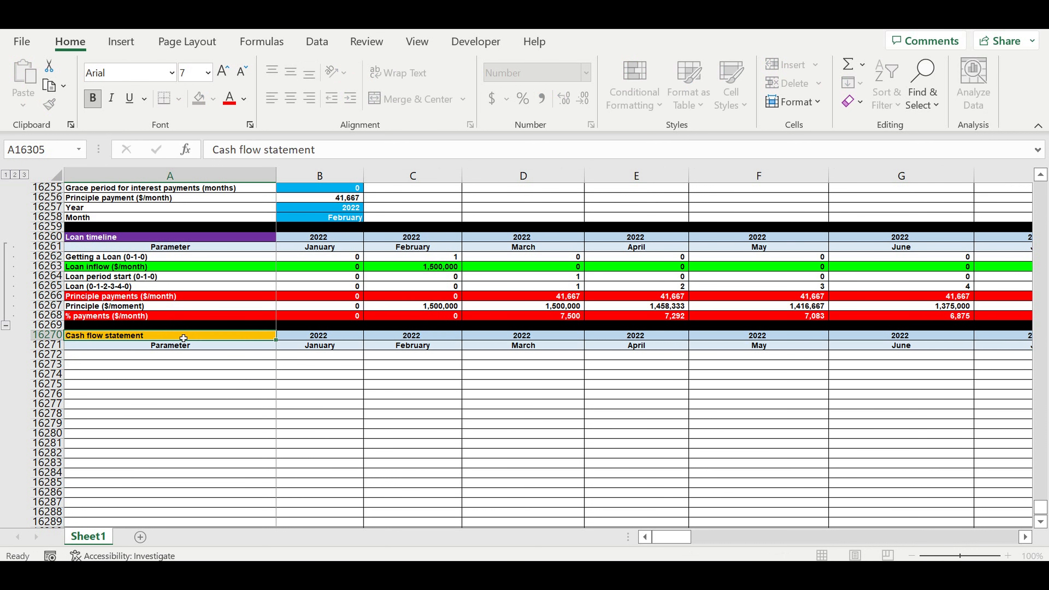
key("Page_Down")
scroll(223, 308, "up", 5)
scroll(239, 337, "up", 8)
left_click(192, 425)
left_click(125, 379)
left_click(218, 100)
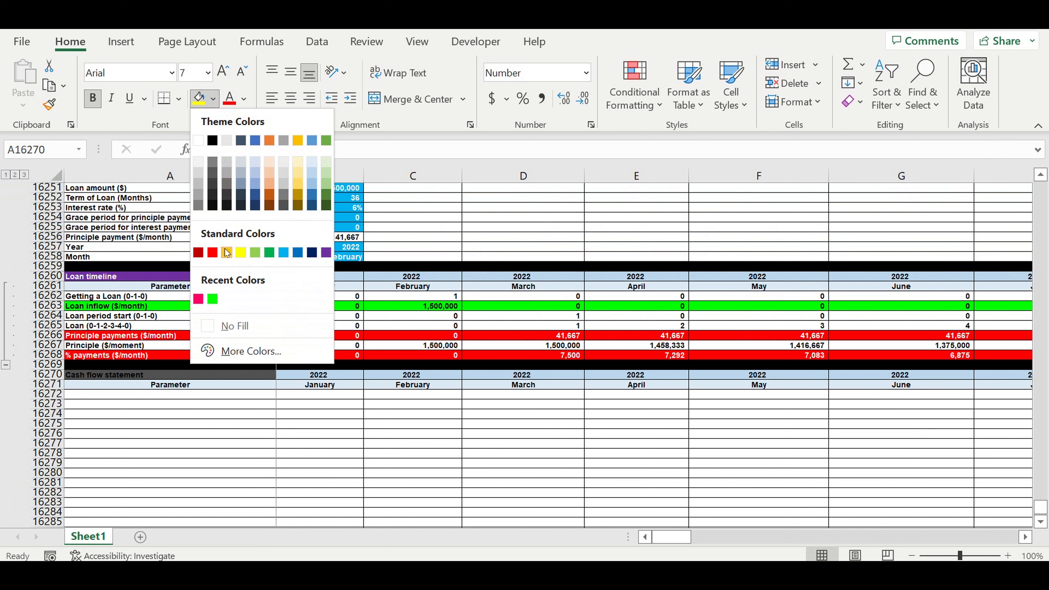
left_click(242, 253)
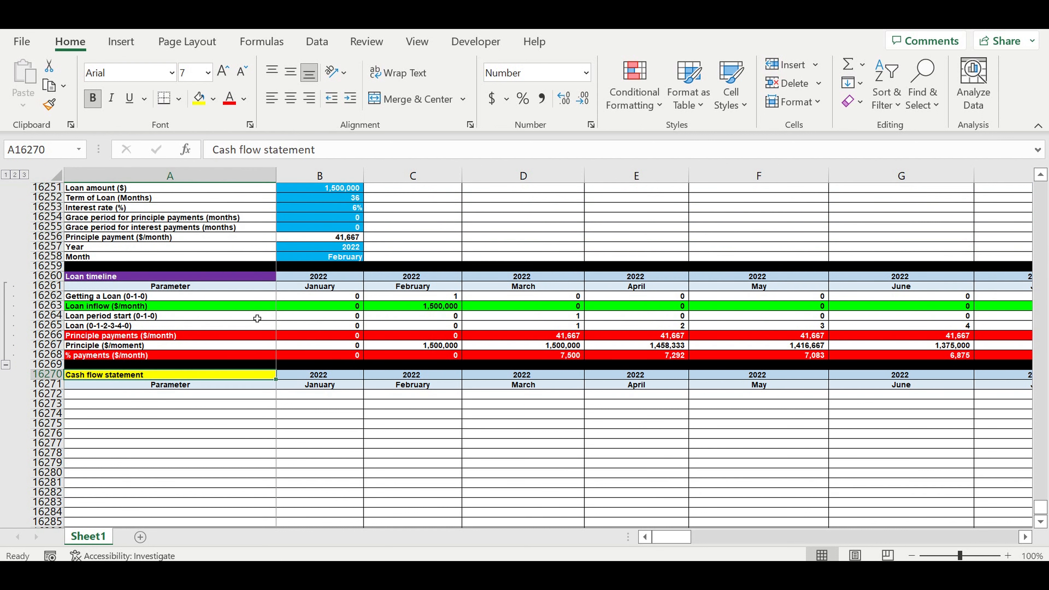
left_click(247, 453)
left_click(250, 395)
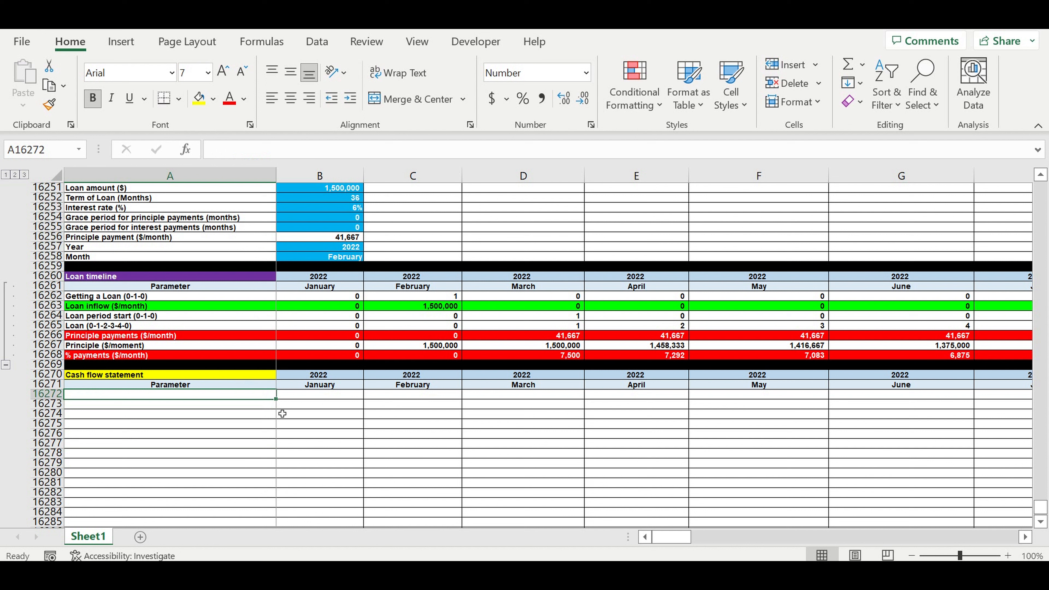
left_click(186, 414)
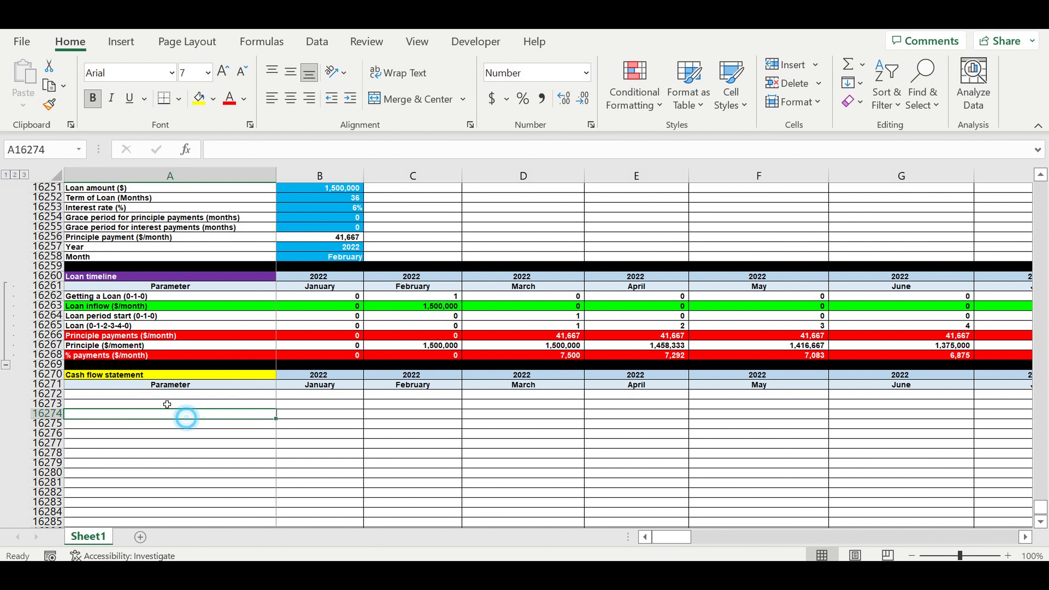
left_click(109, 374)
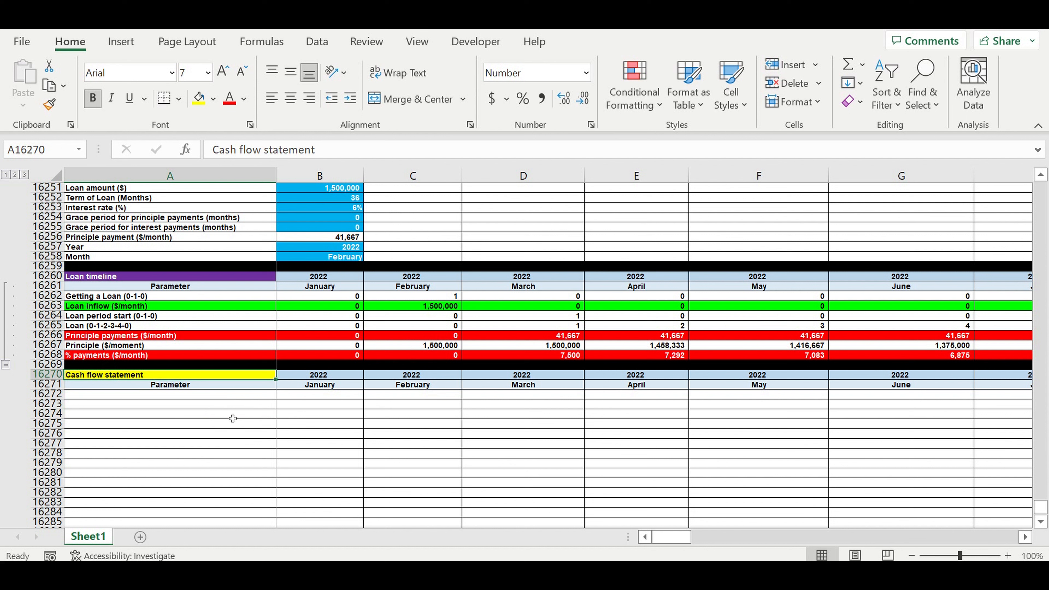
Enter the row label "Revenues" in A16272, directly under the Parameter header
left_click(227, 398)
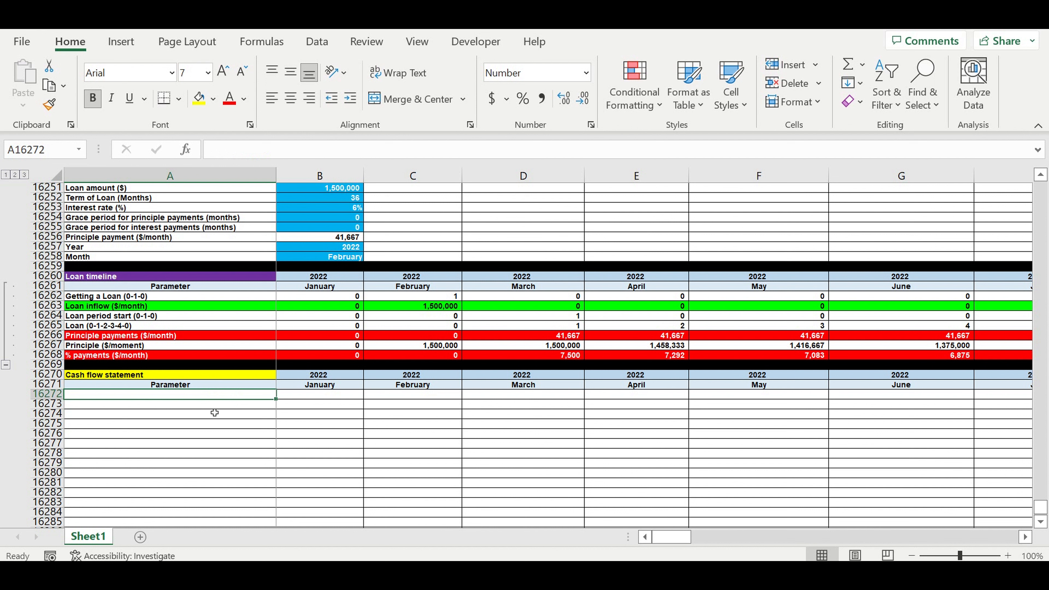
type("Reenues")
key("BackSpace")
key("BackSpace")
key("BackSpace")
key("BackSpace")
type("venues")
key("Return")
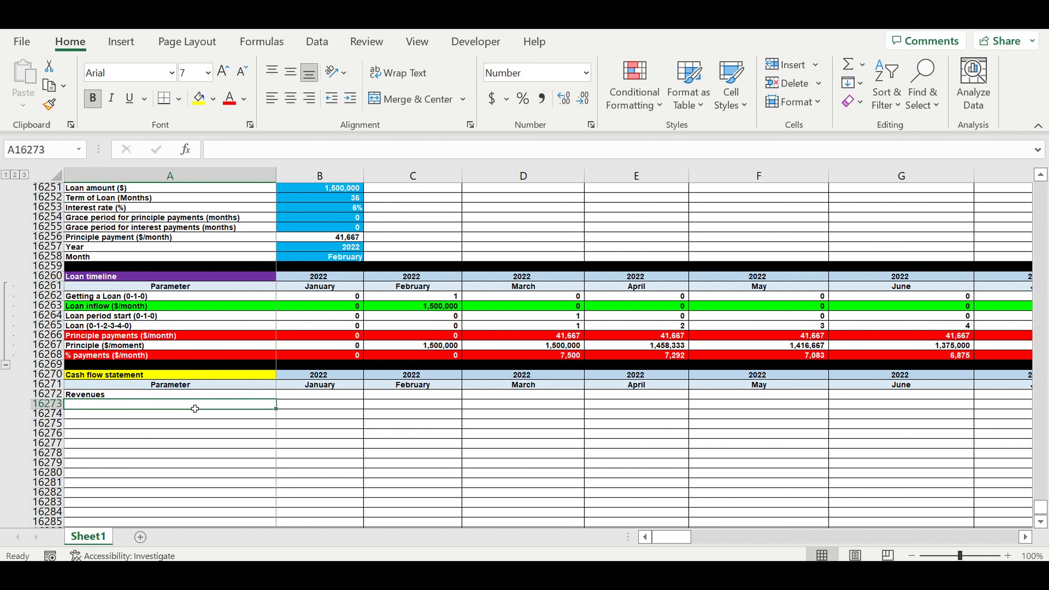
Fill the entire Revenues row 16272 with light blue
left_click(60, 398)
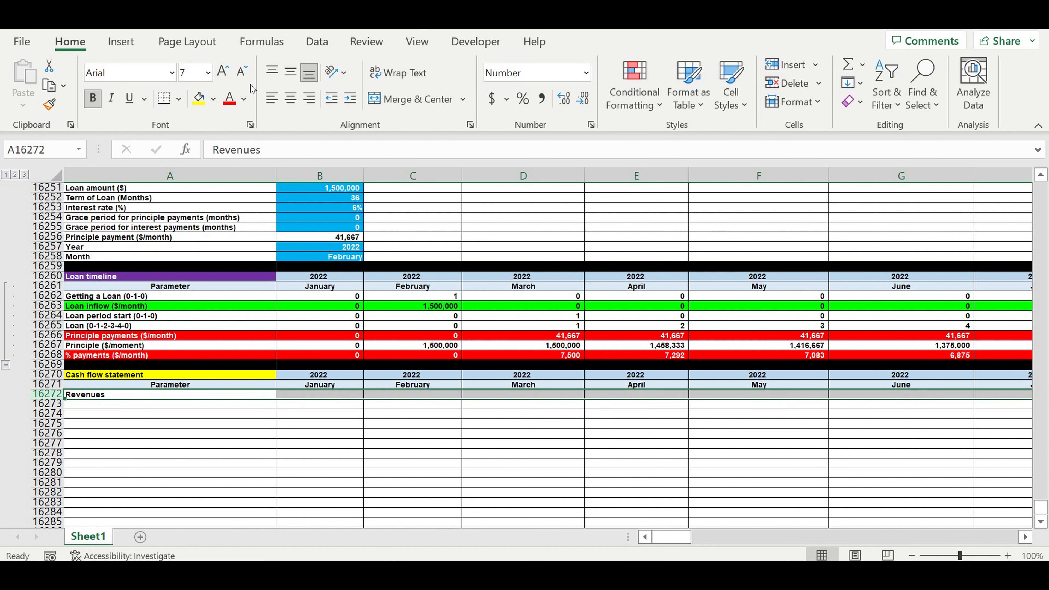
left_click(213, 98)
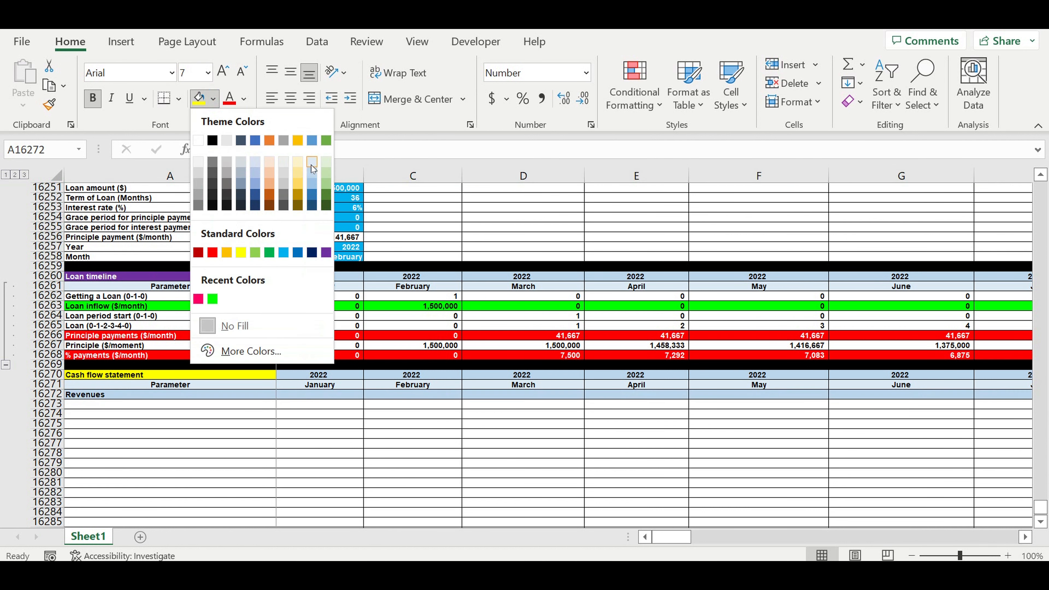
left_click(312, 172)
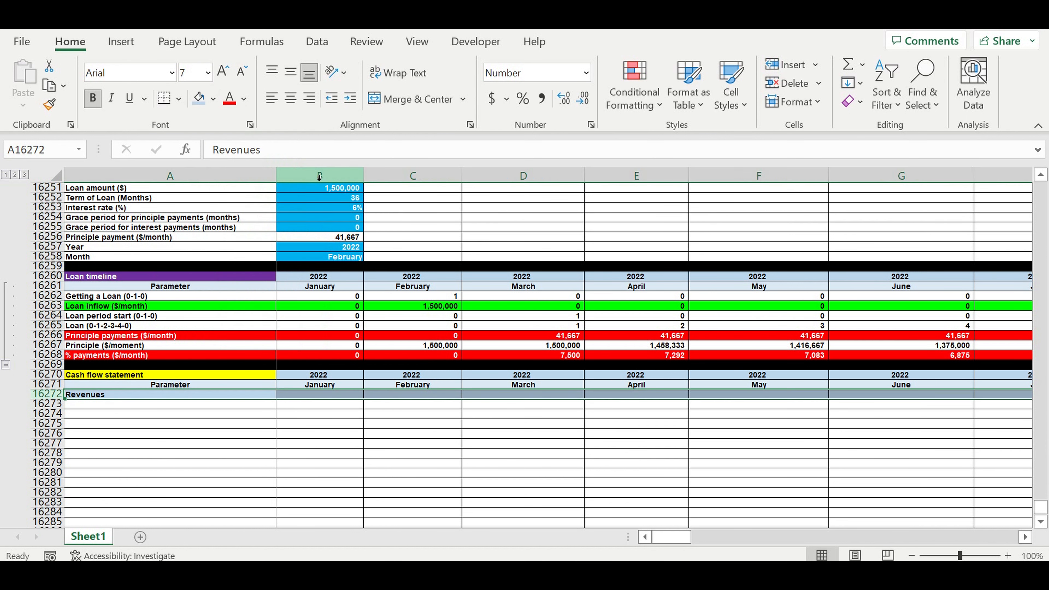
left_click(351, 440)
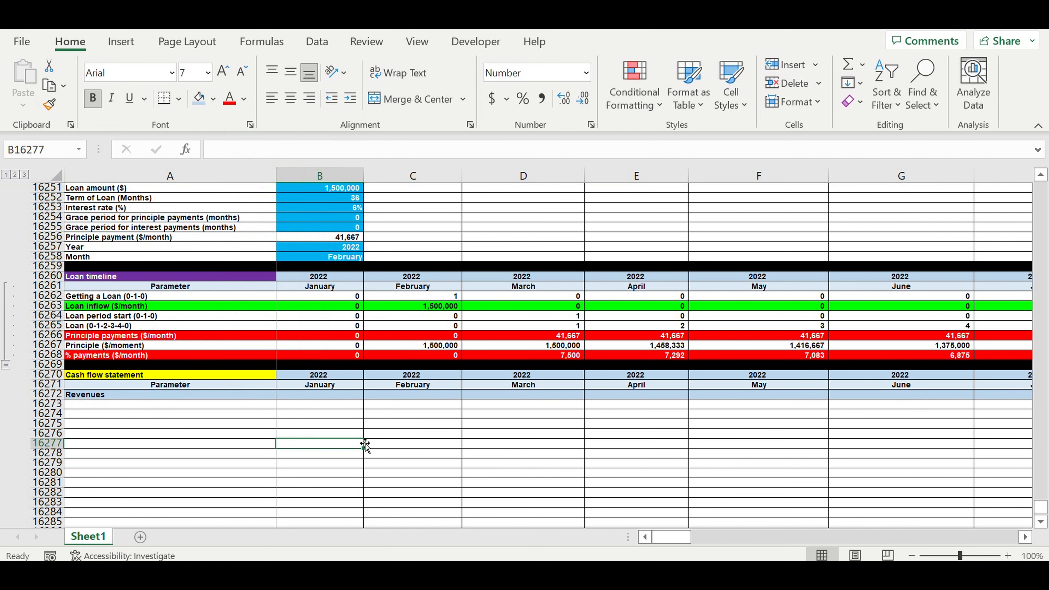
Link A16273 to the User type 1 label in the Revenue block with the formula =A13895
left_click(267, 407)
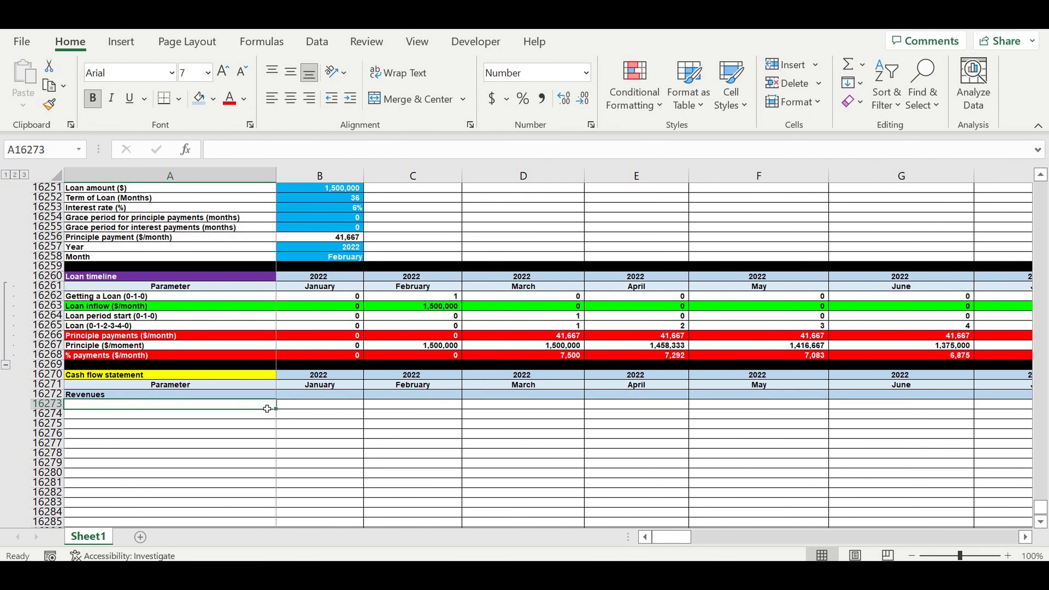
type("=")
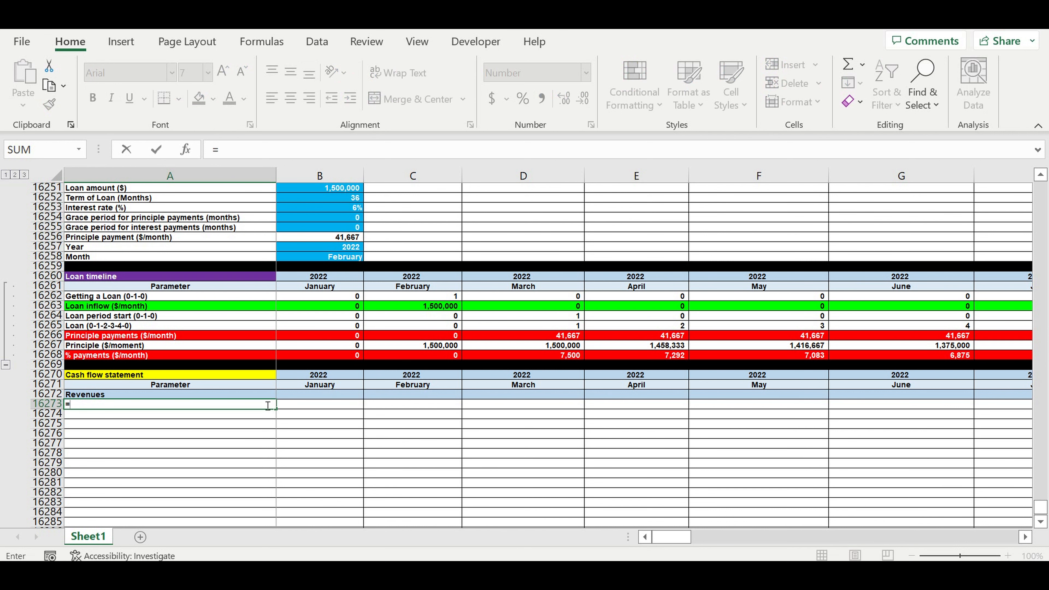
scroll(268, 406, "up", 10)
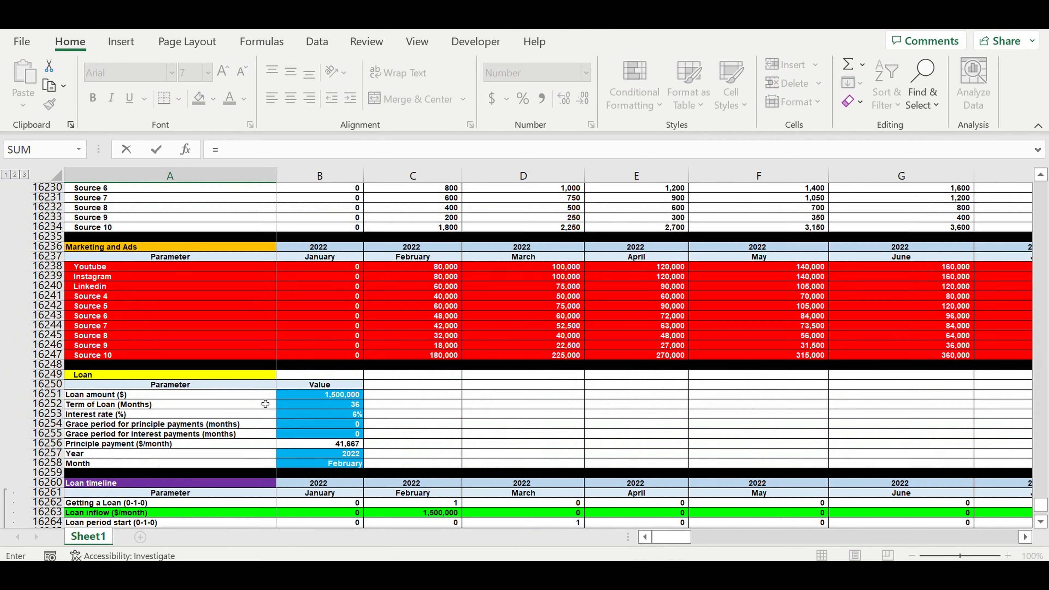
scroll(265, 404, "up", 10)
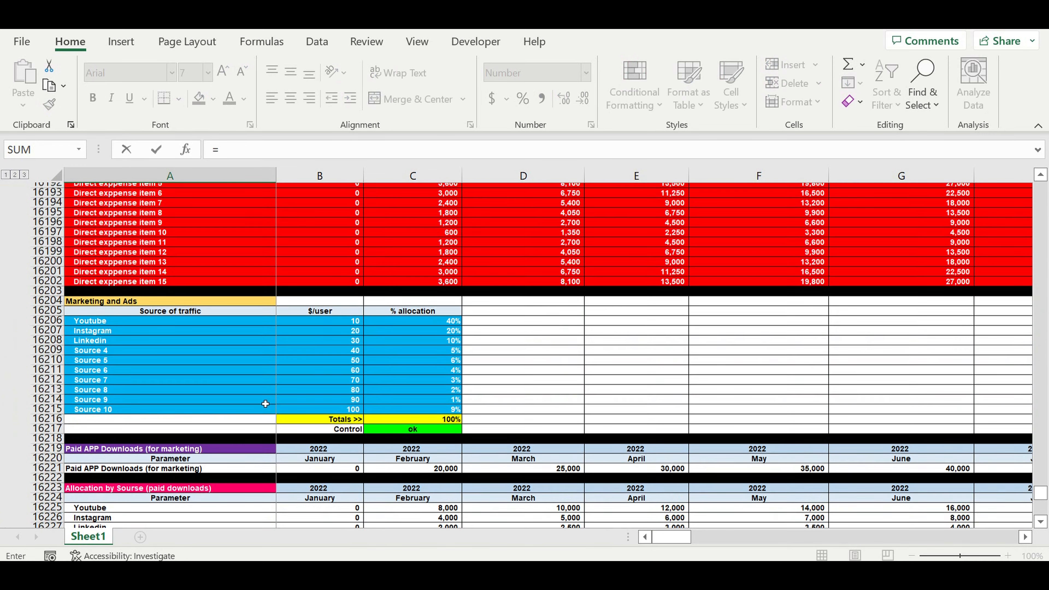
scroll(265, 404, "up", 3)
scroll(265, 404, "up", 6)
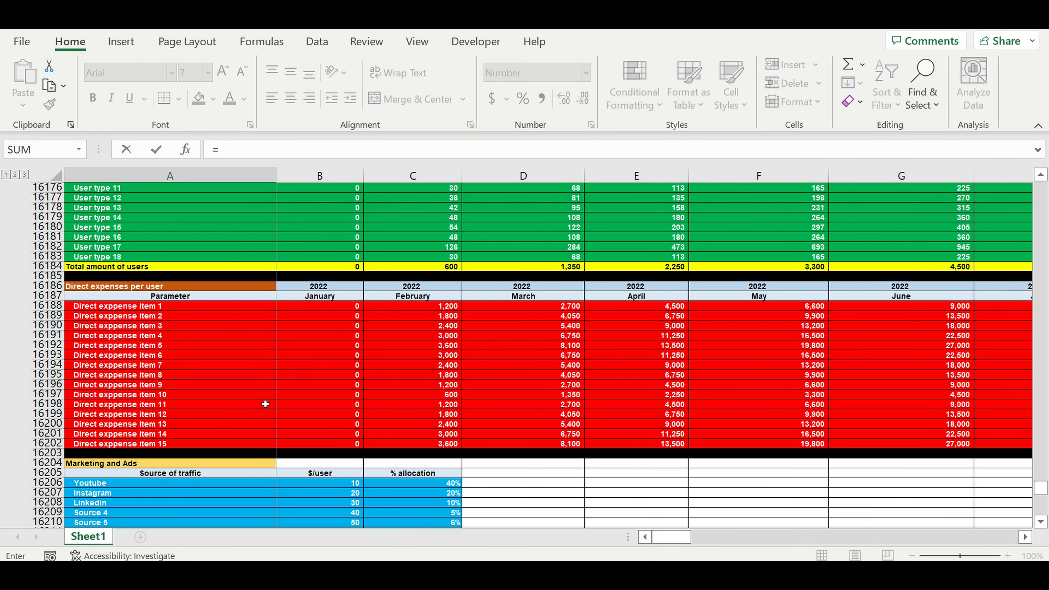
scroll(265, 404, "up", 16)
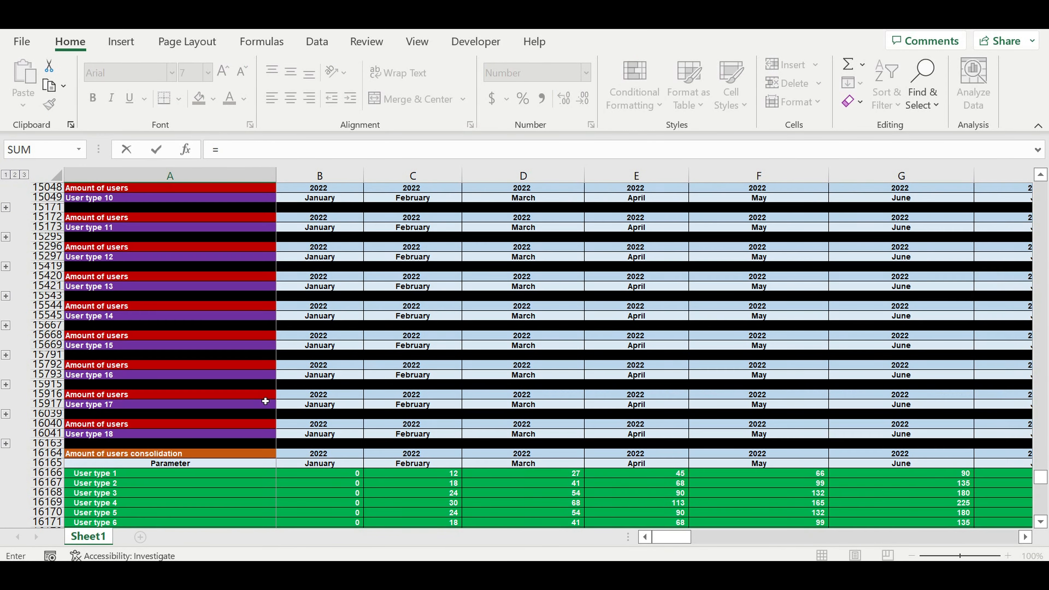
scroll(266, 401, "up", 10)
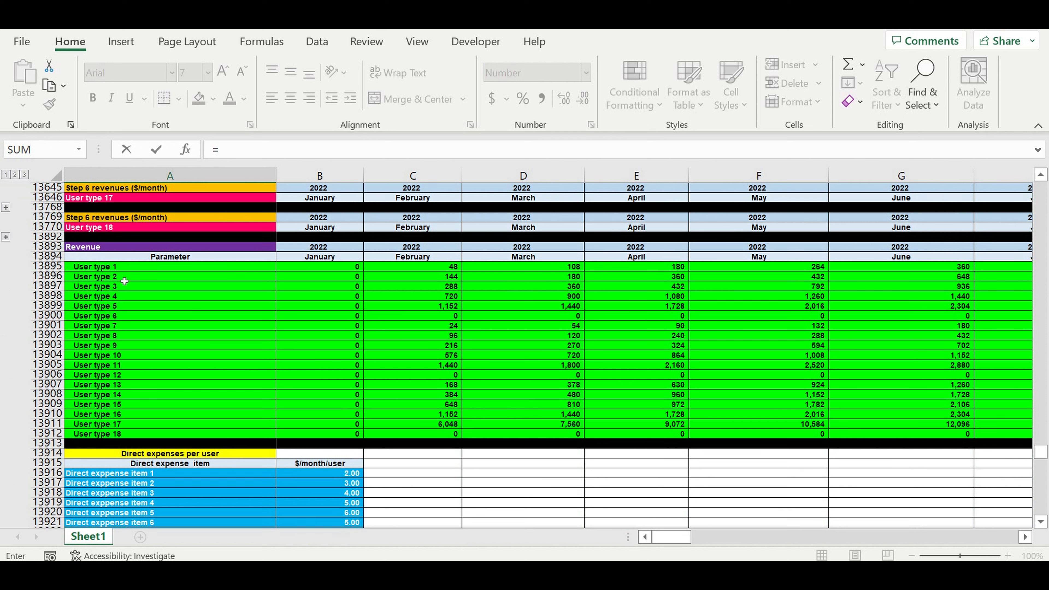
left_click(97, 270)
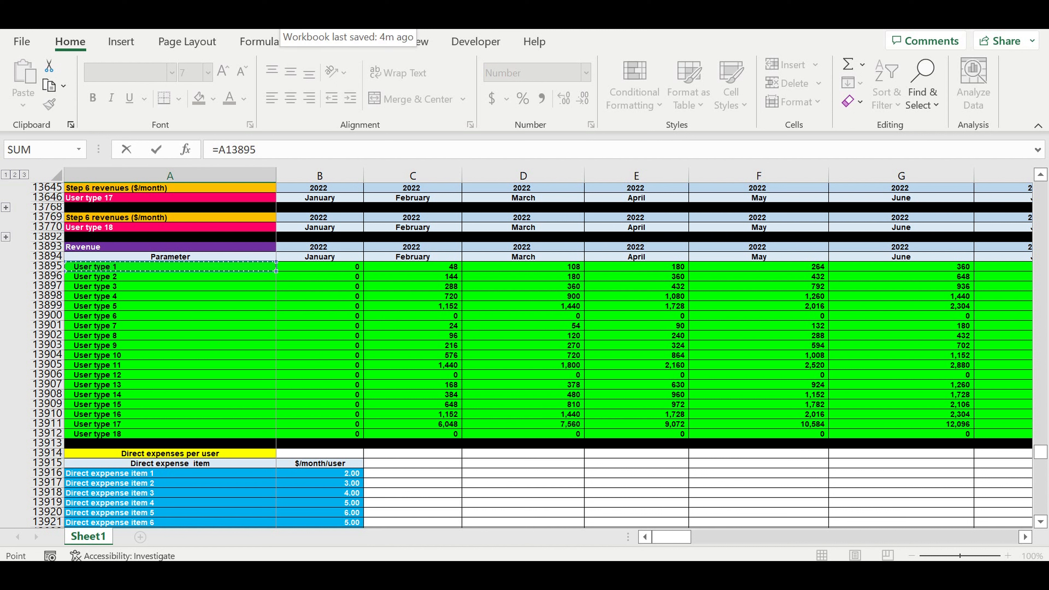
key("Return")
Fill the label formula from A16273 down through User type 18 and clear the surplus cells A16291:A16293
scroll(331, 318, "down", 6)
scroll(311, 314, "down", 2)
left_click(258, 276)
left_click_drag(277, 280, 275, 407)
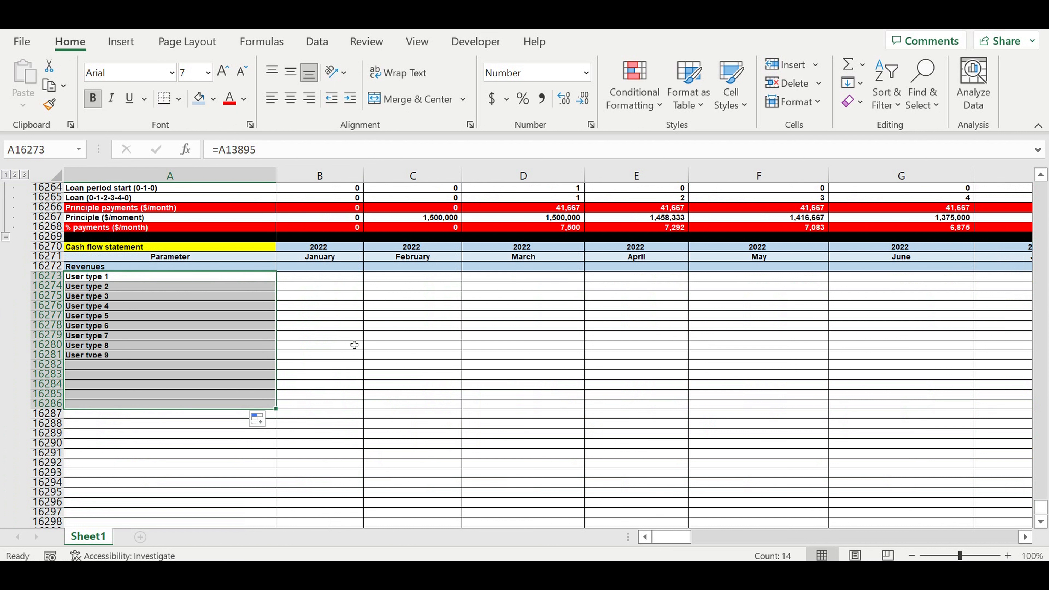
left_click_drag(281, 412, 285, 466)
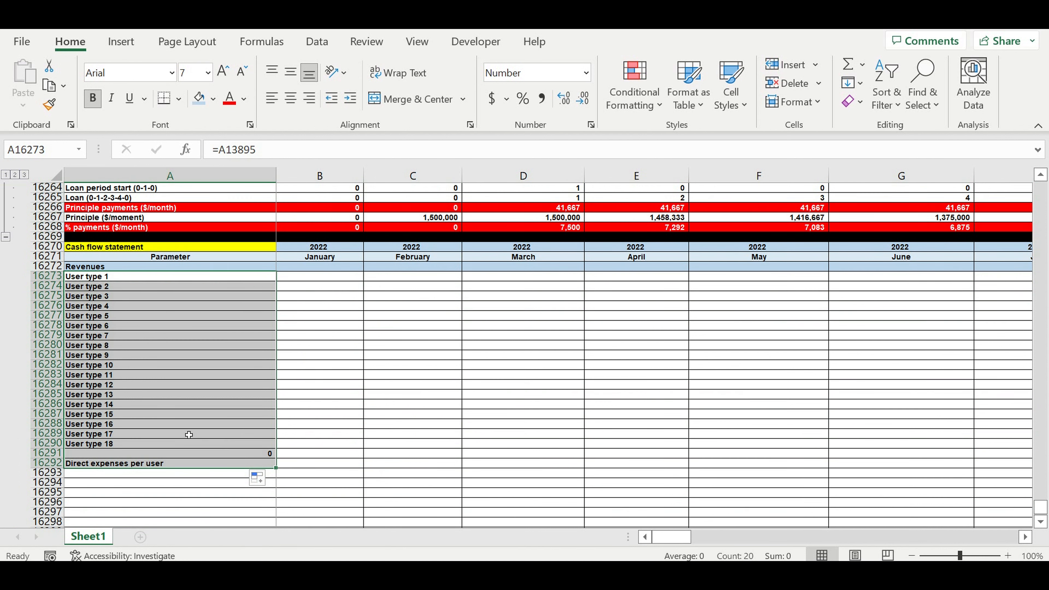
left_click_drag(129, 458, 137, 475)
key("Delete")
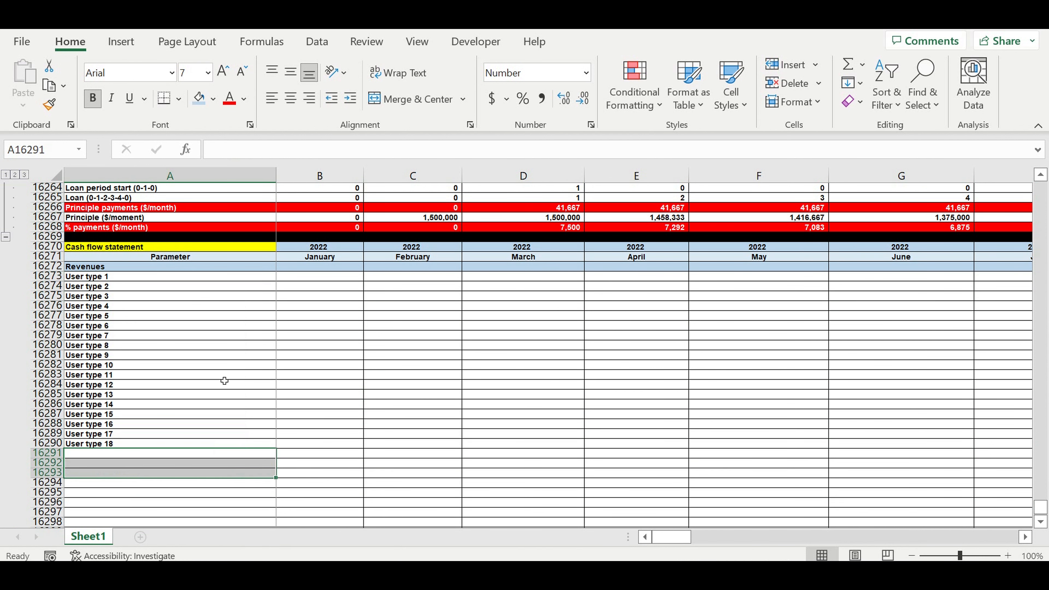
Extend the linked formulas of A16273:A16290 across into the January 2022 column
left_click(190, 374)
left_click_drag(112, 278, 135, 446)
left_click_drag(276, 448, 359, 445)
Total January revenues in B16272 with =SUM(B16273:B16290) and fill B16272:B16290 across through December 2031
left_click(332, 267)
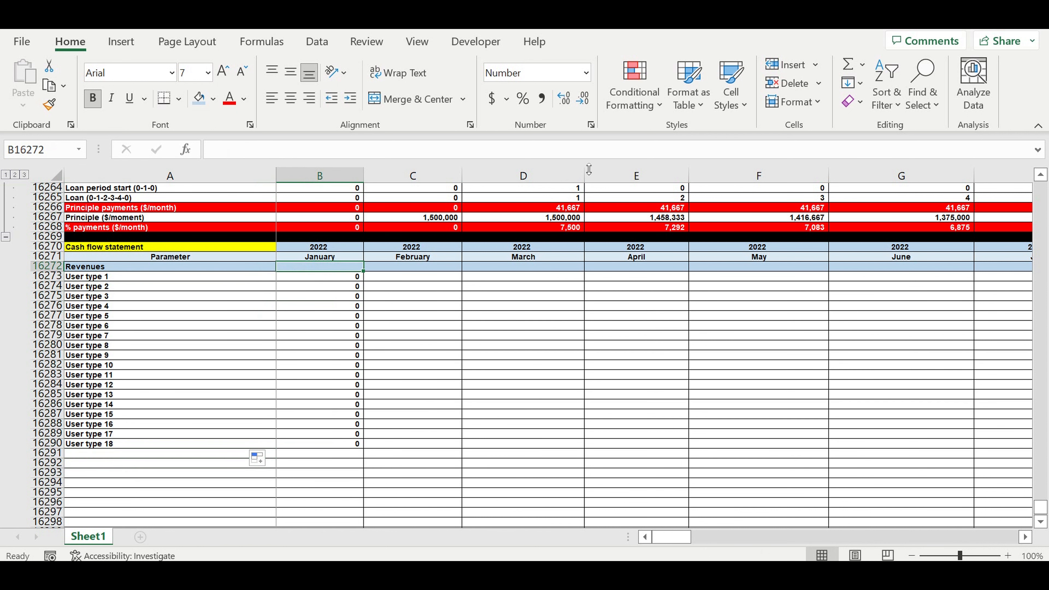
left_click(847, 67)
left_click(330, 445)
left_click_drag(330, 385, 911, 430)
key("Return")
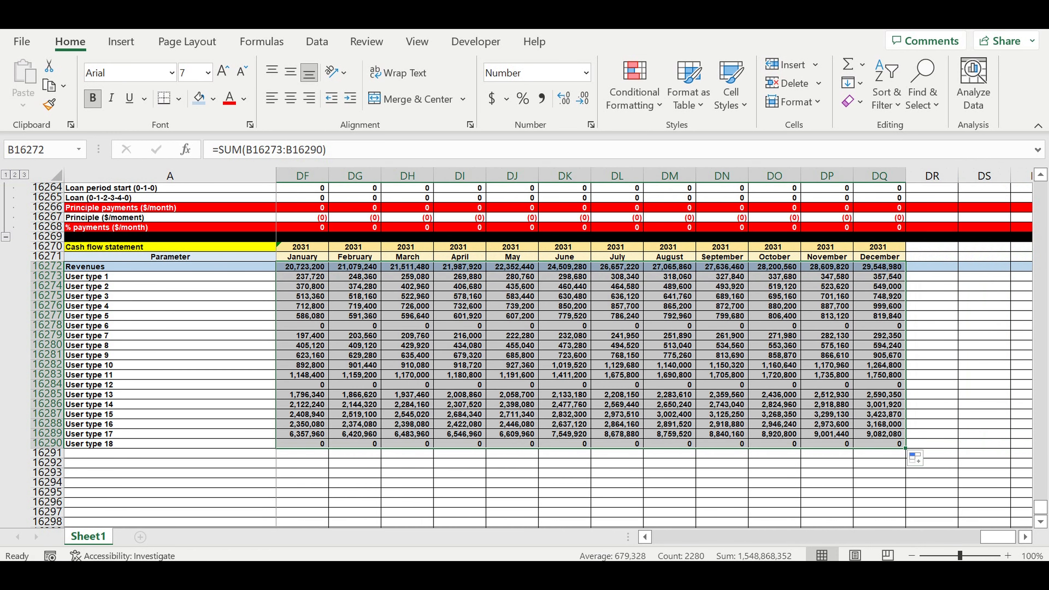
left_click(747, 377)
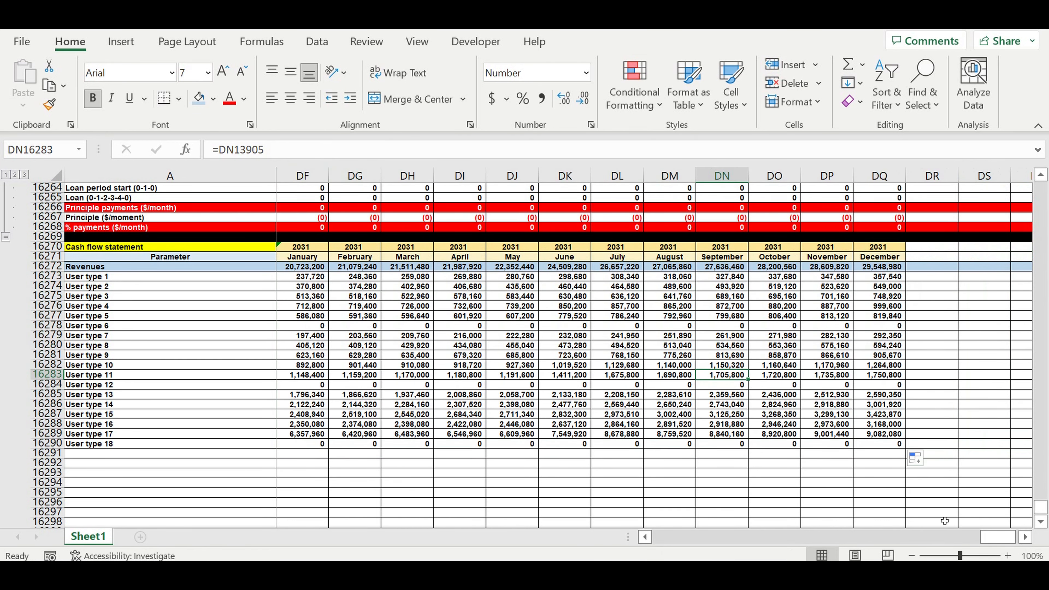
Indent the User type 1 to User type 18 labels in A16273:A16290 by one level
left_click_drag(996, 542, 120, 467)
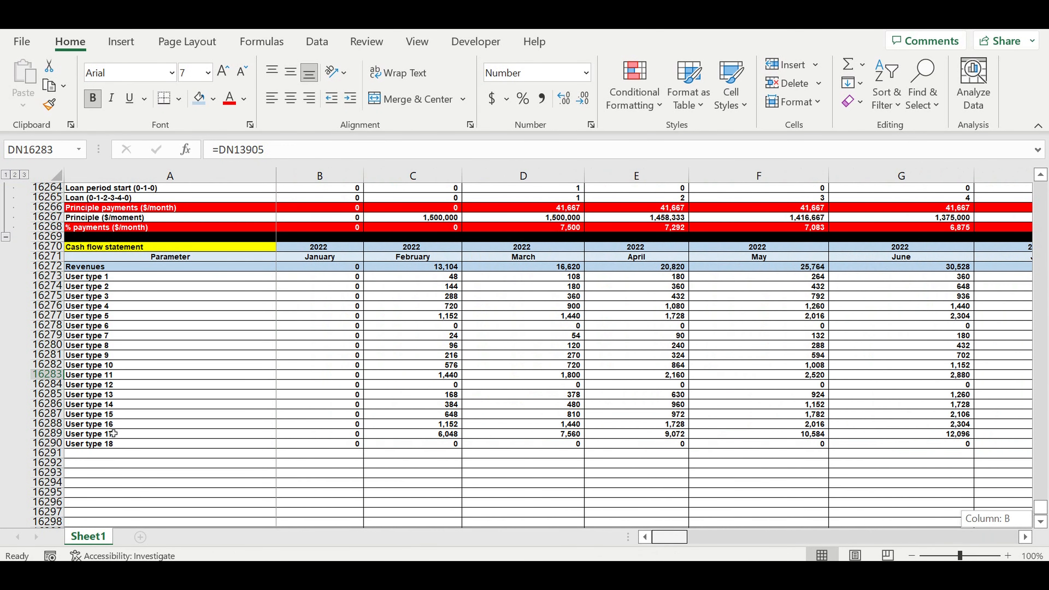
left_click_drag(105, 276, 112, 445)
left_click(351, 98)
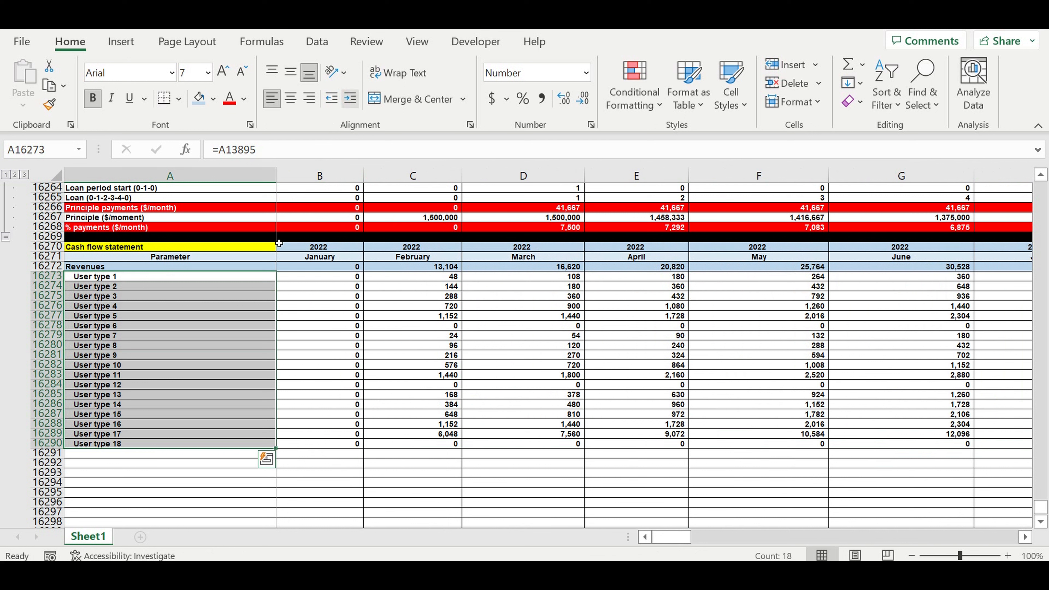
left_click(215, 376)
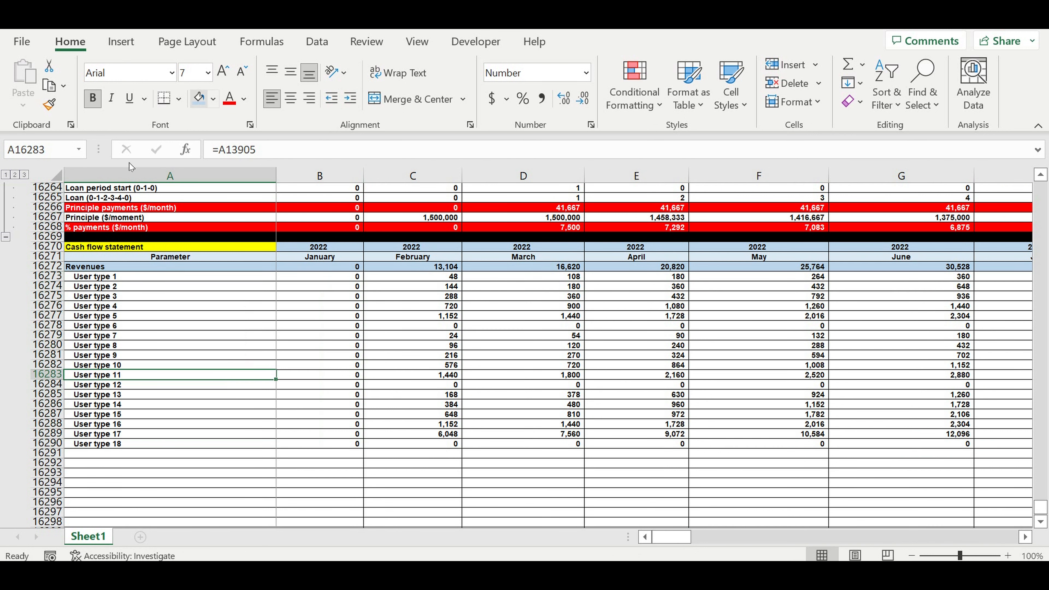
Copy the entire Revenues row 16272 to row 16291, below User type 18
left_click(58, 273)
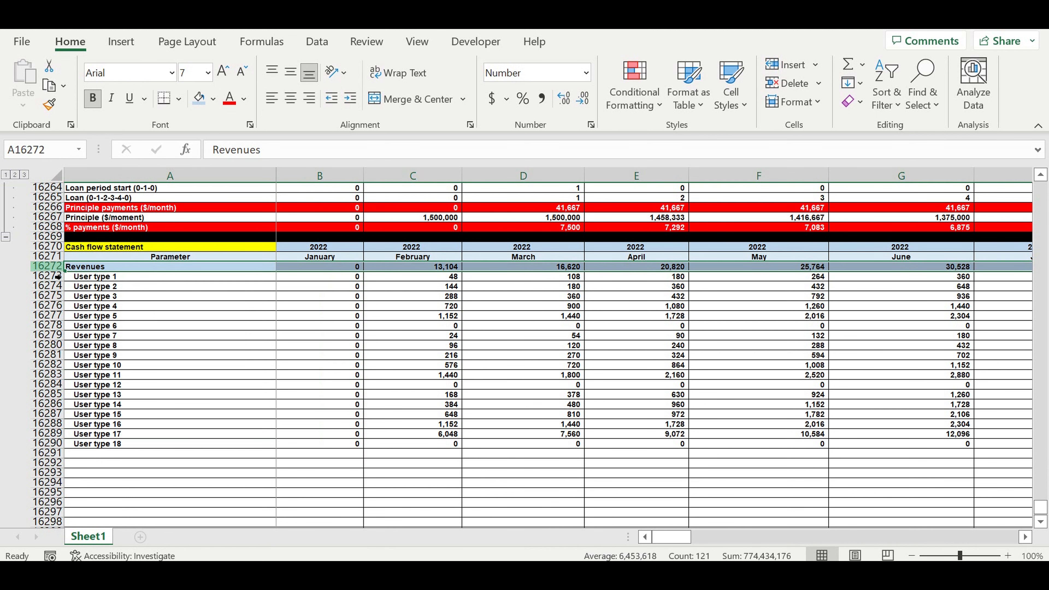
key("ctrl+c")
left_click(109, 454)
key("shift+space")
key("ctrl+v")
left_click(174, 484)
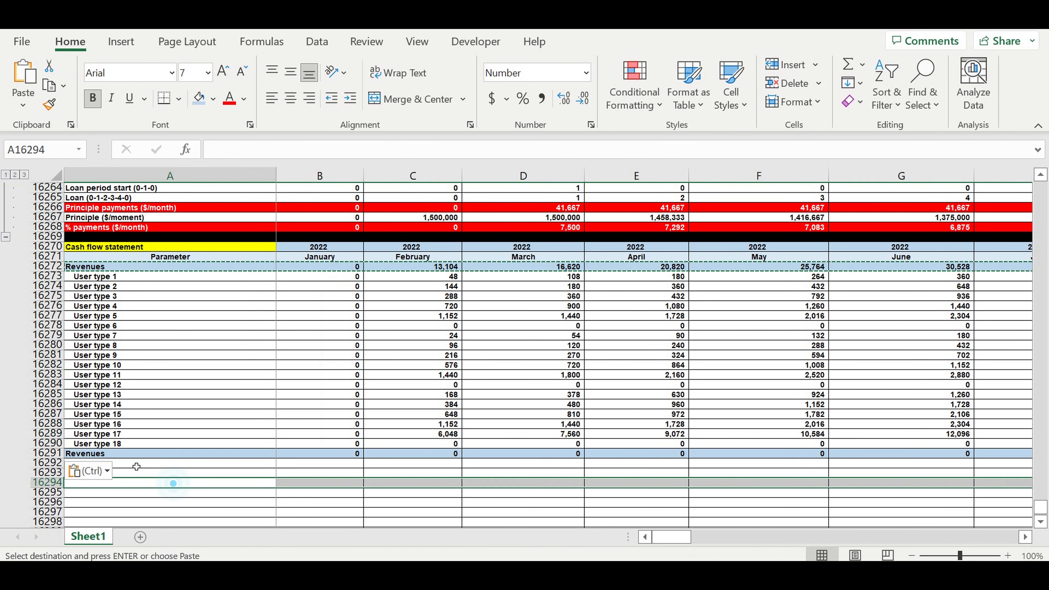
Relabel the copied Revenues row in A16291 as "Direct costs"
left_click(121, 455)
key("Escape")
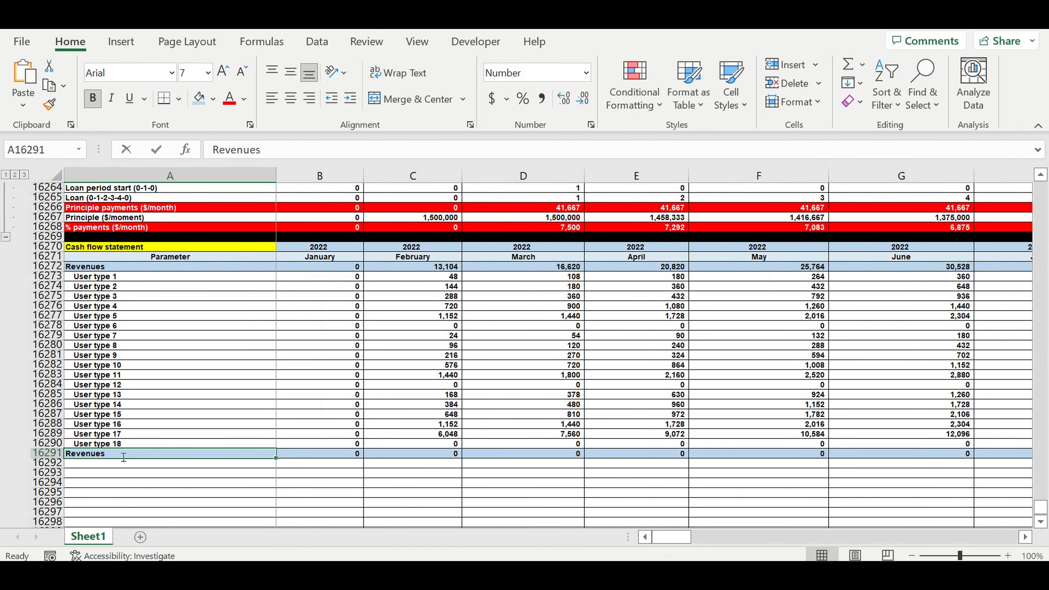
type("Direct costs")
key("Return")
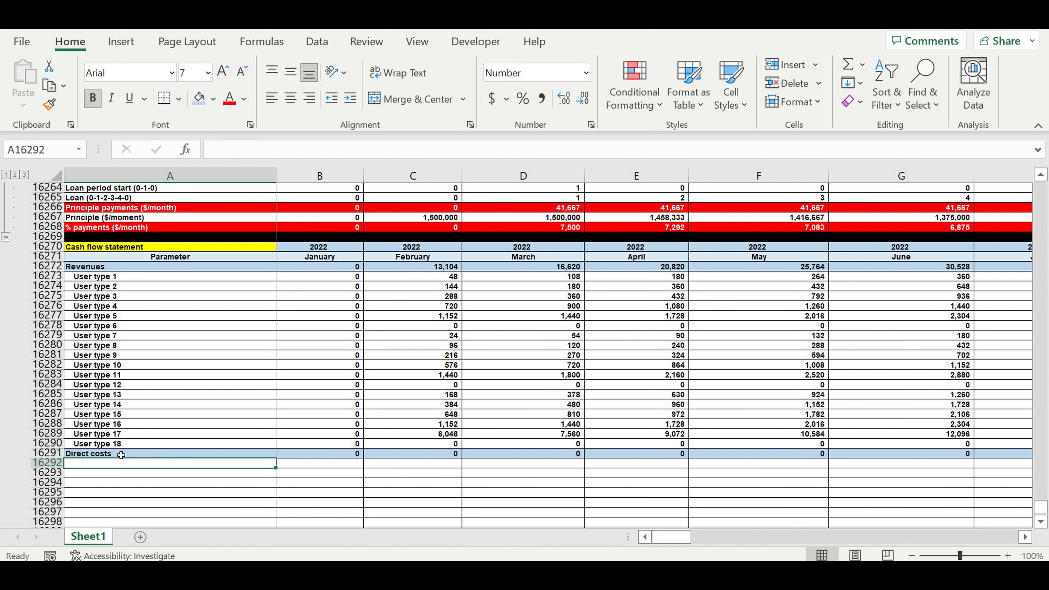
Begin a linking formula in A16292, directly below the Direct costs label
left_click(117, 484)
left_click(114, 463)
type("=")
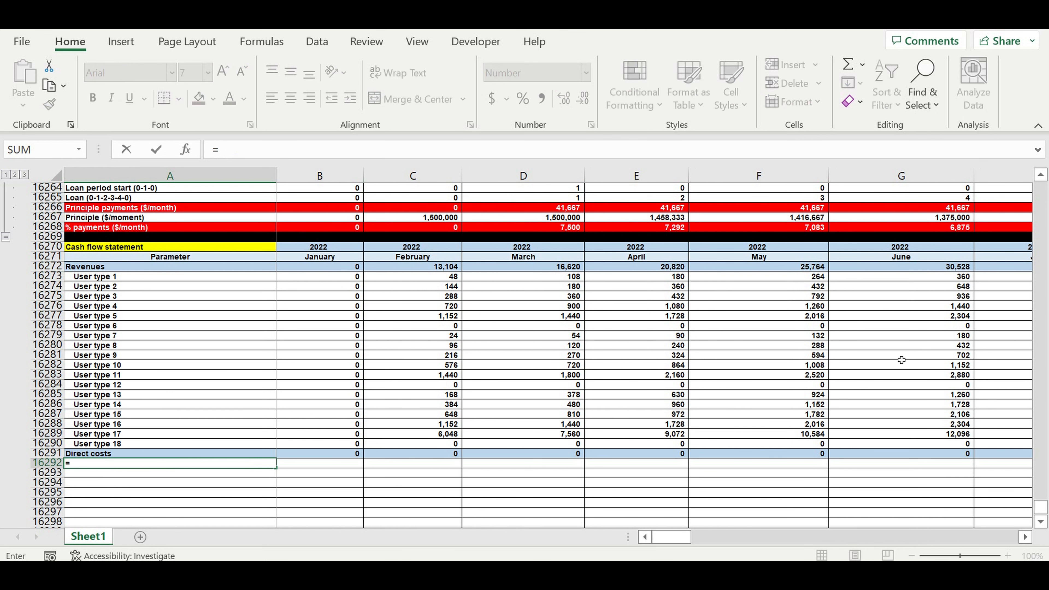
Examine the model's blocks from the top, including payroll, vendors, sales funnel, users and direct expenses, for direct cost items to link
left_click_drag(1040, 513, 1040, 188)
scroll(240, 345, "down", 5)
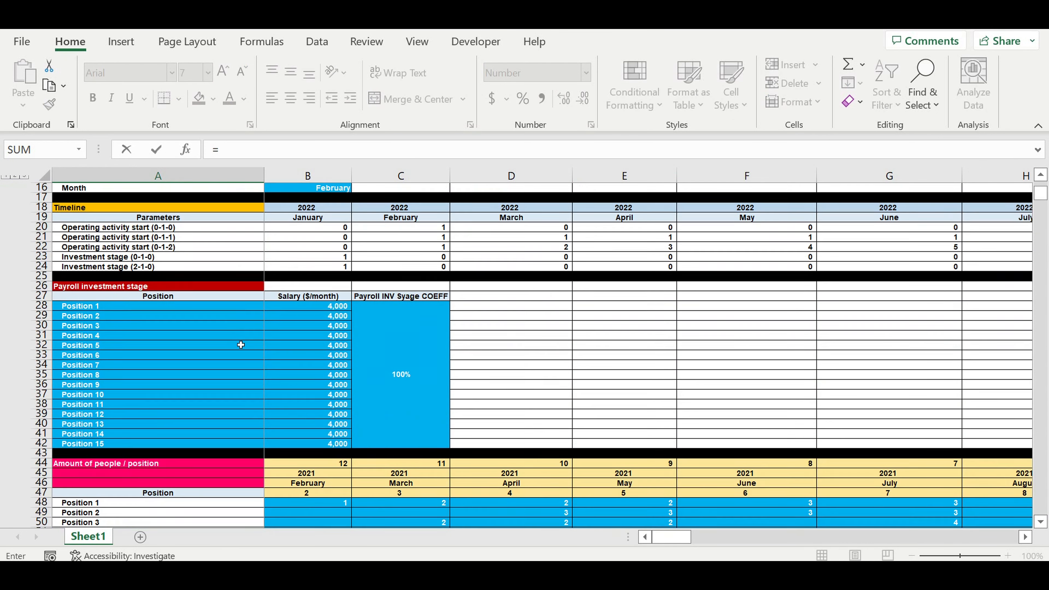
scroll(241, 343, "down", 5)
scroll(238, 347, "down", 12)
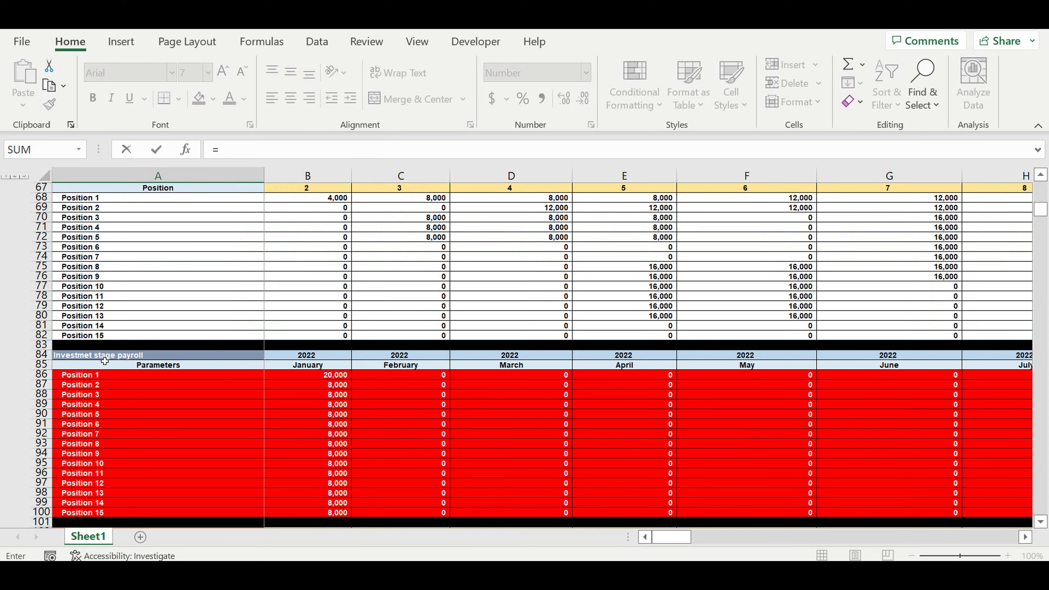
scroll(105, 361, "down", 4)
scroll(301, 351, "down", 5)
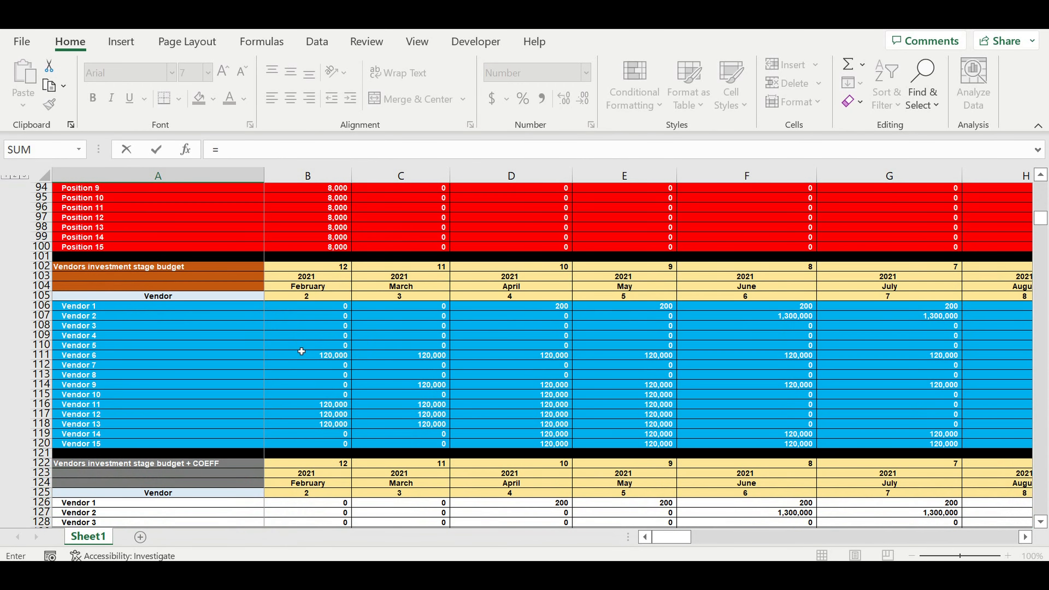
scroll(302, 351, "down", 10)
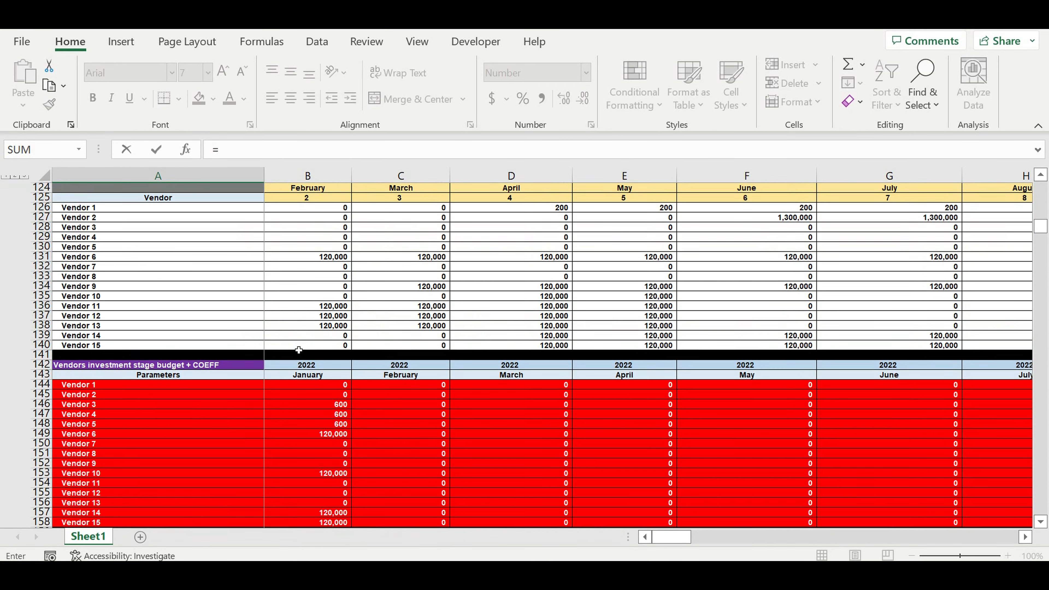
scroll(299, 350, "down", 1)
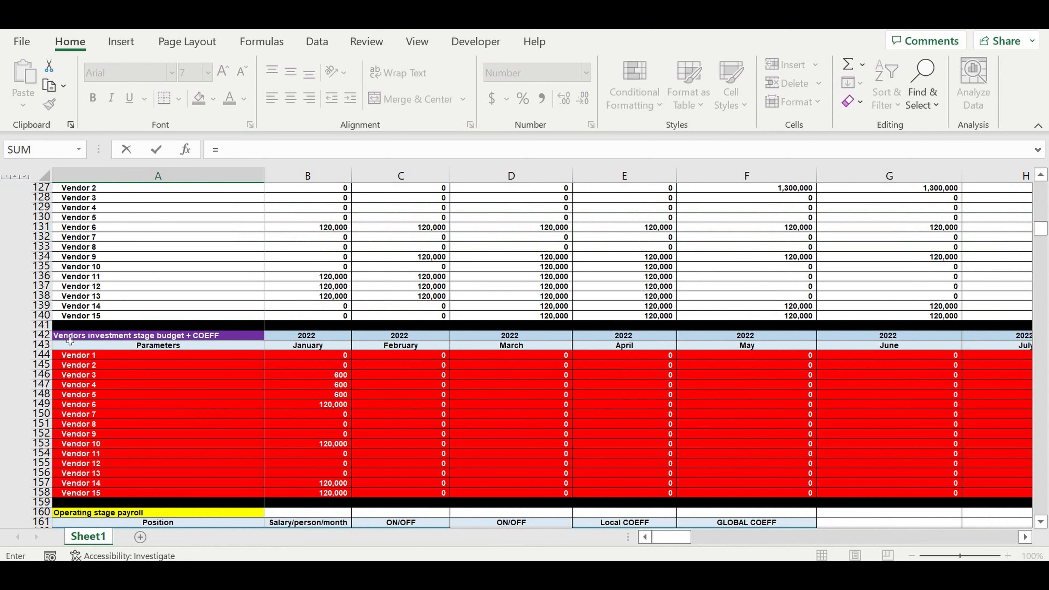
scroll(177, 365, "down", 10)
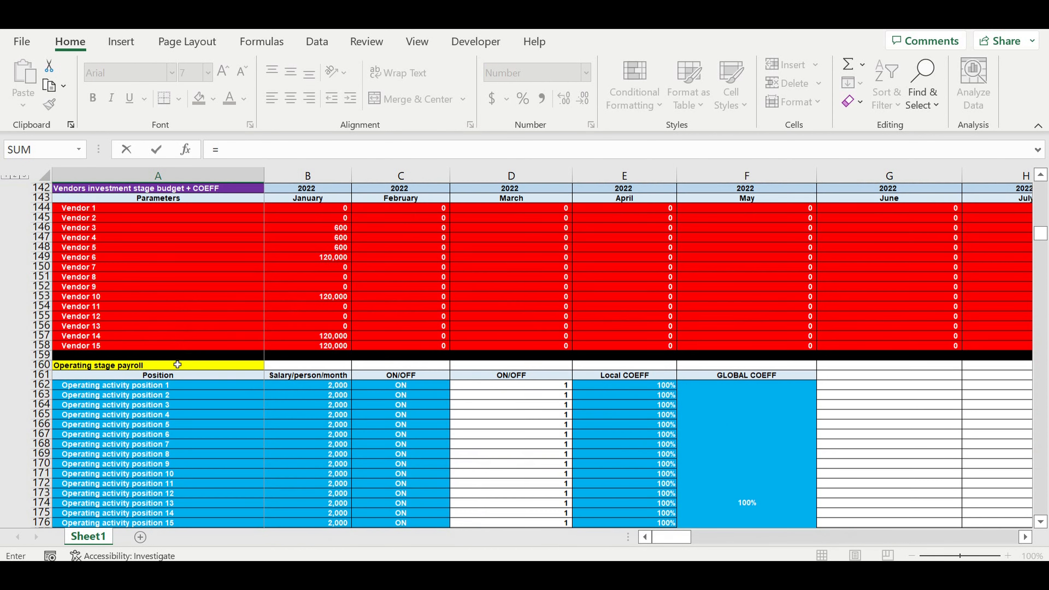
scroll(179, 363, "down", 1)
scroll(181, 358, "up", 1)
scroll(178, 352, "down", 5)
scroll(176, 344, "down", 2)
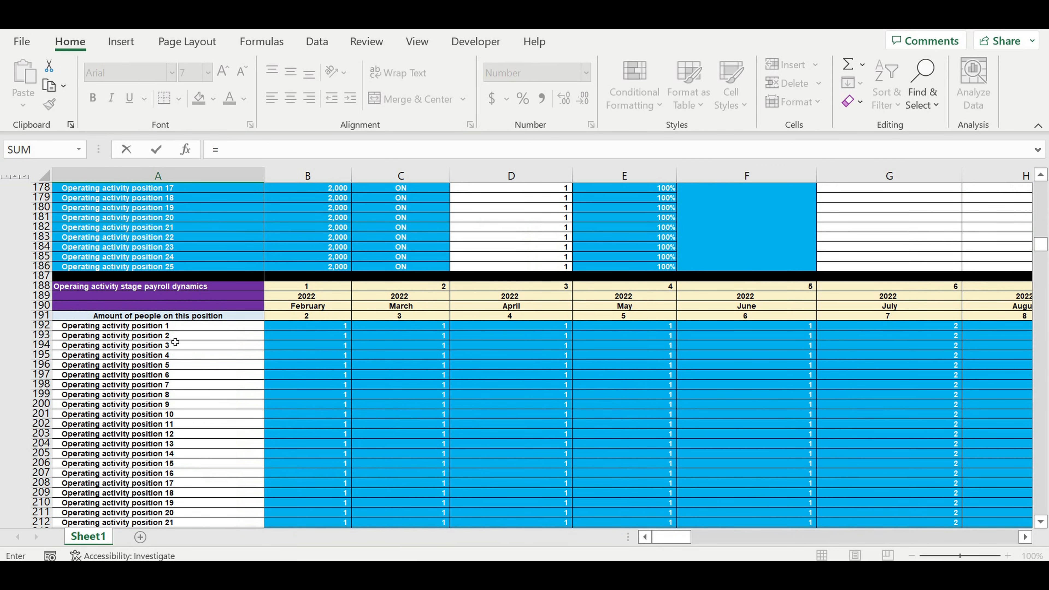
scroll(174, 342, "down", 13)
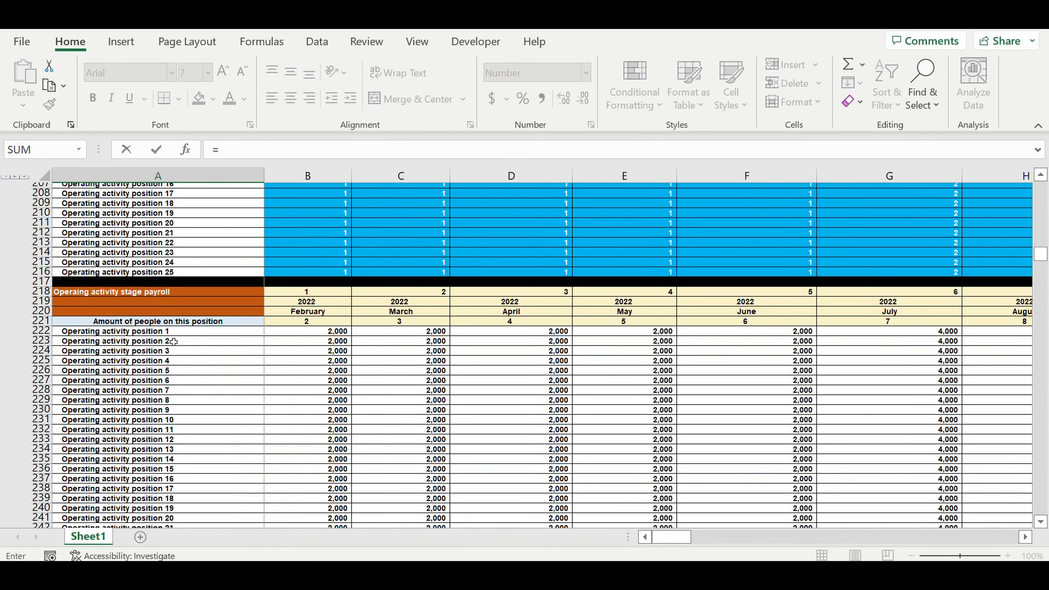
scroll(172, 340, "down", 6)
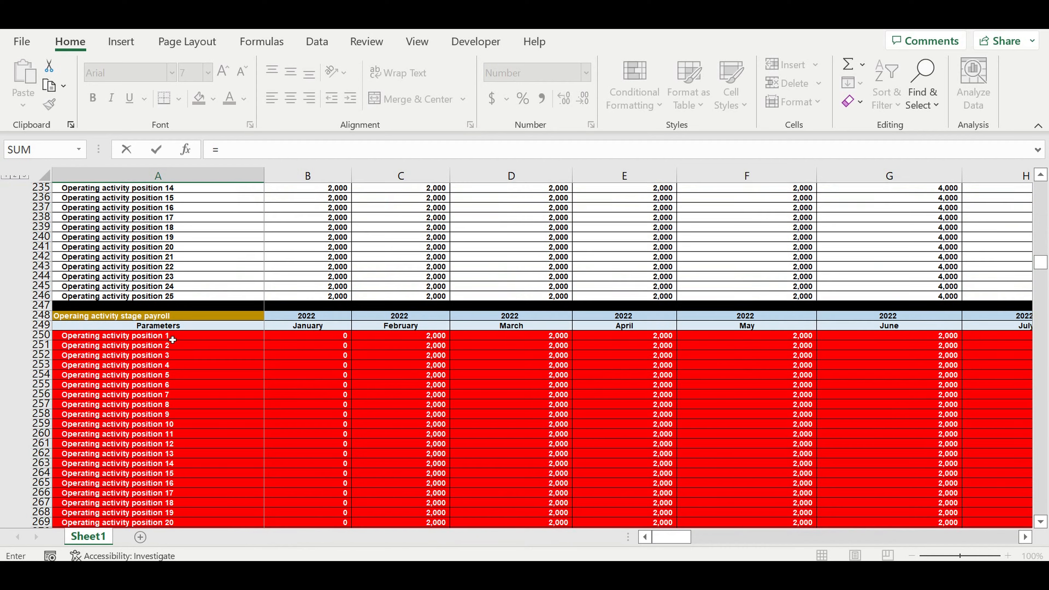
scroll(191, 339, "down", 12)
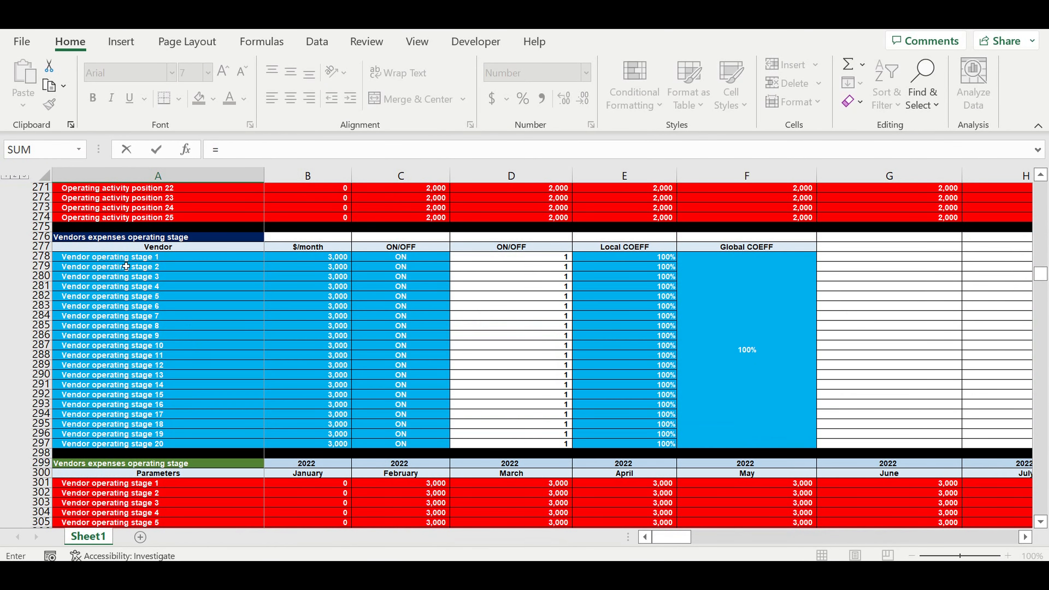
scroll(218, 319, "down", 8)
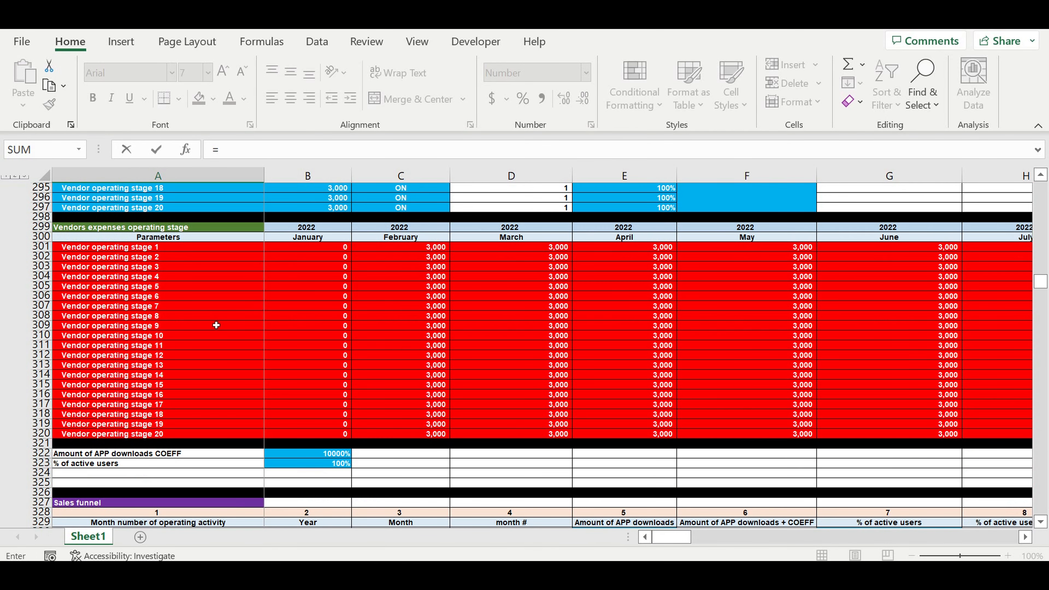
scroll(216, 325, "down", 4)
scroll(215, 329, "down", 4)
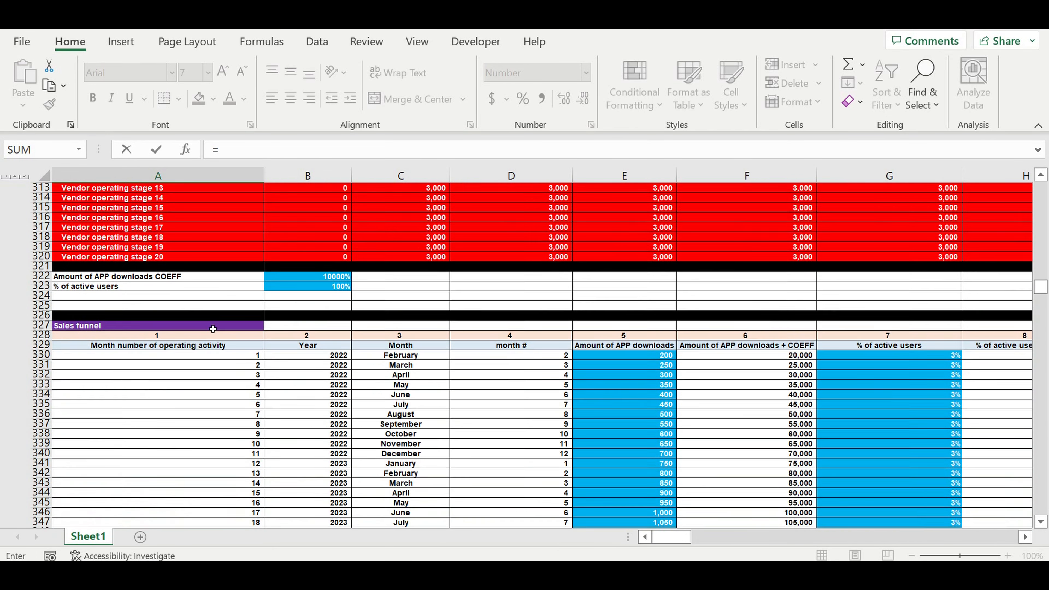
scroll(131, 310, "down", 3)
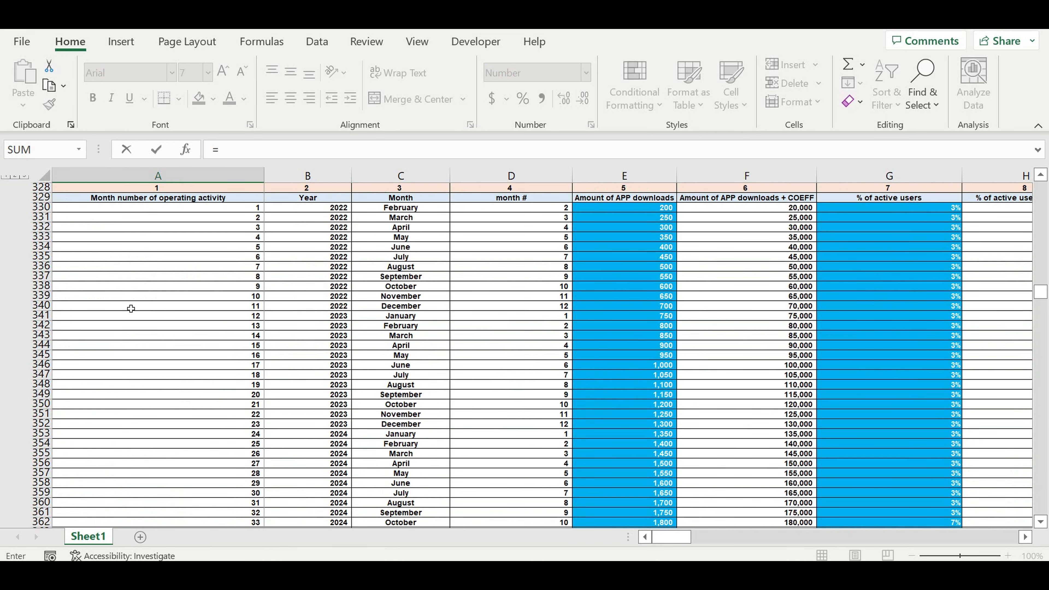
scroll(131, 307, "up", 2)
scroll(155, 306, "down", 13)
scroll(161, 318, "down", 20)
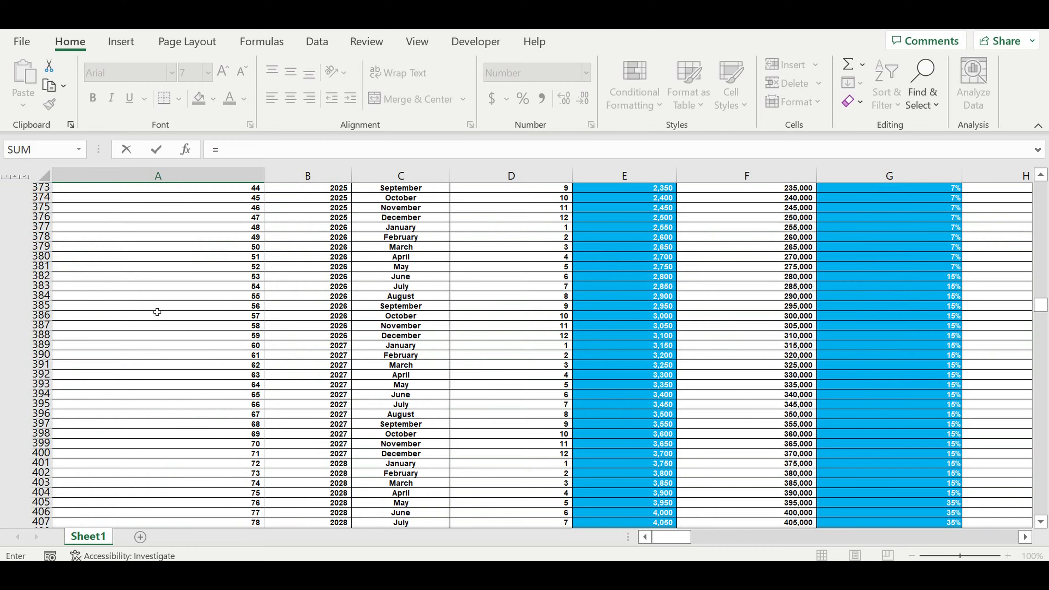
scroll(166, 339, "down", 4)
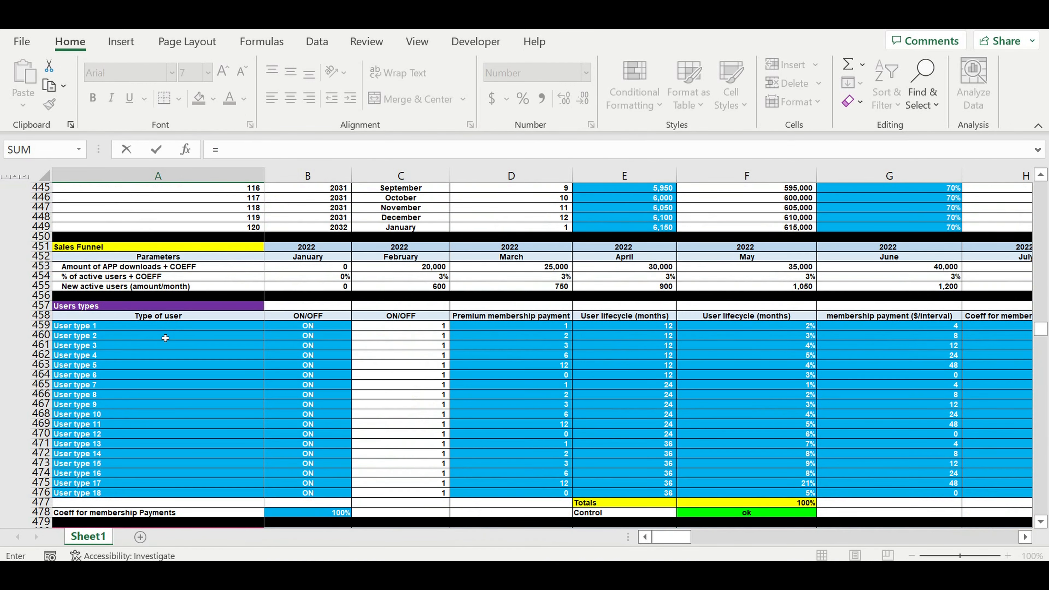
scroll(124, 326, "down", 15)
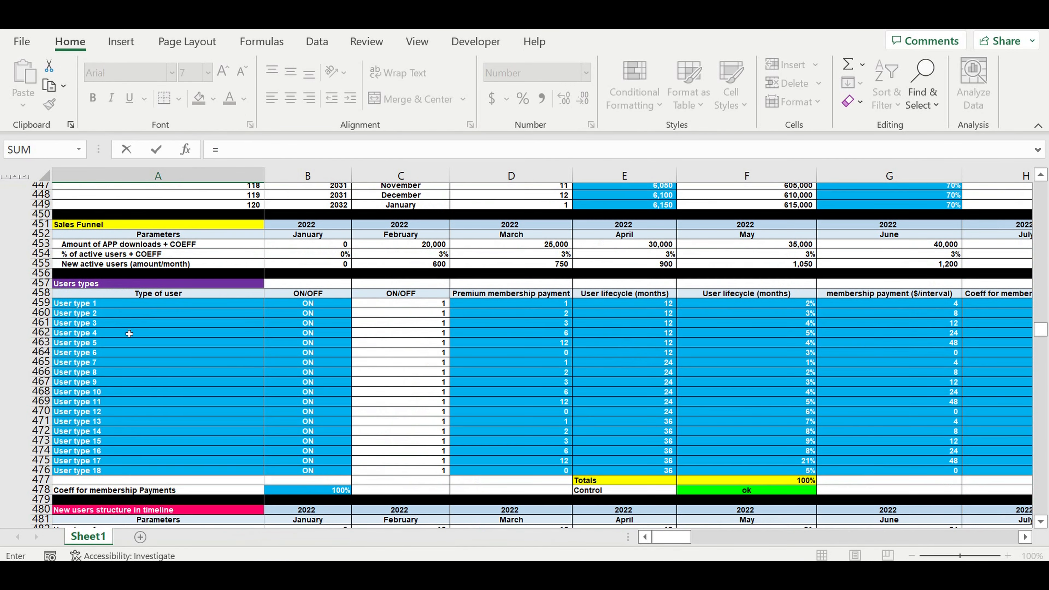
scroll(132, 347, "down", 20)
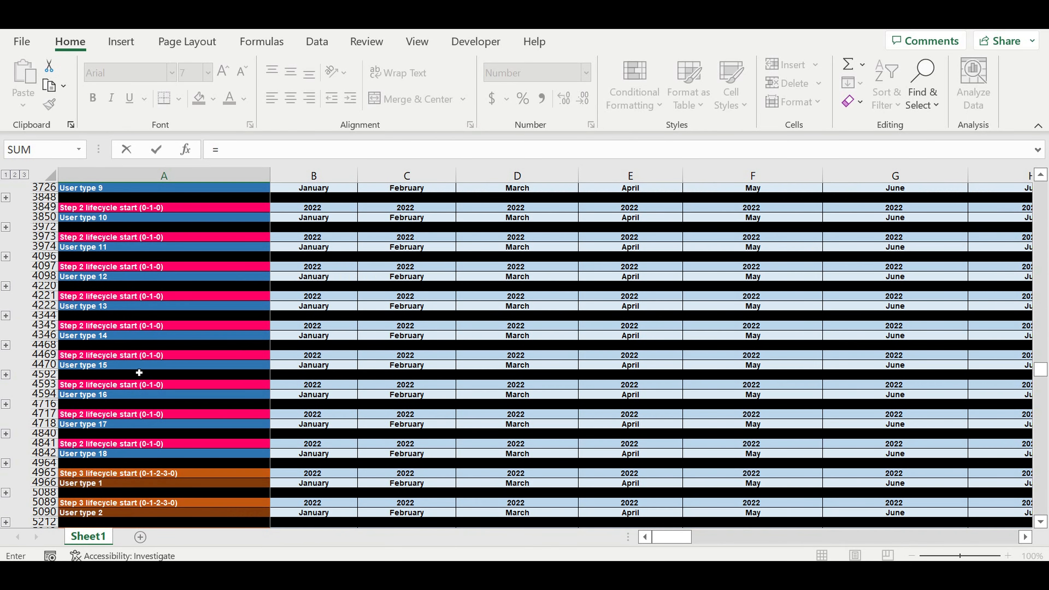
scroll(139, 371, "down", 20)
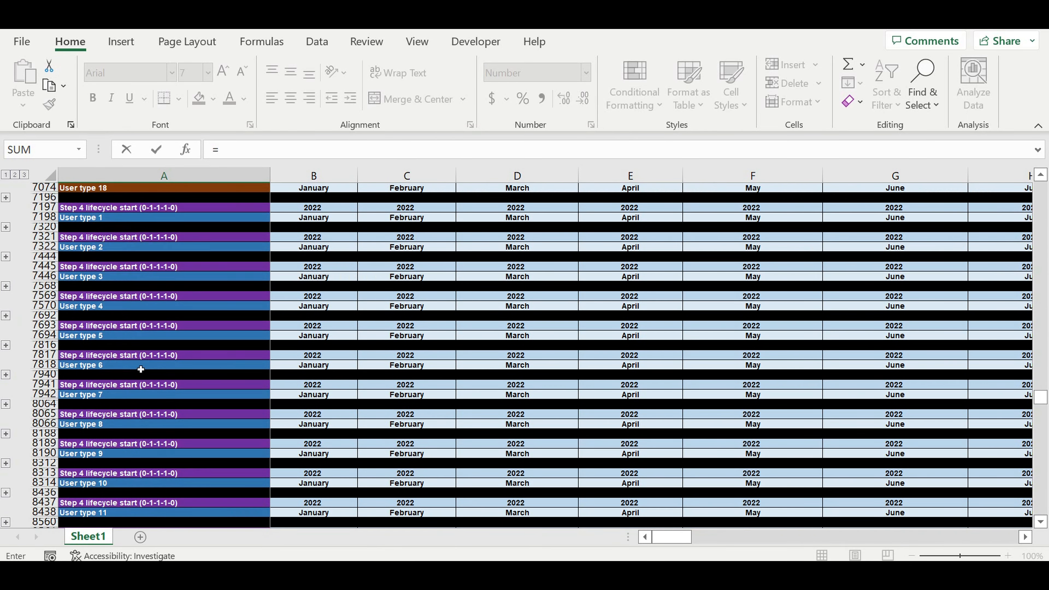
scroll(141, 370, "down", 20)
scroll(140, 378, "down", 20)
scroll(138, 384, "down", 20)
scroll(138, 384, "down", 15)
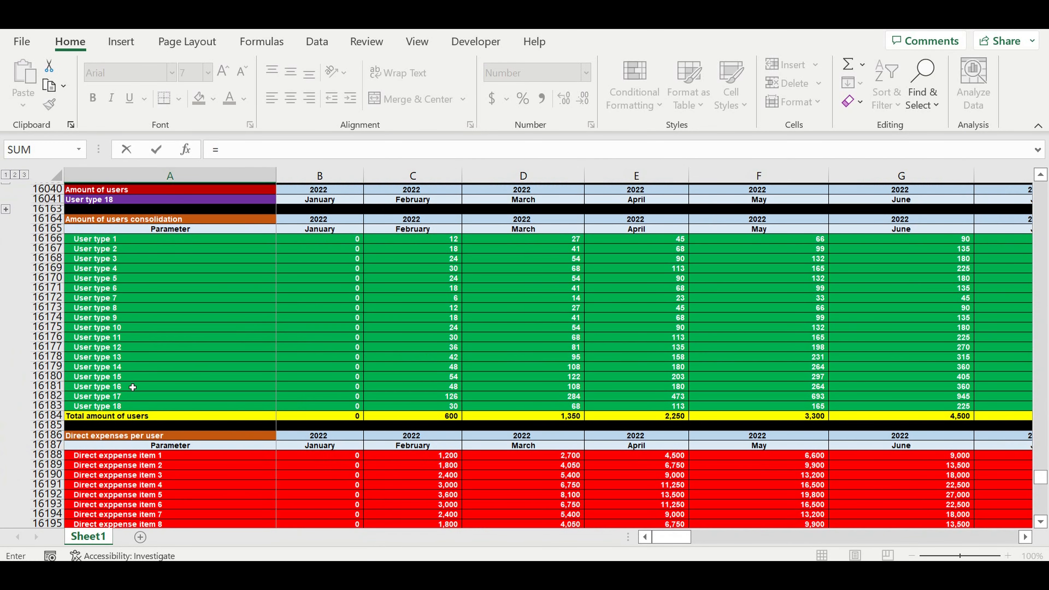
scroll(132, 388, "down", 1)
scroll(192, 365, "down", 3)
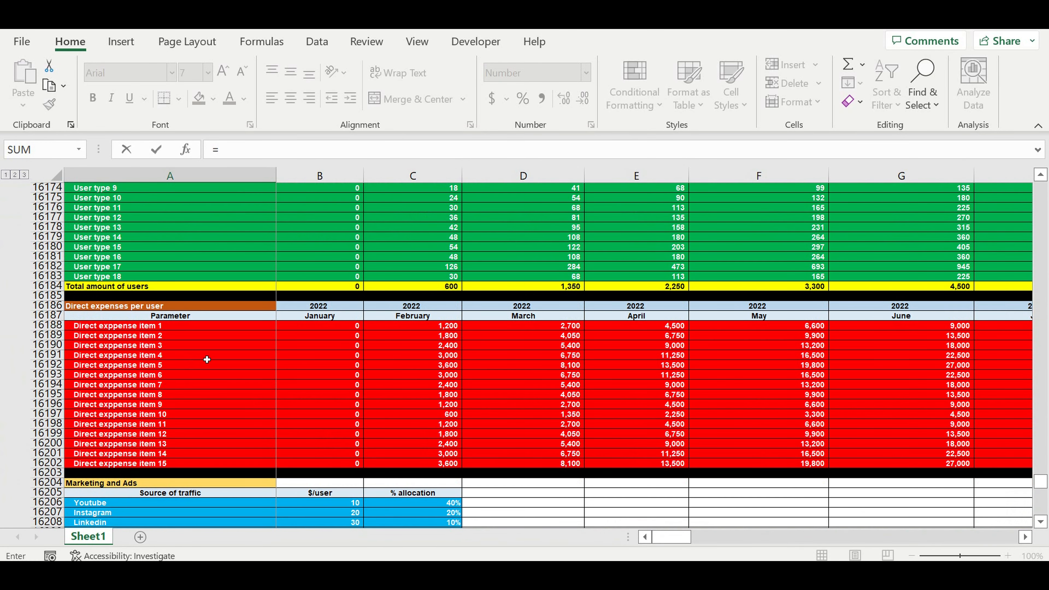
Link A16292 to the first direct expense label in A16188 and indent it by one level
left_click(102, 329)
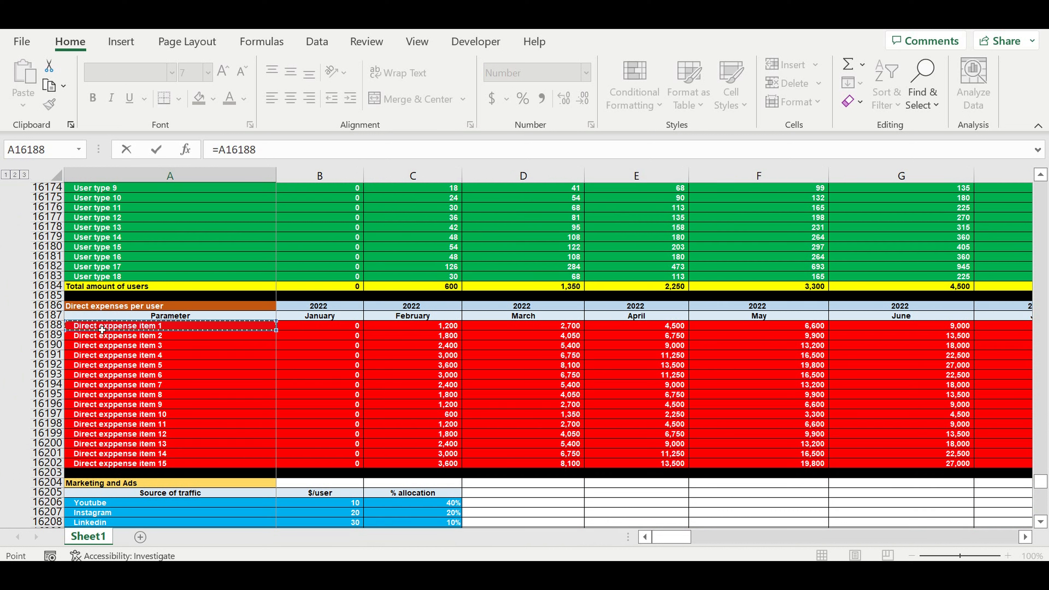
key("Return")
scroll(165, 347, "down", 8)
left_click(154, 336)
left_click(350, 97)
Fill the A16292 link down through item 15 in A16306 and clear the surplus entries in A16307:A16312
left_click_drag(276, 340, 239, 476)
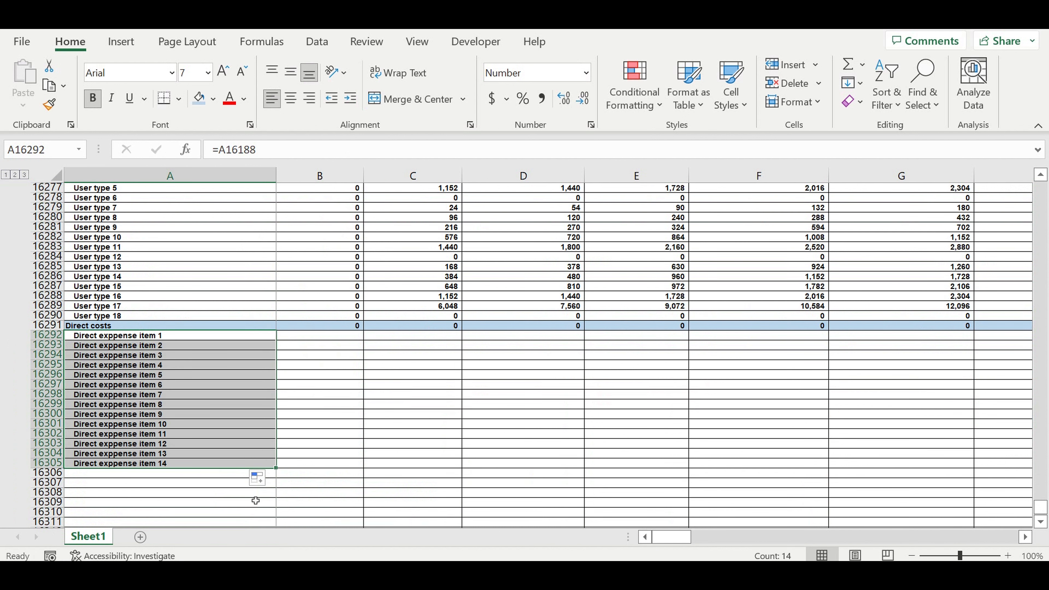
scroll(289, 410, "down", 4)
left_click_drag(283, 355, 302, 388)
left_click_drag(169, 365, 161, 416)
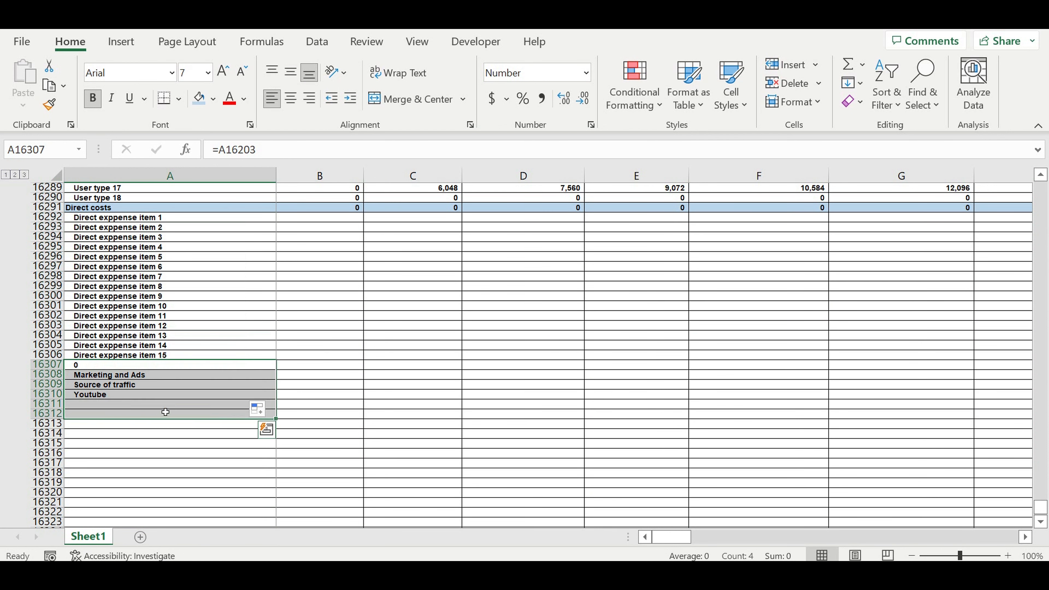
key("Delete")
Extend the linked formulas of A16292:A16306 across into the January 2022 column
left_click(172, 307)
left_click(169, 219)
left_click_drag(169, 219, 174, 357)
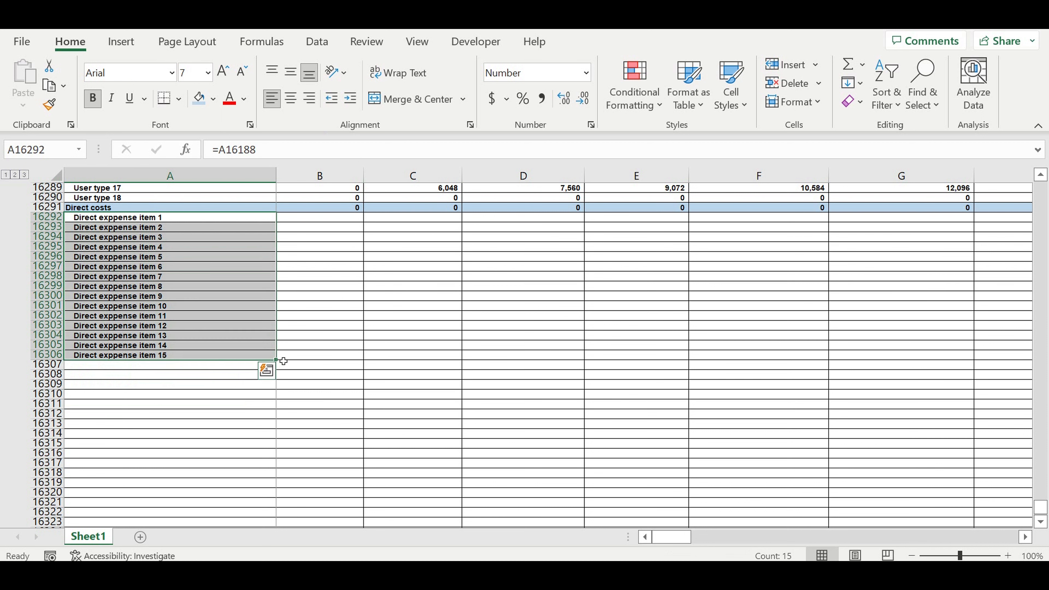
left_click_drag(279, 366, 364, 361)
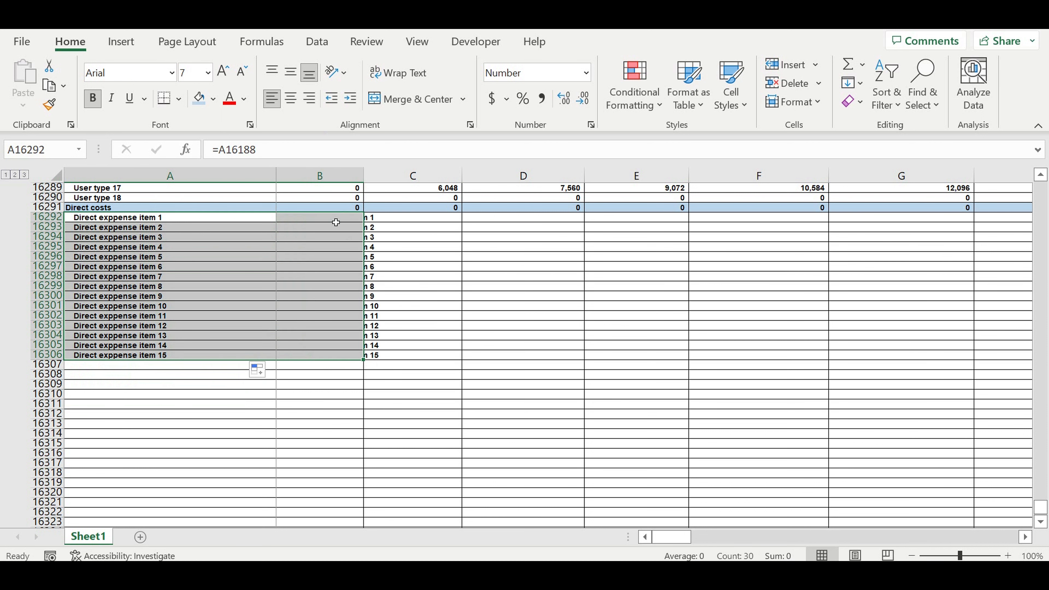
Right-align the January direct expense values in B16292:B16306 and remove their indent
left_click_drag(336, 222, 305, 357)
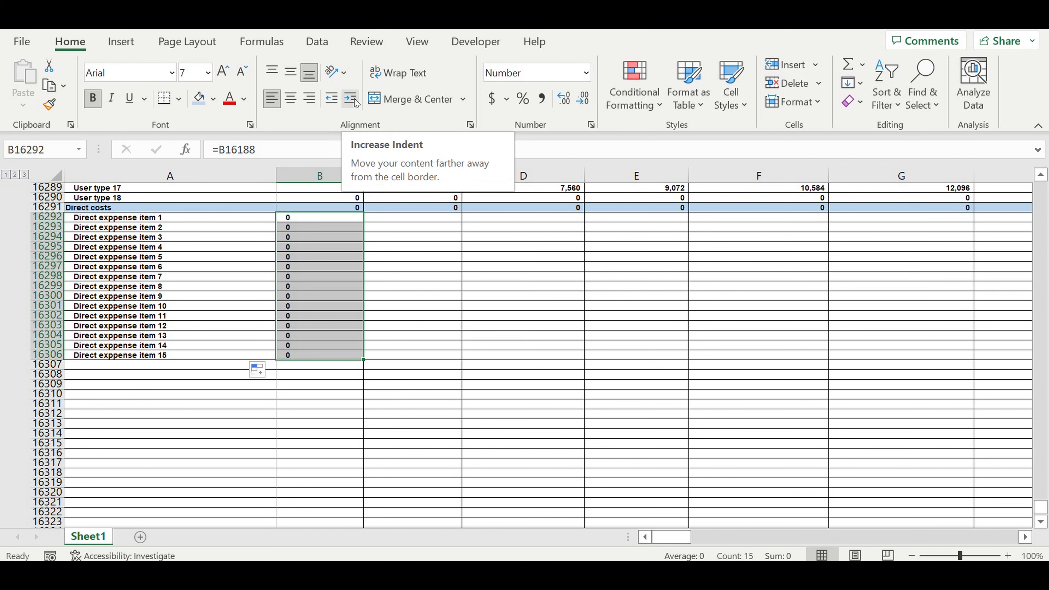
left_click(309, 99)
left_click(338, 102)
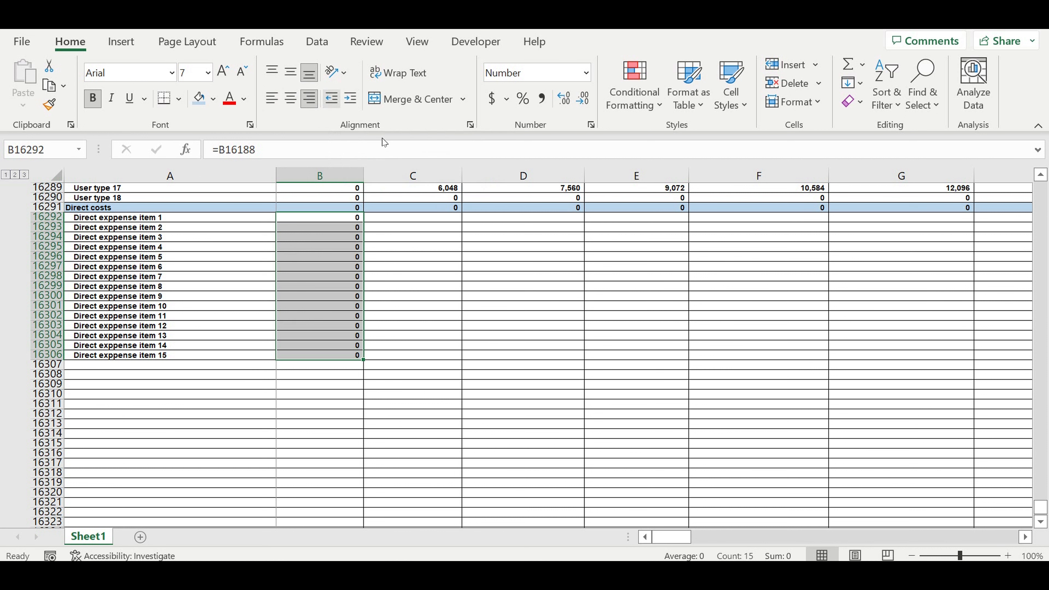
Link A16307, below the last direct expense item, to the Youtube label of the Marketing and Ads section in A16238
left_click(333, 209)
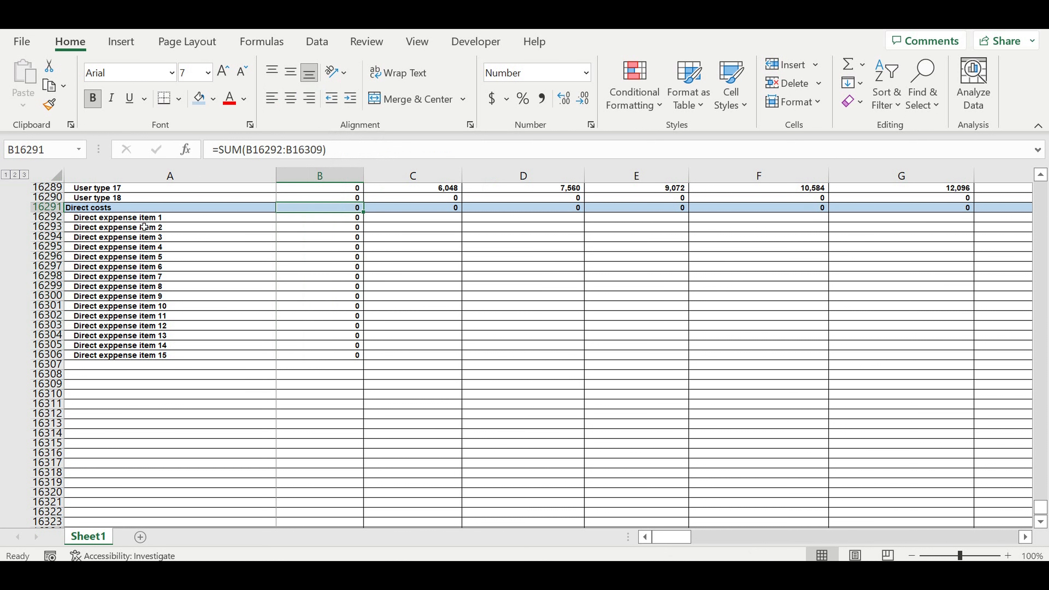
left_click(114, 220)
left_click(110, 366)
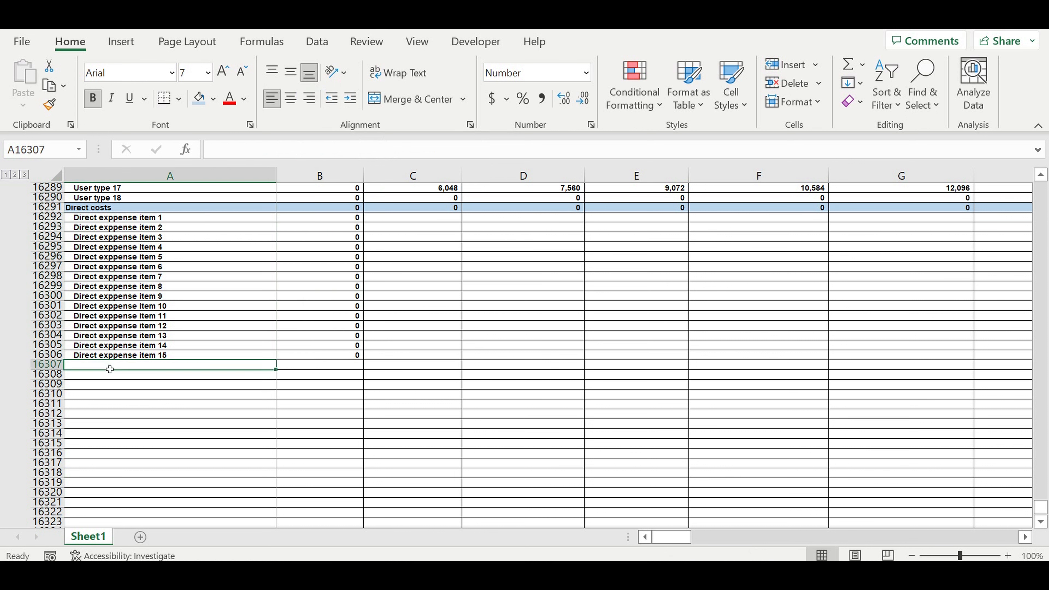
type("=")
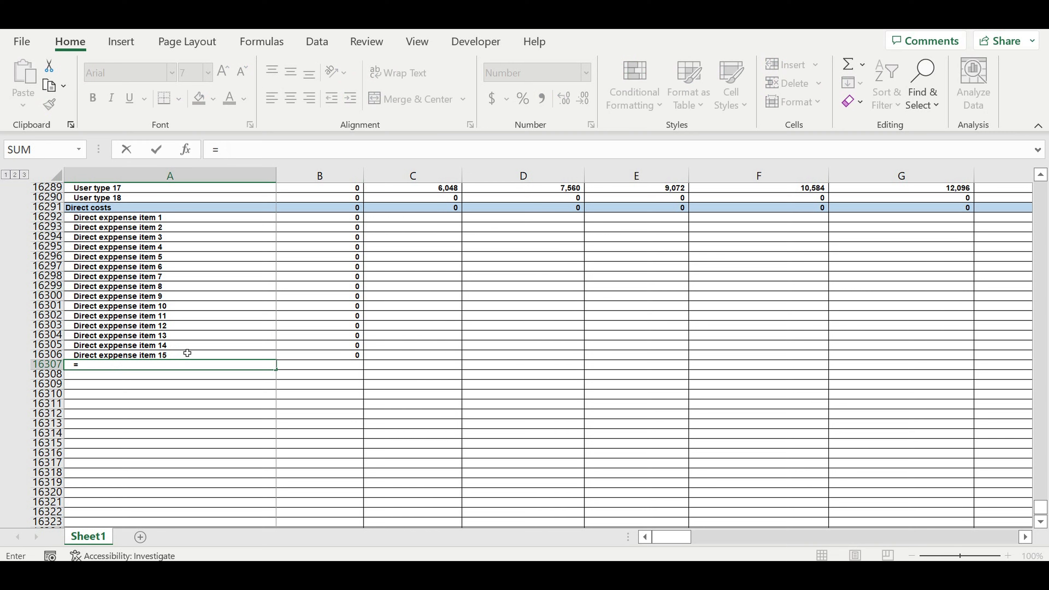
scroll(186, 354, "up", 6)
scroll(189, 353, "up", 20)
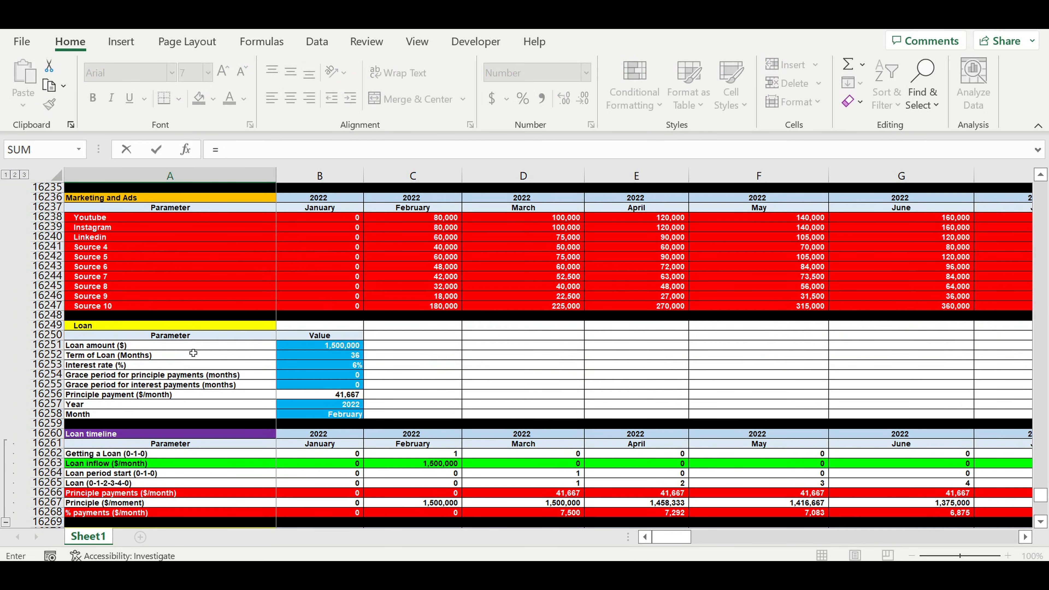
scroll(194, 350, "up", 10)
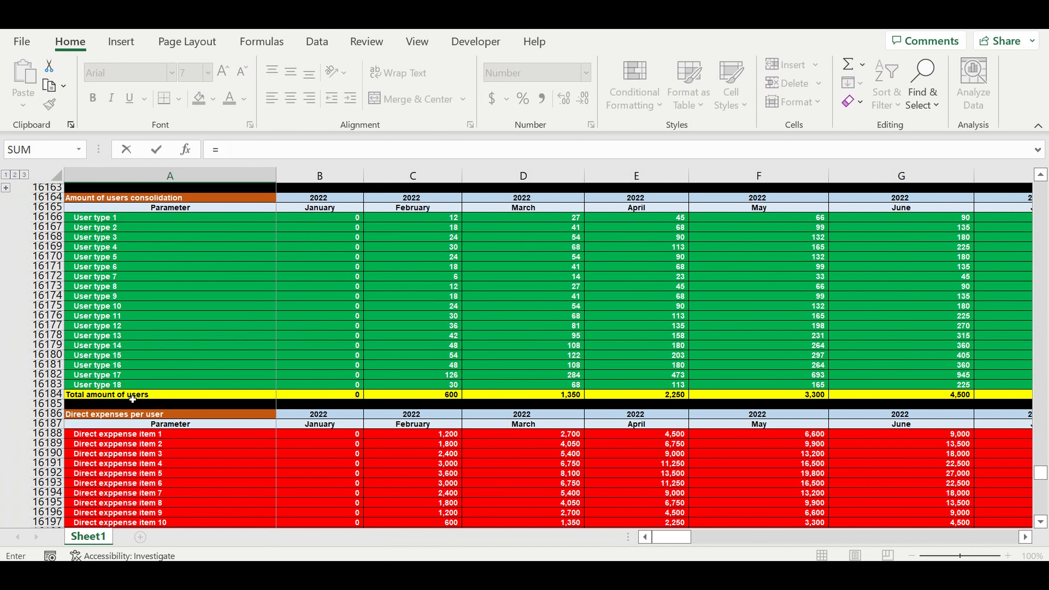
scroll(132, 399, "up", 13)
scroll(148, 398, "down", 13)
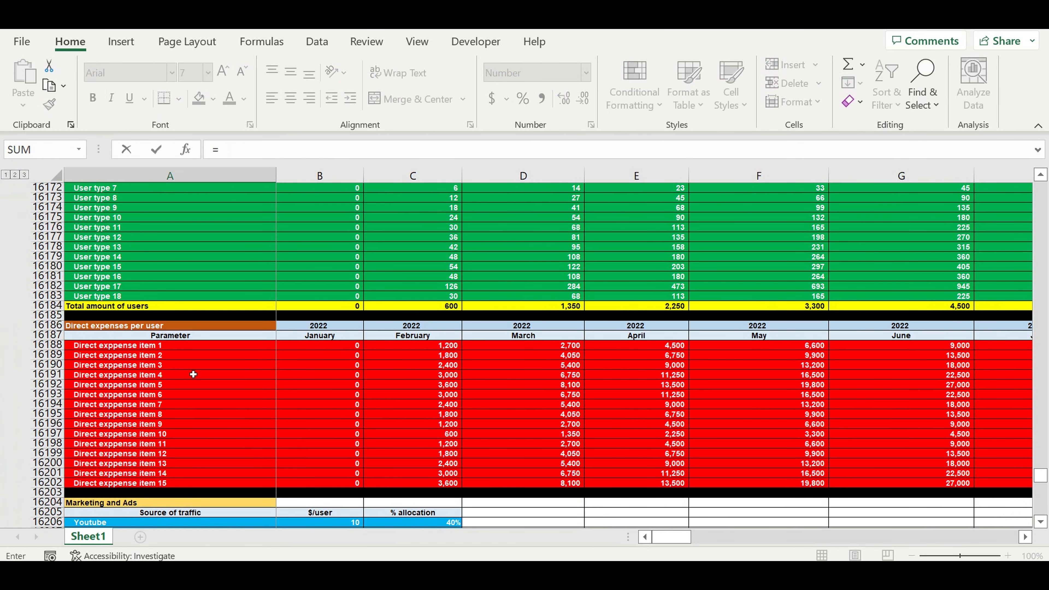
scroll(194, 374, "up", 14)
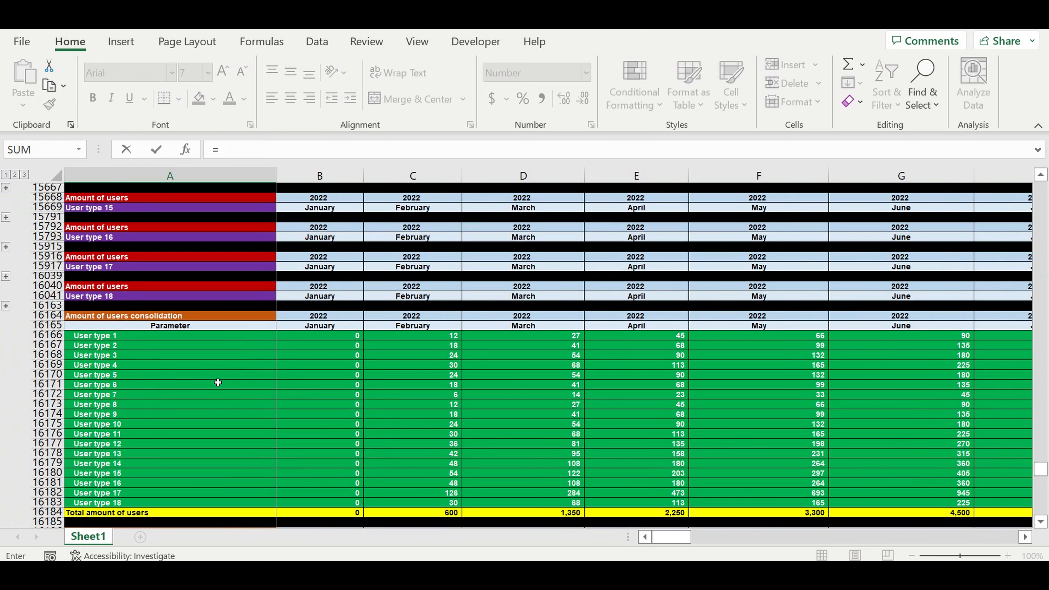
scroll(226, 383, "up", 14)
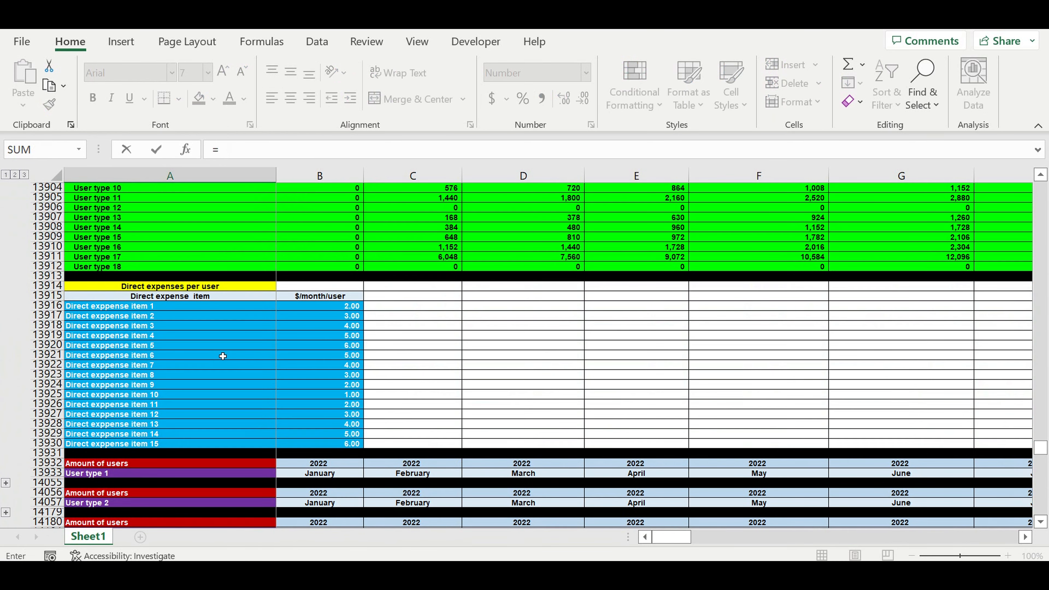
scroll(213, 366, "down", 9)
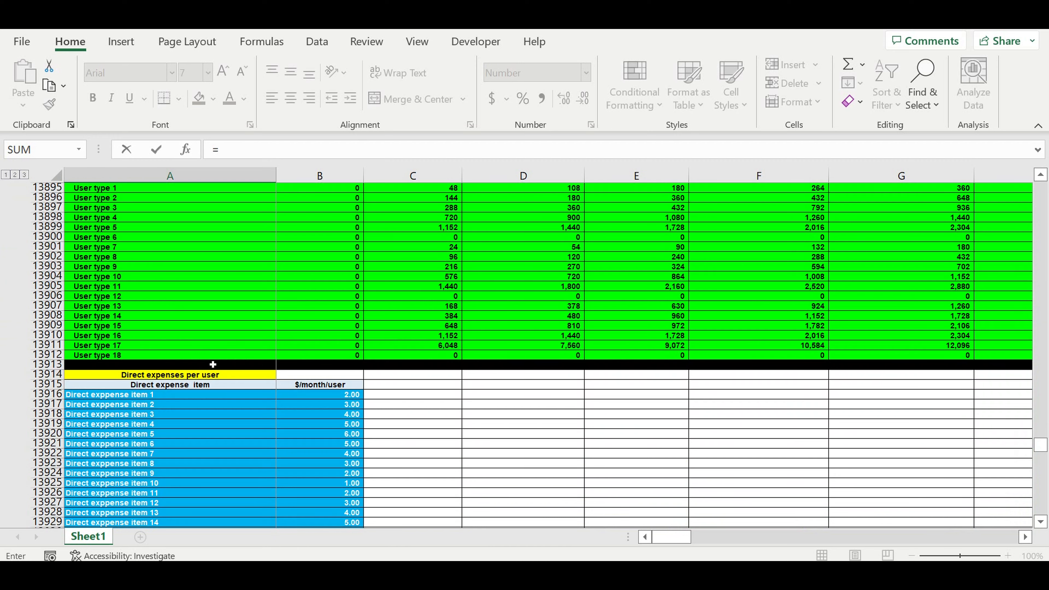
scroll(215, 362, "down", 20)
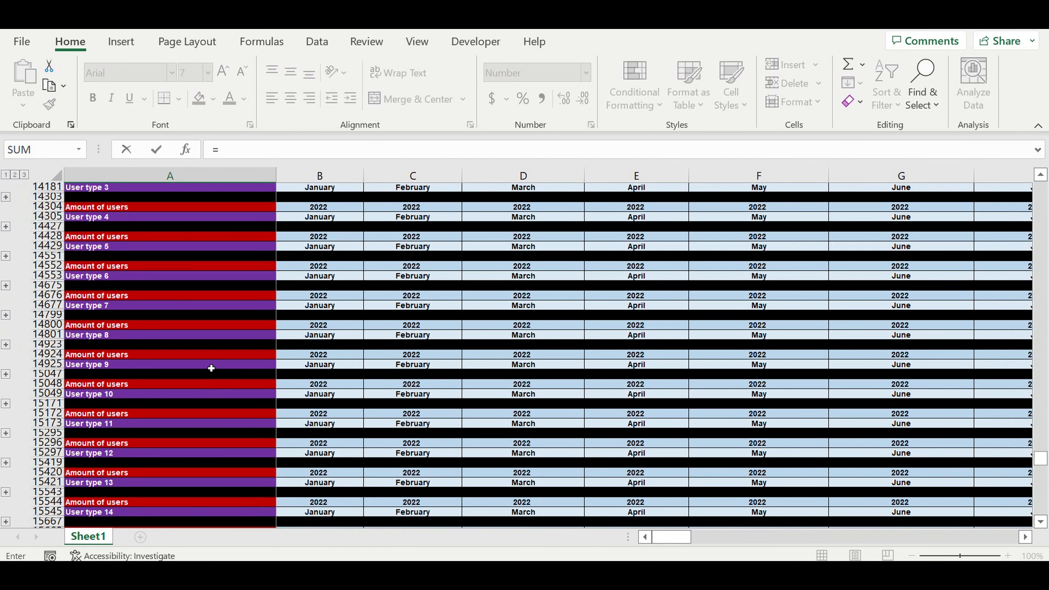
scroll(212, 360, "down", 6)
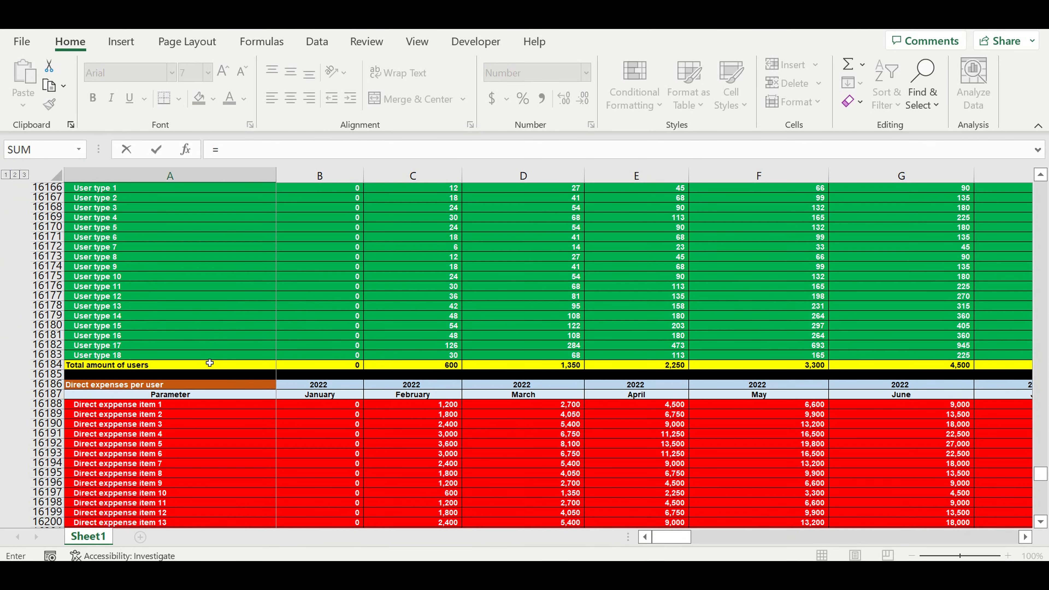
scroll(194, 409, "down", 4)
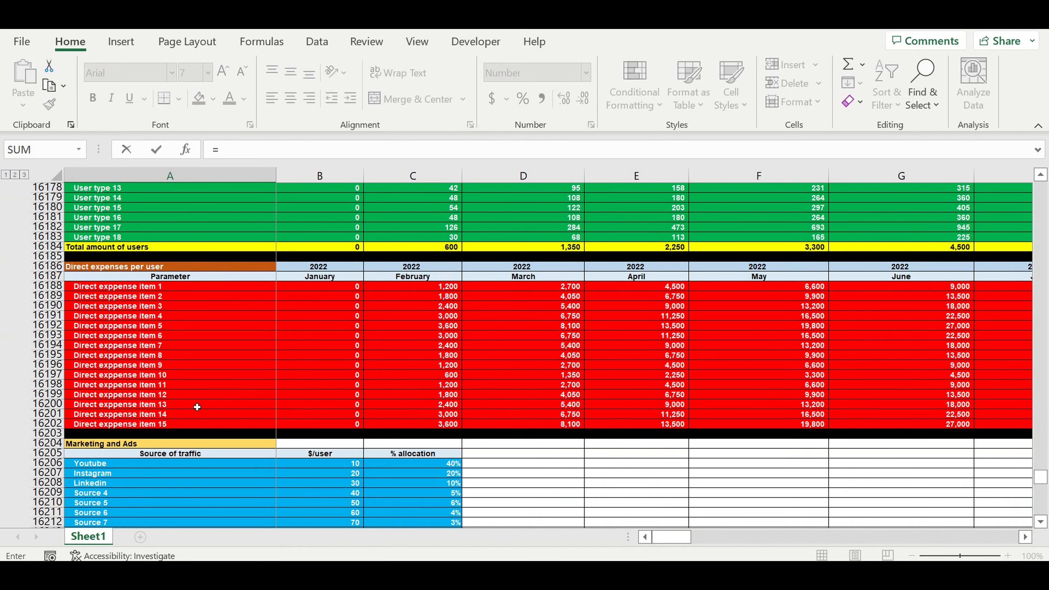
scroll(197, 407, "down", 4)
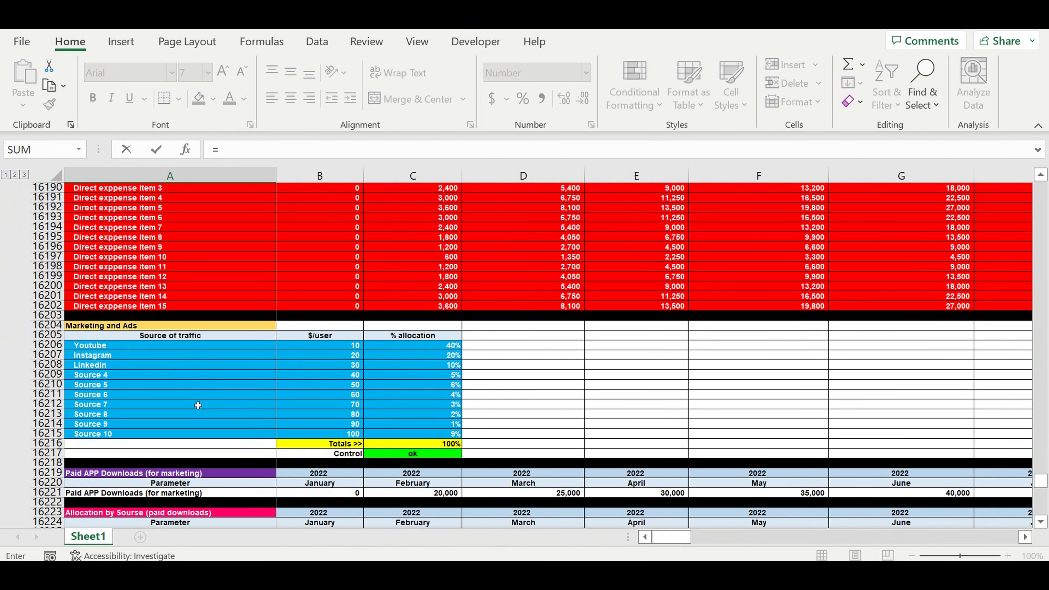
scroll(96, 333, "down", 3)
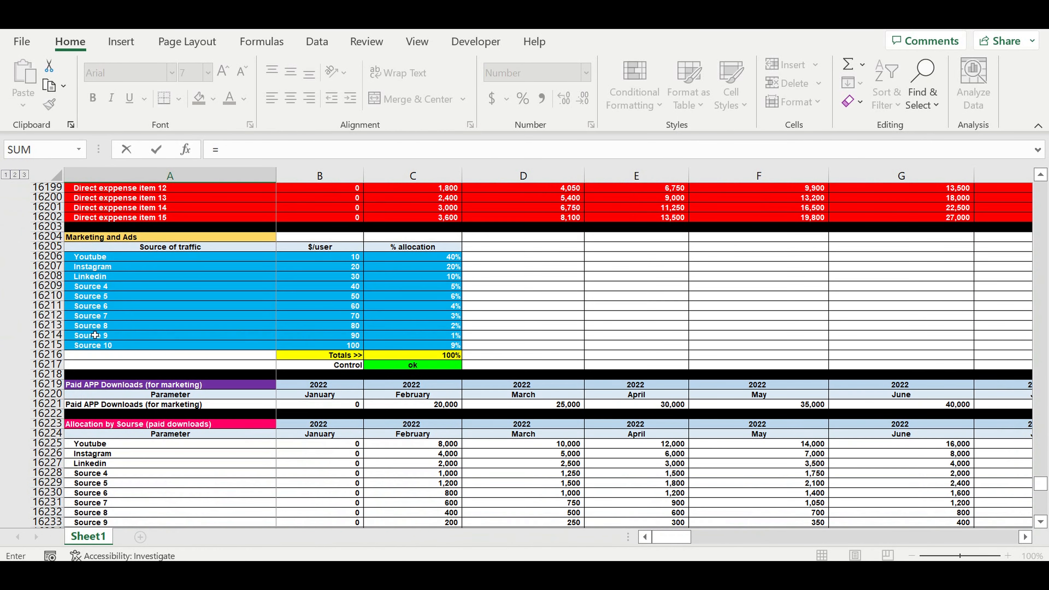
scroll(95, 335, "down", 4)
scroll(95, 337, "down", 5)
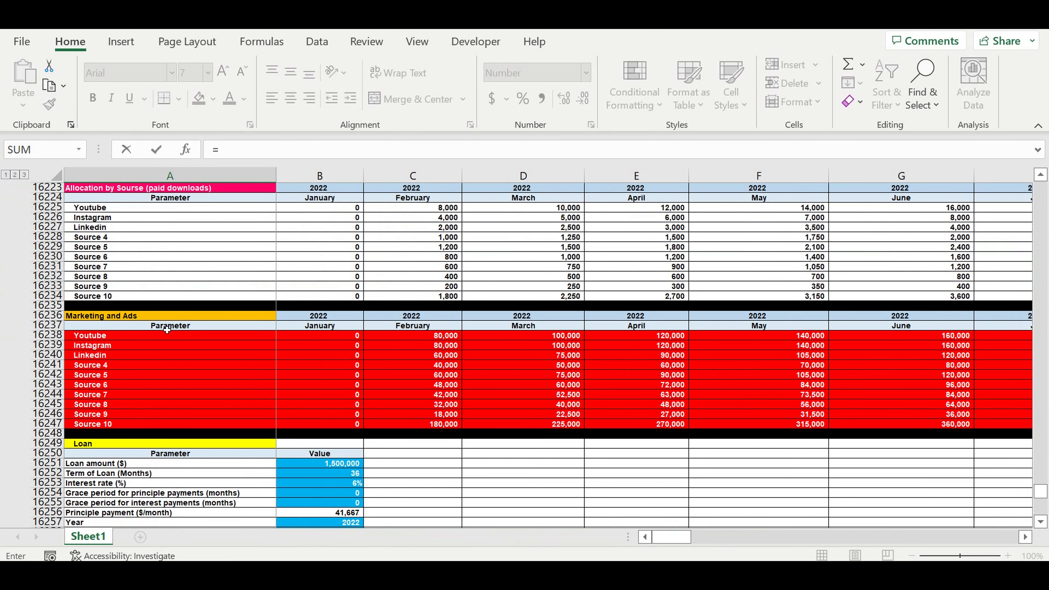
left_click(102, 311)
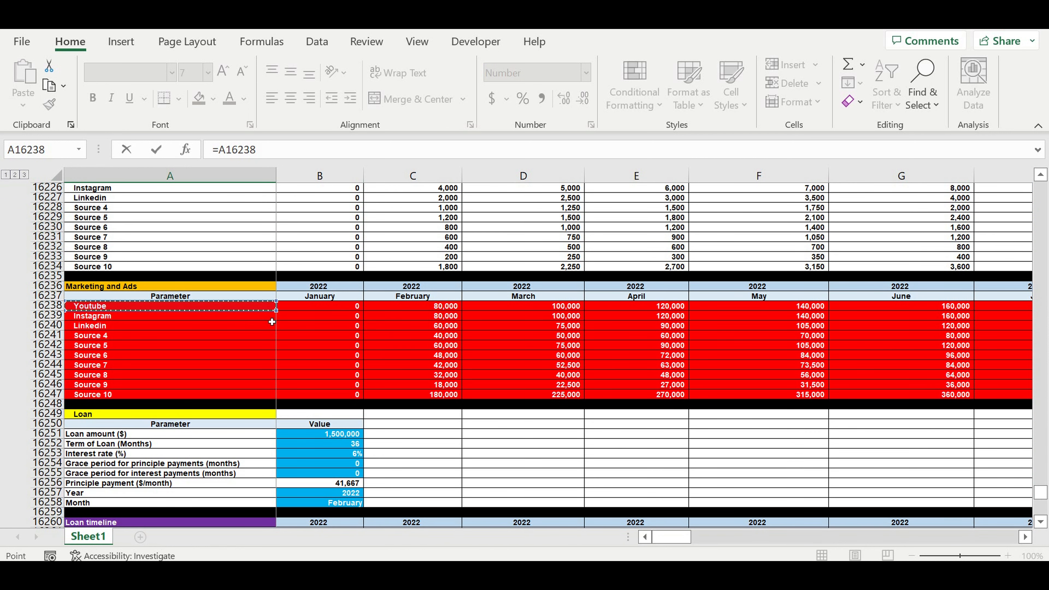
key("Return")
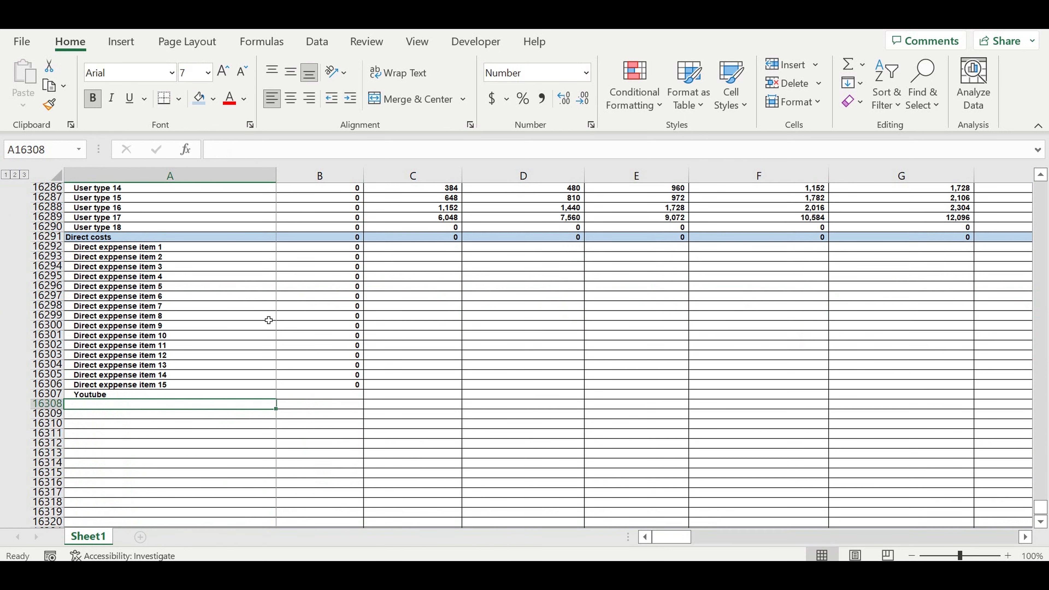
Fill the A16307 link down through Source 10 in A16316 and clear the surplus entries in A16317:A16320
left_click(266, 395)
scroll(305, 345, "down", 1)
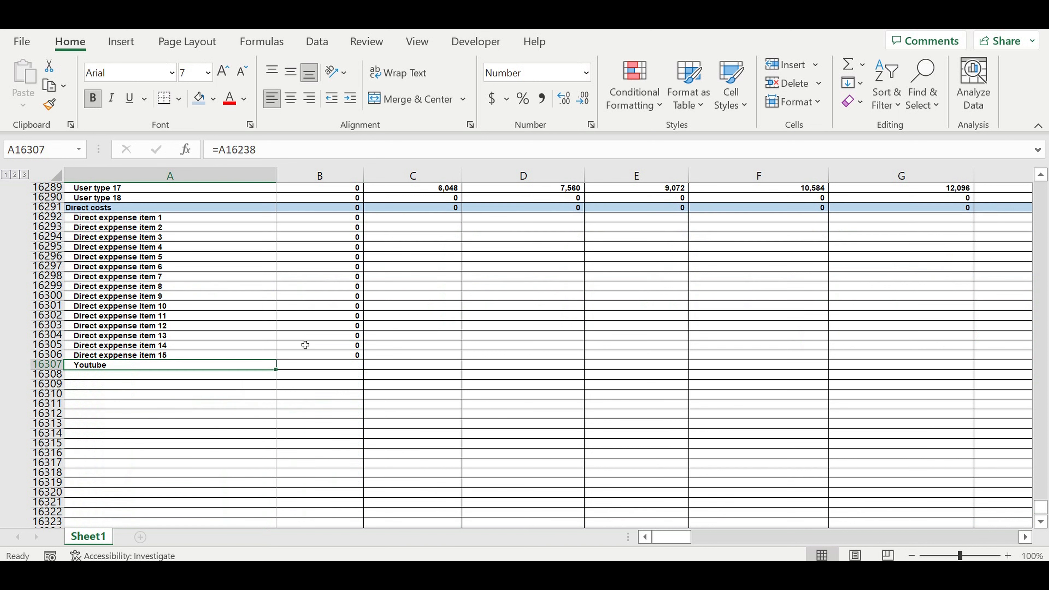
left_click_drag(276, 369, 252, 494)
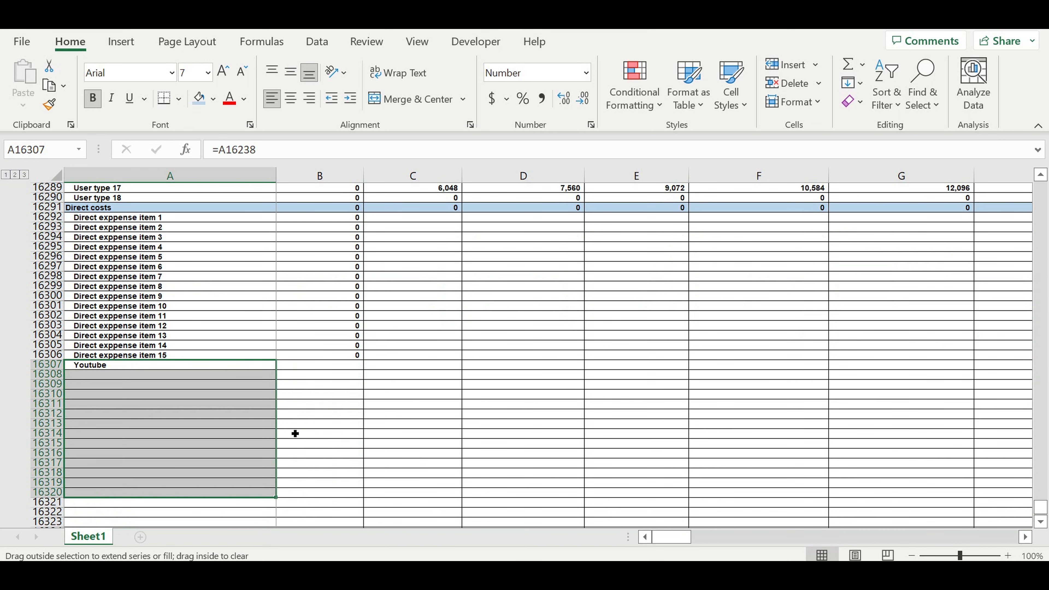
left_click_drag(111, 466, 123, 491)
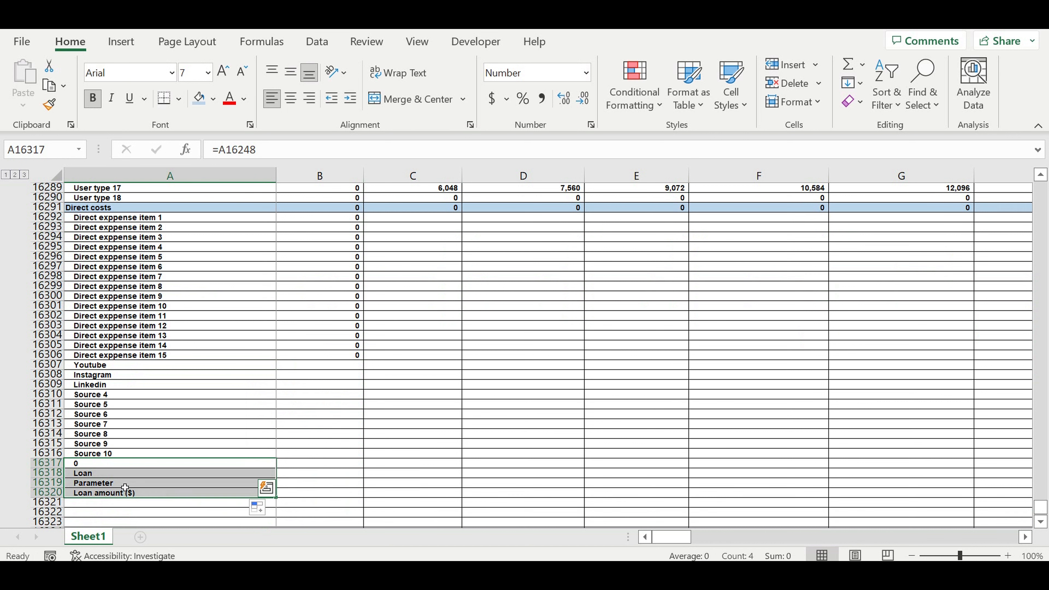
key("Delete")
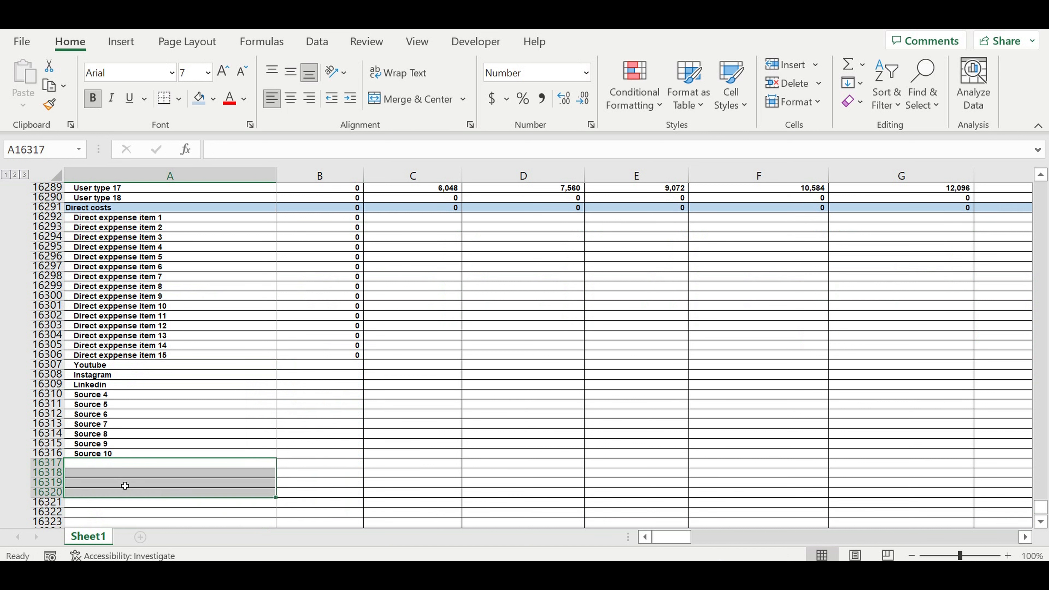
Extend the linked formulas of A16307:A16316 into the January 2022 column and right-align the new values without an indent
left_click(95, 403)
left_click_drag(99, 364, 100, 458)
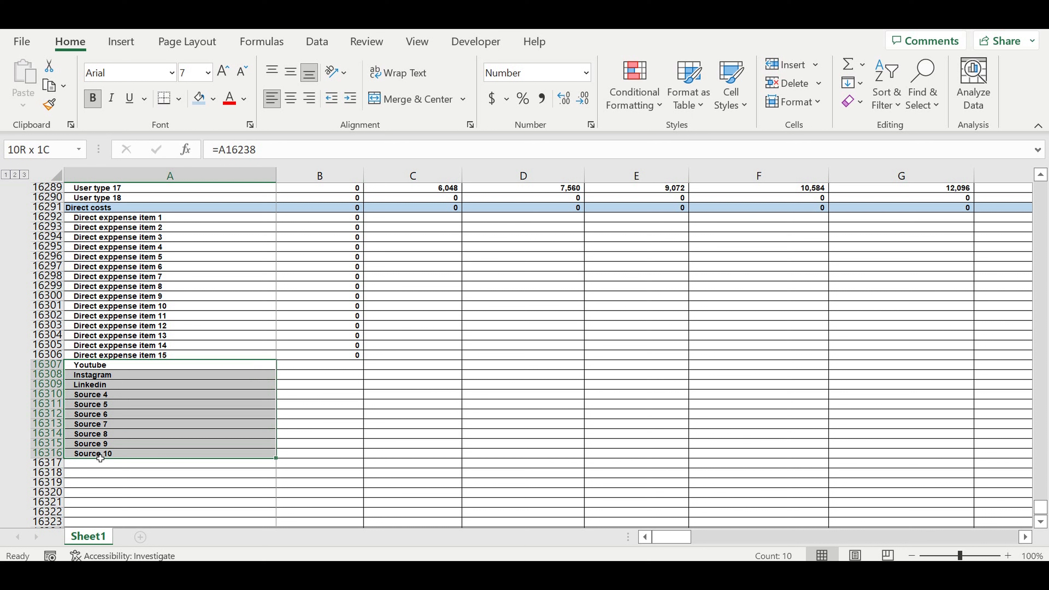
left_click_drag(278, 461, 380, 459)
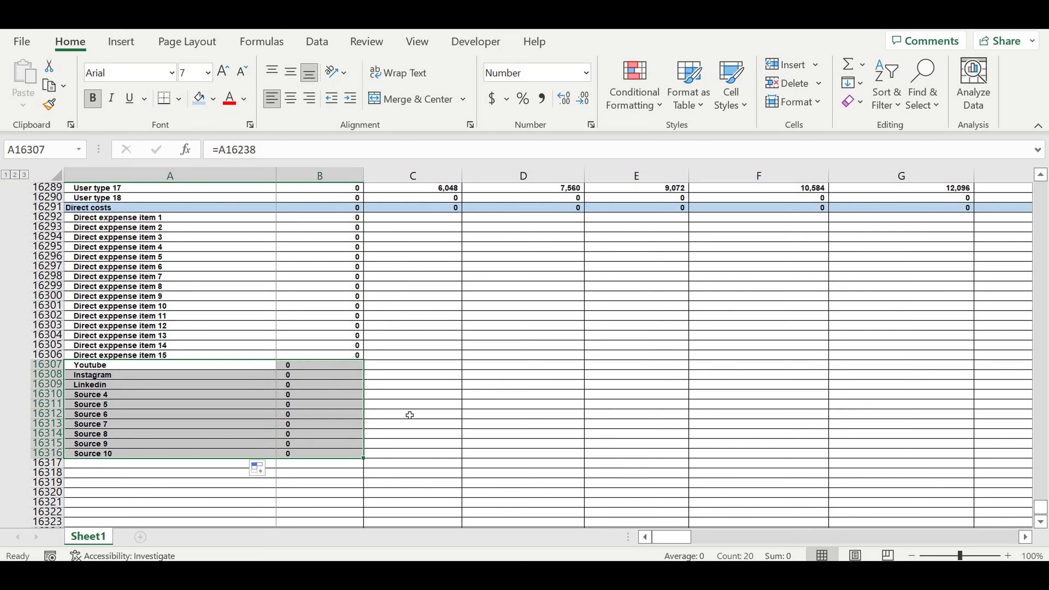
left_click_drag(343, 370, 327, 454)
left_click(309, 97)
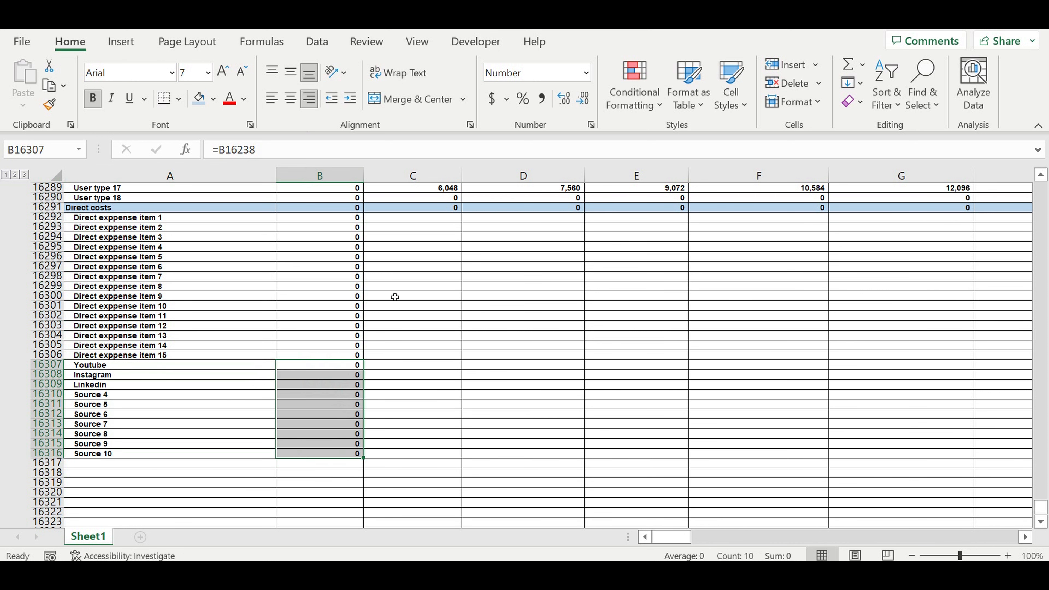
Review the Marketing and Ads, Loan and Loan timeline sections above the cash flow statement
scroll(395, 296, "up", 10)
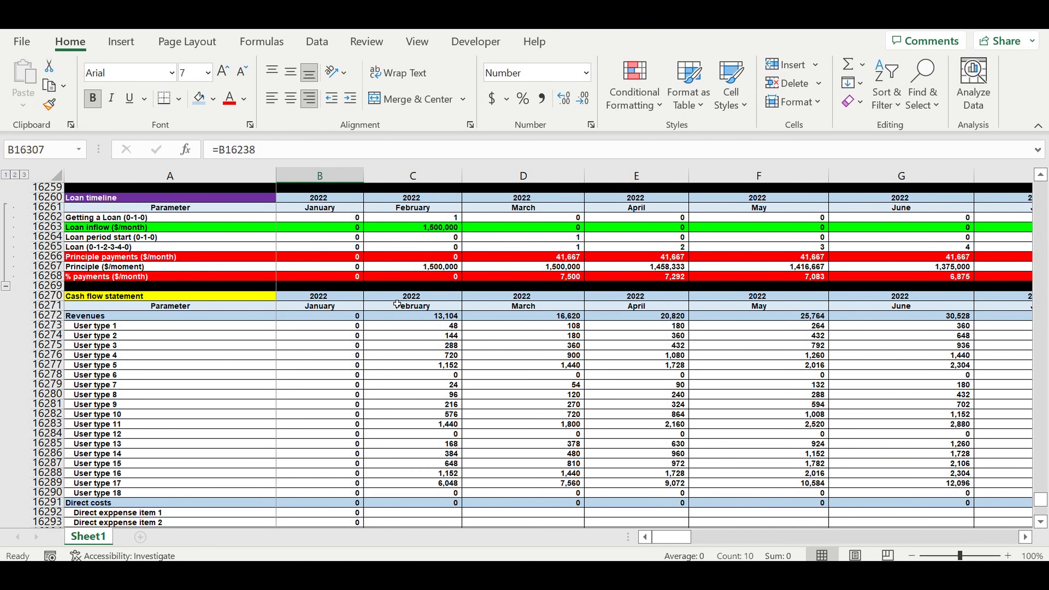
scroll(397, 304, "up", 6)
scroll(397, 314, "up", 5)
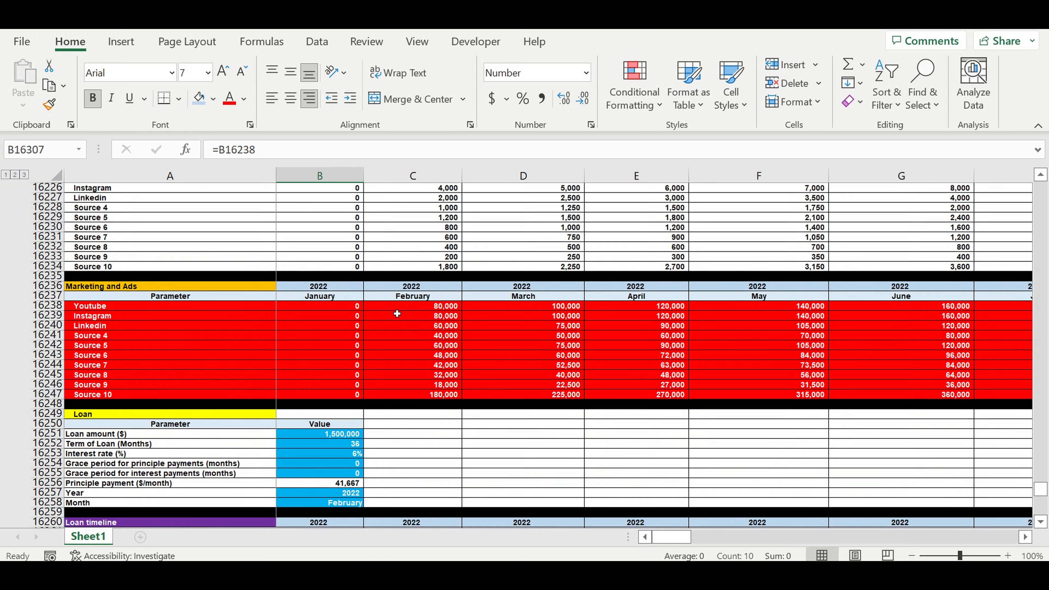
scroll(248, 333, "down", 6)
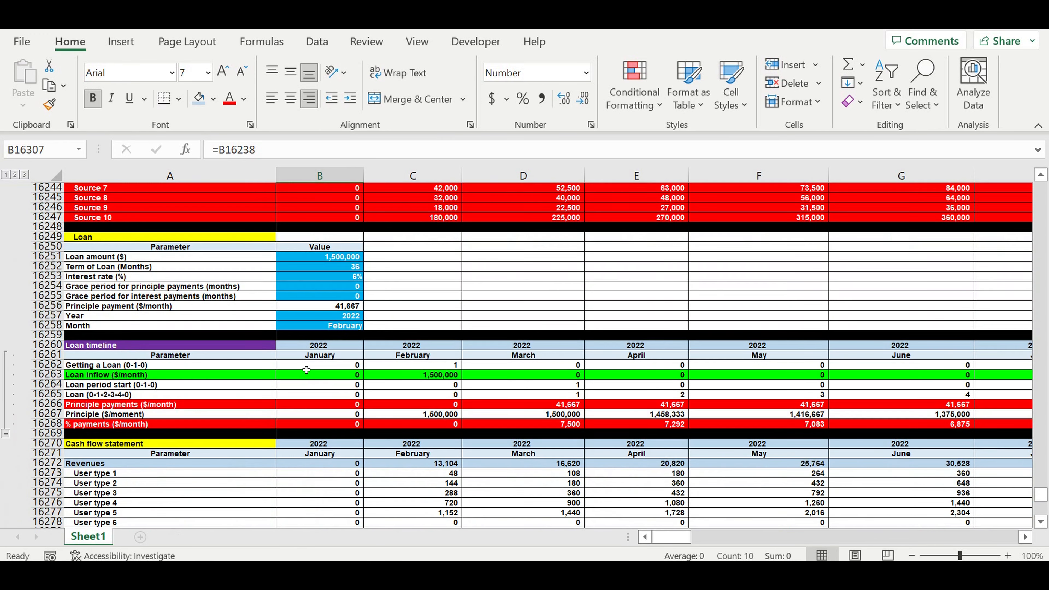
scroll(306, 370, "down", 5)
scroll(308, 370, "down", 15)
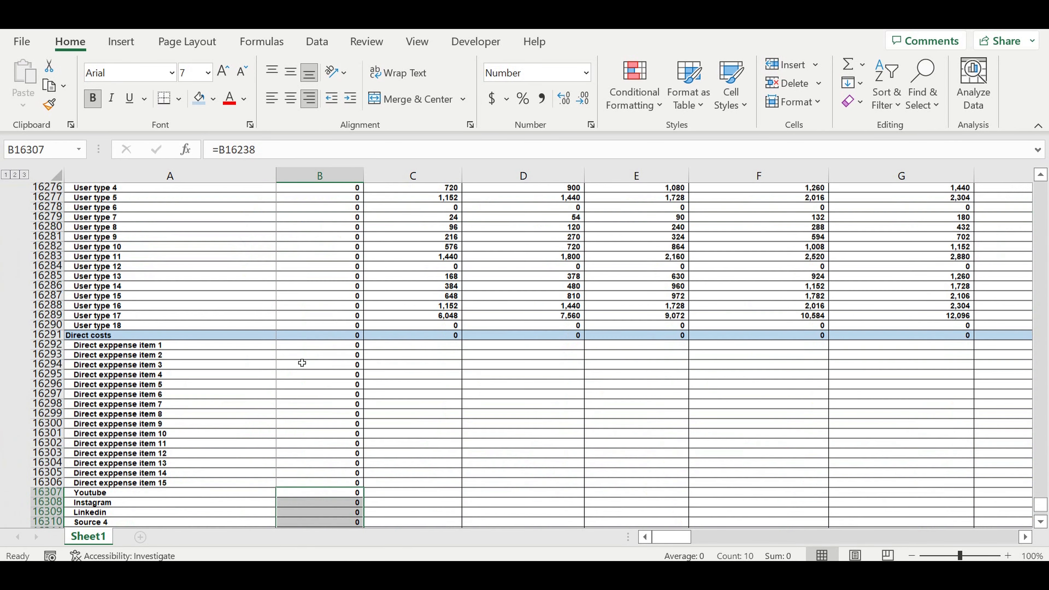
scroll(309, 354, "up", 3)
scroll(344, 255, "up", 1)
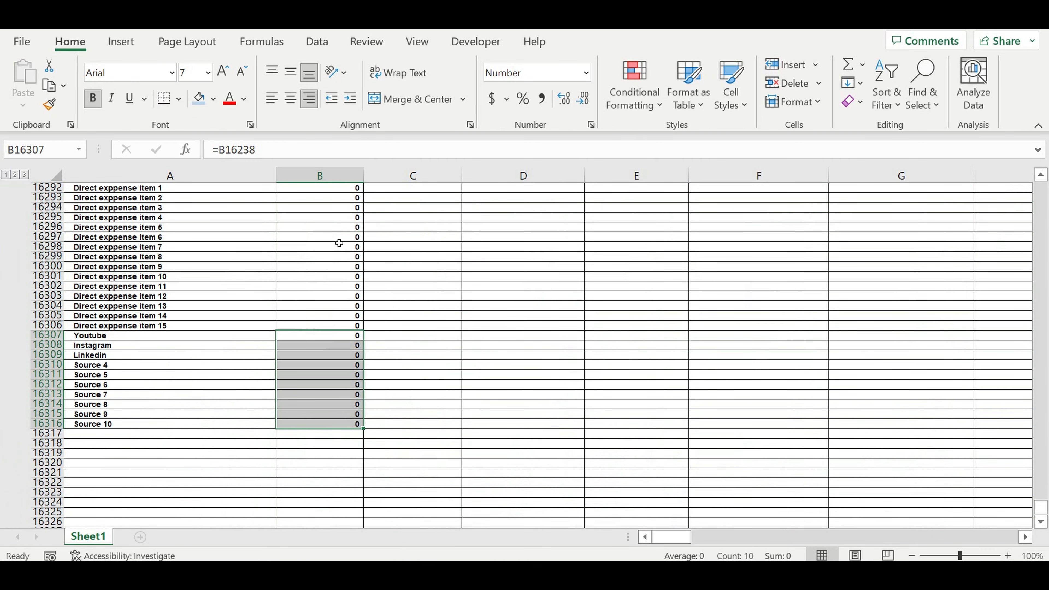
Extend the January Direct costs total in B16291 to sum B16292:B16316
scroll(339, 226, "up", 2)
left_click(320, 237)
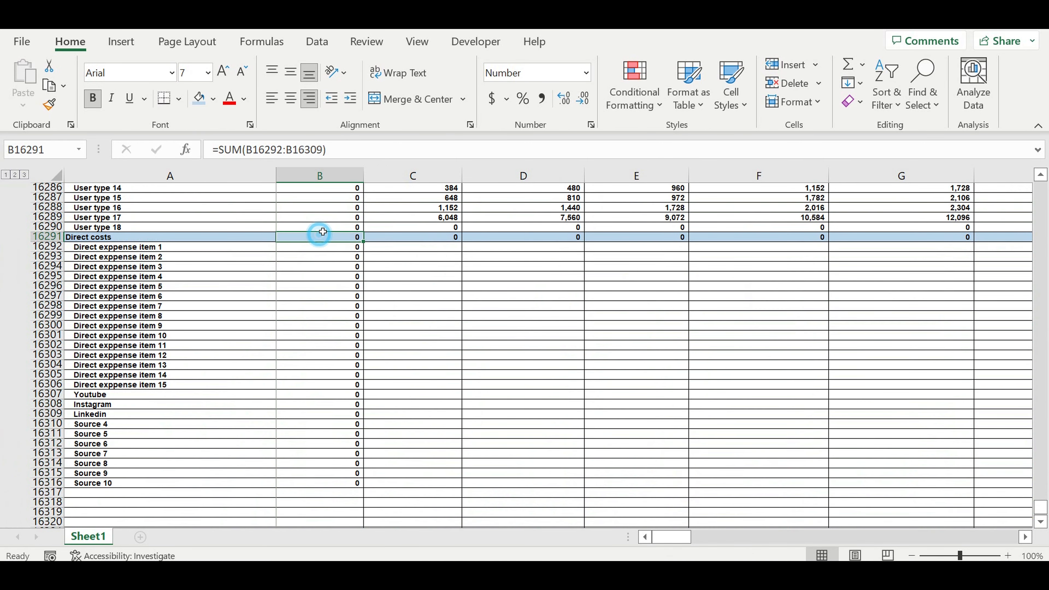
left_click(344, 158)
left_click_drag(371, 427, 358, 492)
key("Return")
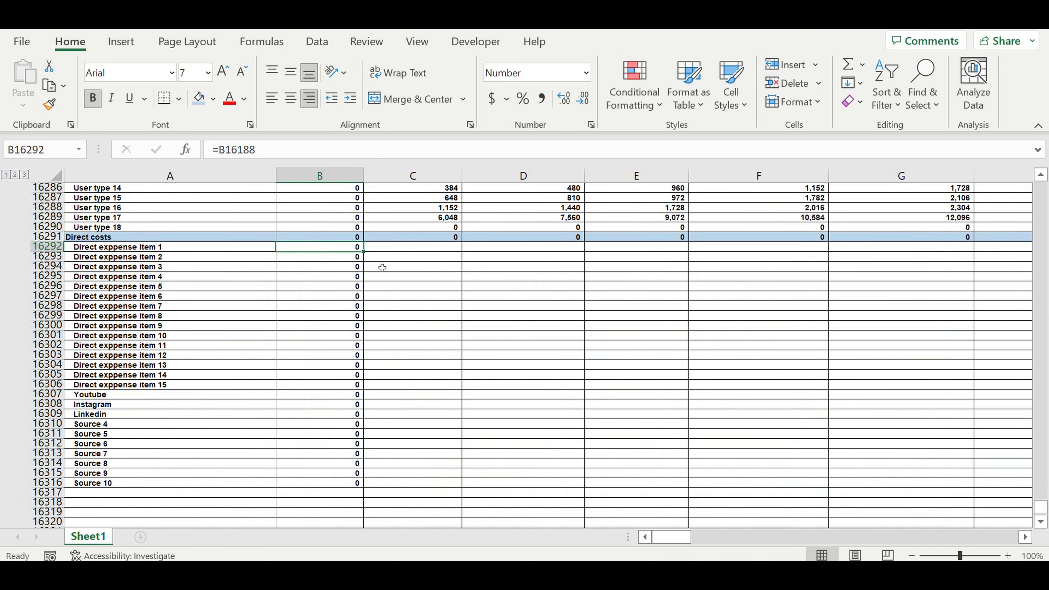
Fill the January Direct costs total and item formulas in B16291:B16316 across all months through column DQ
left_click_drag(330, 238, 733, 319)
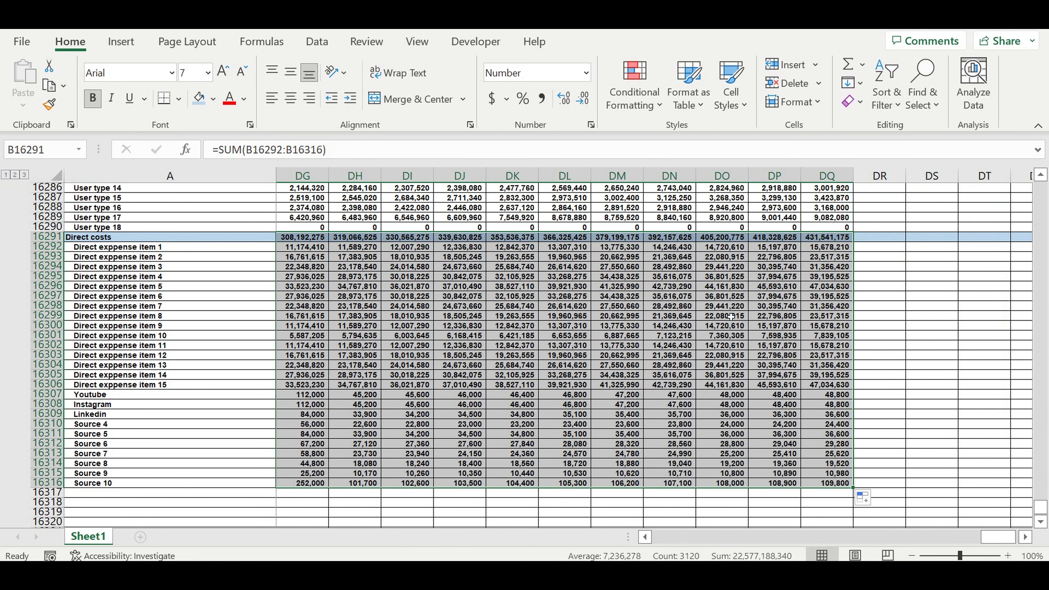
left_click(732, 316)
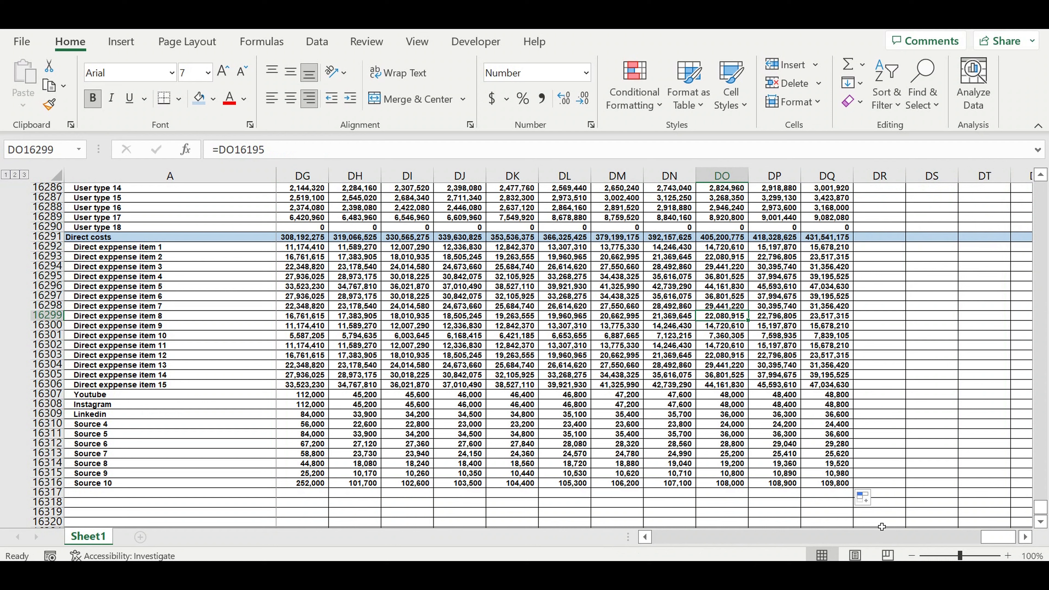
left_click_drag(999, 537, 562, 528)
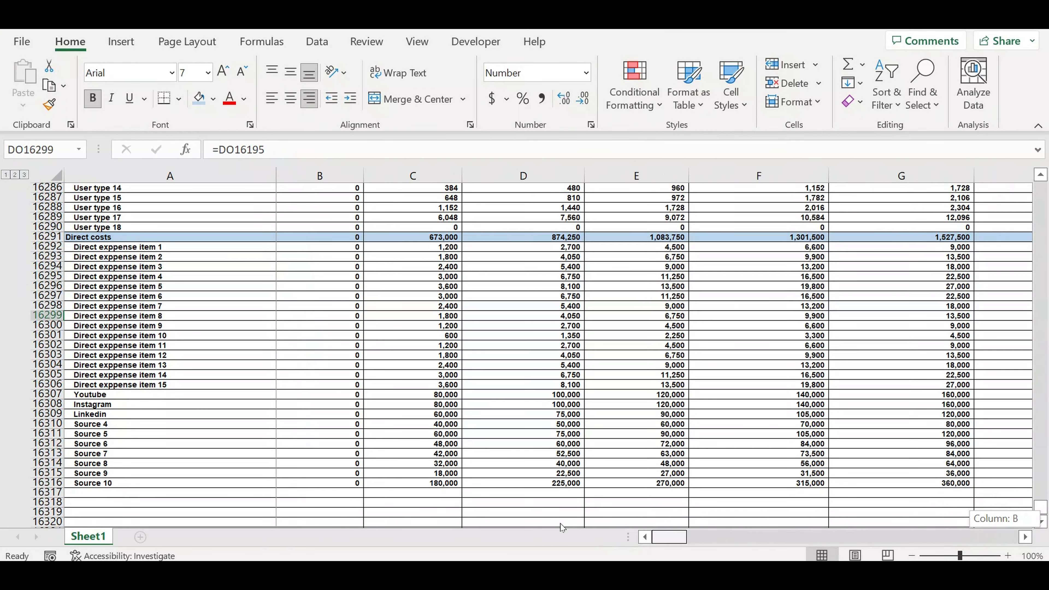
scroll(188, 328, "up", 4)
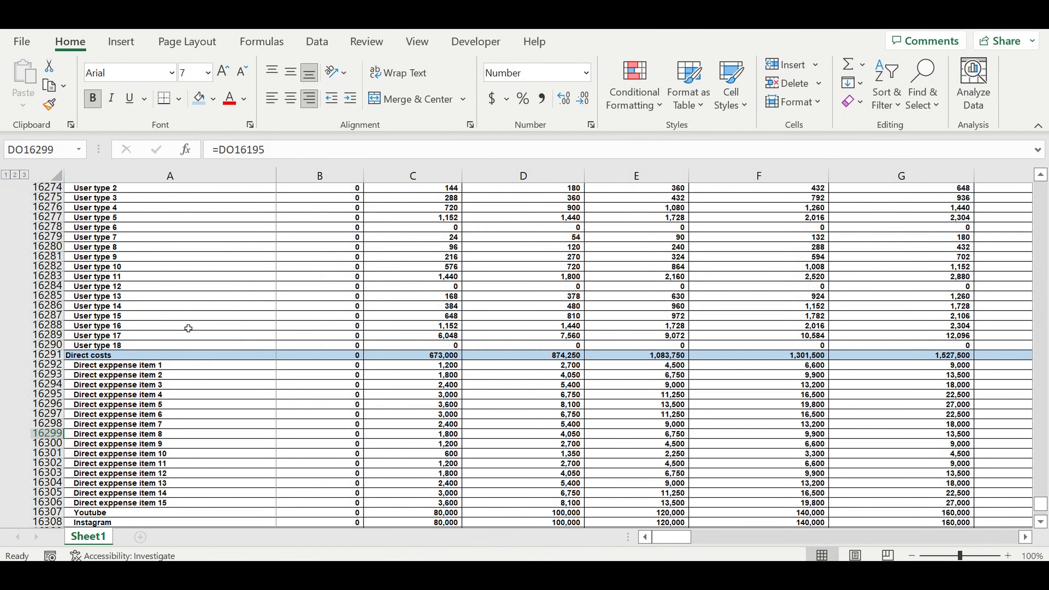
Group the user type rows 16273:16290 under Revenues and collapse the group
scroll(189, 329, "up", 4)
left_click_drag(53, 297, 53, 472)
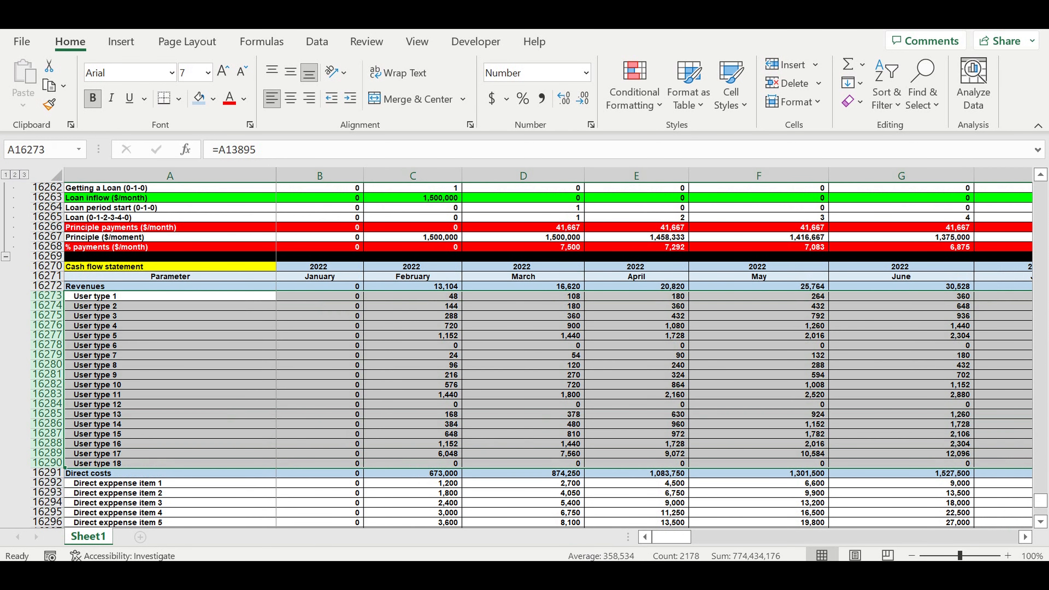
left_click(424, 41)
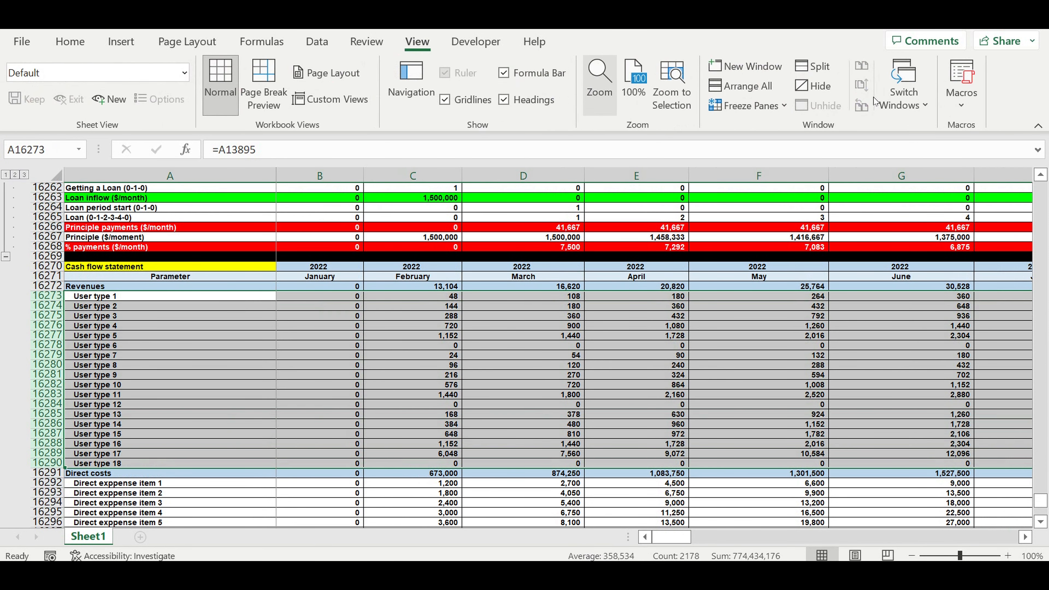
left_click(317, 42)
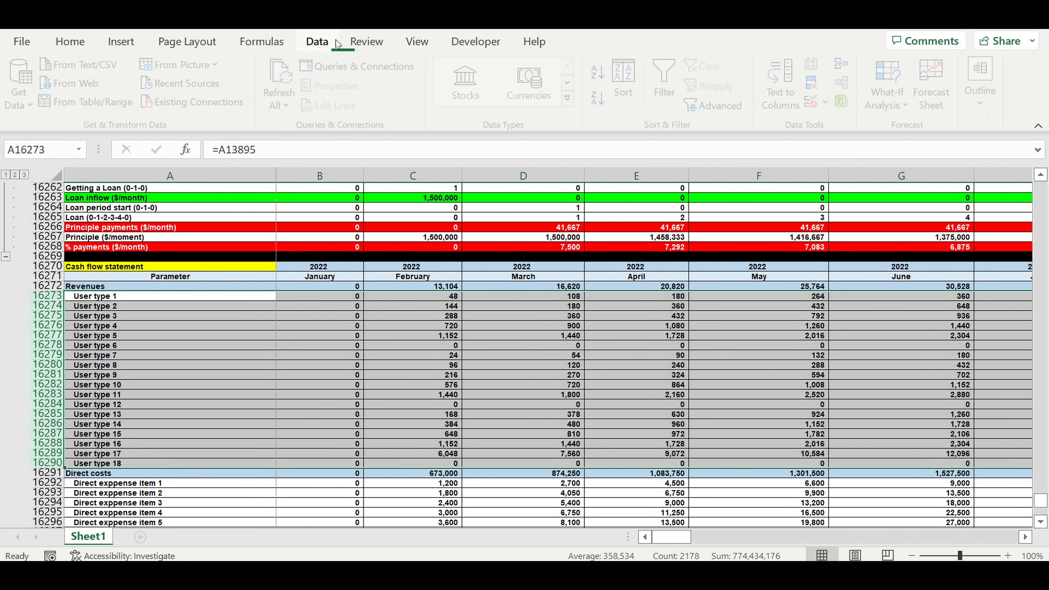
left_click(991, 118)
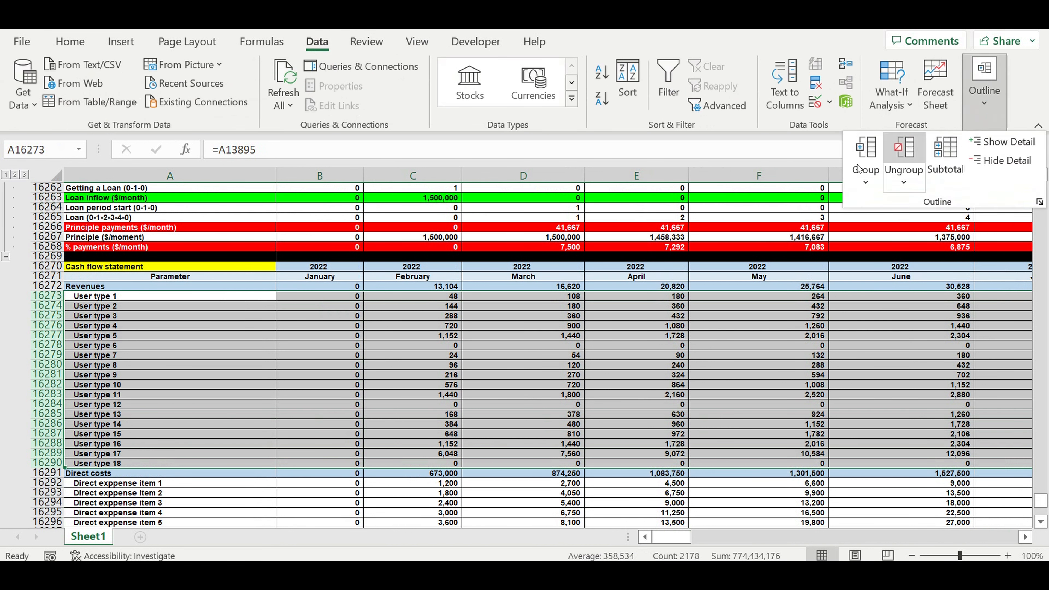
left_click(866, 182)
left_click(892, 211)
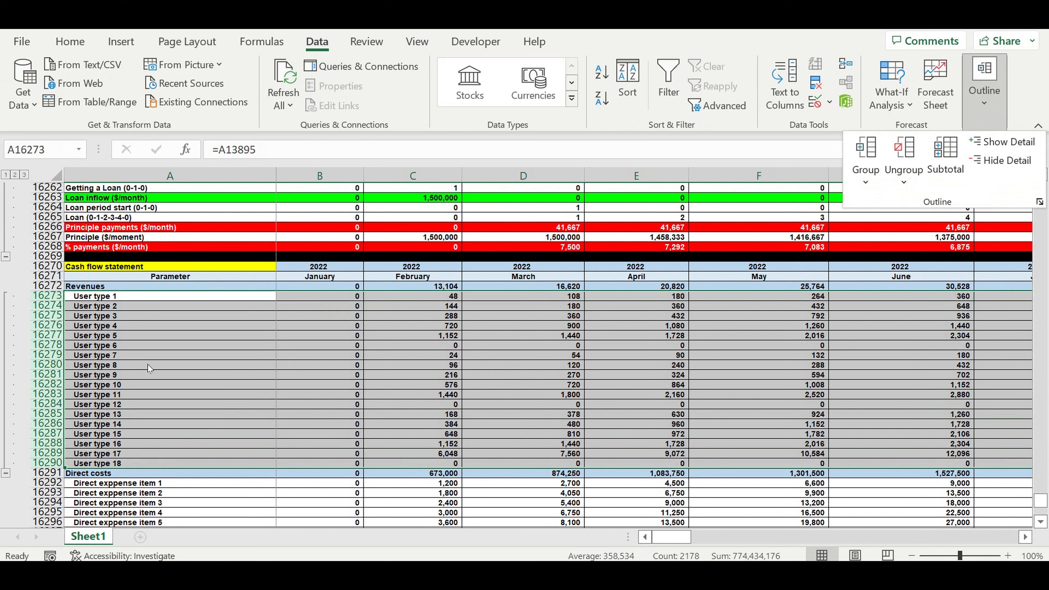
left_click(6, 473)
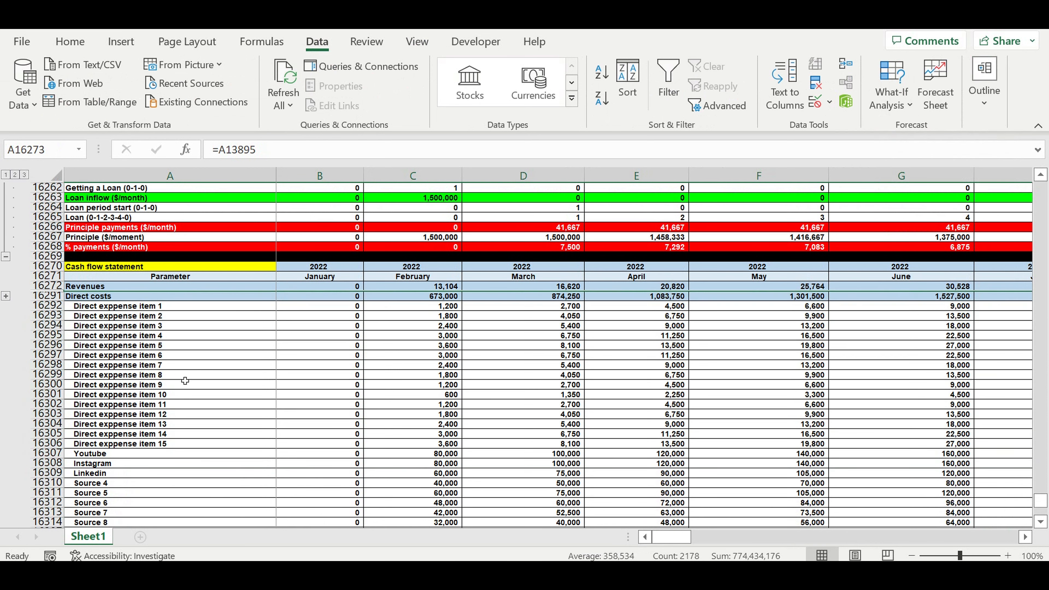
Copy the Direct costs total row 16291 into the empty row 16317 below Source 10
scroll(210, 374, "down", 13)
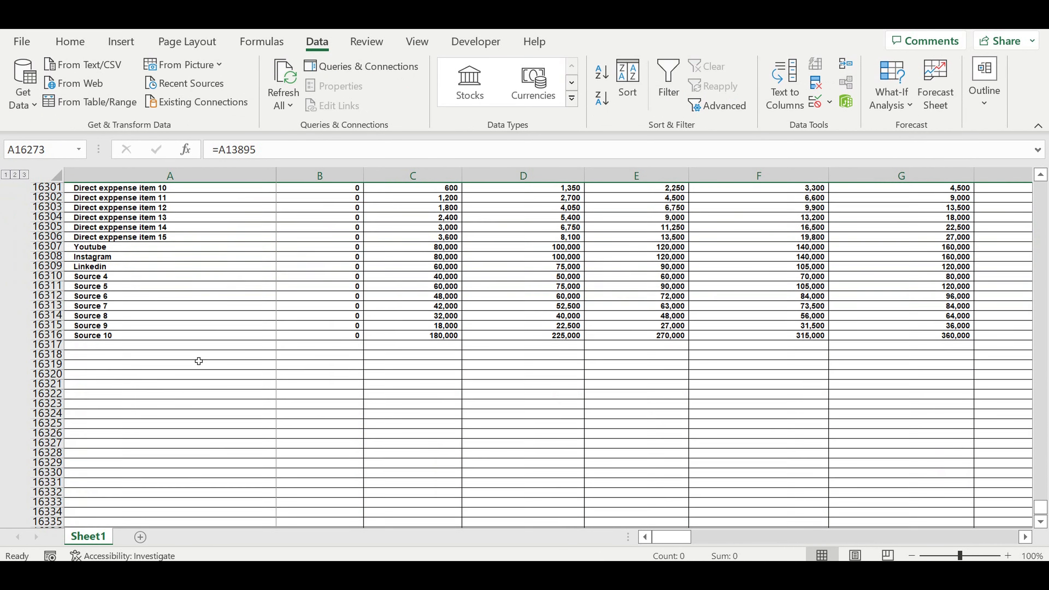
scroll(207, 330, "up", 12)
left_click(48, 268)
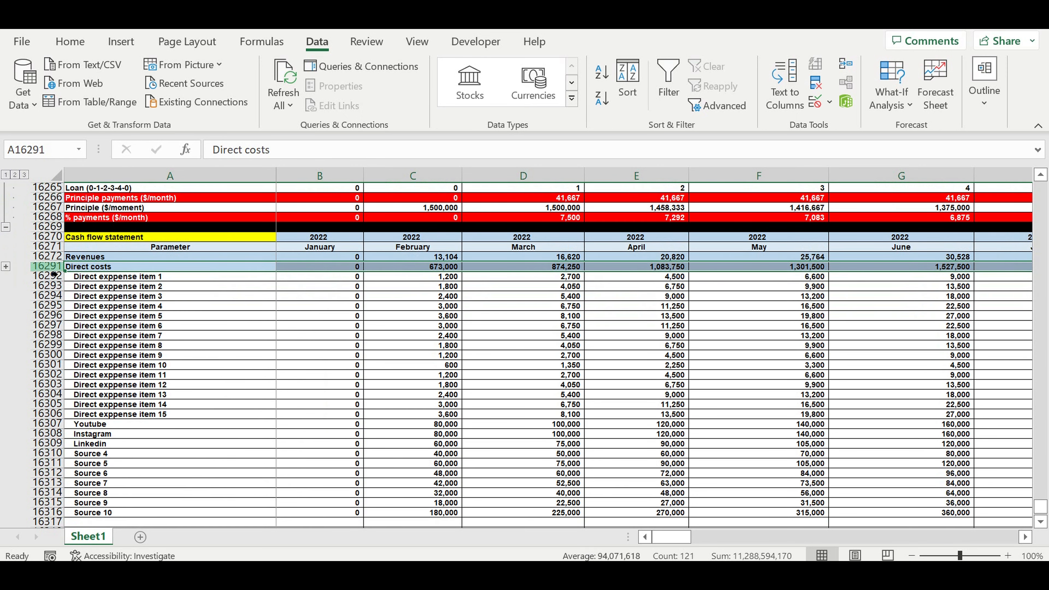
key("ctrl+c")
scroll(186, 368, "down", 4)
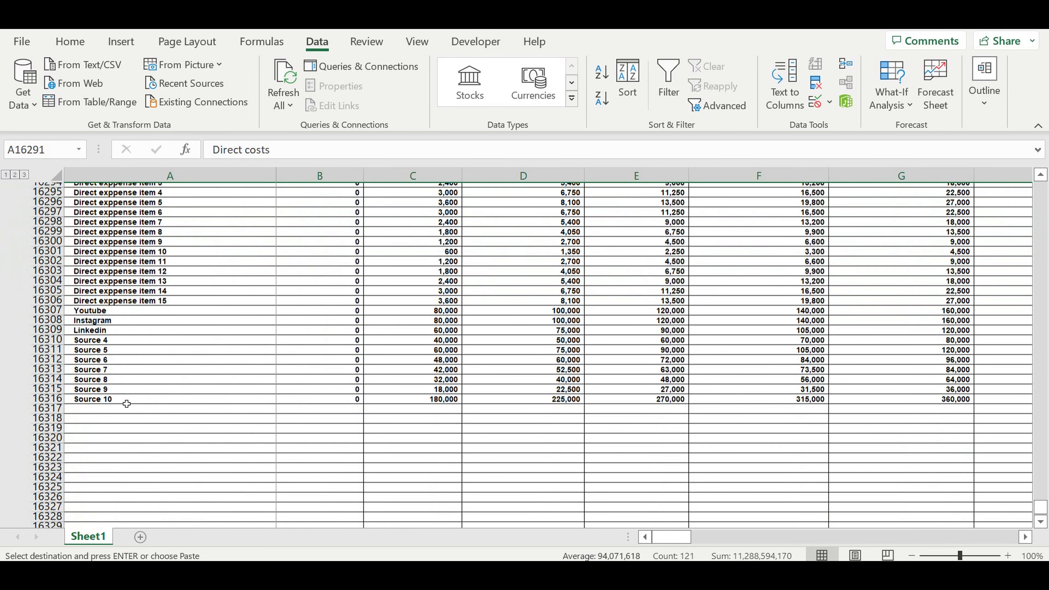
left_click(108, 408)
key("shift+space")
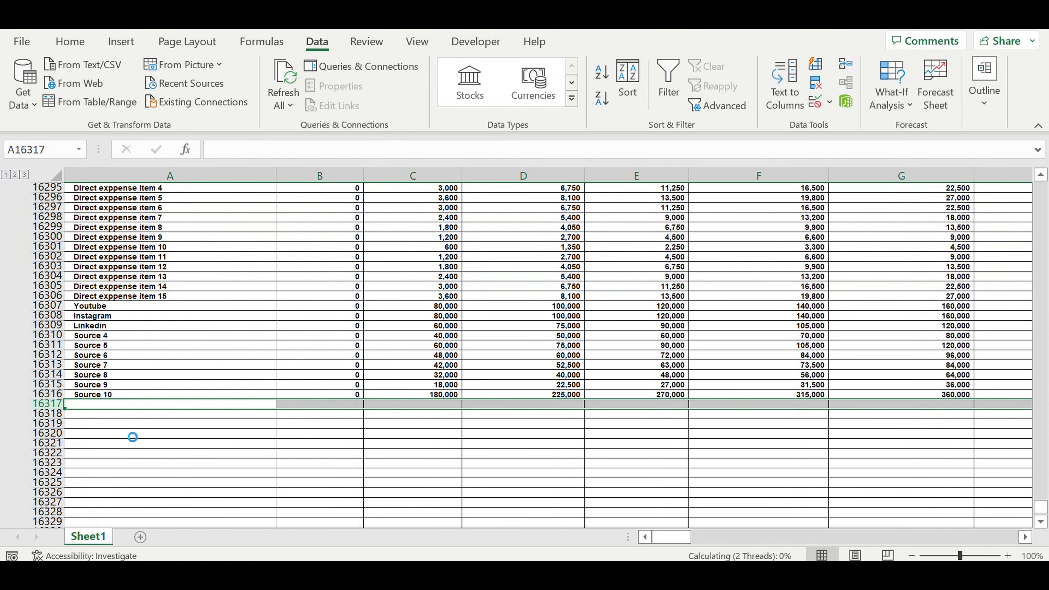
key("ctrl+v")
left_click(152, 442)
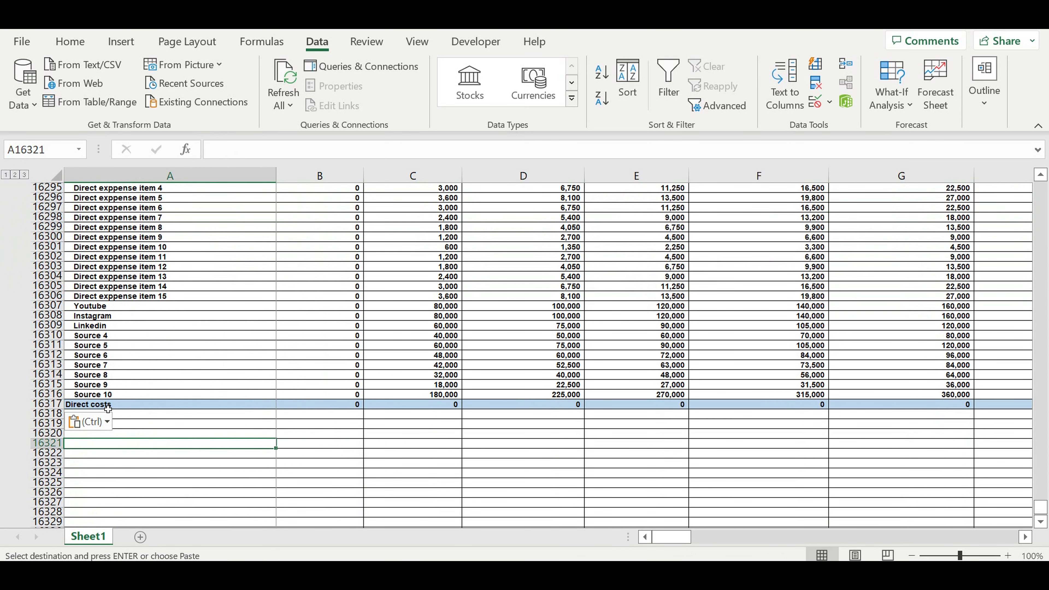
Rename the copied row label in A16317 to "Fixed costs"
left_click(111, 404)
double_click(232, 151)
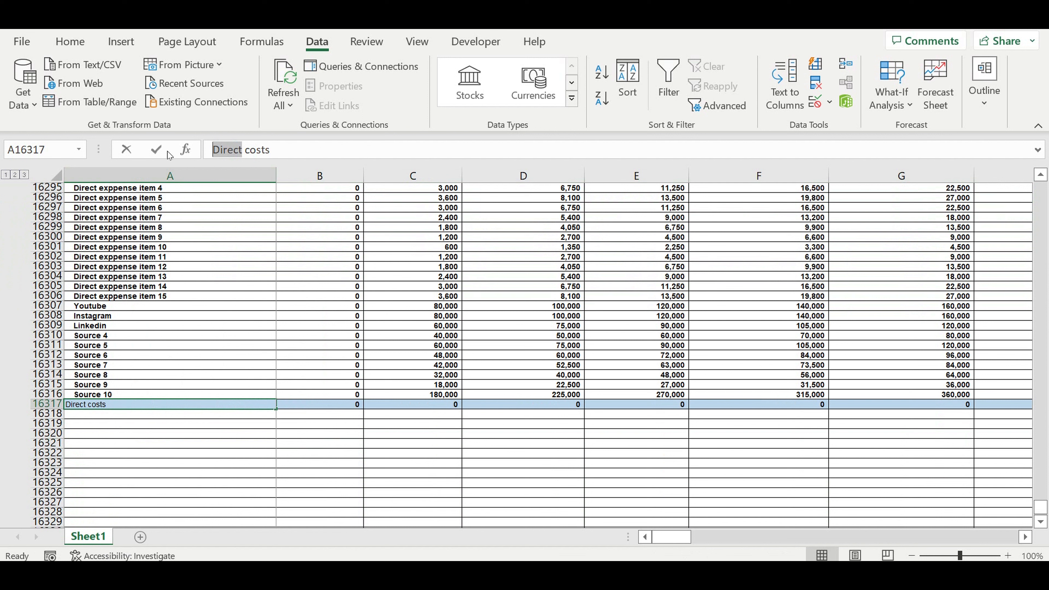
type("Fixed")
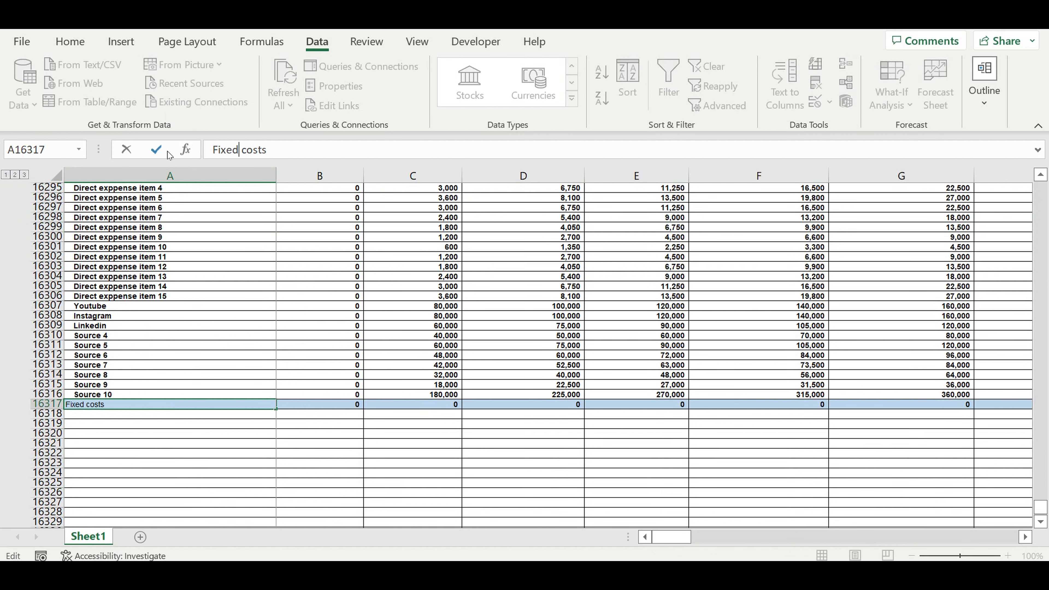
key("Return")
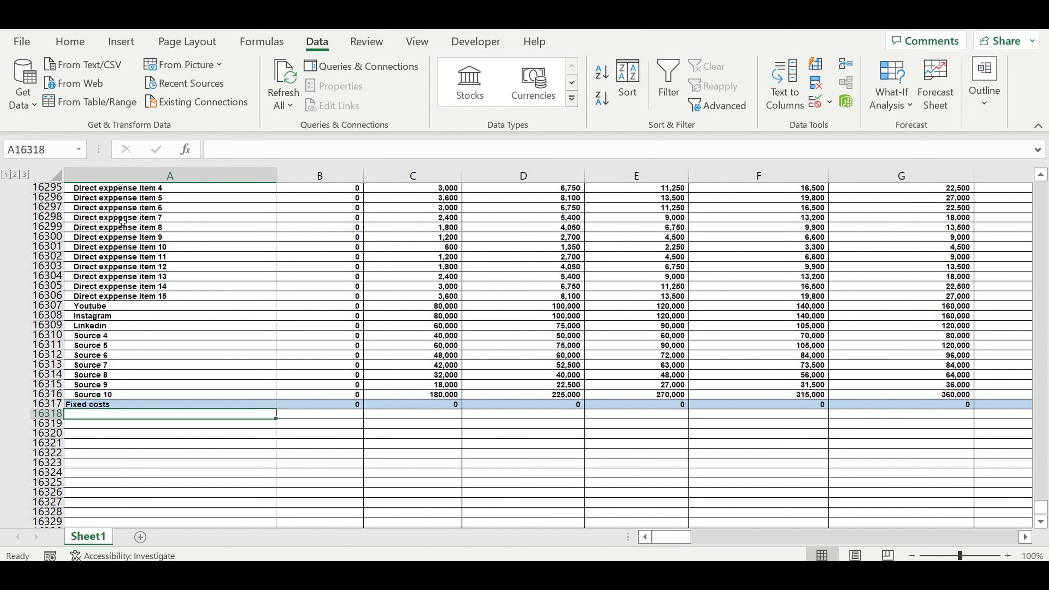
Link A16318 to the Vendor operating stage 1 label in A301 of the monthly Vendors expenses operating stage table
left_click(159, 435)
left_click(228, 415)
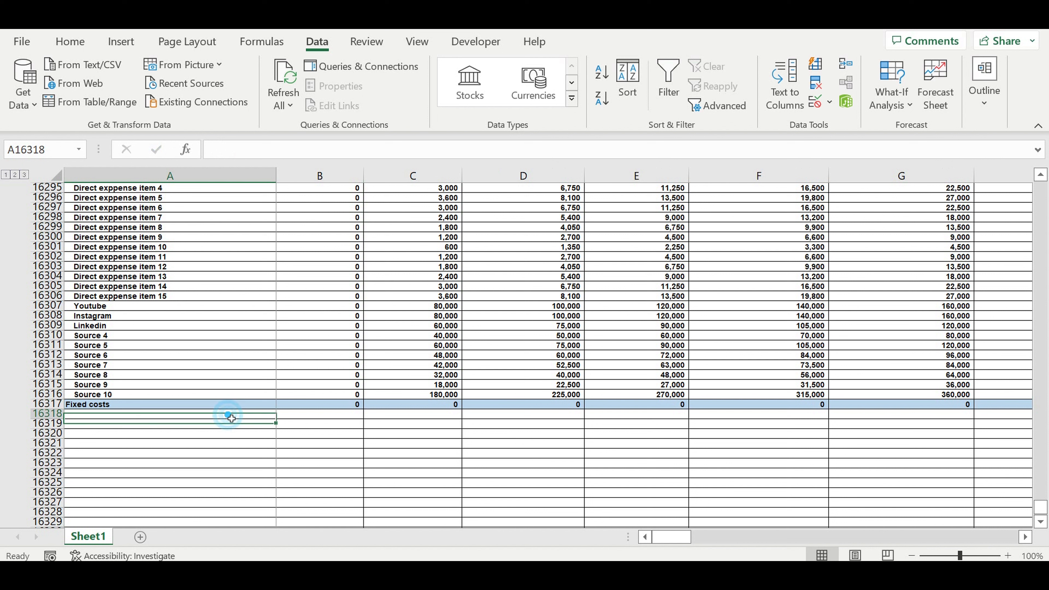
type("=")
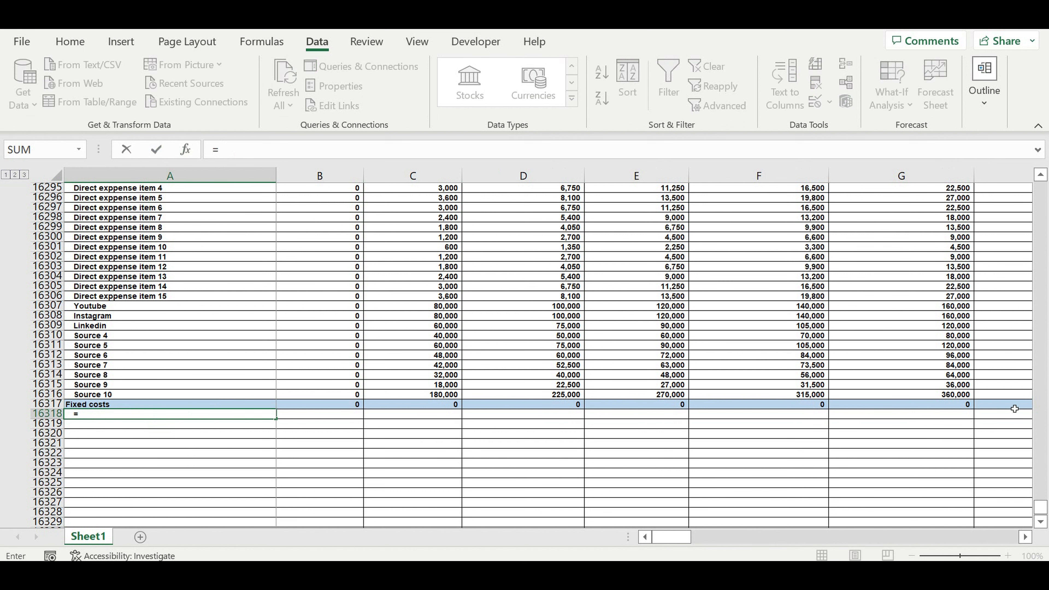
left_click_drag(1041, 508, 1042, 139)
scroll(484, 368, "down", 13)
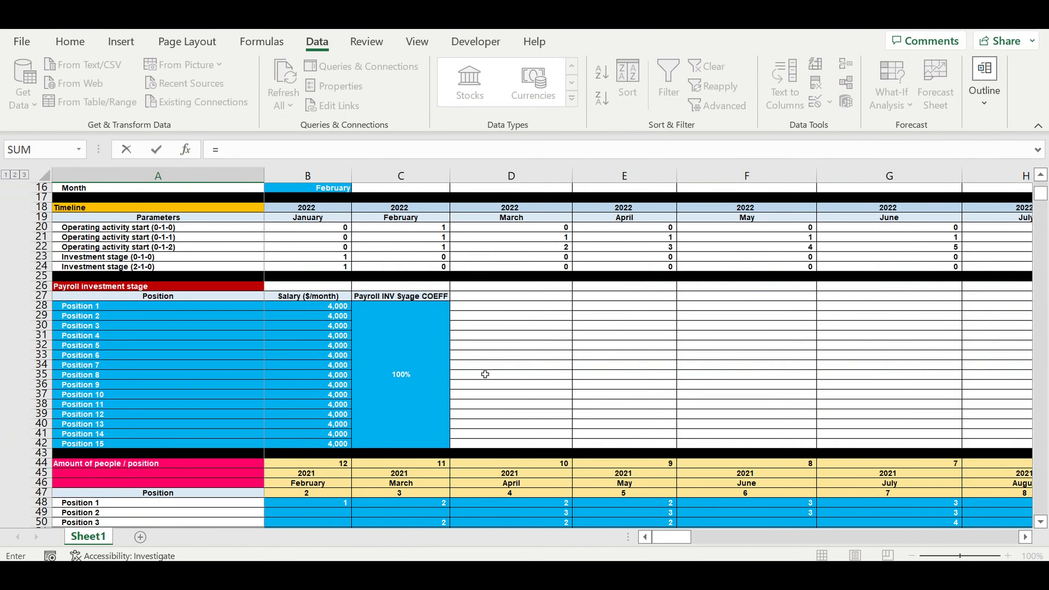
scroll(486, 369, "down", 7)
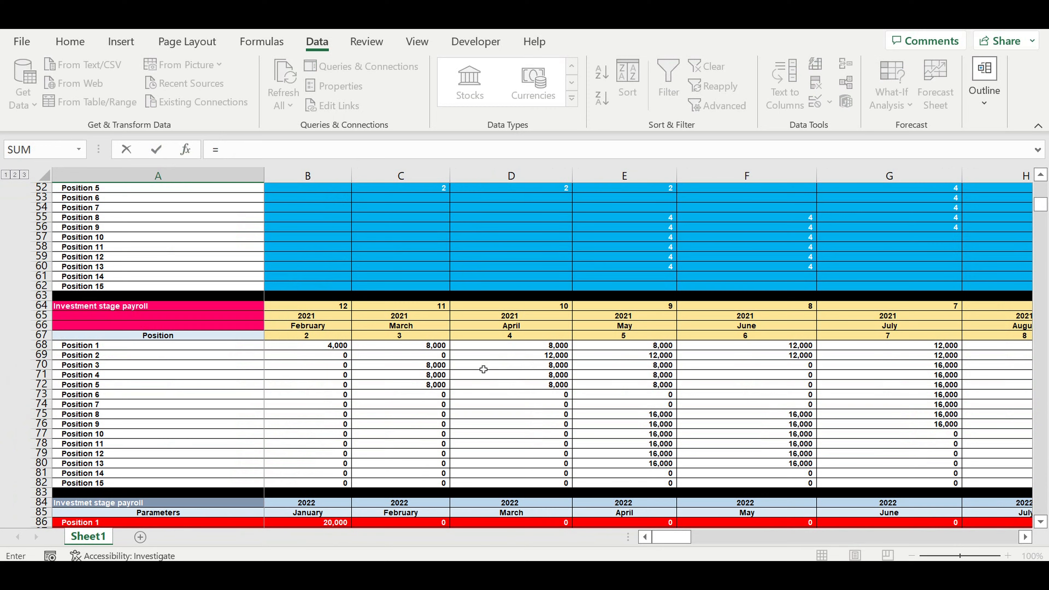
scroll(453, 370, "down", 9)
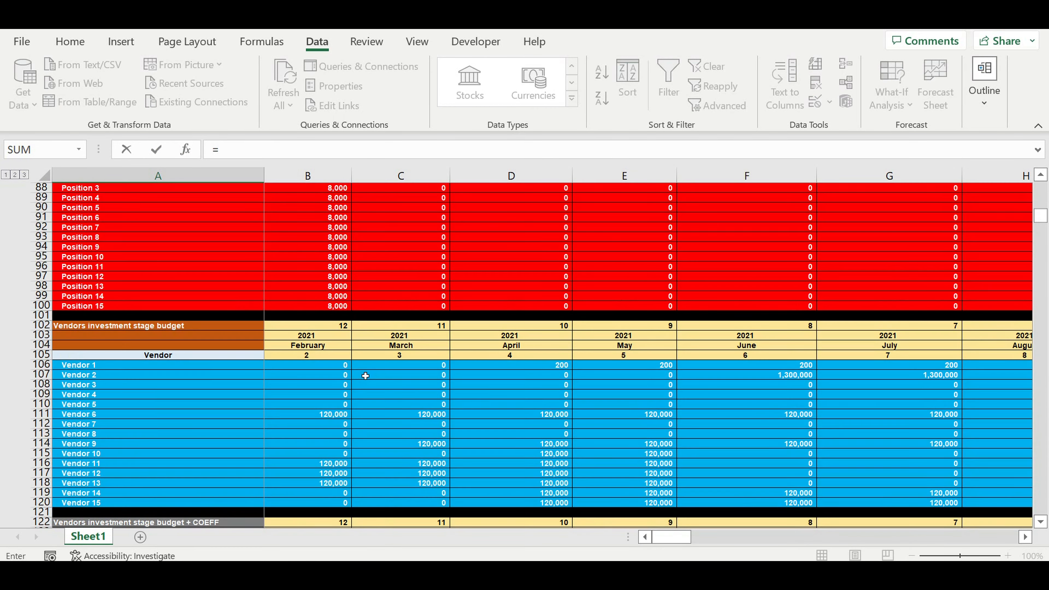
scroll(369, 371, "up", 4)
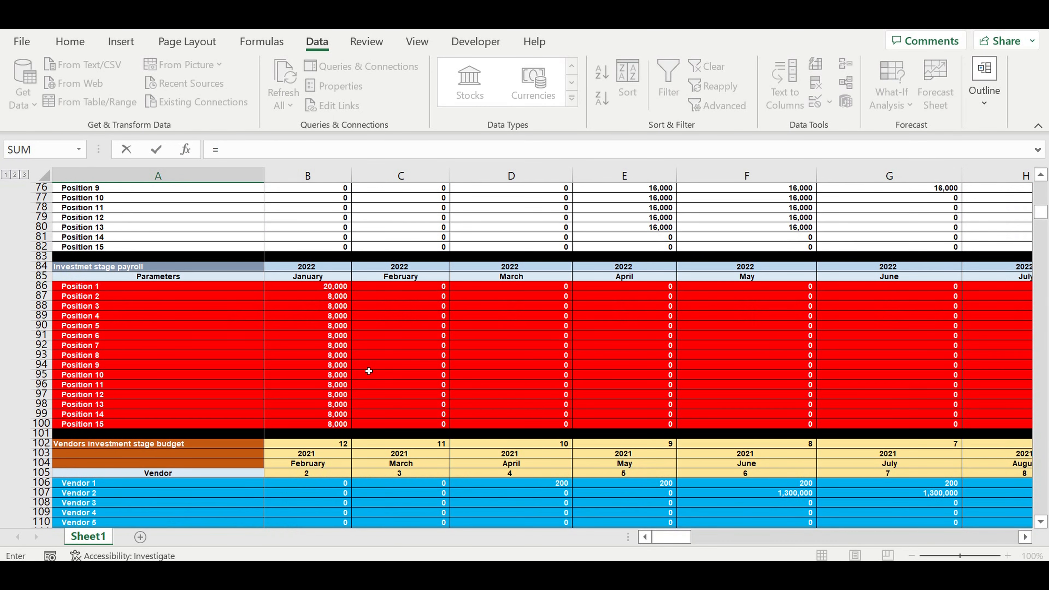
scroll(369, 372, "down", 3)
scroll(369, 372, "down", 4)
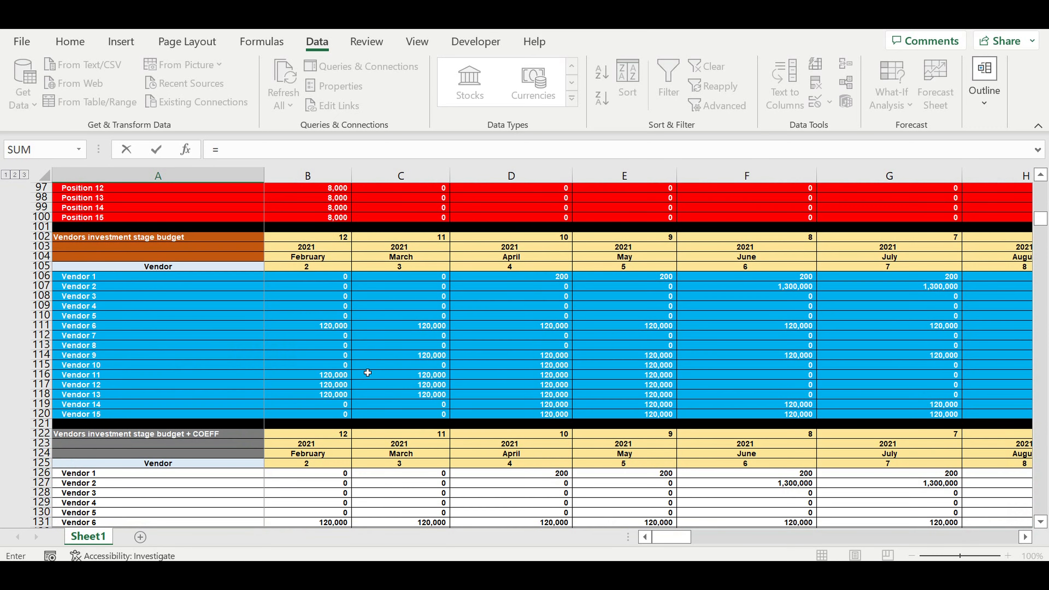
scroll(367, 373, "down", 11)
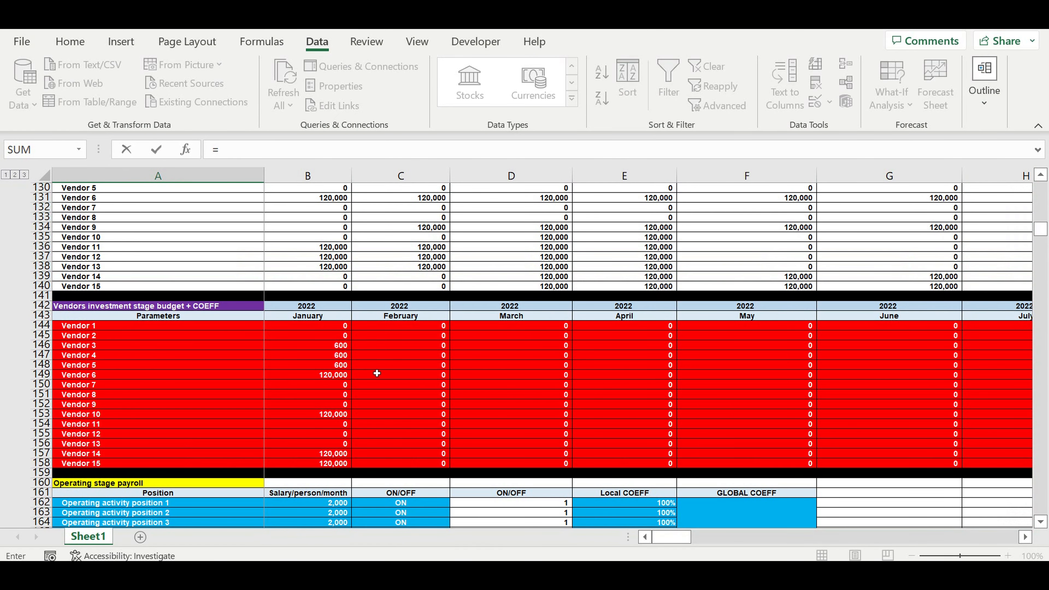
scroll(377, 374, "down", 11)
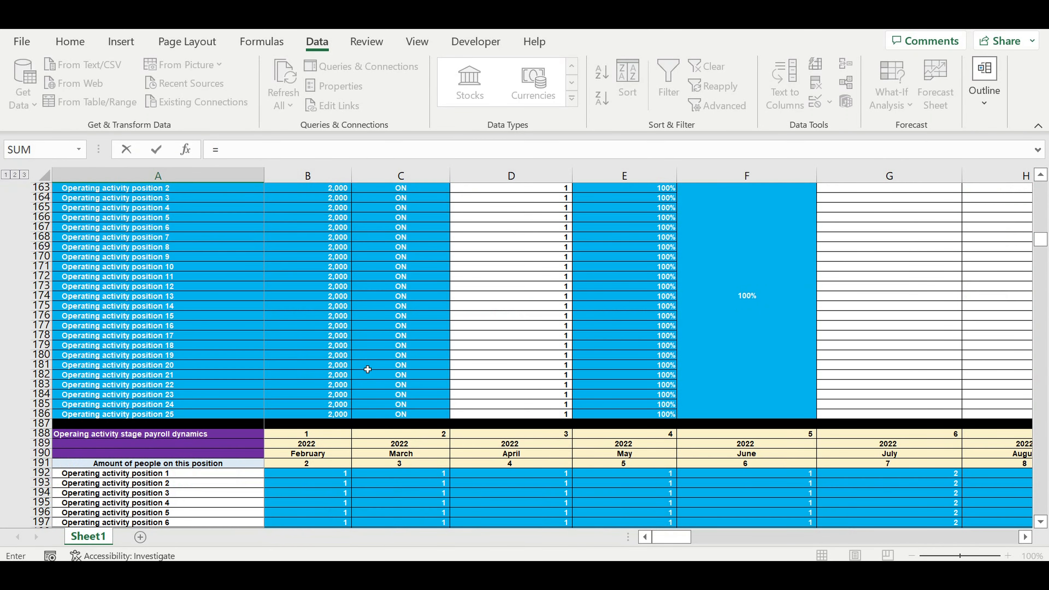
scroll(210, 373, "down", 5)
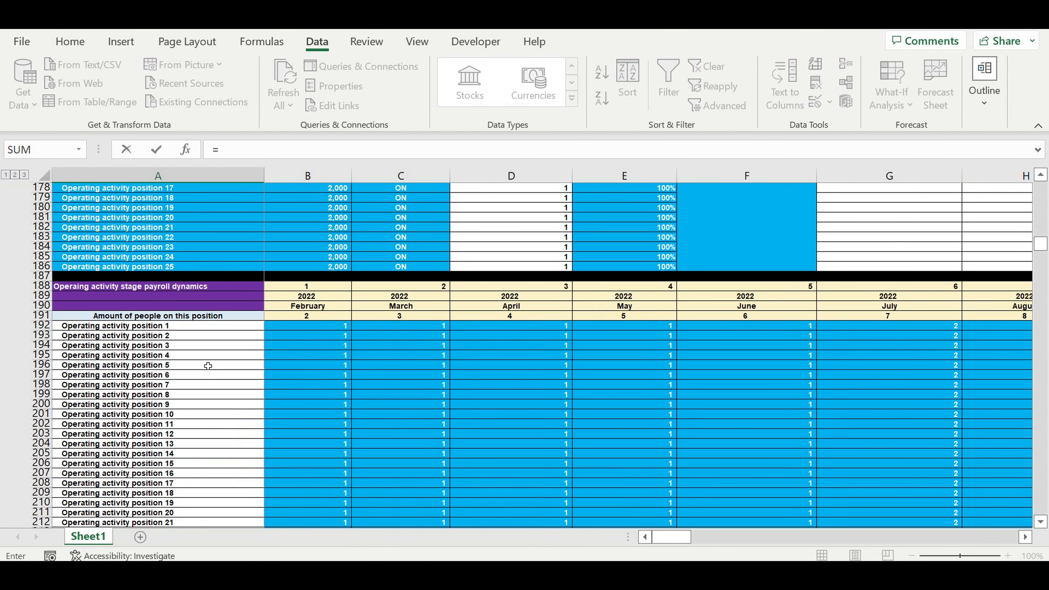
scroll(186, 343, "down", 12)
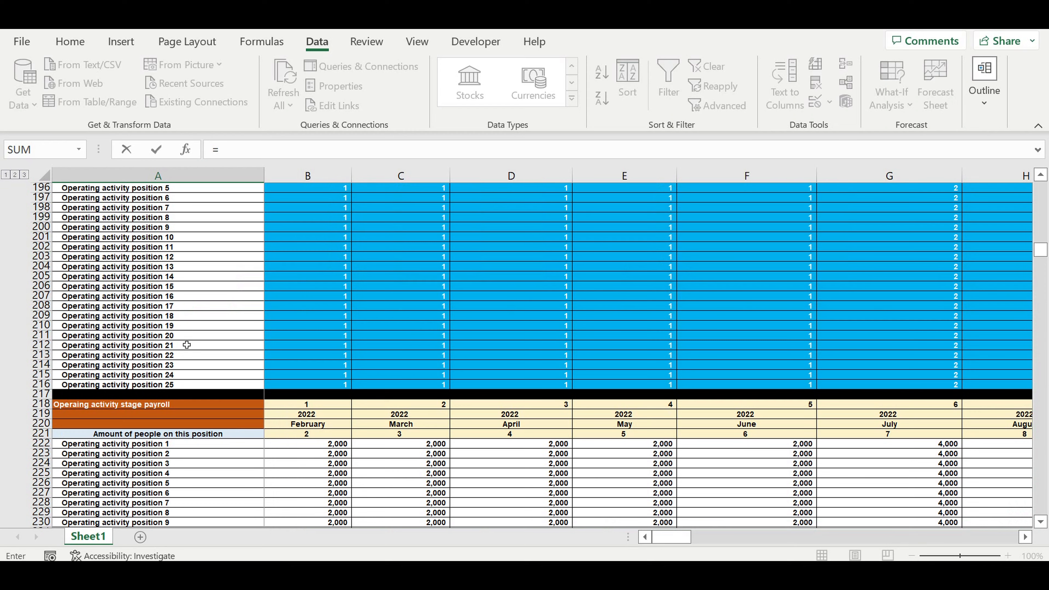
scroll(187, 343, "down", 6)
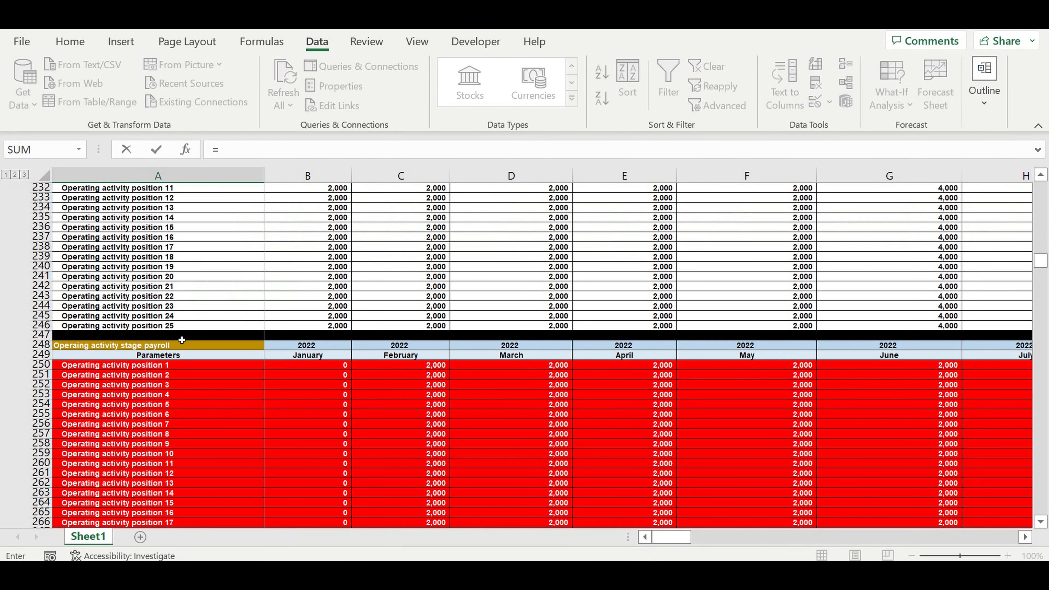
scroll(136, 391, "down", 10)
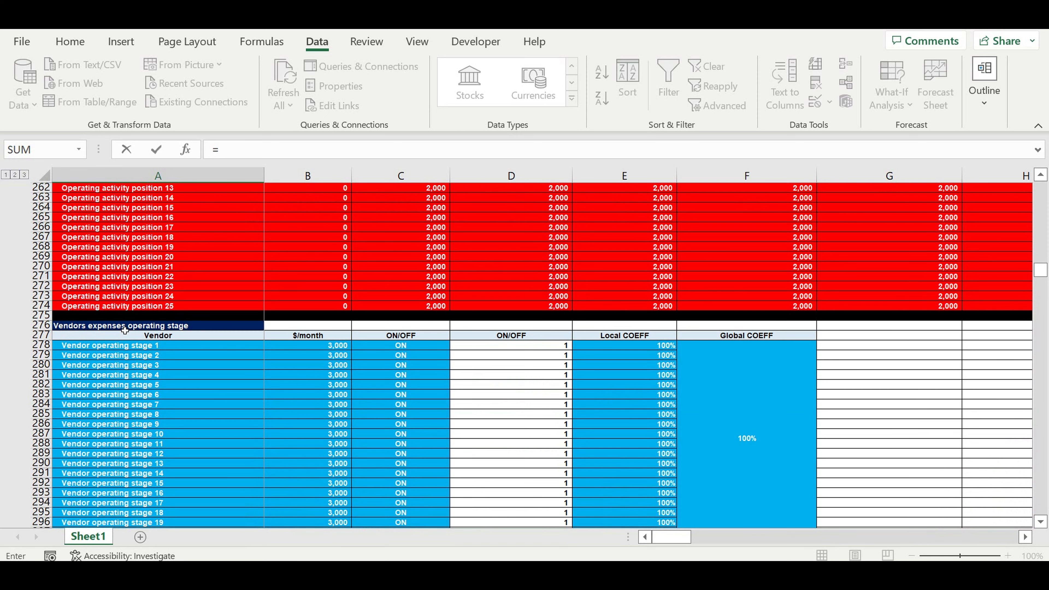
scroll(125, 330, "down", 10)
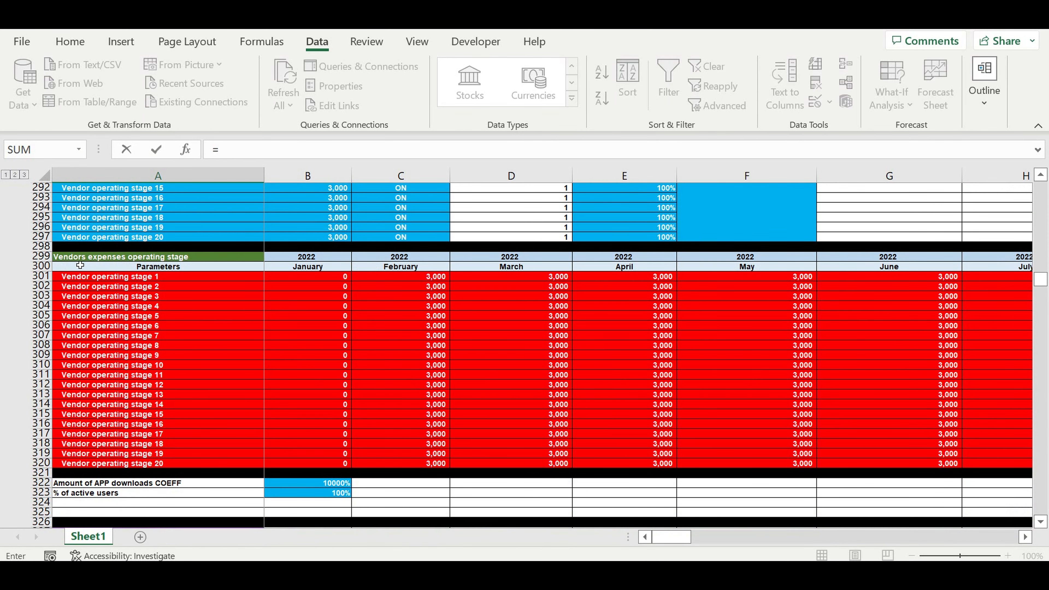
left_click(92, 279)
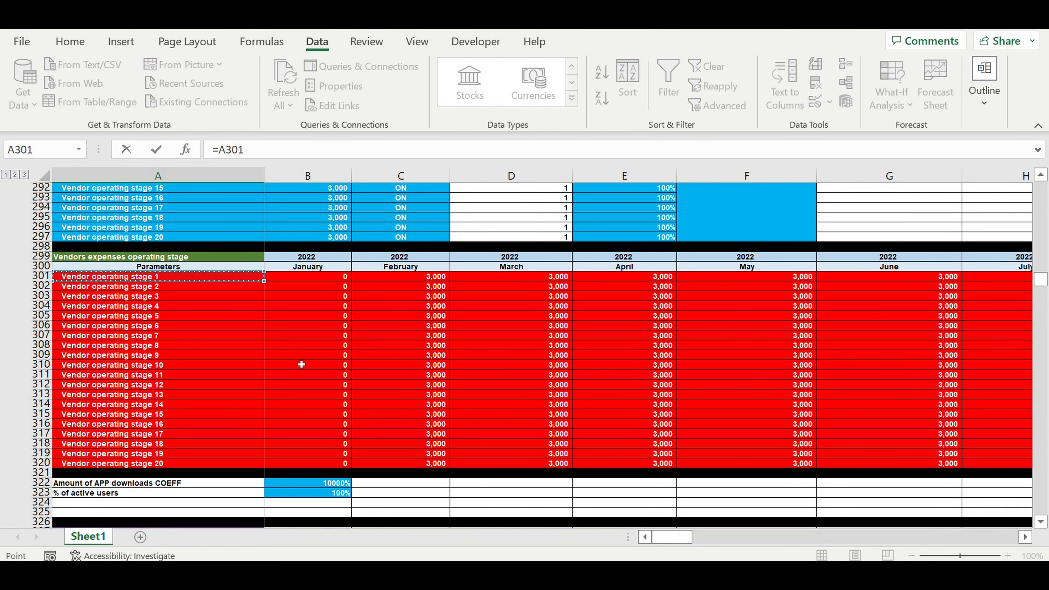
scroll(300, 360, "down", 6)
scroll(300, 350, "down", 6)
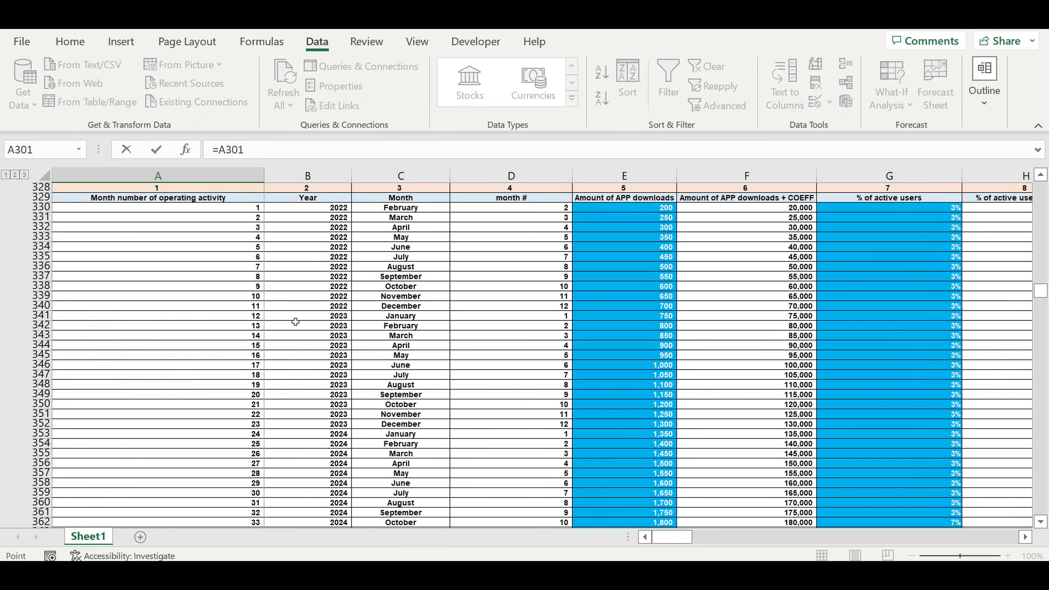
scroll(295, 321, "up", 15)
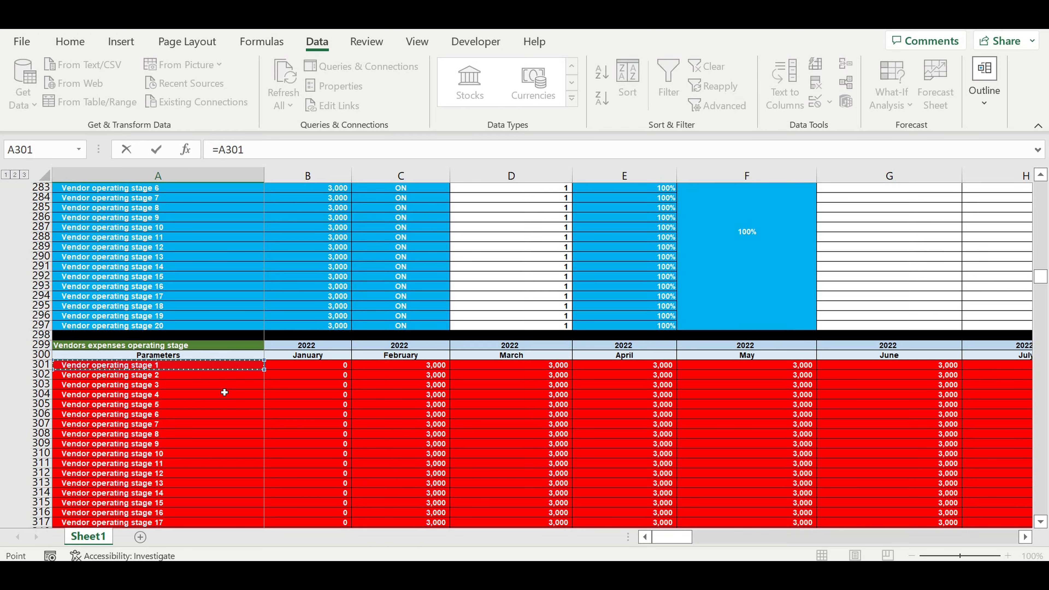
scroll(224, 393, "down", 20)
scroll(223, 409, "down", 20)
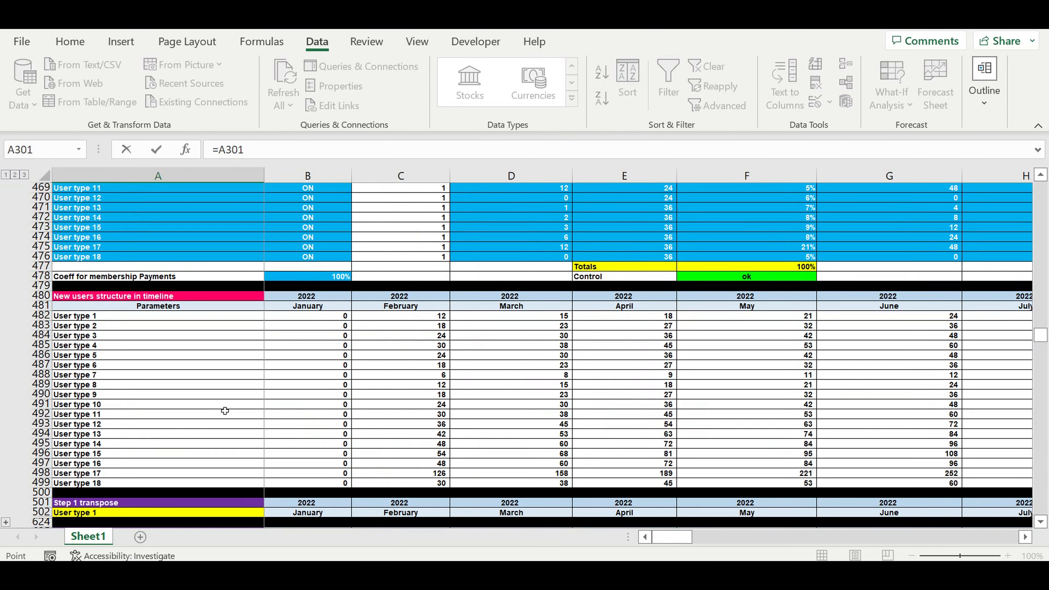
scroll(224, 409, "down", 20)
key("Return")
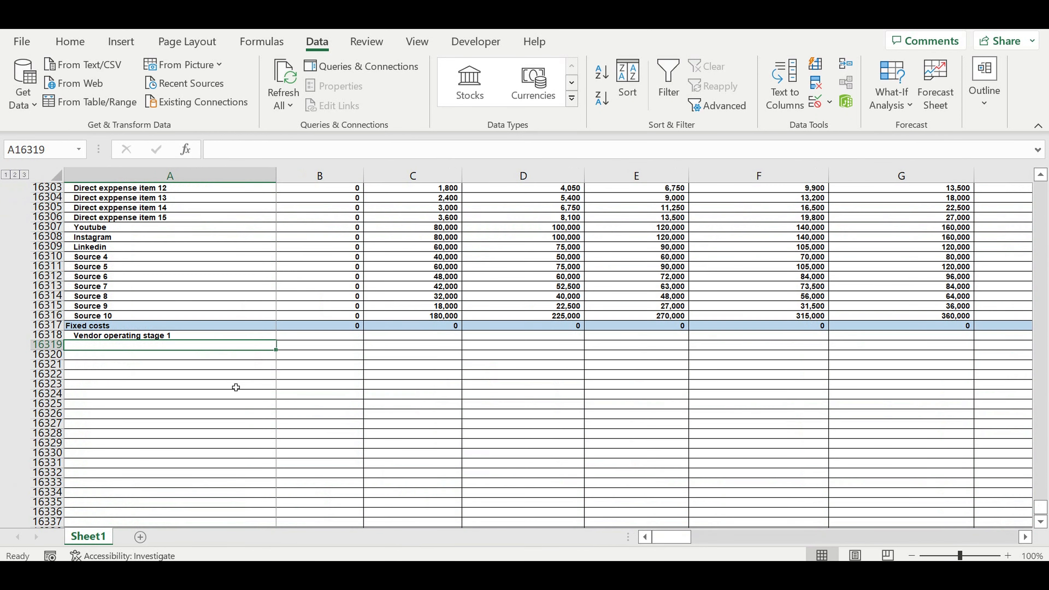
Fill the linked vendor label from A16318 down through A16334
left_click(230, 335)
left_click_drag(276, 341, 245, 503)
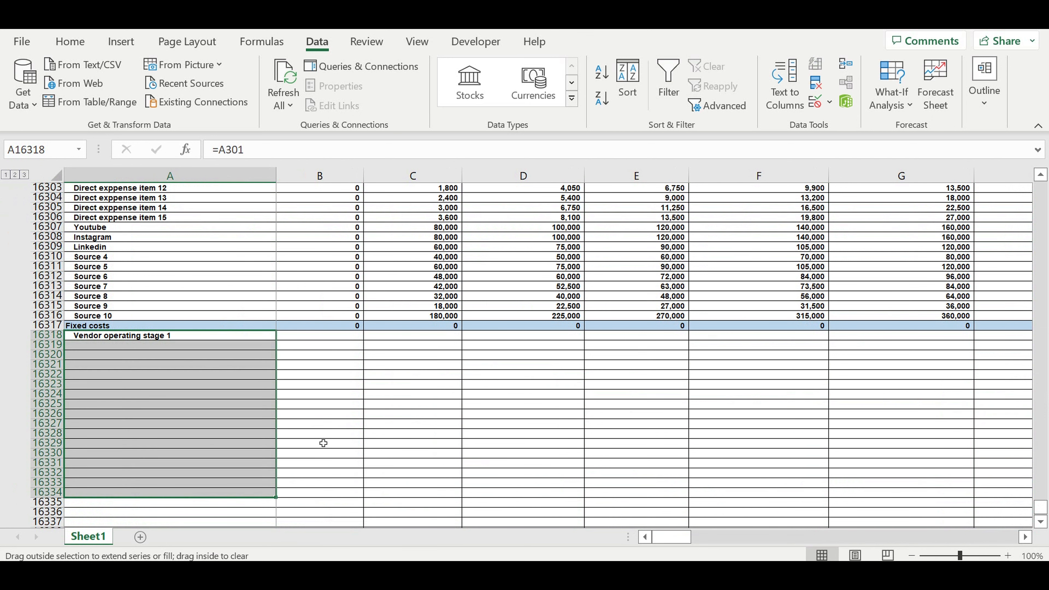
scroll(301, 414, "down", 6)
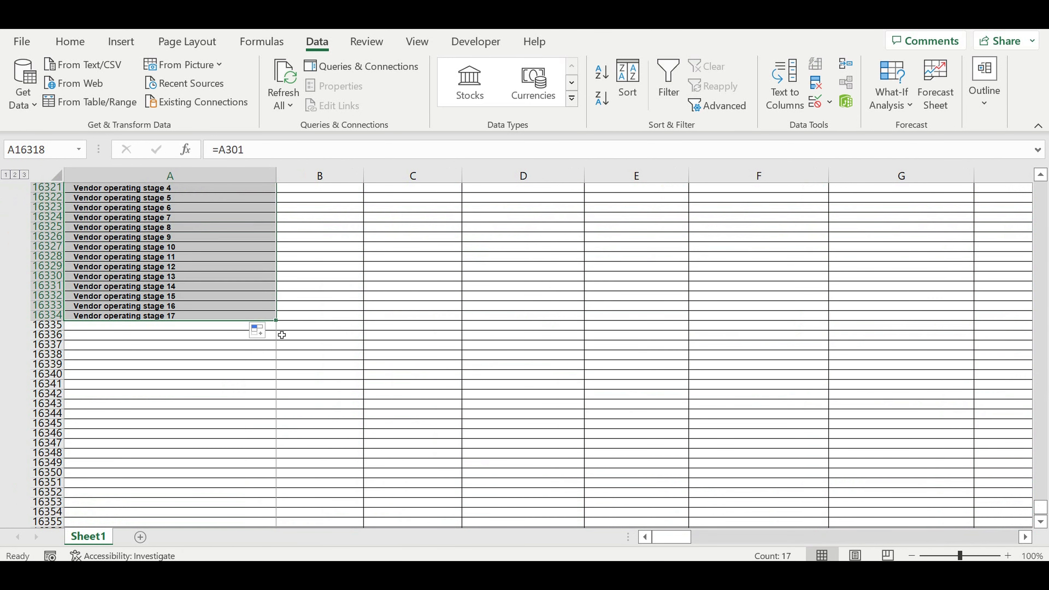
Extend the linked labels in column A through Vendor operating stage 20 in row 16337 and clear the surplus entries below
left_click_drag(284, 326, 268, 373)
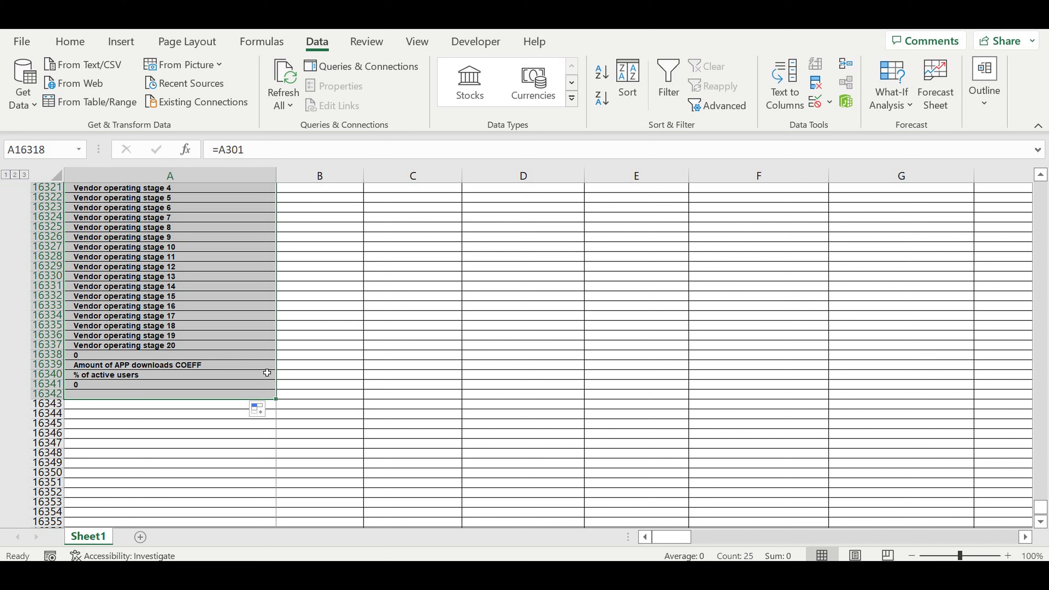
left_click_drag(153, 360, 150, 414)
key("Delete")
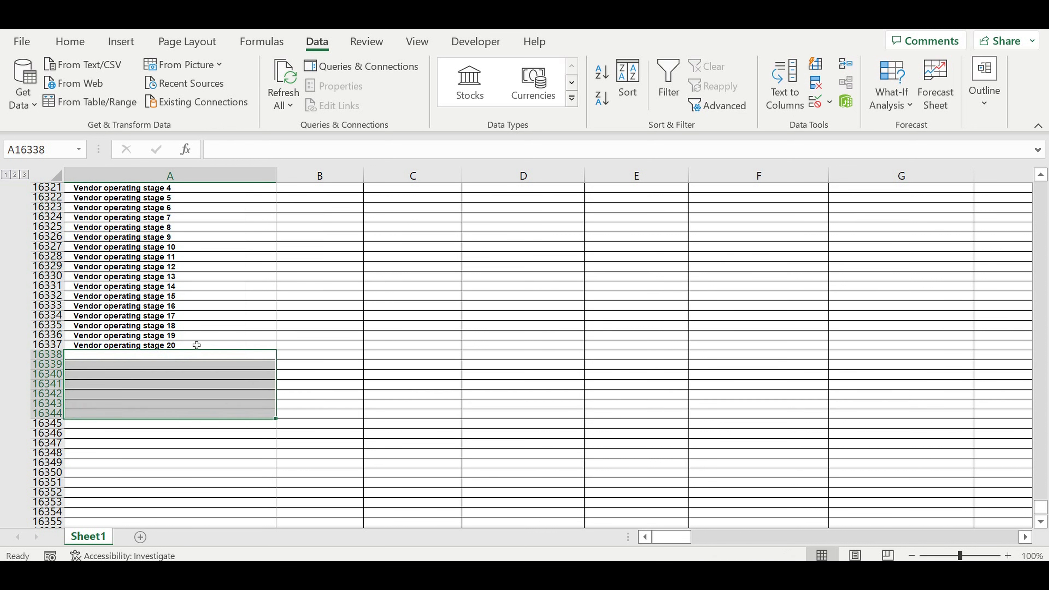
left_click(197, 420)
Fill the vendor links from A16318:A16337 across into column B and right-align the new January values
scroll(202, 380, "up", 5)
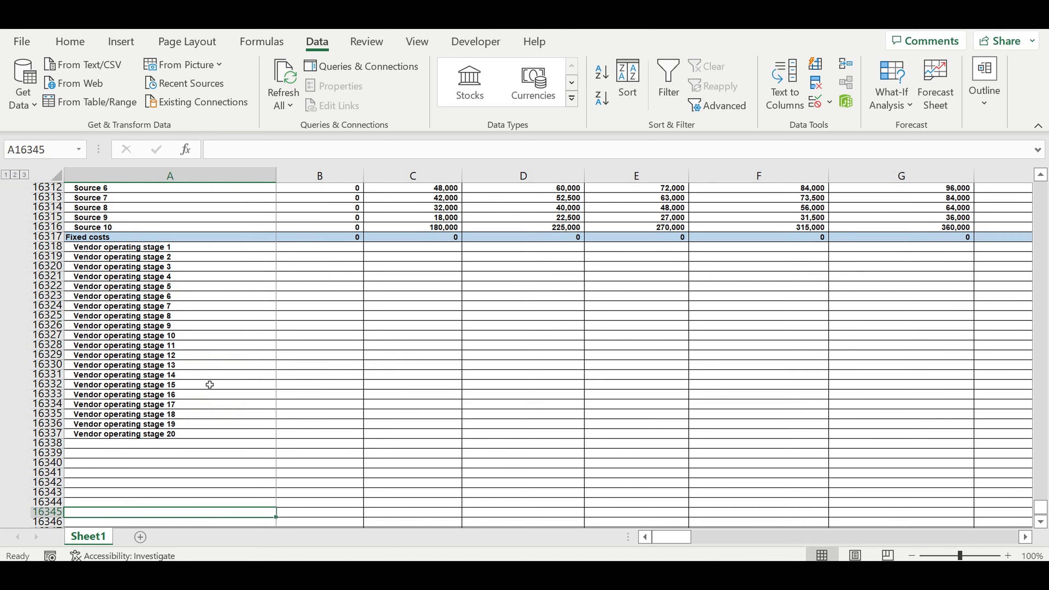
left_click_drag(173, 309, 349, 500)
left_click(415, 370)
left_click_drag(328, 306, 322, 496)
left_click(70, 42)
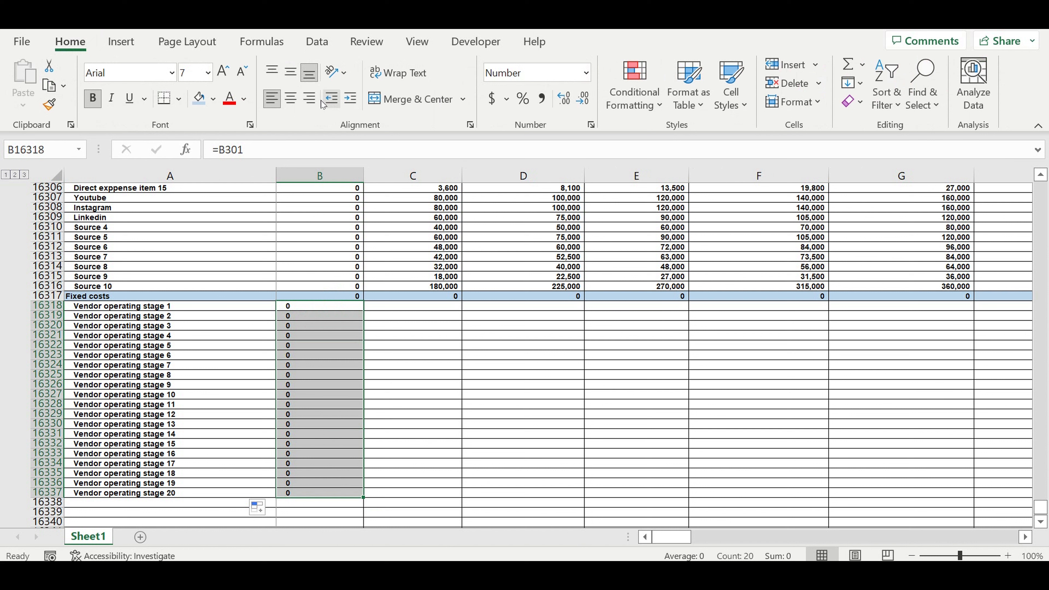
left_click(306, 98)
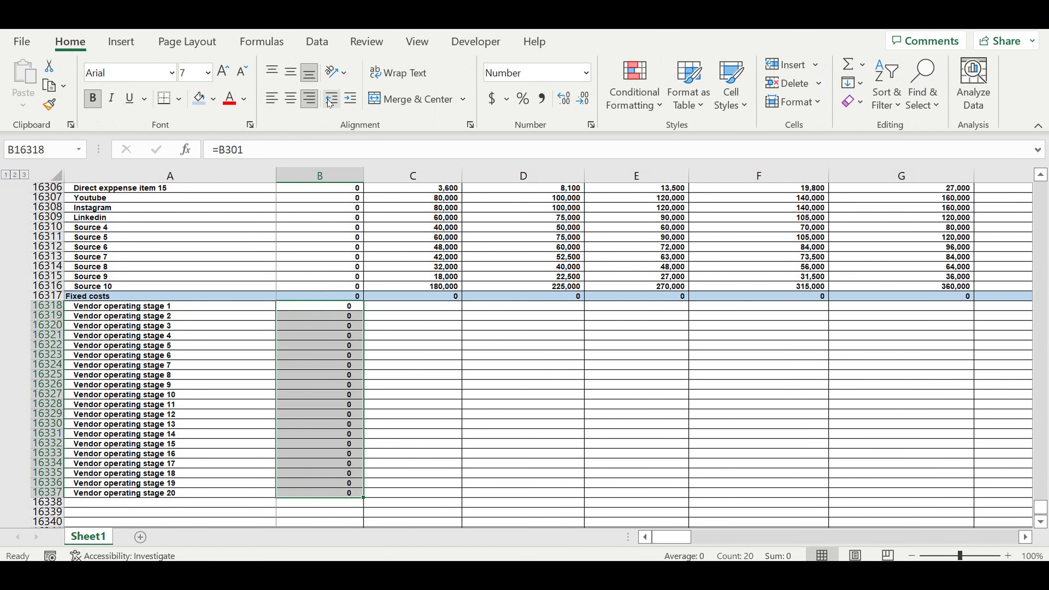
Correct the Fixed costs total in B16317 to sum only the vendor rows B16318:B16337
left_click(333, 298)
left_click(355, 154)
scroll(410, 327, "down", 5)
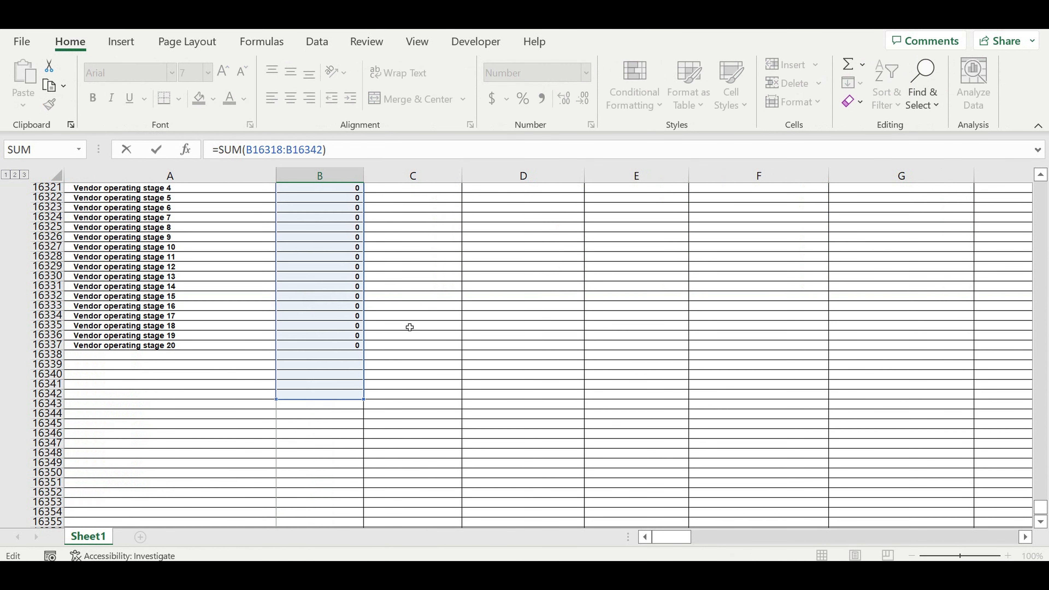
left_click_drag(368, 403, 368, 354)
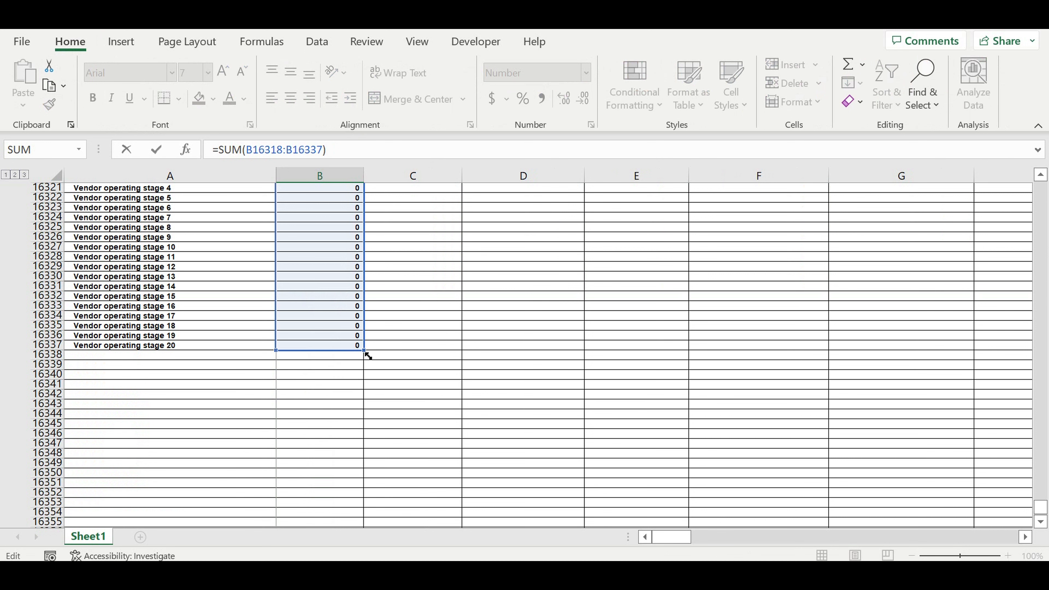
key("Return")
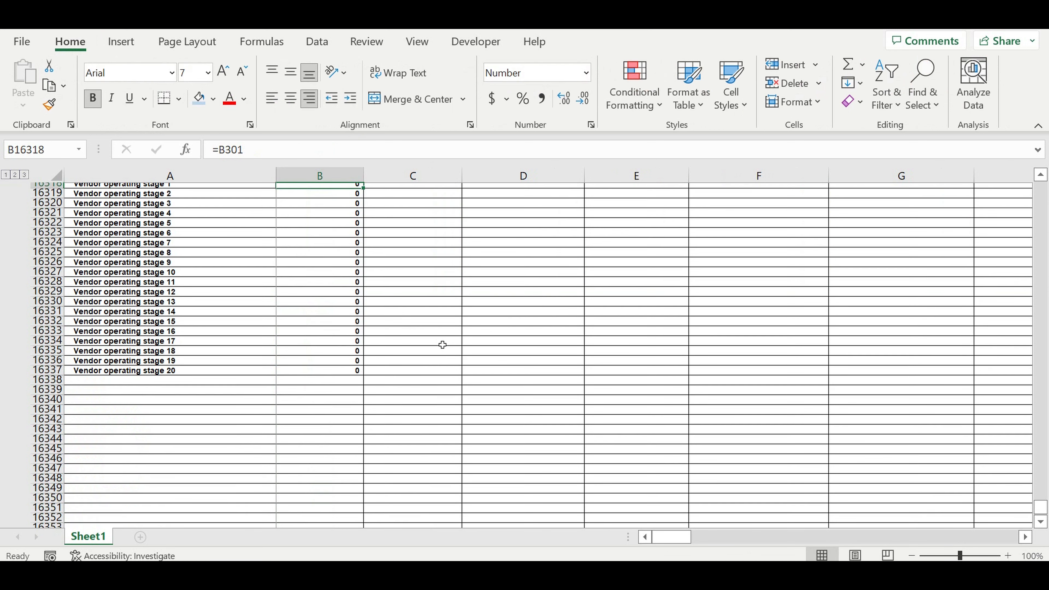
Fill the Fixed costs total and vendor values B16317:B16337 across all months through column DQ
left_click_drag(337, 239, 917, 340)
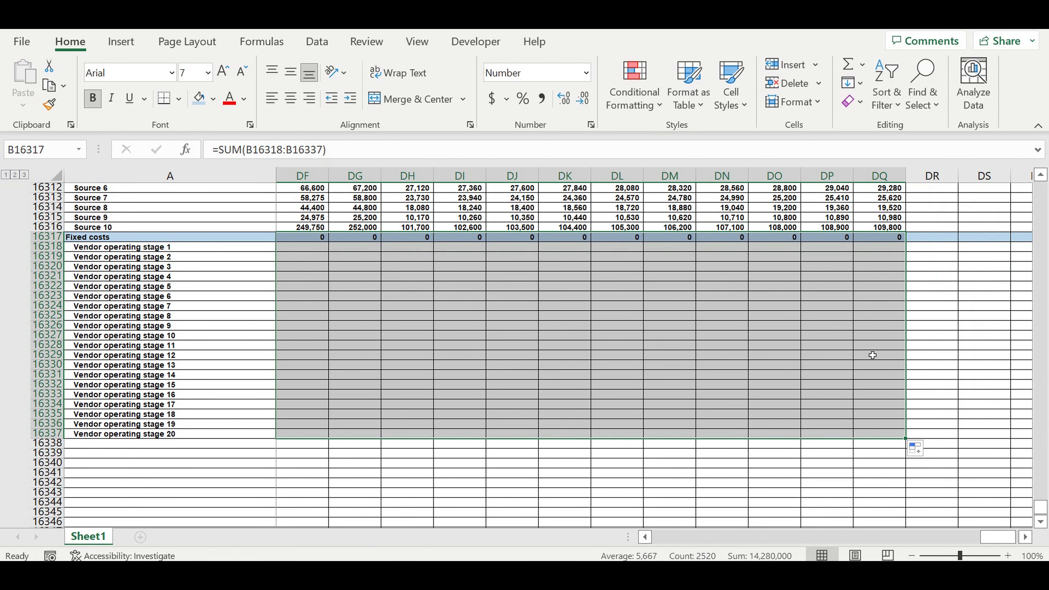
left_click(717, 327)
left_click_drag(992, 538, 187, 392)
Group the Direct costs detail rows 16292 to 16316 and collapse the group
scroll(180, 351, "up", 4)
scroll(180, 351, "up", 3)
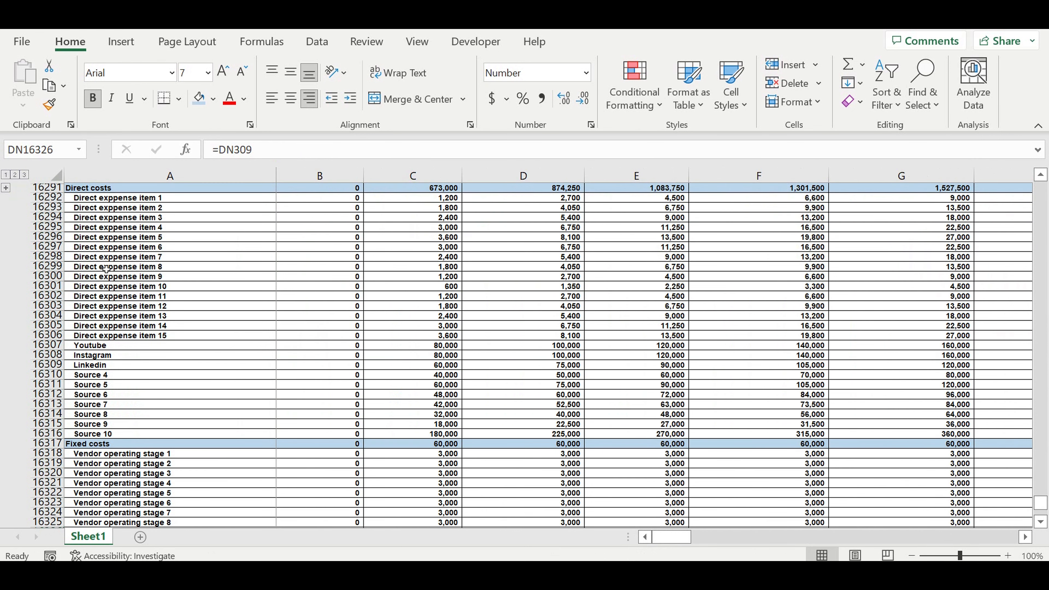
left_click_drag(47, 197, 40, 436)
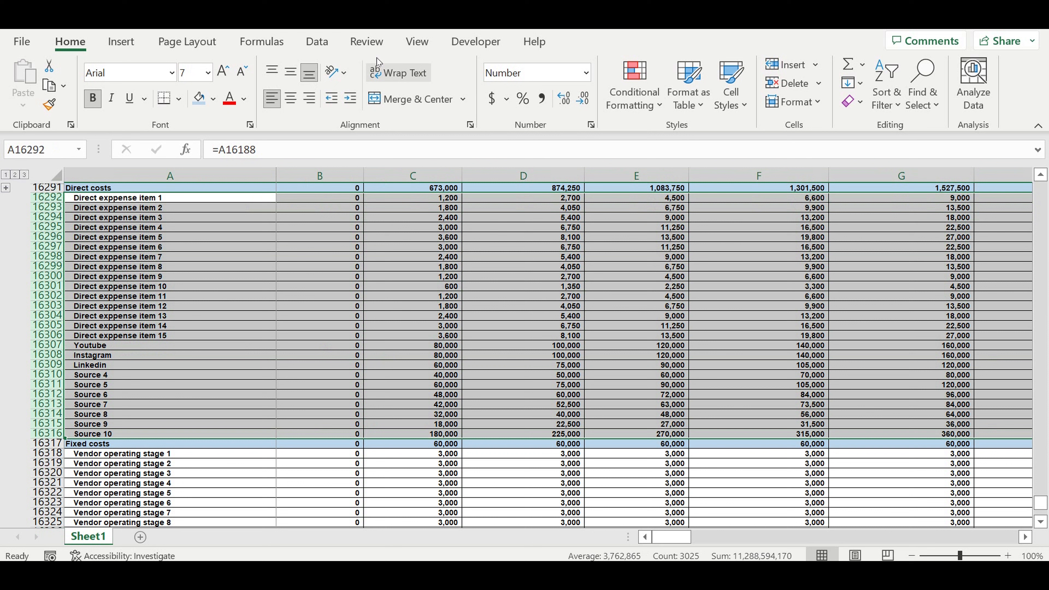
left_click(318, 41)
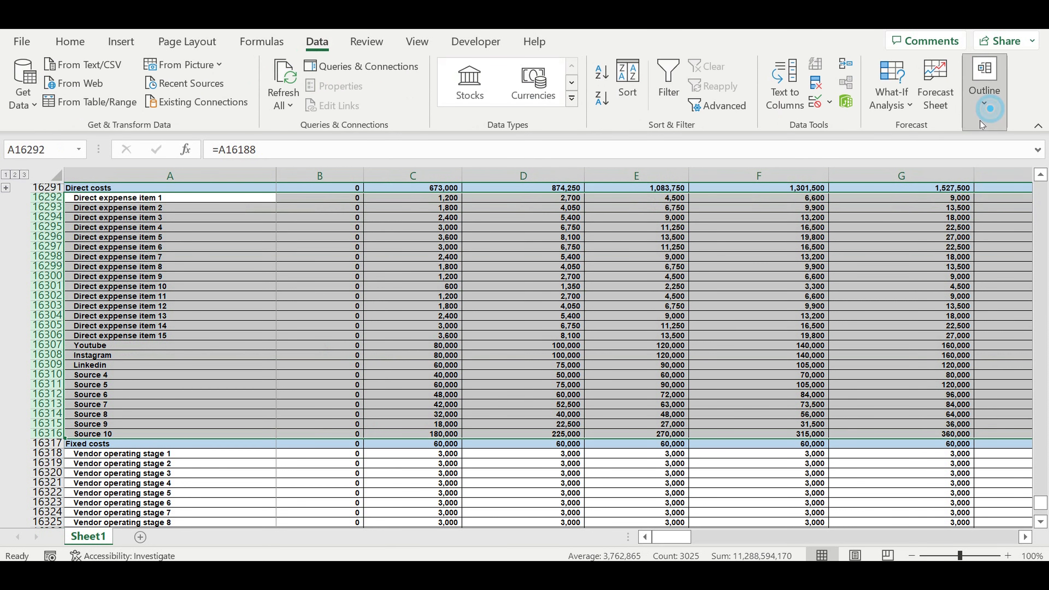
left_click(985, 82)
left_click(872, 182)
left_click(882, 207)
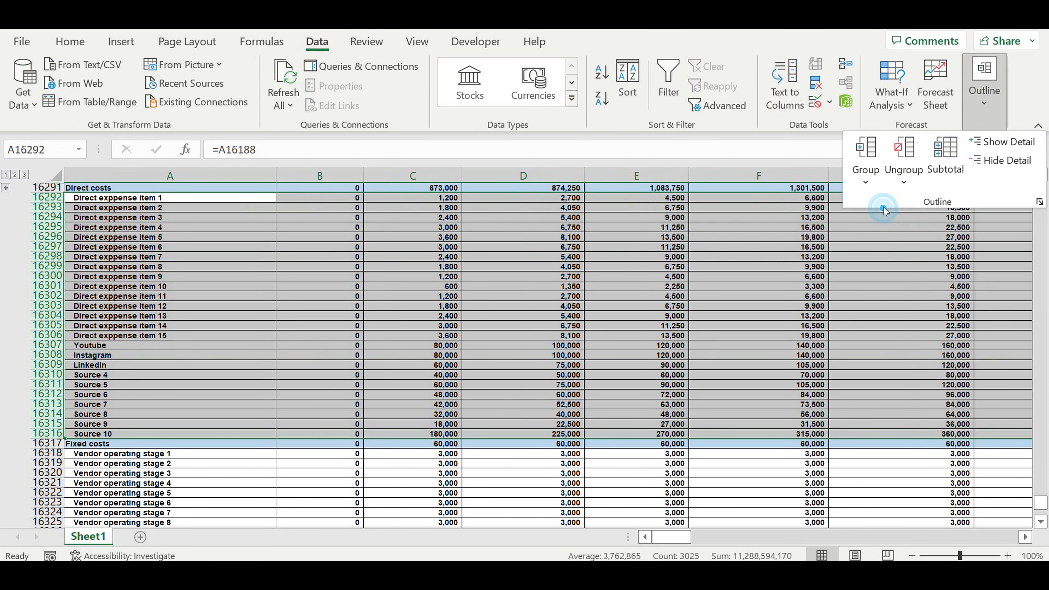
left_click(276, 317)
left_click(5, 444)
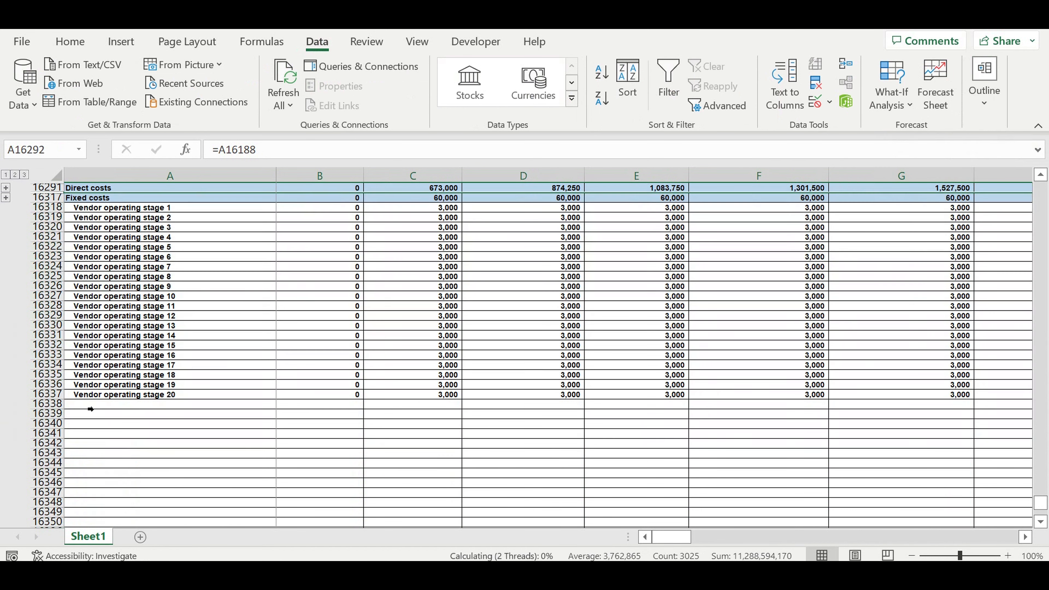
Copy the Fixed costs total row 16317 into the empty row 16338 below Vendor operating stage 20
left_click(195, 365)
scroll(218, 347, "up", 3)
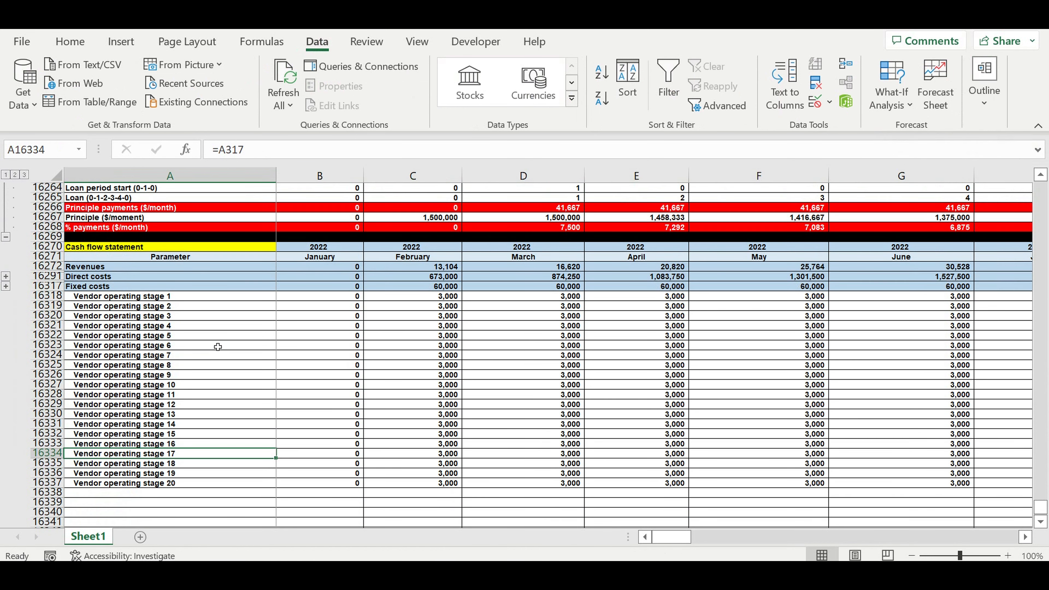
scroll(218, 347, "down", 3)
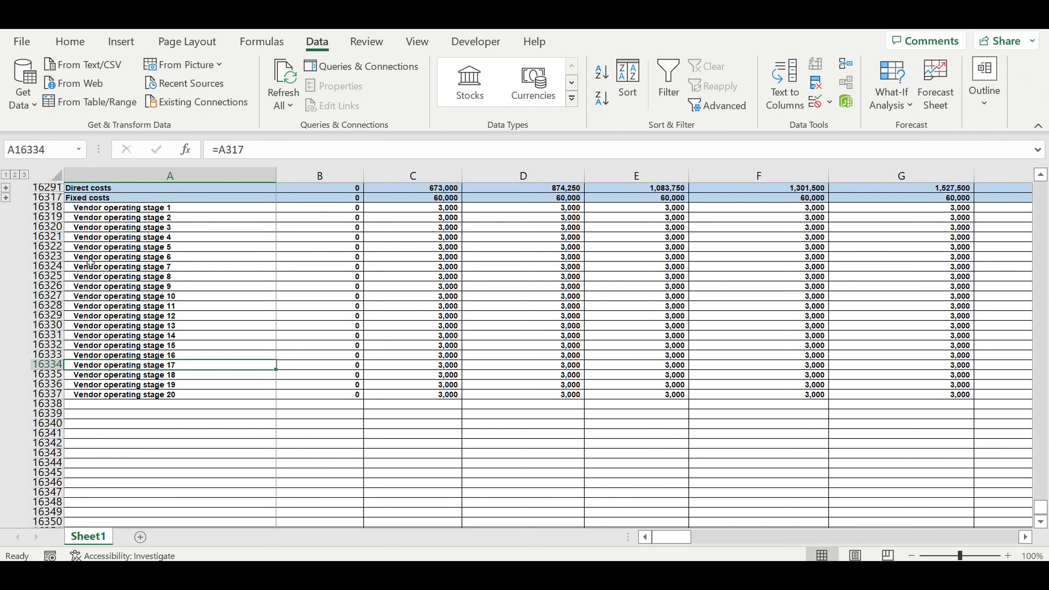
left_click(58, 199)
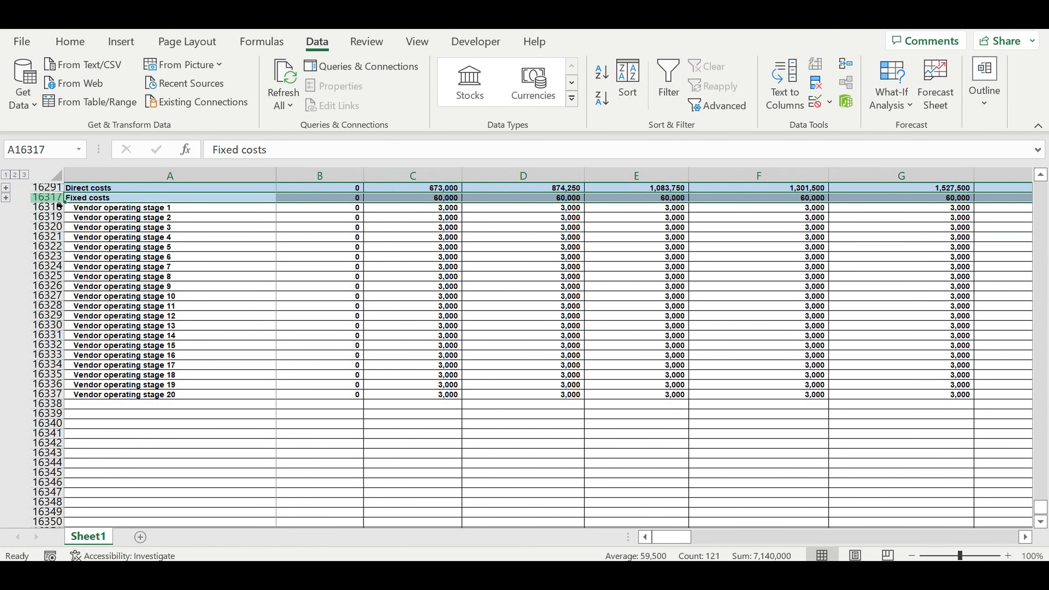
key("ctrl+c")
left_click(88, 404)
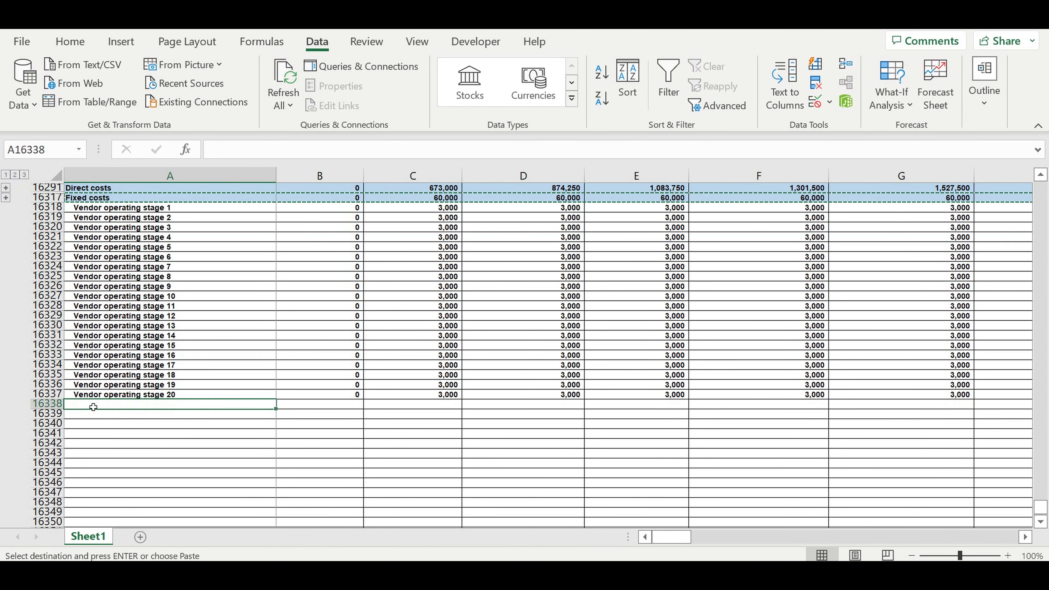
key("ctrl+v")
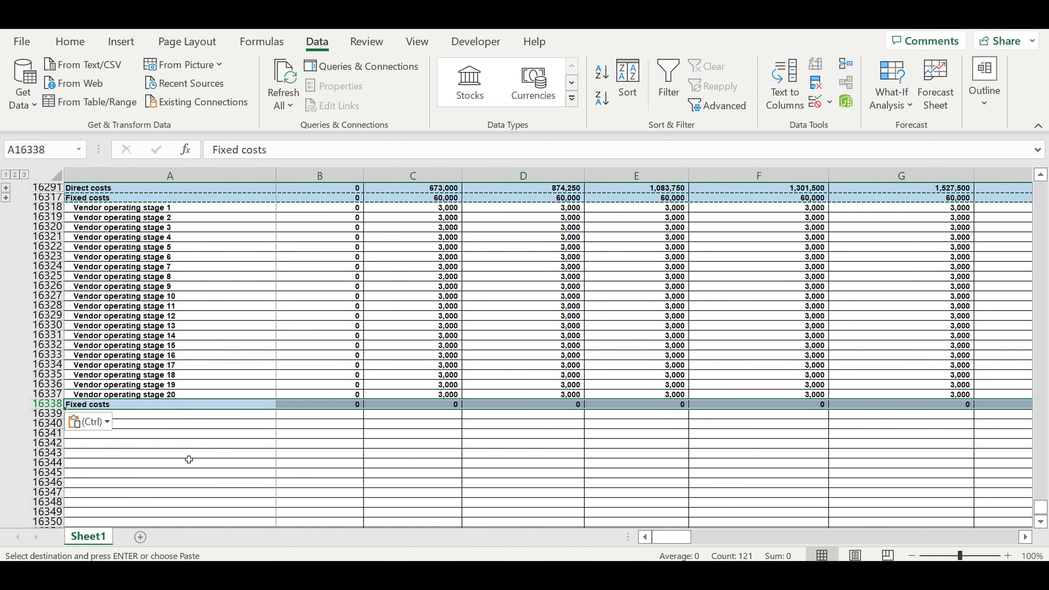
Rename the copied row label in A16338 to "Payroll"
left_click(187, 455)
left_click(107, 404)
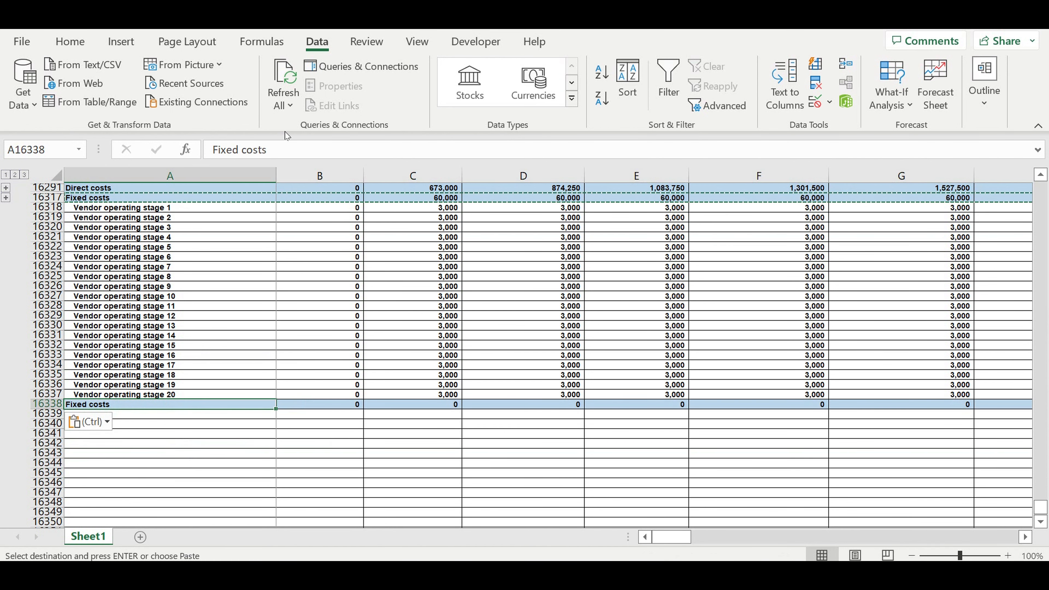
type("Parameteryroll")
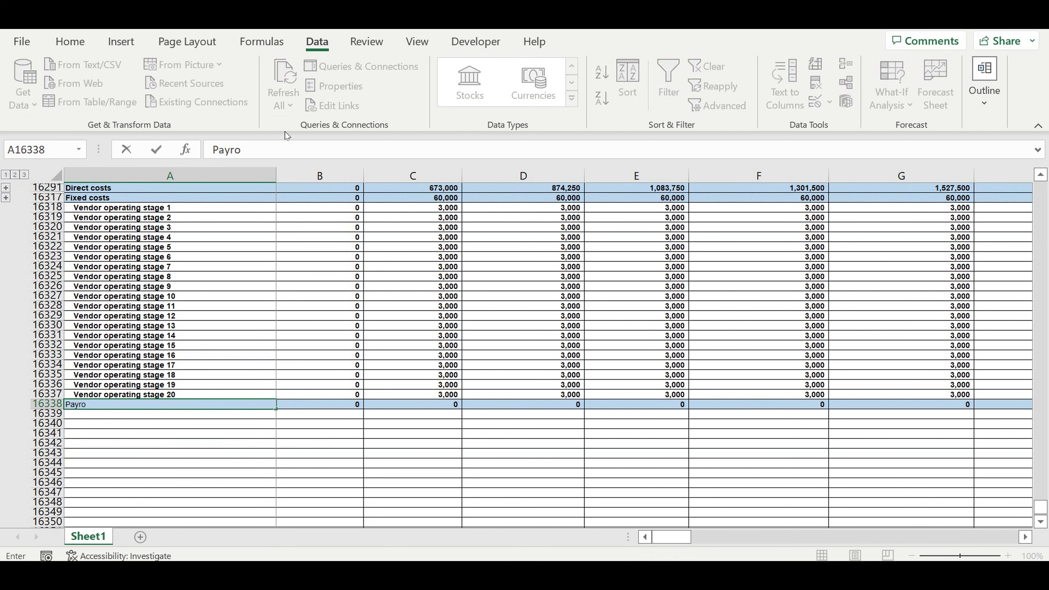
key("Return")
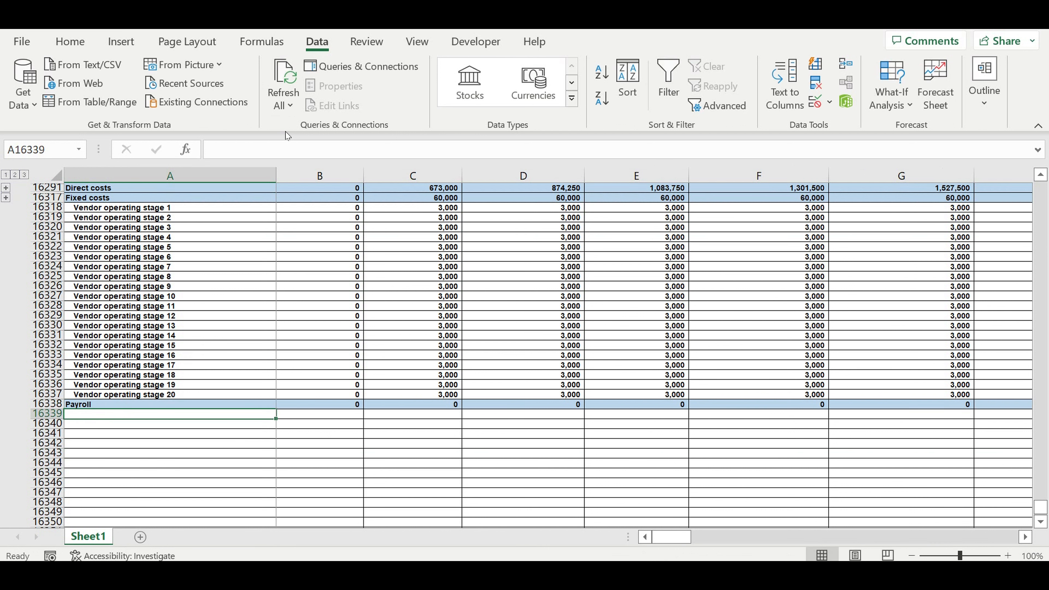
Link A16339 below Payroll to the Operating activity position 1 label in A250 of the red monthly payroll table
left_click(104, 463)
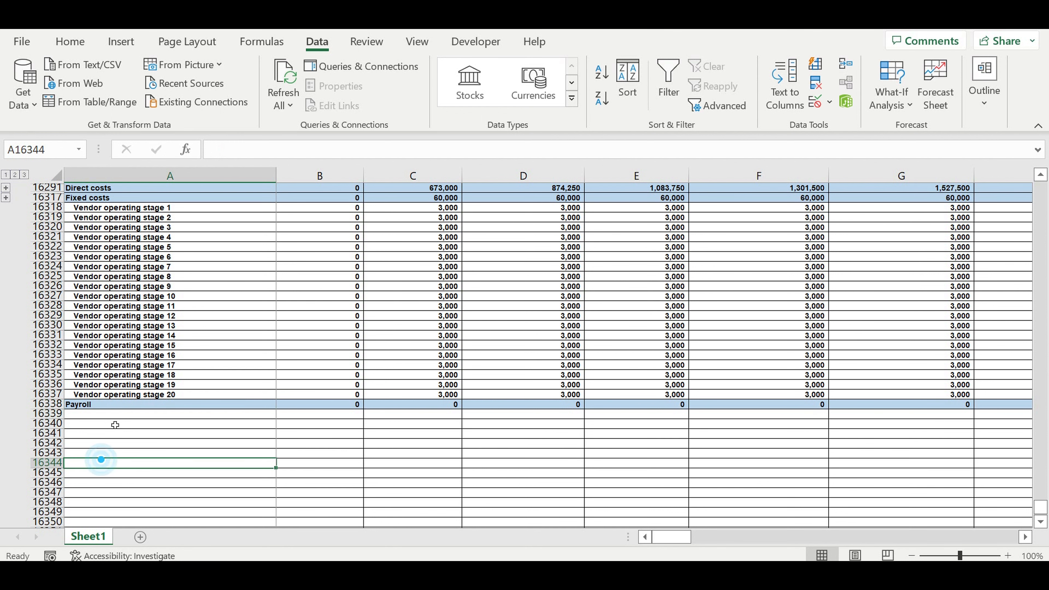
left_click(115, 415)
type("=")
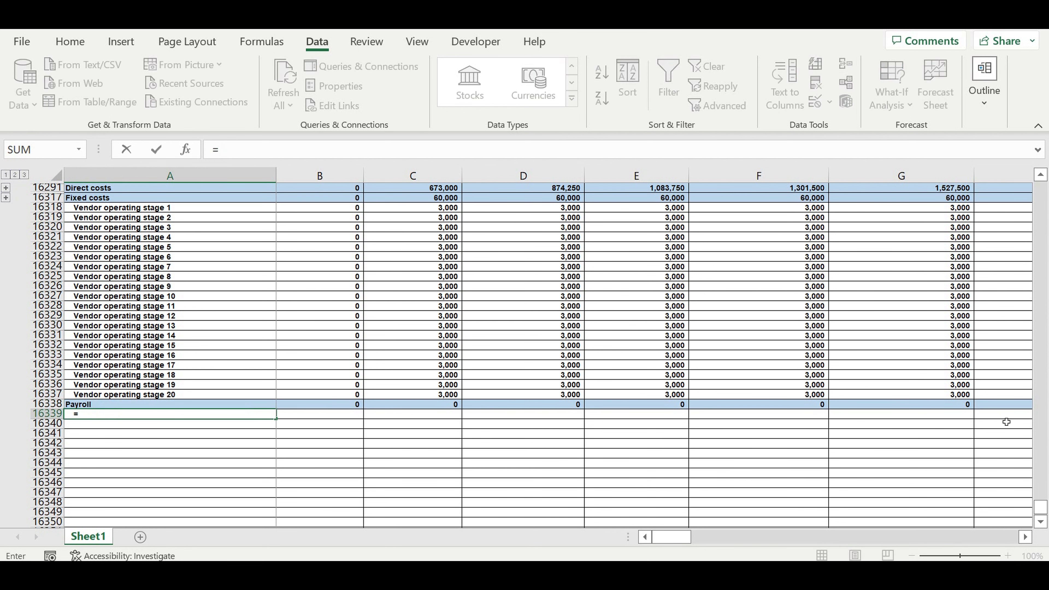
left_click_drag(1041, 513, 1041, 191)
scroll(342, 334, "down", 18)
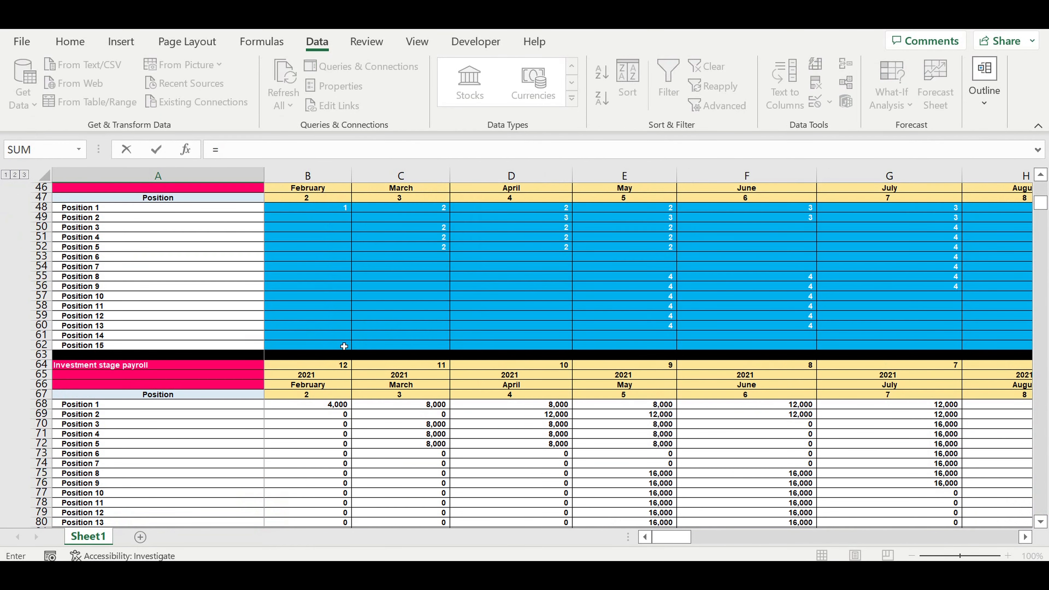
scroll(347, 313, "up", 16)
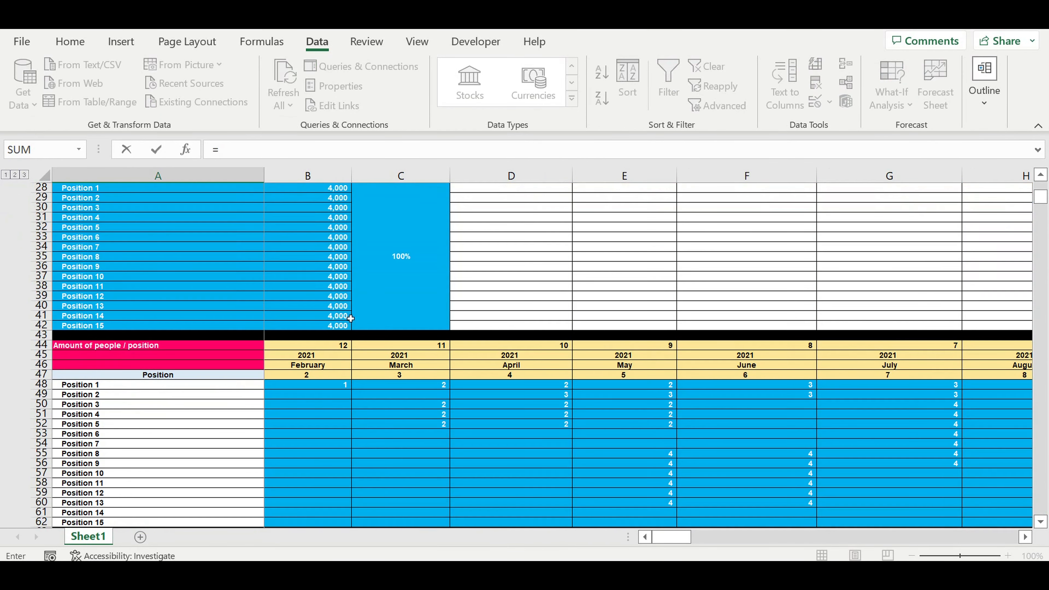
scroll(168, 358, "down", 18)
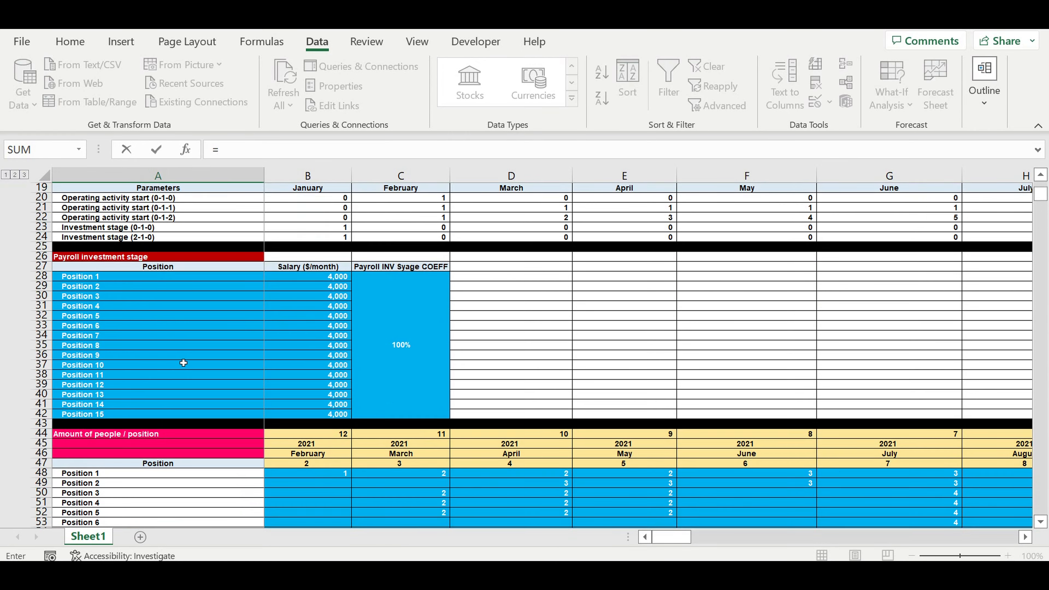
scroll(188, 358, "down", 4)
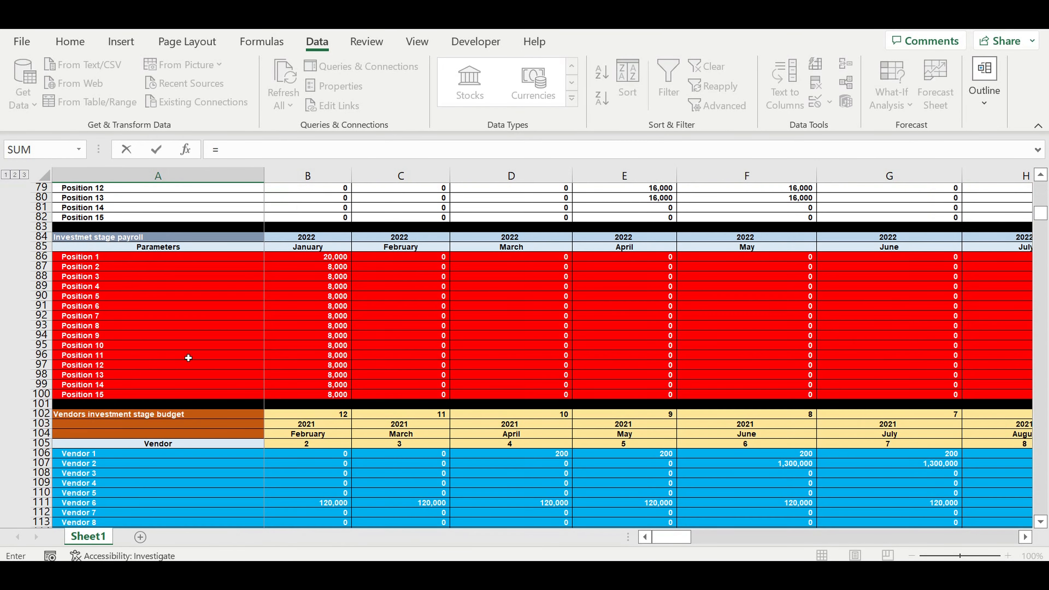
scroll(188, 356, "down", 9)
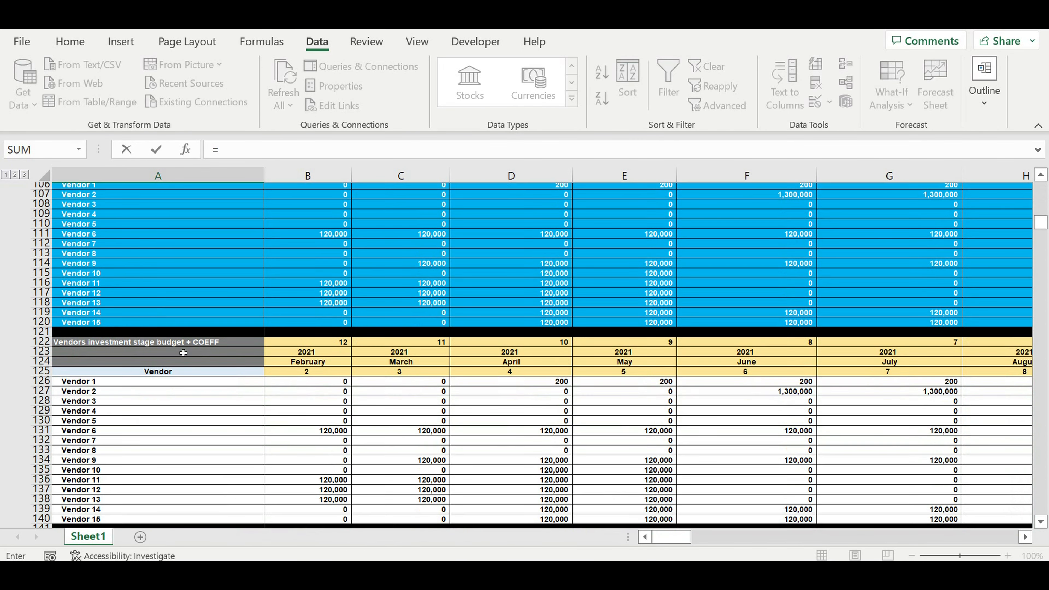
scroll(204, 404, "down", 7)
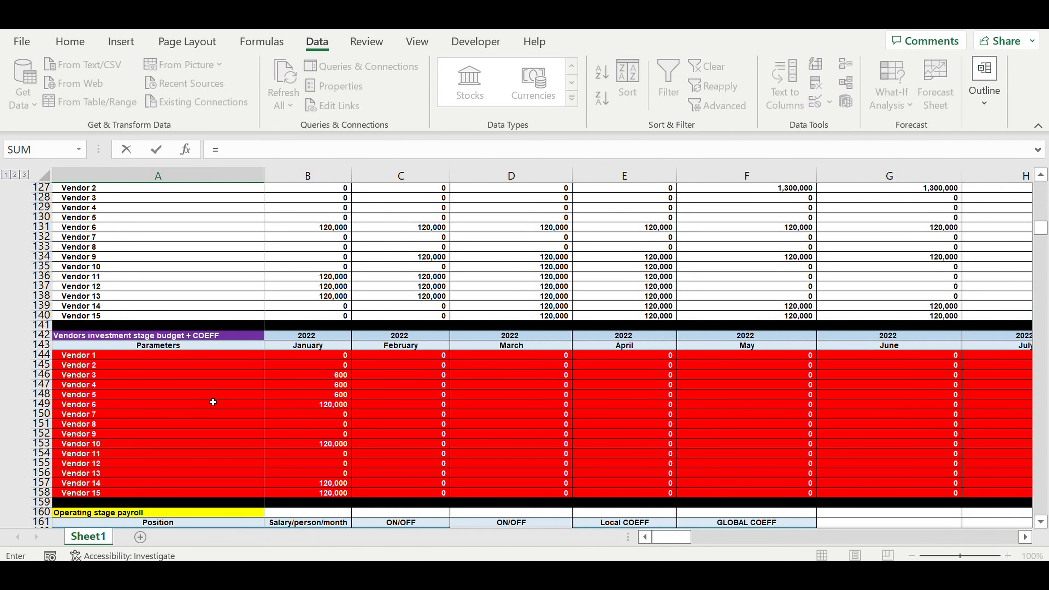
scroll(218, 391, "down", 11)
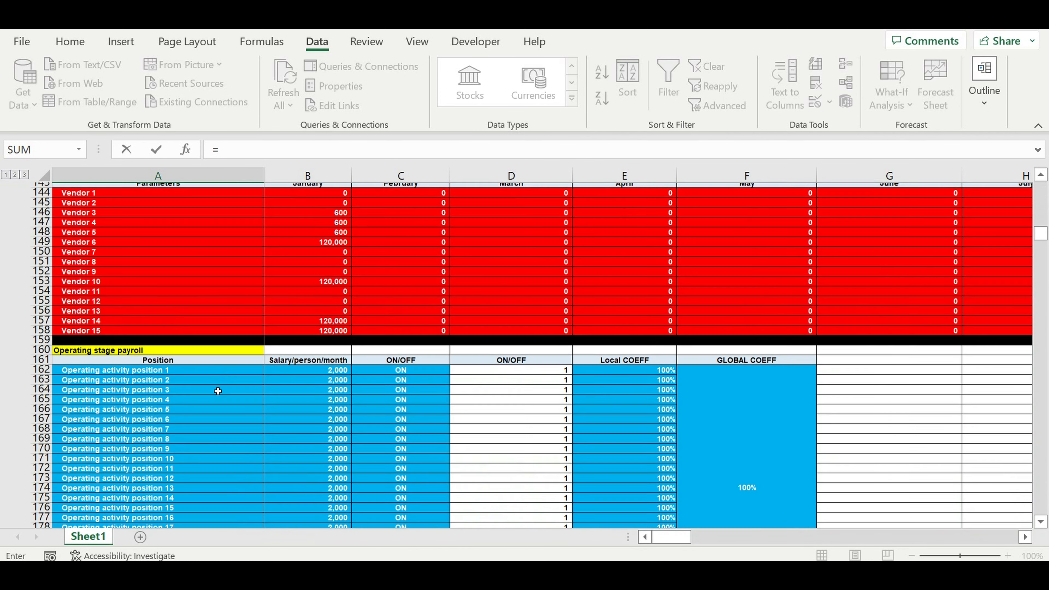
scroll(218, 388, "down", 9)
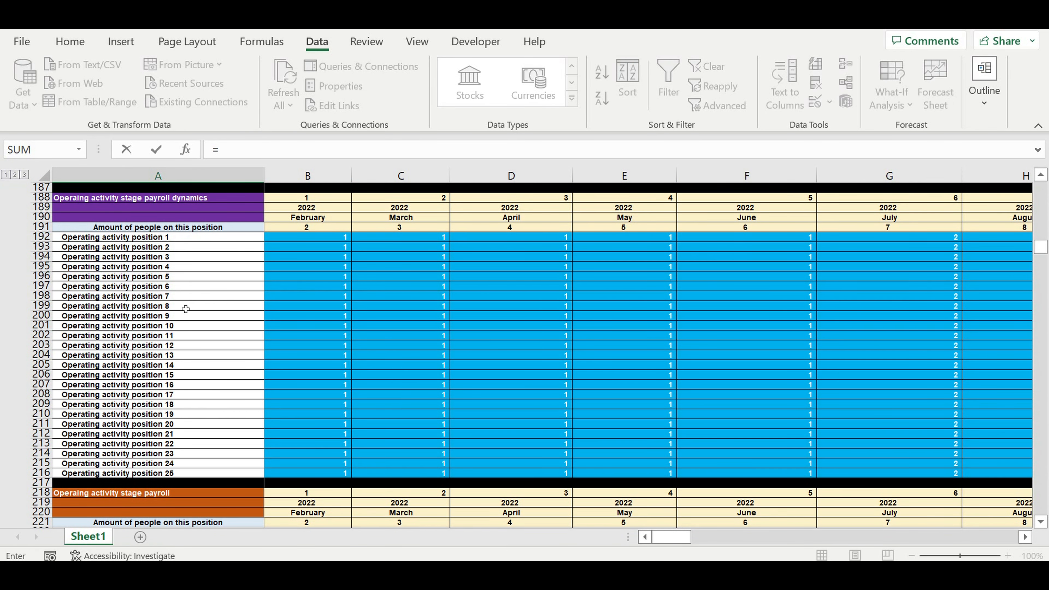
scroll(181, 301, "down", 15)
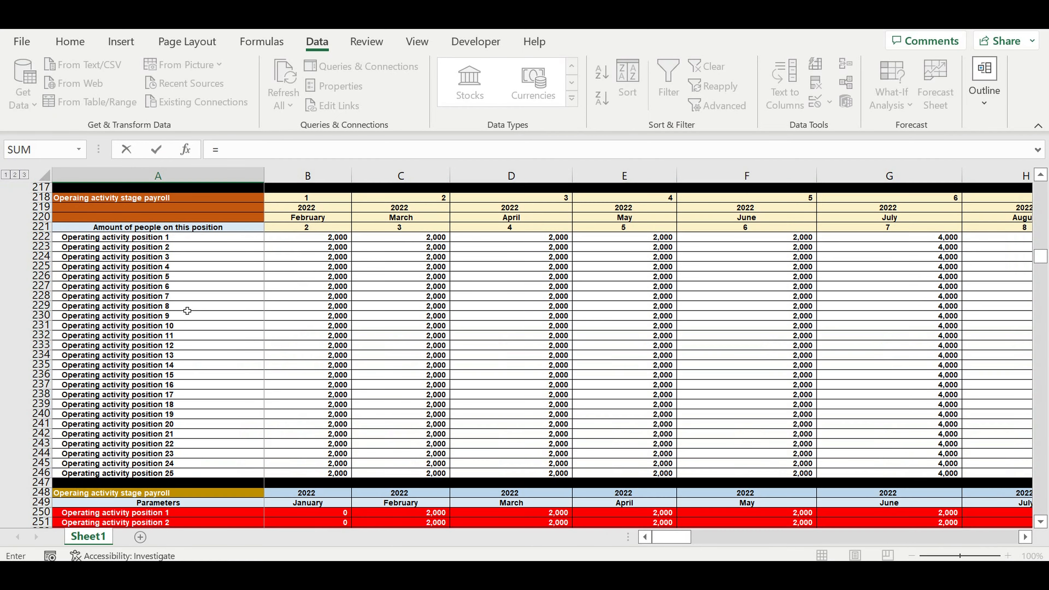
scroll(206, 364, "down", 3)
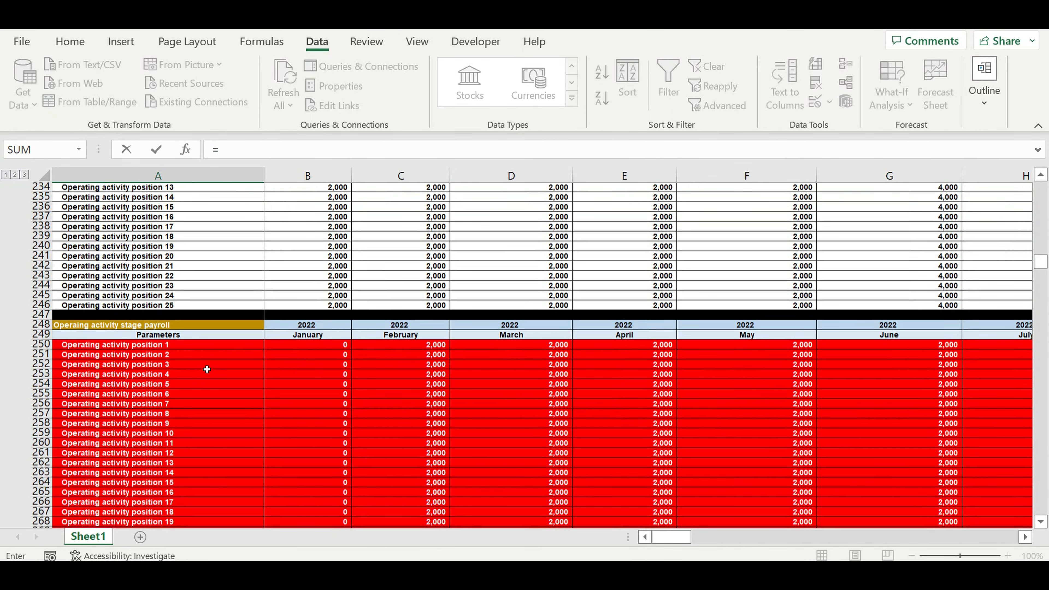
scroll(206, 360, "down", 2)
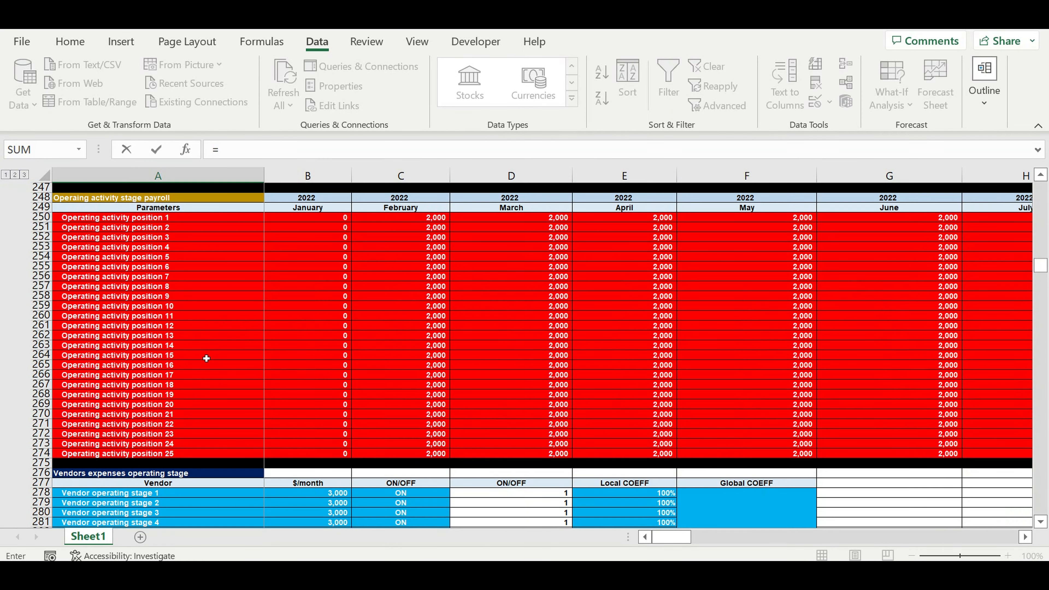
left_click(120, 218)
scroll(277, 362, "down", 3)
scroll(277, 360, "down", 1)
scroll(277, 360, "up", 5)
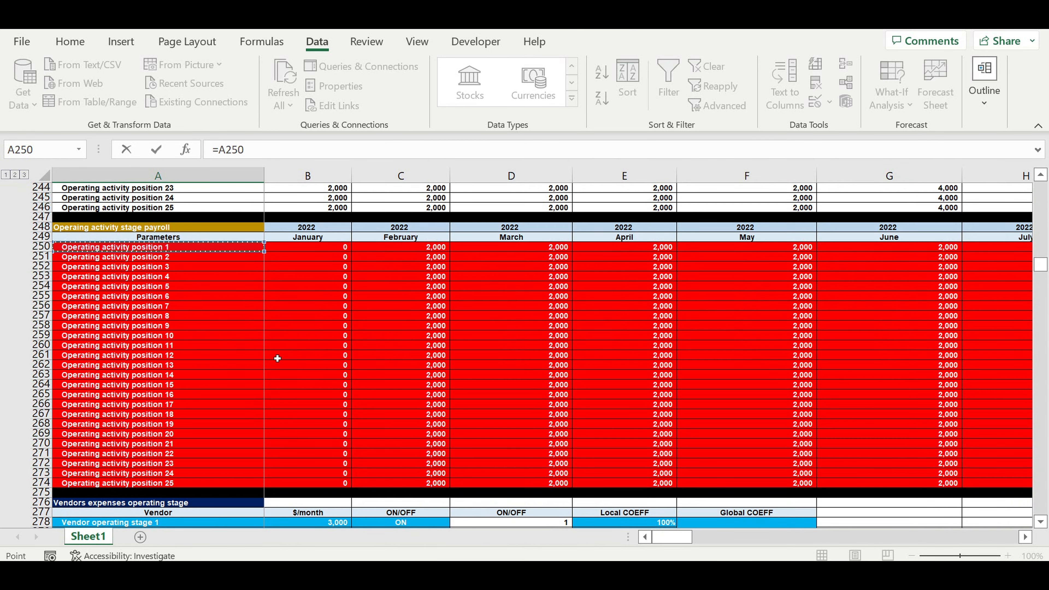
scroll(278, 359, "down", 17)
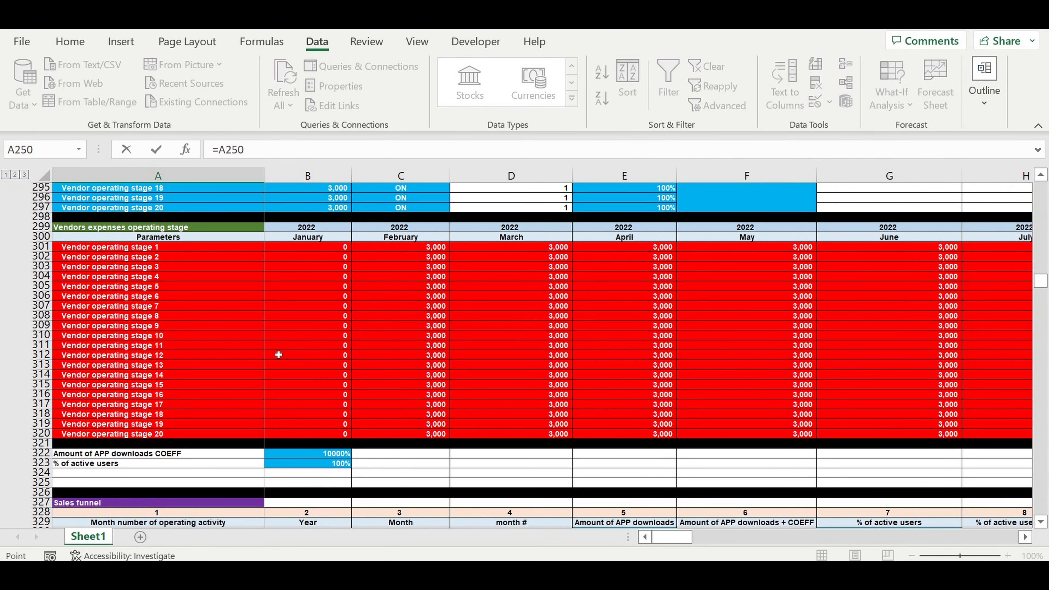
scroll(275, 362, "down", 10)
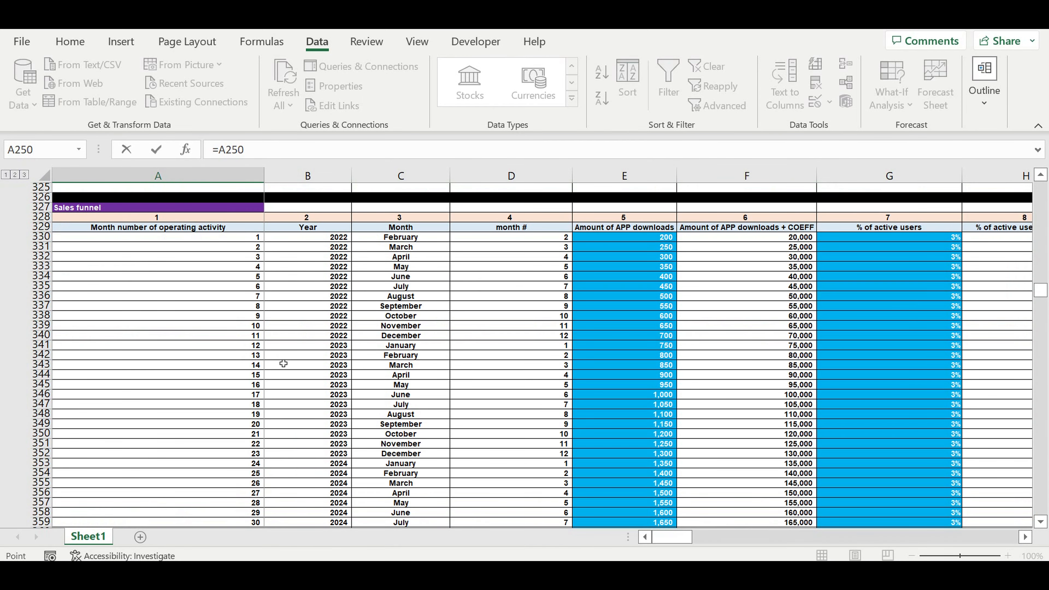
key("Escape")
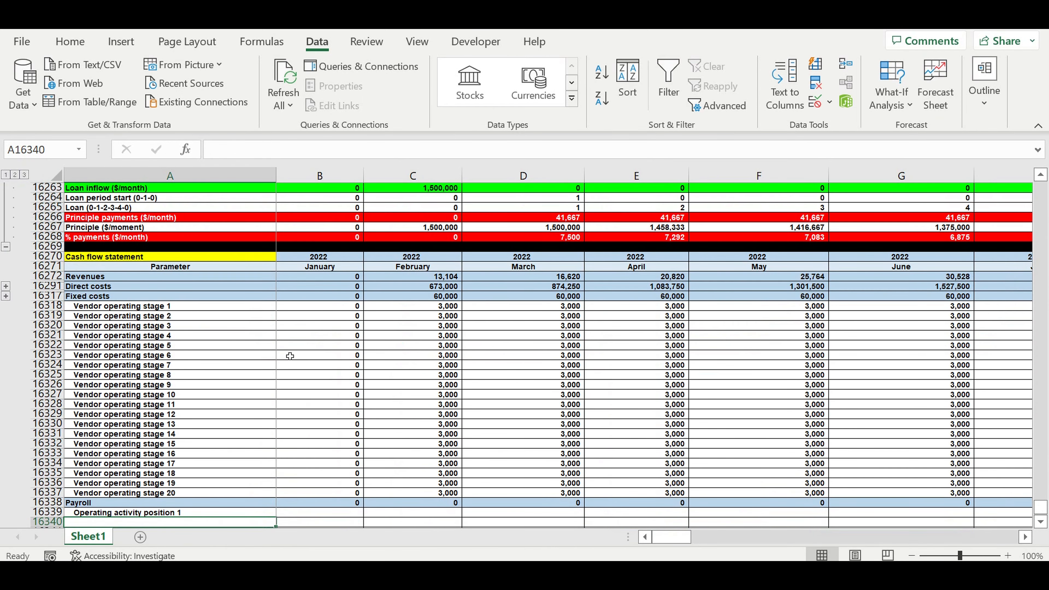
Fill the position label links down from A16339 to Operating activity position 25 in A16363, clearing the surplus cells A16364:A16370
scroll(289, 354, "down", 9)
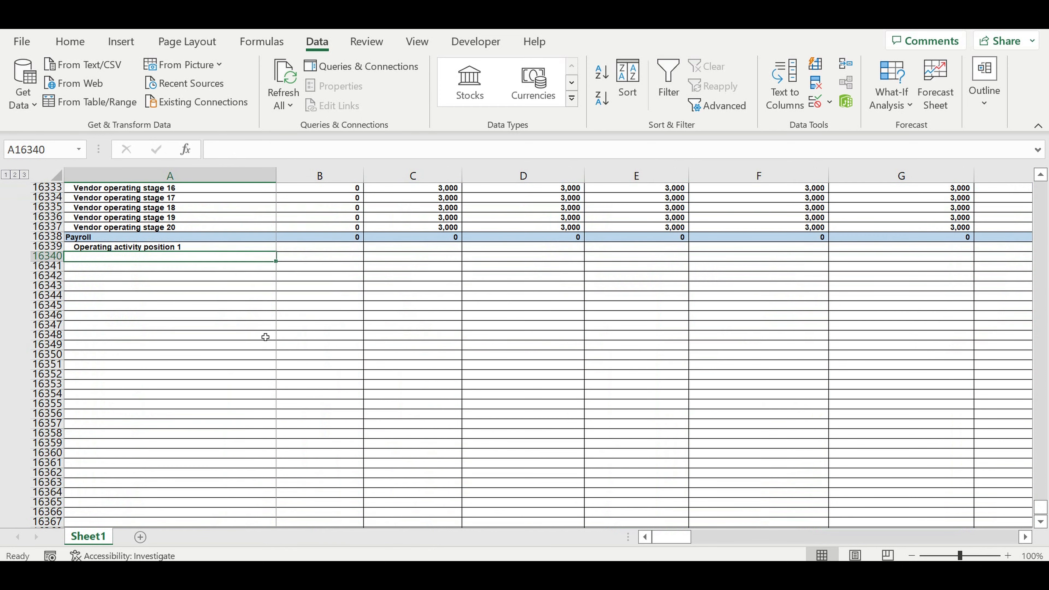
left_click(222, 249)
mouse_move(276, 251)
left_mouse_down()
mouse_move(263, 476)
mouse_move(281, 452)
left_mouse_up()
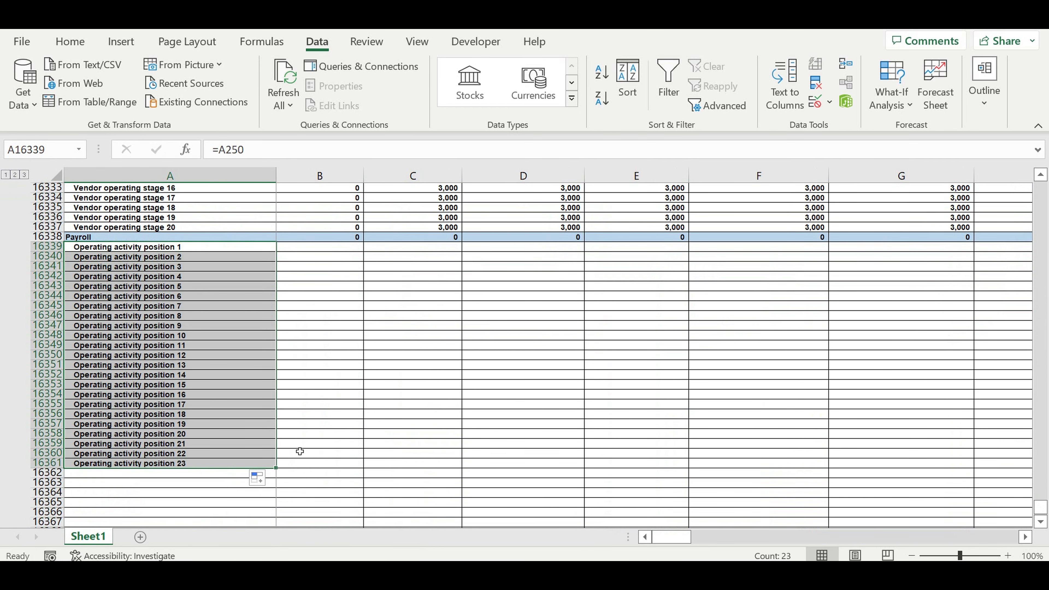
scroll(298, 452, "down", 3)
left_click_drag(276, 380, 316, 422)
left_click_drag(188, 407, 192, 451)
key("Delete")
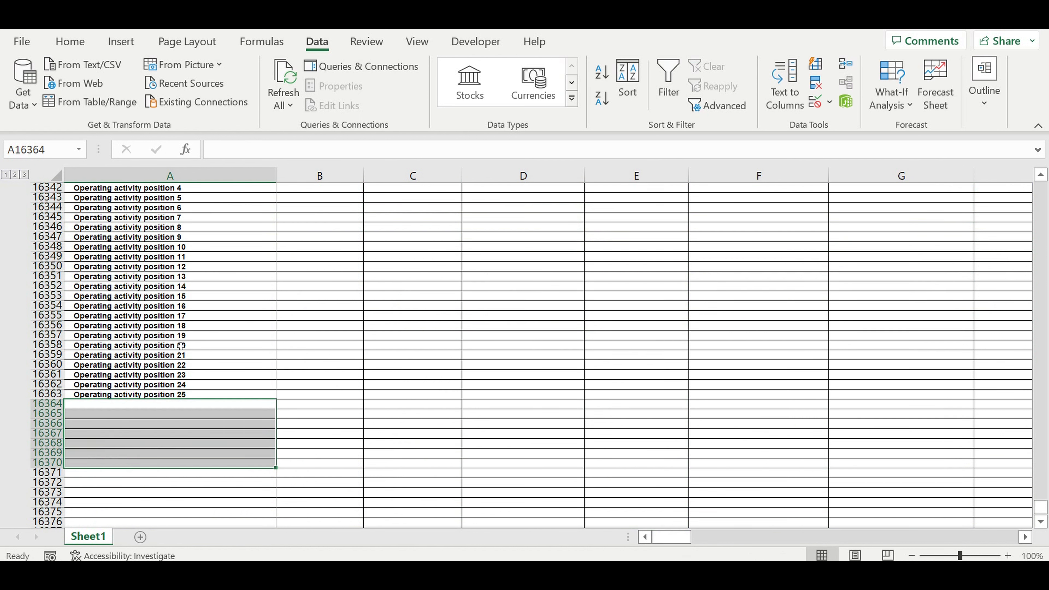
Fill the position links A16339:A16363 across into column B for the January payroll values
left_click(177, 345)
scroll(211, 340, "up", 4)
left_click_drag(229, 275, 359, 518)
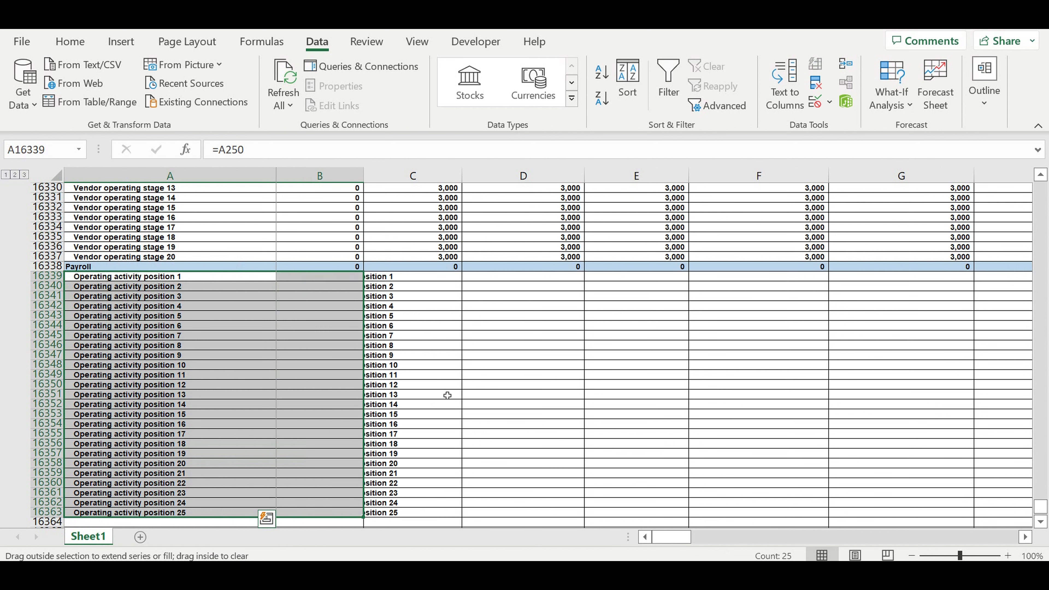
Right-align the payroll values in B16339:B16363 and decrease their indent
left_click_drag(325, 279, 322, 514)
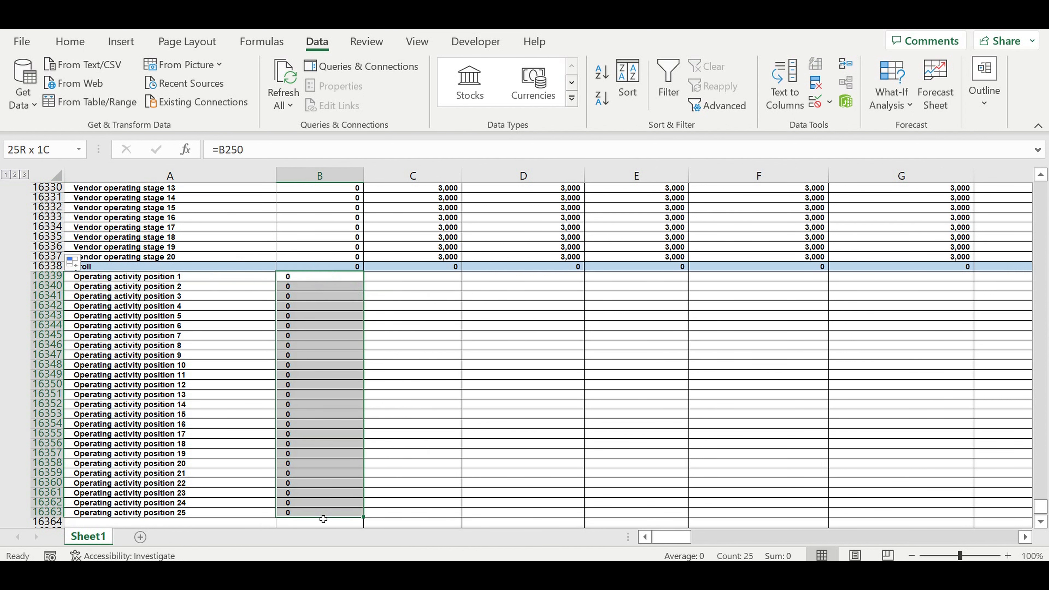
left_click(81, 43)
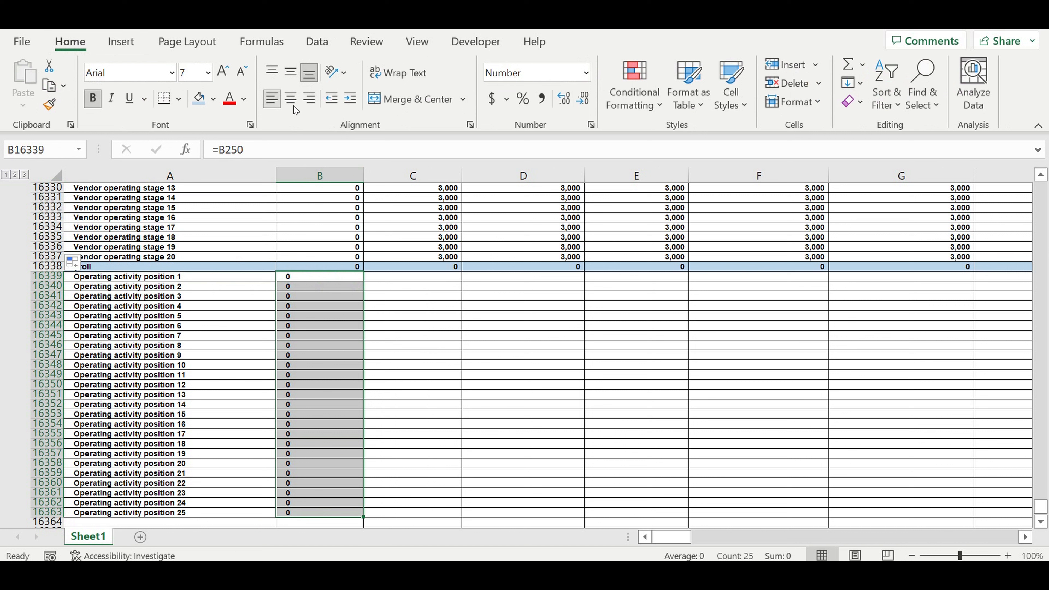
left_click(308, 104)
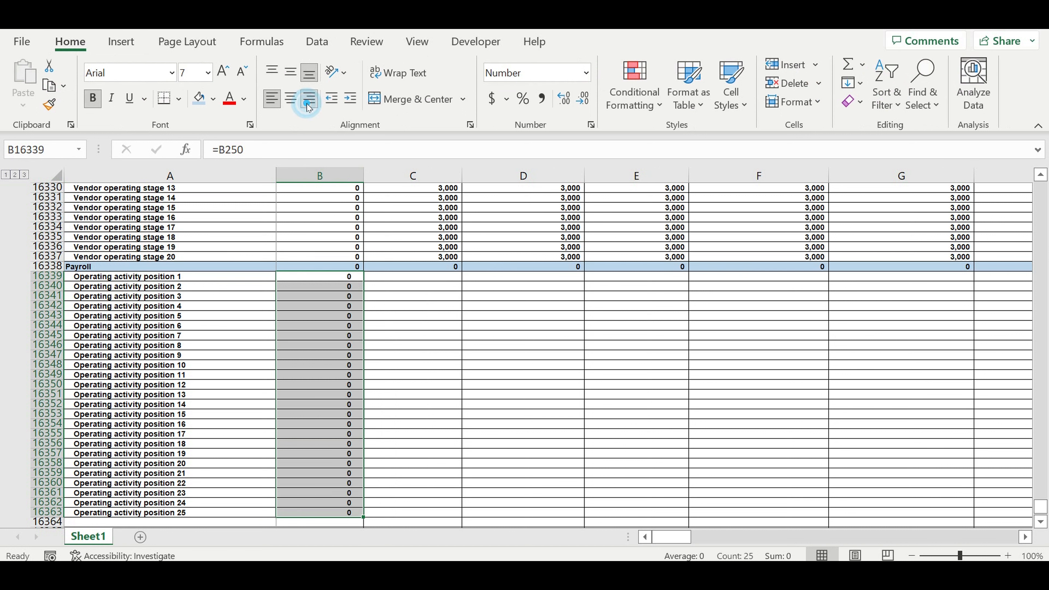
left_click(332, 103)
Extend the Payroll total in B16338 to =SUM(B16339:B16363) so it covers all 25 positions
left_click(336, 267)
left_click(341, 149)
scroll(455, 305, "down", 4)
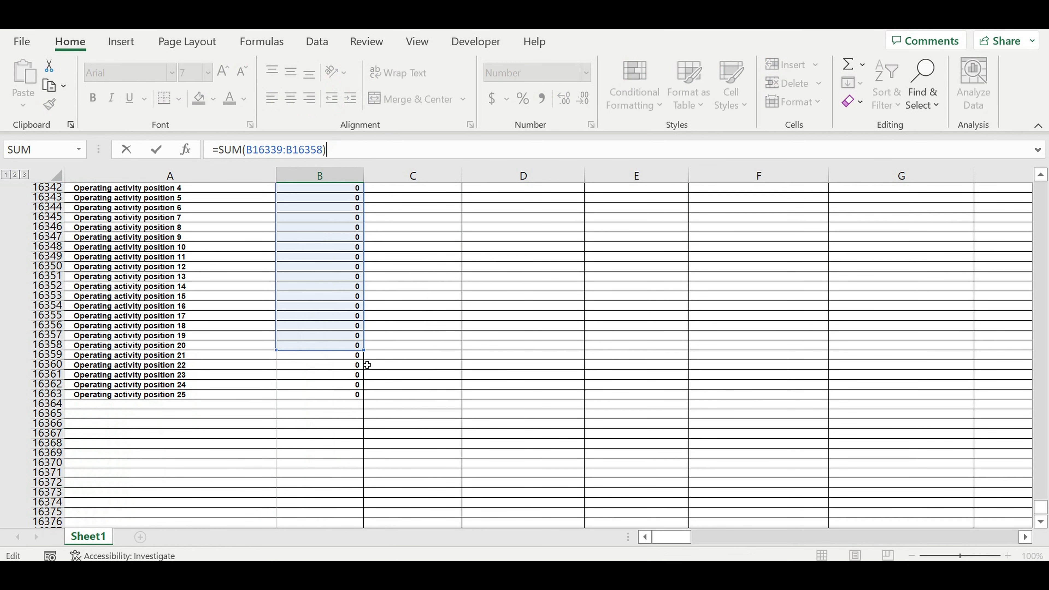
left_click_drag(369, 358, 364, 401)
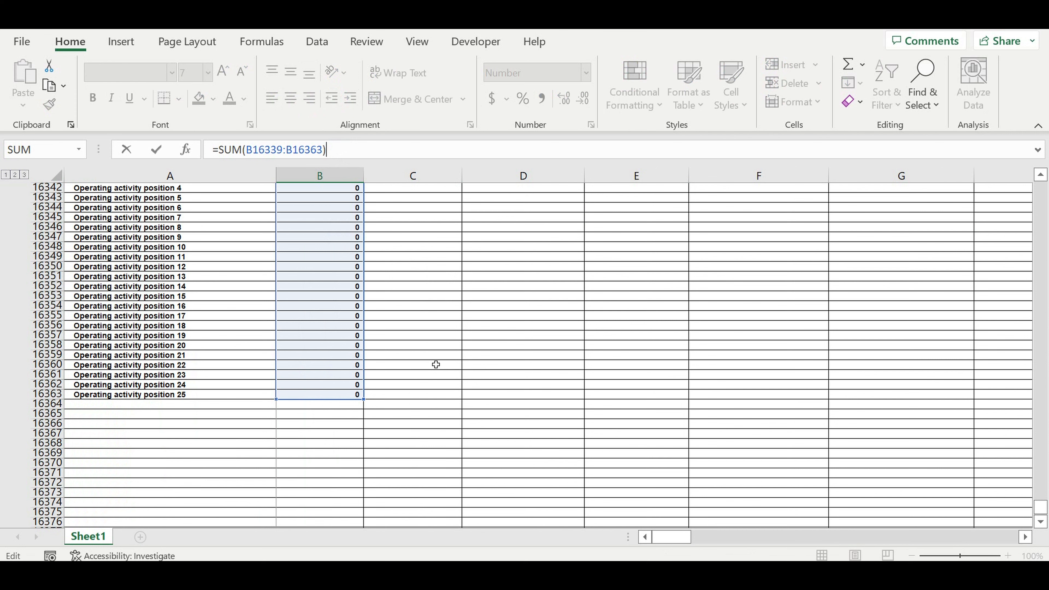
key("Return")
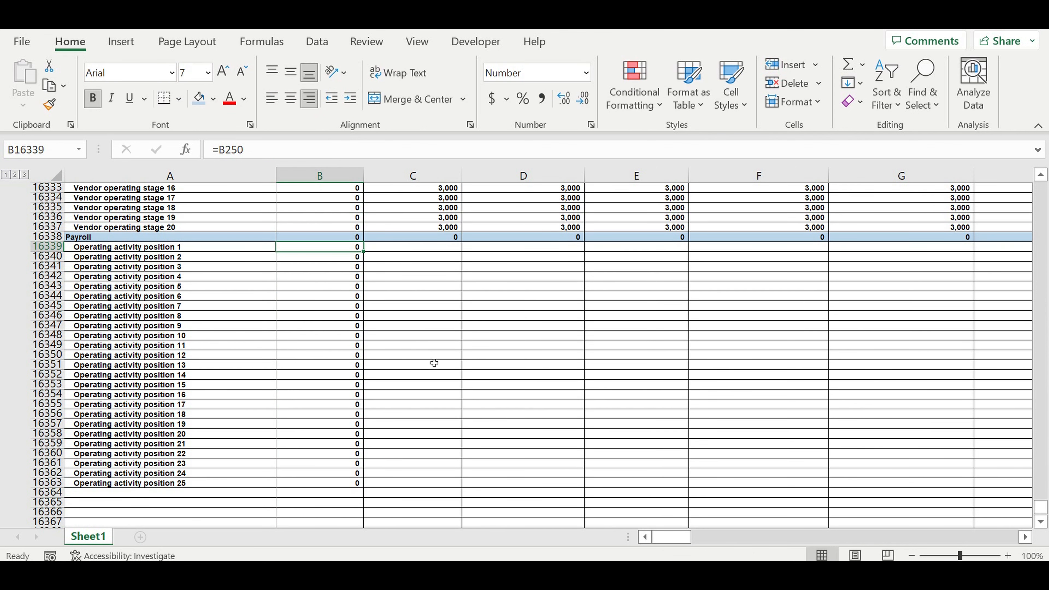
left_click(328, 238)
left_click(352, 157)
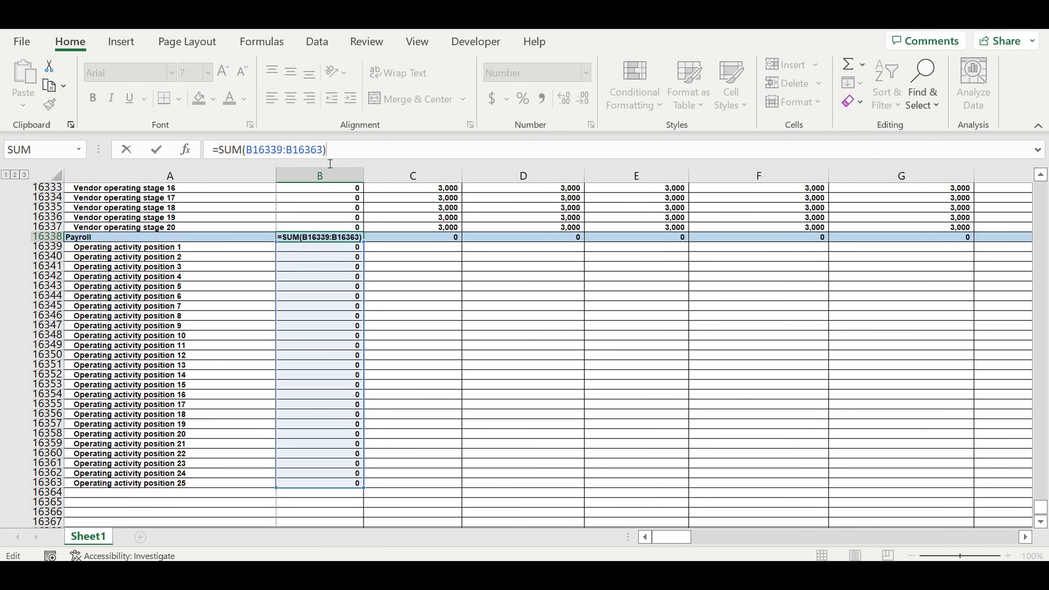
key("Return")
Fill the Payroll total and position values B16338:B16363 across all months through column DQ
left_click_drag(325, 237, 900, 330)
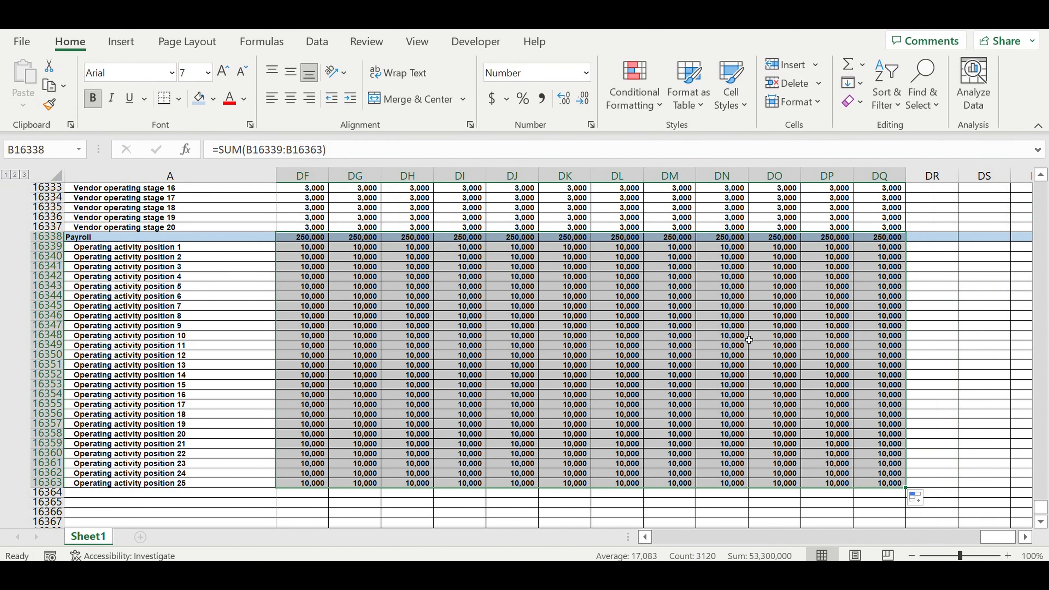
left_click(749, 339)
Group the Fixed costs vendor rows 16318 to 16337 and collapse the group
left_click_drag(998, 537, 574, 533)
scroll(304, 345, "up", 6)
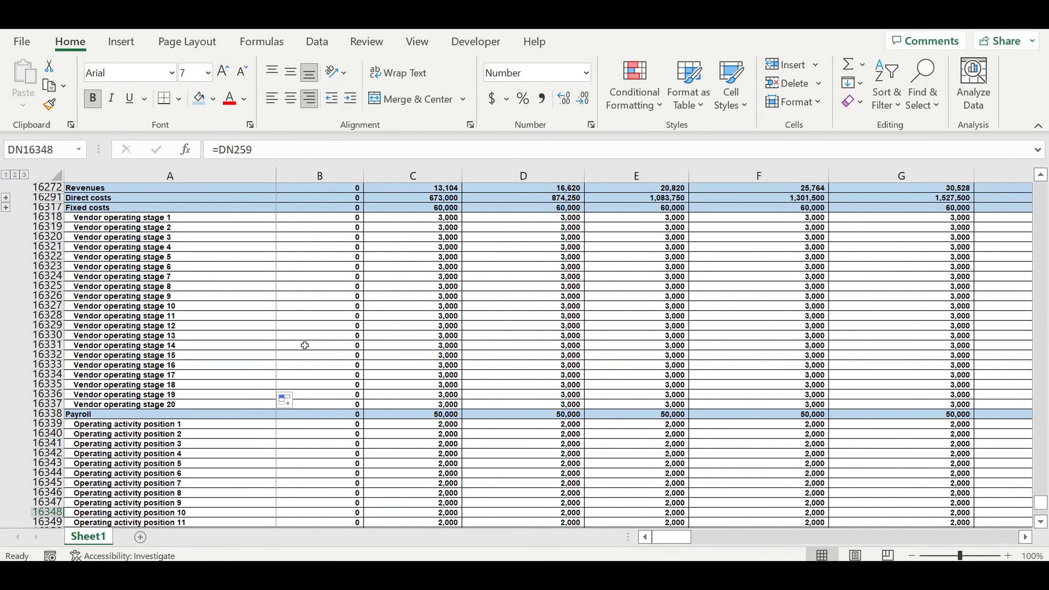
left_click_drag(53, 218, 54, 405)
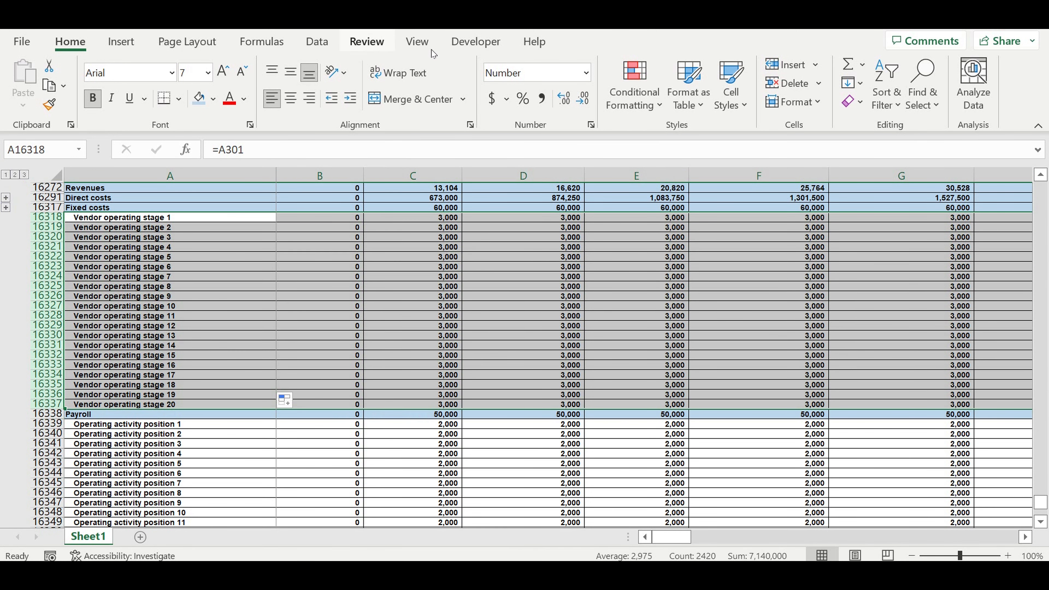
left_click(311, 47)
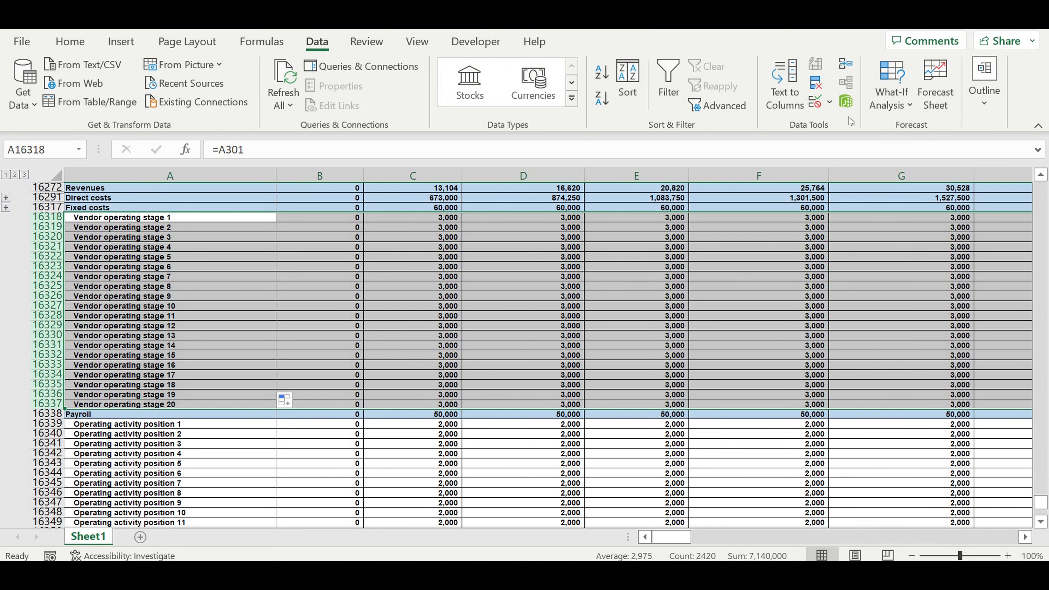
left_click(985, 83)
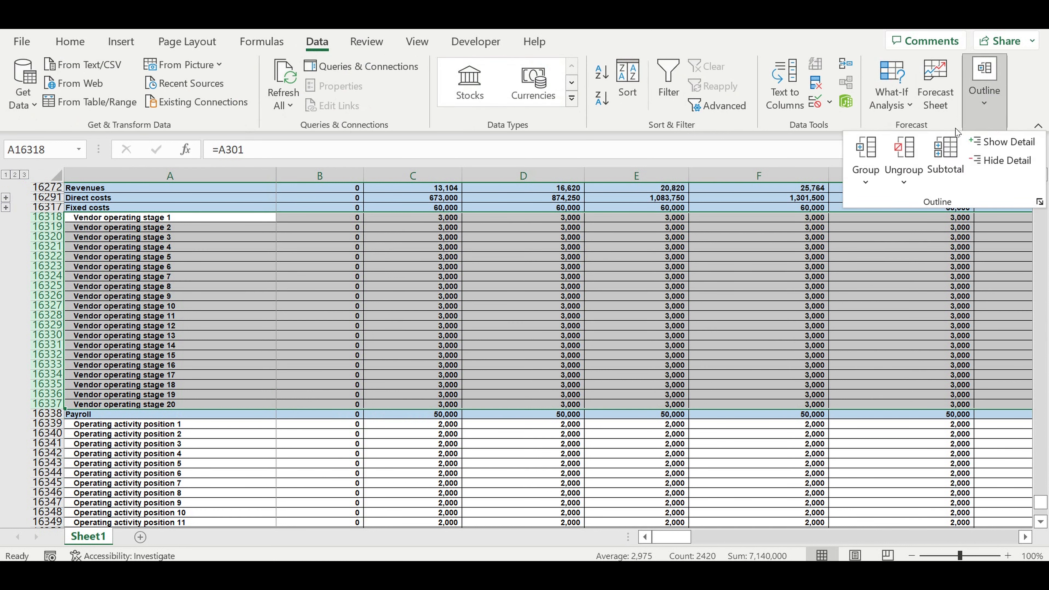
left_click(866, 178)
left_click(872, 203)
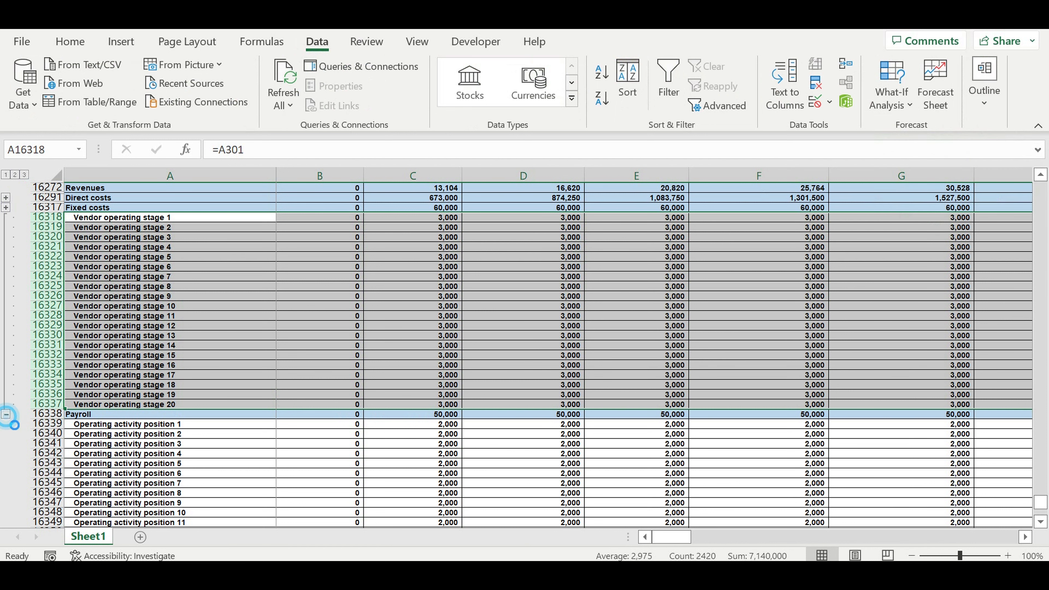
left_click(6, 415)
left_click(197, 376)
scroll(197, 377, "down", 5)
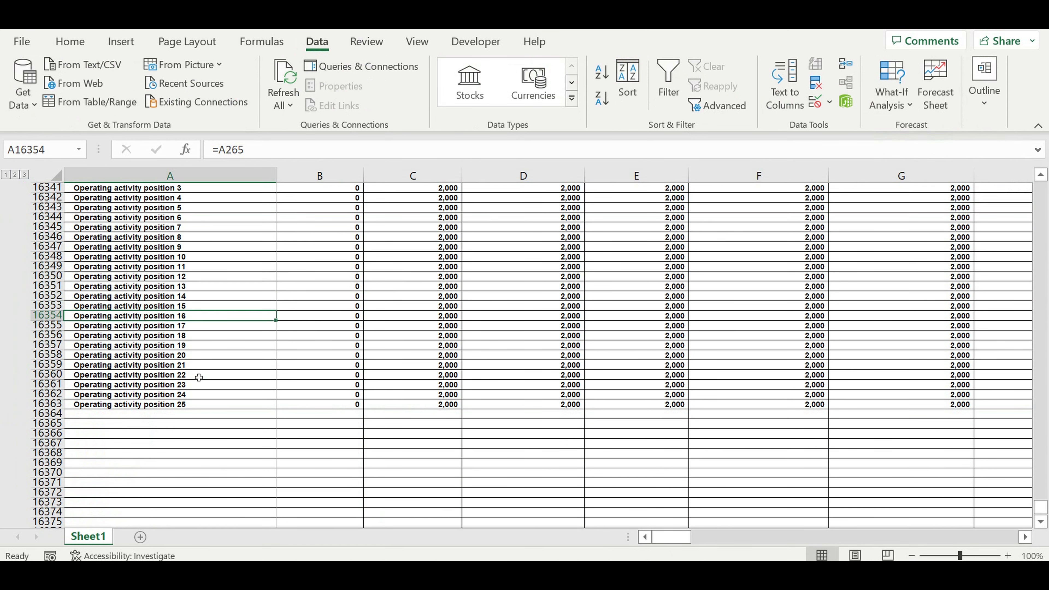
Copy the Payroll total row into row 16364 below Operating activity position 25 and rename the copy Taxes
scroll(199, 368, "up", 4)
scroll(136, 281, "up", 2)
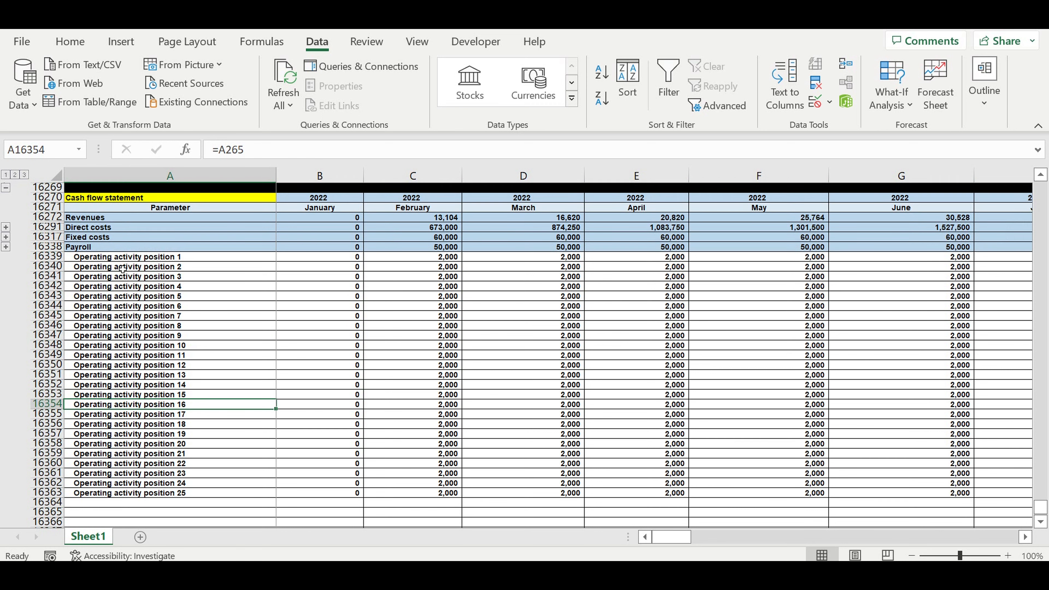
left_click(59, 251)
key("ctrl+c")
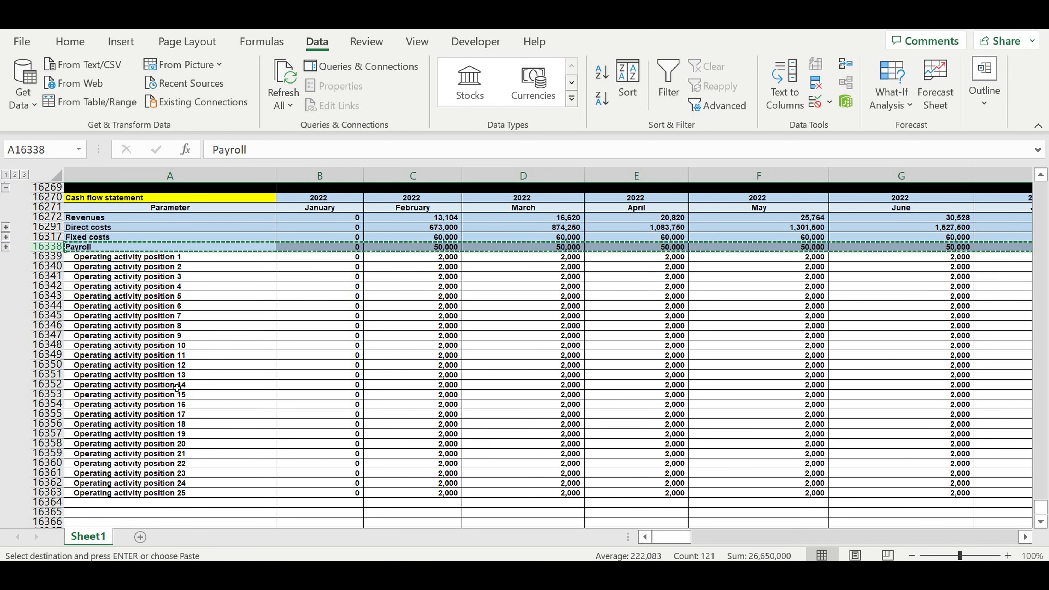
left_click(177, 386)
scroll(176, 387, "down", 2)
left_click(121, 446)
key("ctrl+v")
left_click(189, 484)
left_click(114, 446)
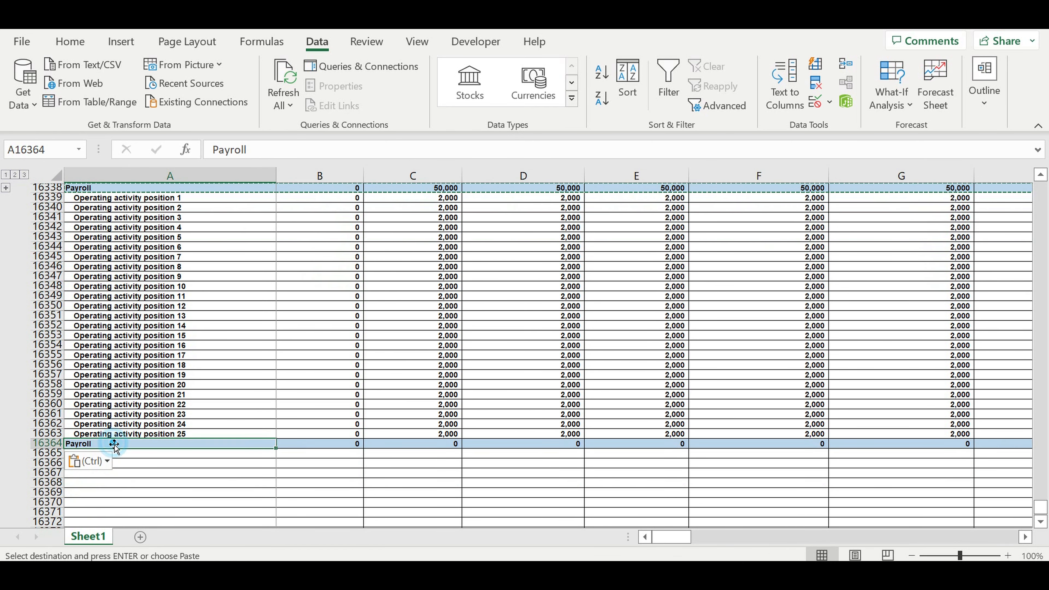
type("Taxes")
key("Return")
Insert six rows above the Cash flow statement header, starting at row 16270
scroll(173, 332, "up", 1)
scroll(173, 331, "up", 6)
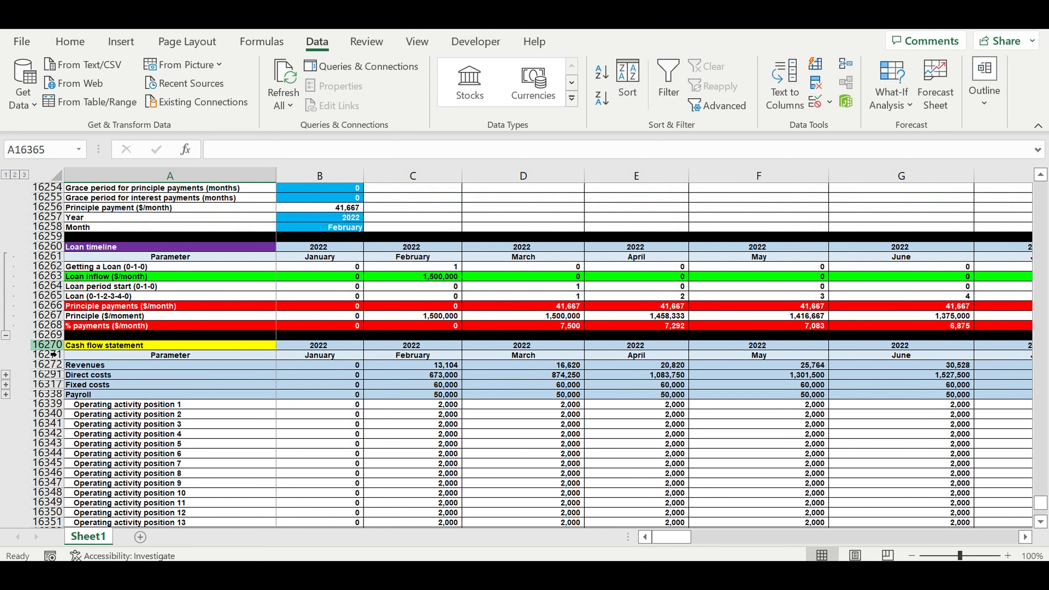
left_click(49, 347)
left_click_drag(46, 358, 46, 357)
right_click(47, 357)
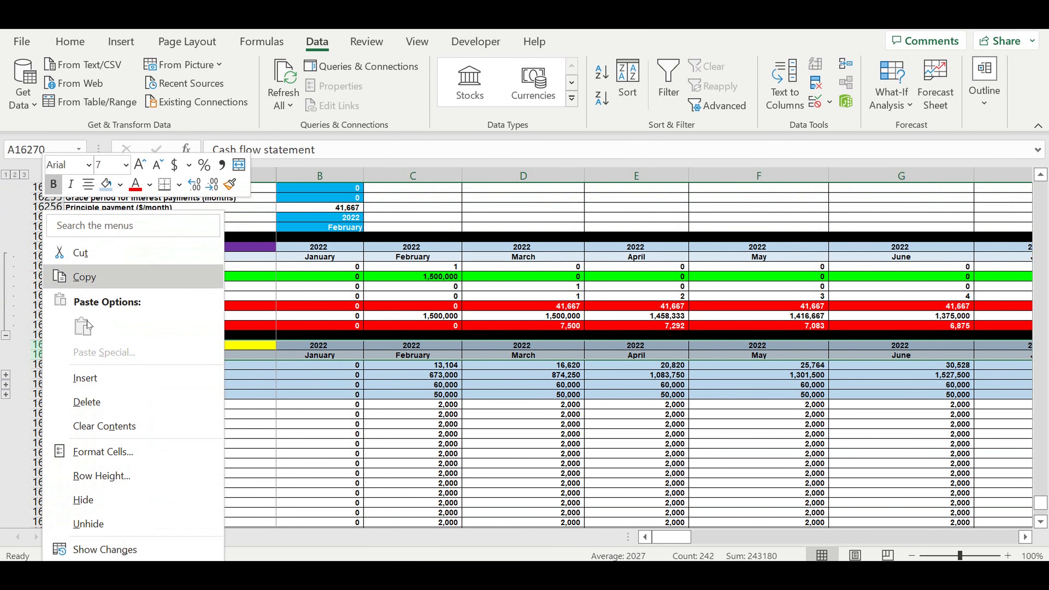
key("Escape")
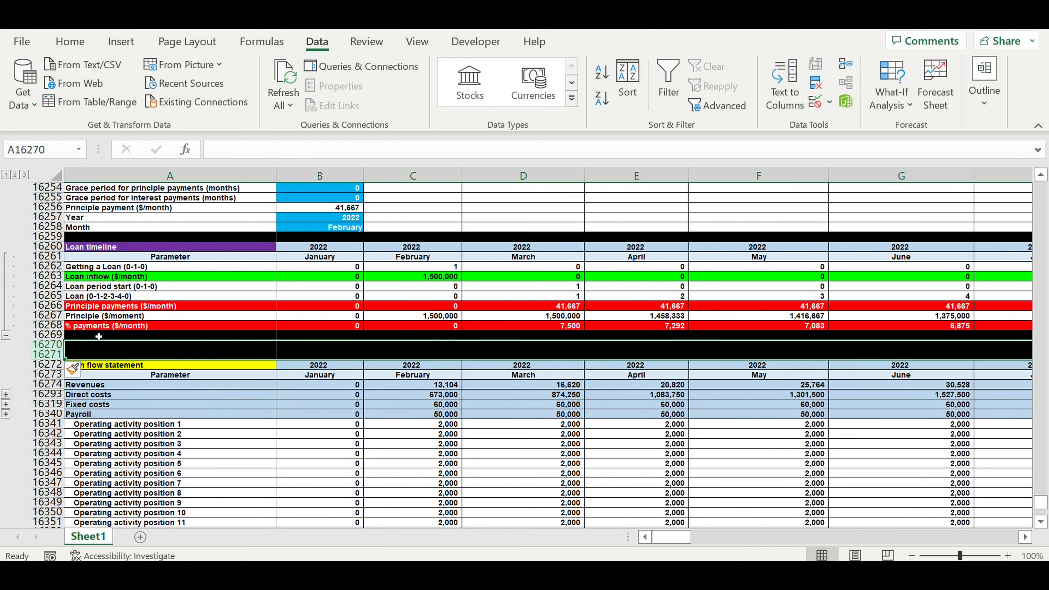
left_click(50, 347)
left_click_drag(50, 350, 50, 374)
right_click(58, 358)
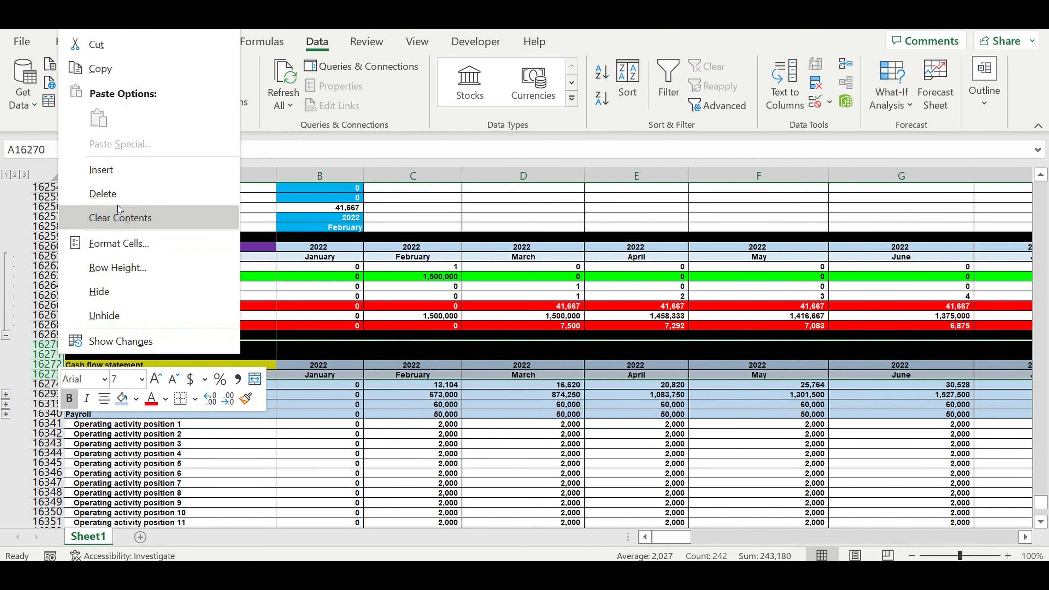
left_click(108, 170)
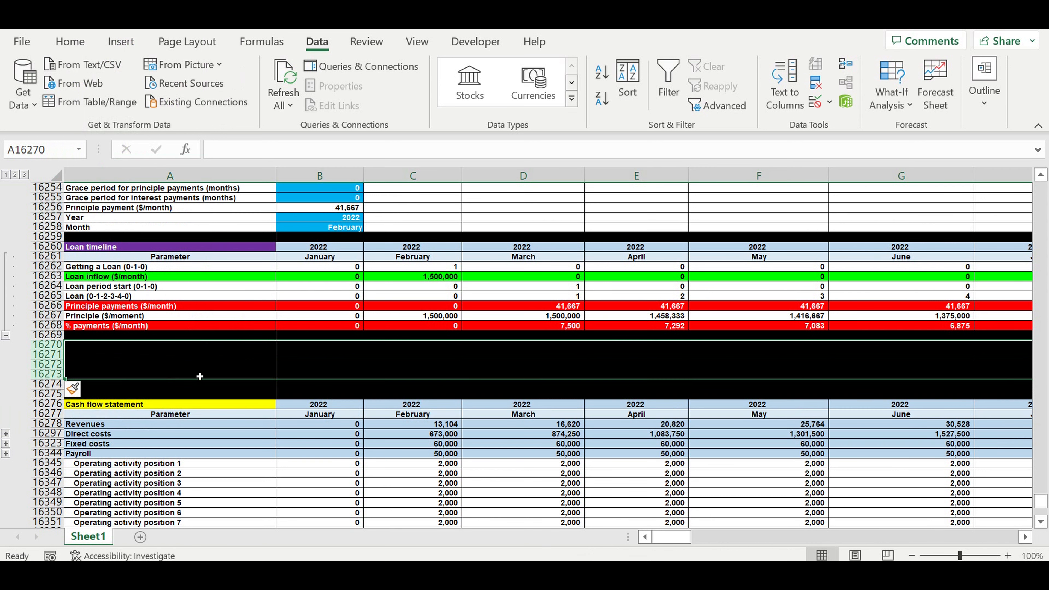
Change the fill of the new rows 16270 to 16274 from black to white
left_click(172, 367)
left_click_drag(47, 344, 47, 384)
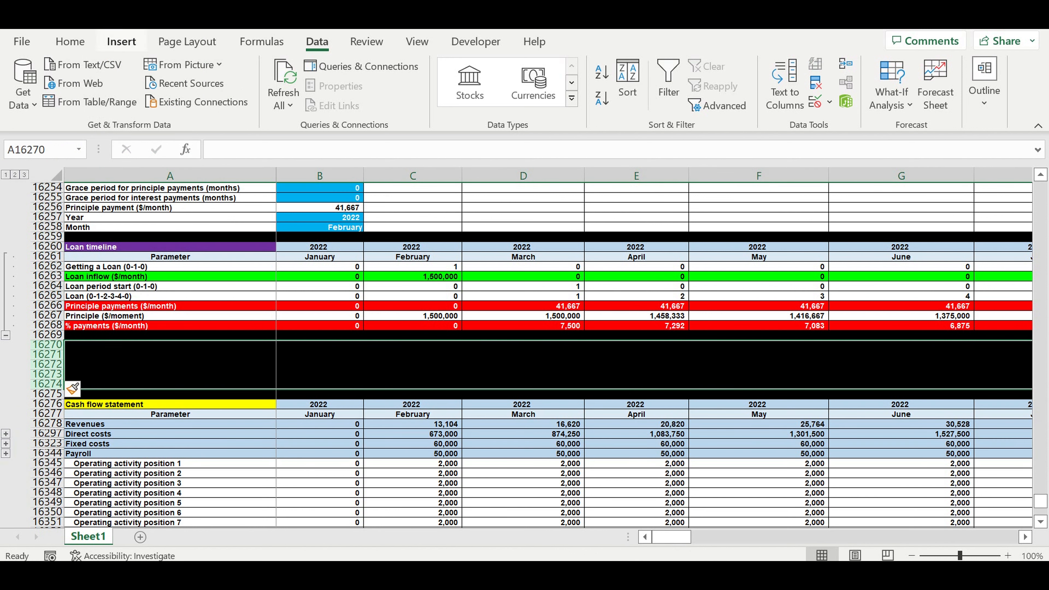
left_click(70, 42)
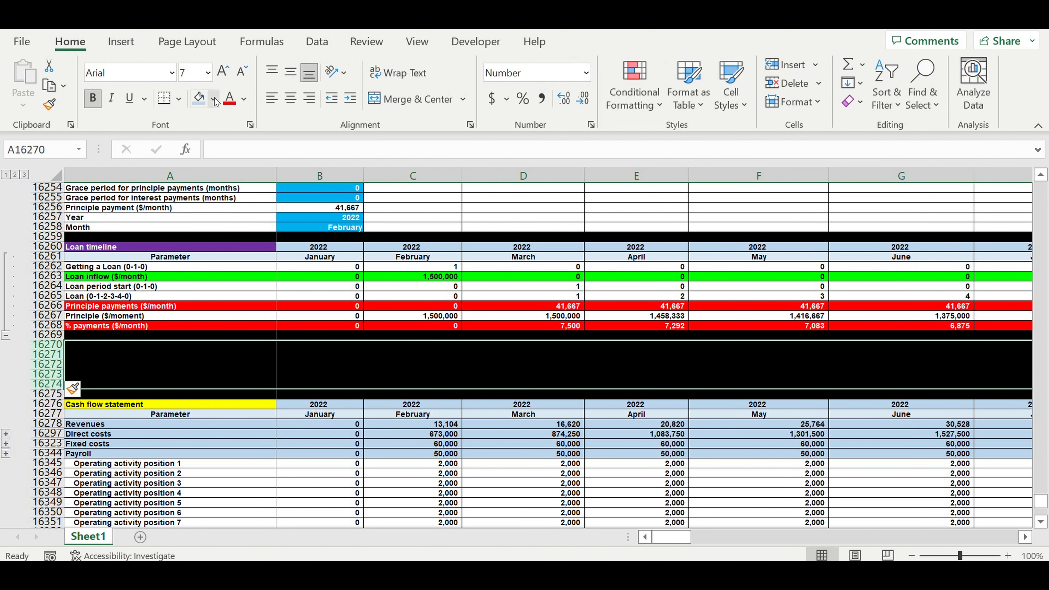
left_click(213, 99)
left_click(205, 143)
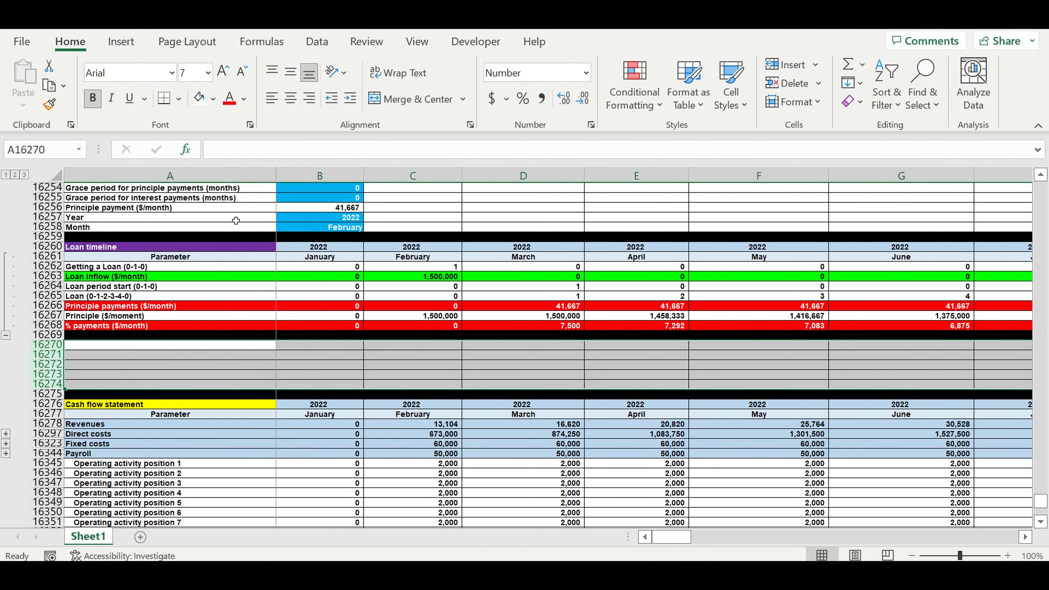
Enter the section title Taxes in A16270 and the column headers Tax in A16271 and Rate in B16271
left_click(241, 367)
left_click(249, 348)
type("Taxeds")
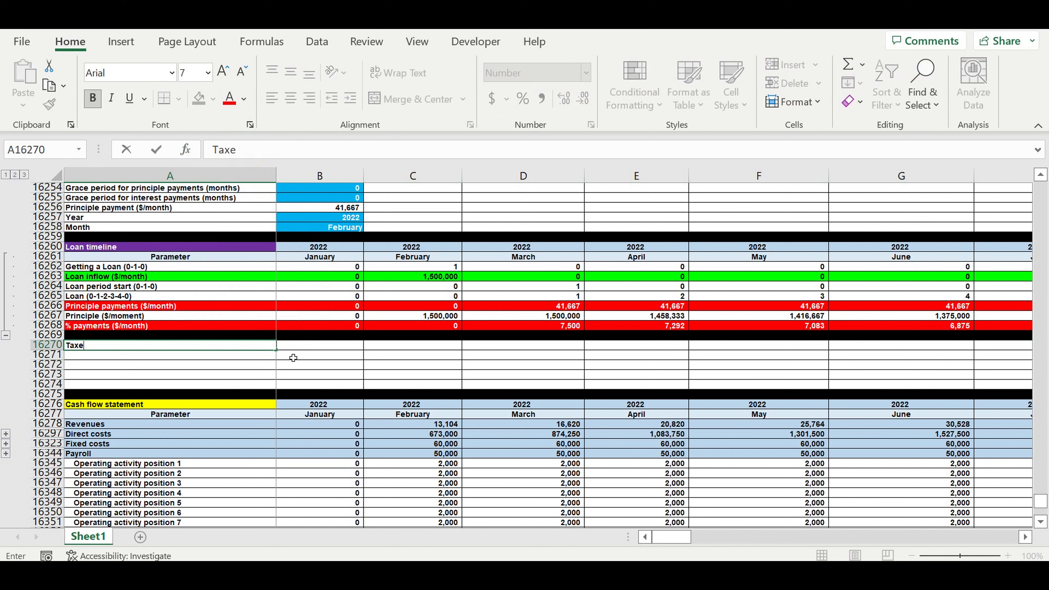
key("Return")
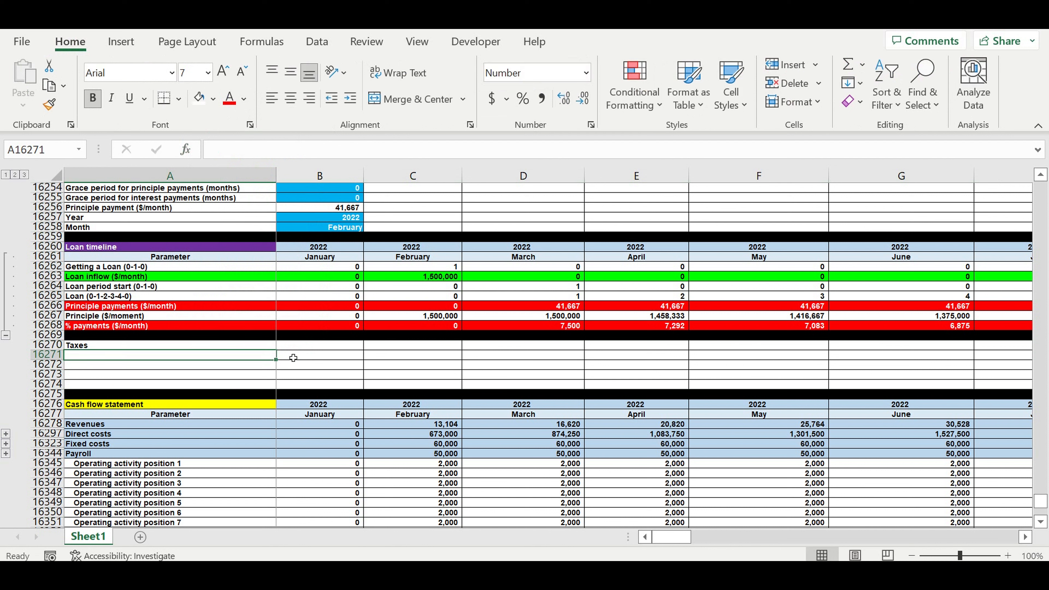
type("Ta")
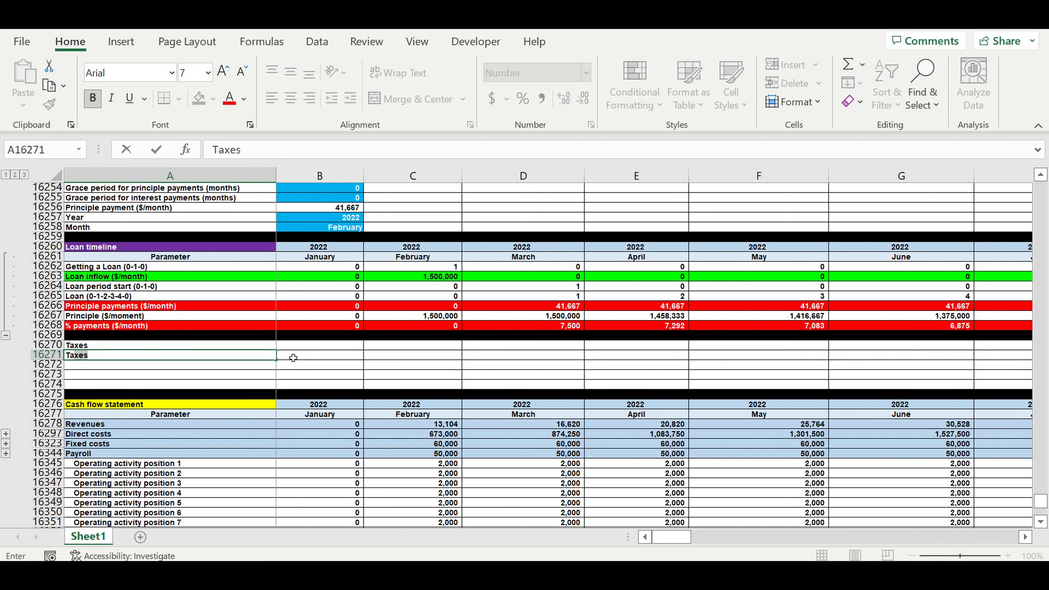
type("x")
key("BackSpace")
left_click(321, 357)
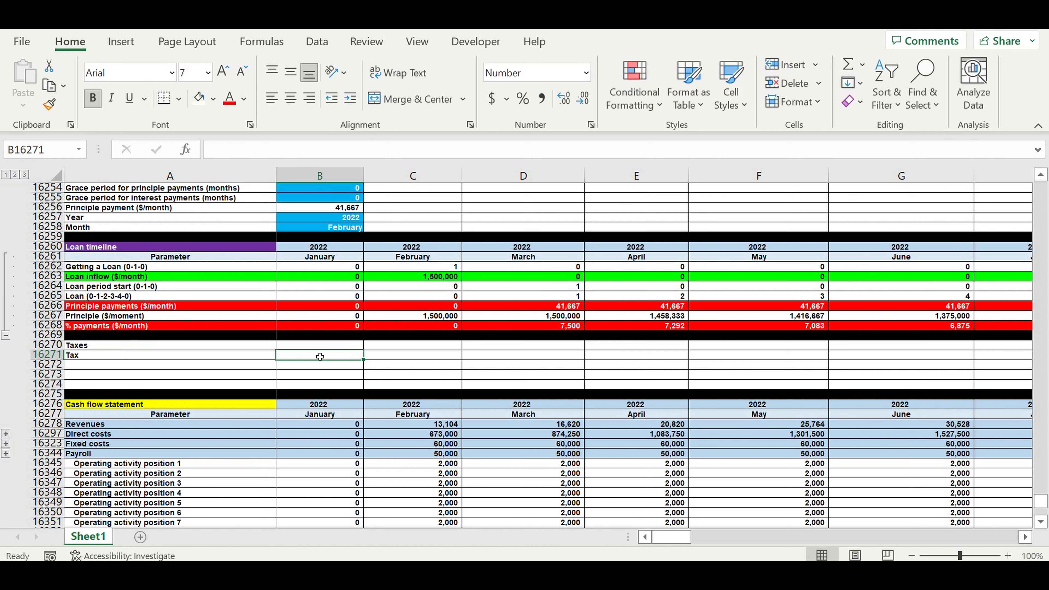
type("Rate")
left_click(298, 375)
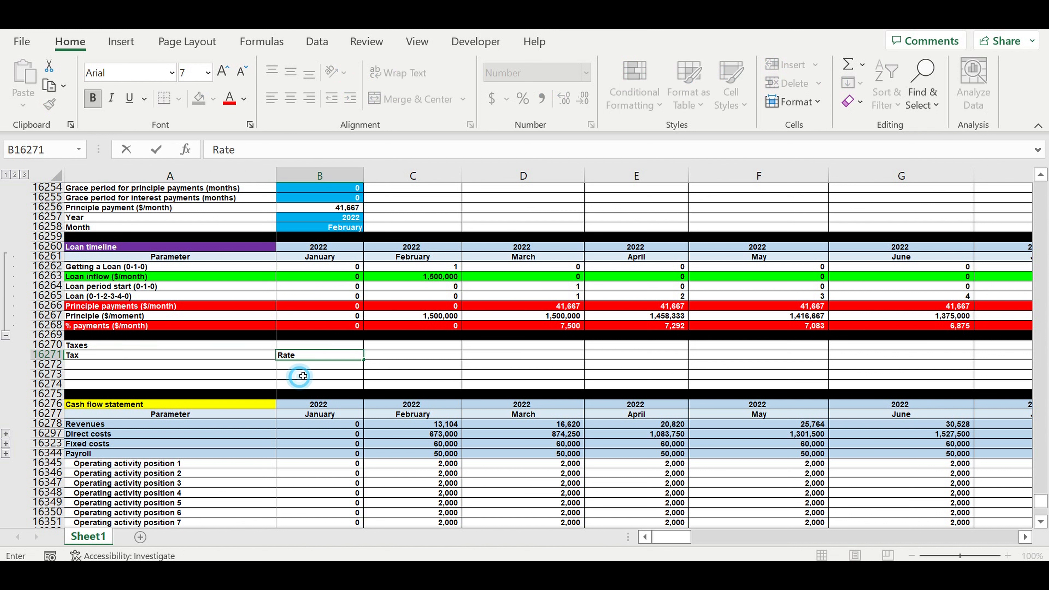
Fill the Taxes title cell A16270 with the standard orange colour
left_click(213, 345)
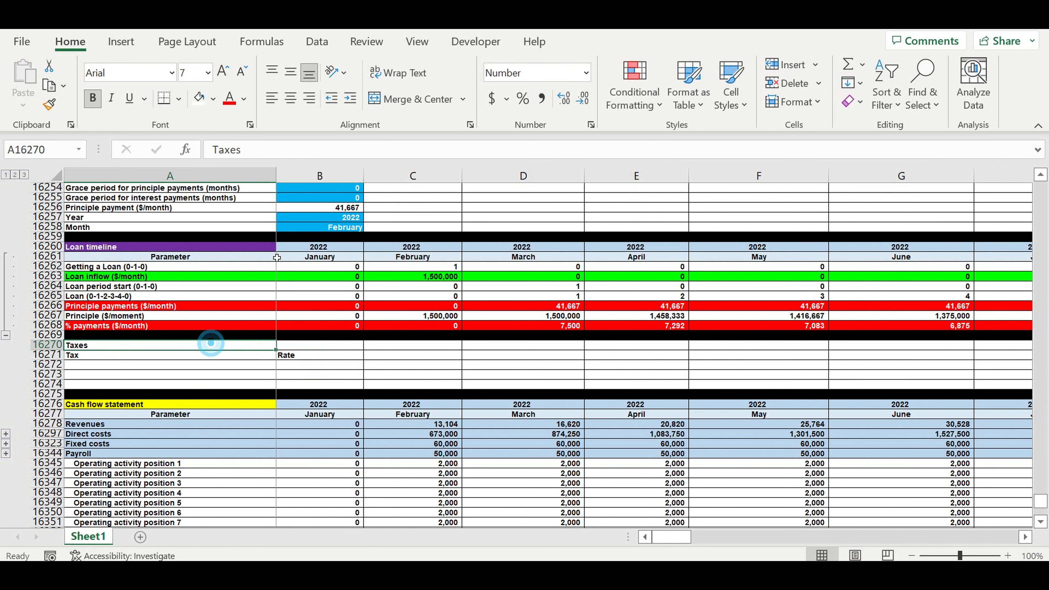
left_click(213, 99)
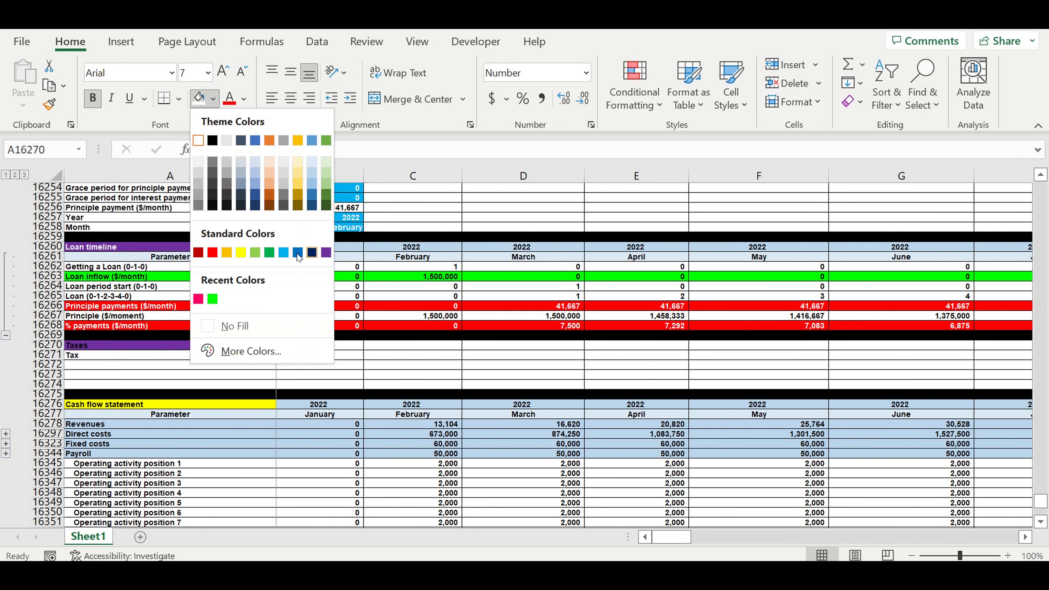
left_click(230, 253)
Fill the Tax and Rate header cells A16271:B16271 with light blue and centre their text
left_click_drag(295, 361, 260, 356)
left_click(212, 99)
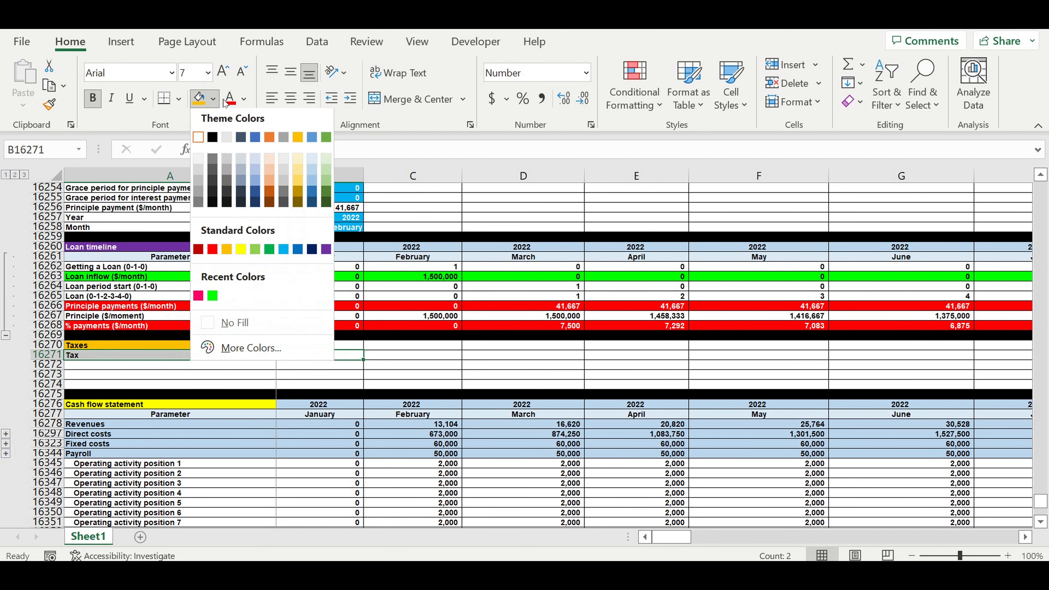
left_click(315, 166)
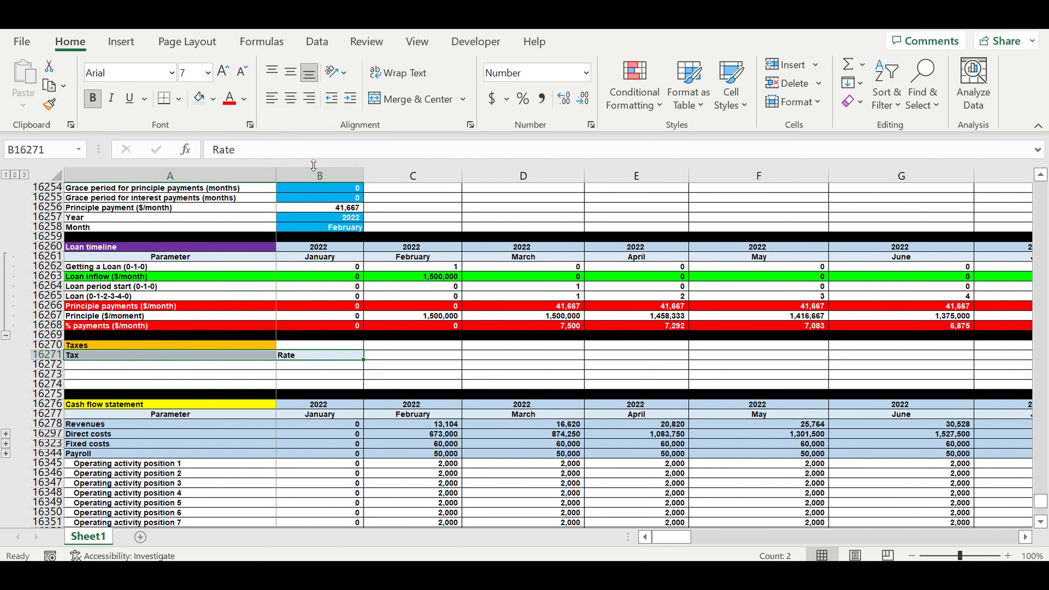
left_click(291, 98)
key("Return")
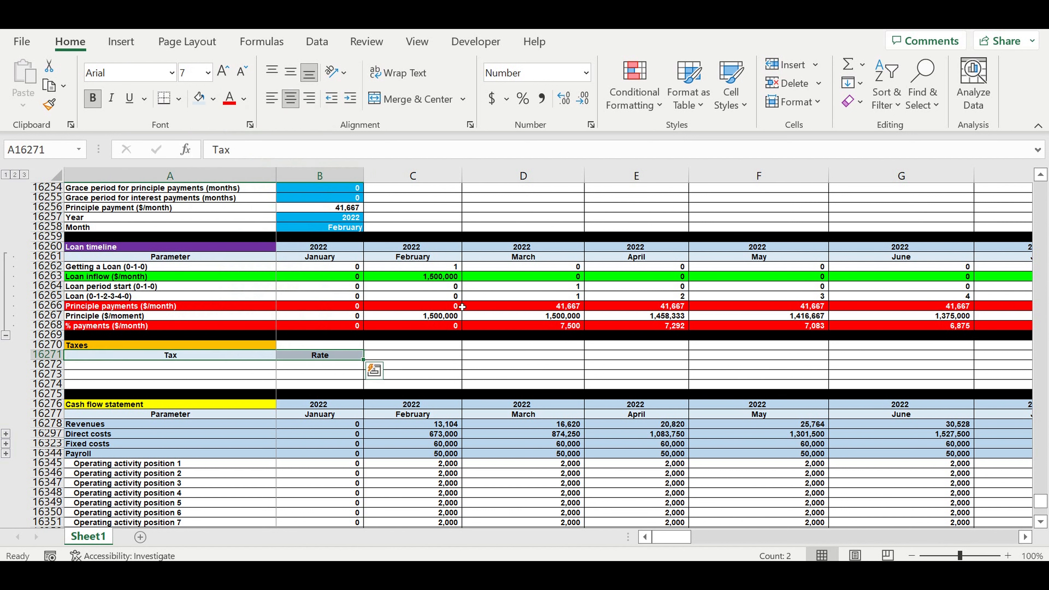
Insert one more row at 16275, above the black separator row, to extend the Taxes section
left_click(430, 306)
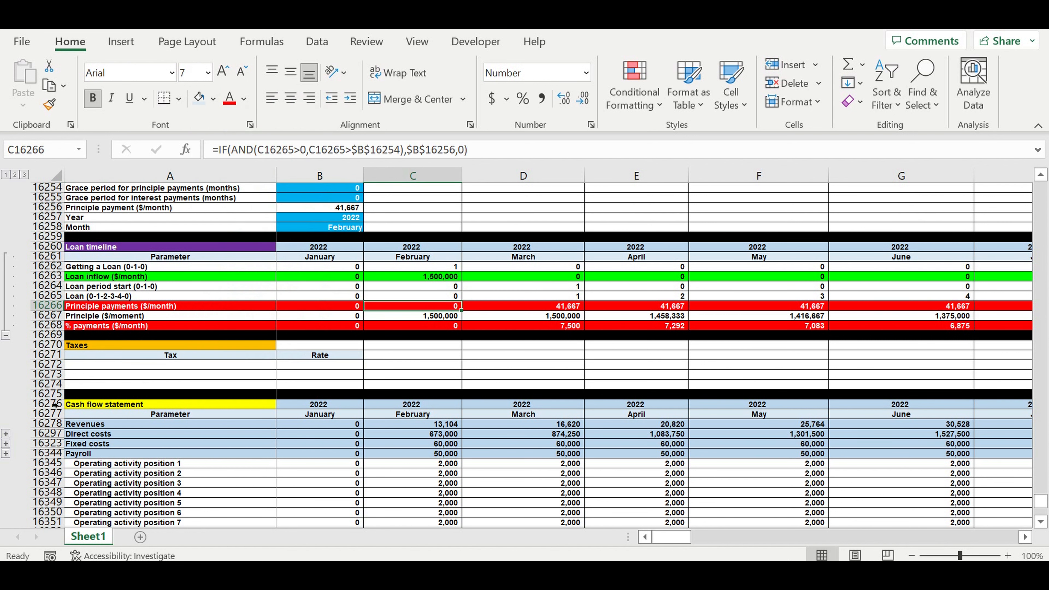
right_click(46, 394)
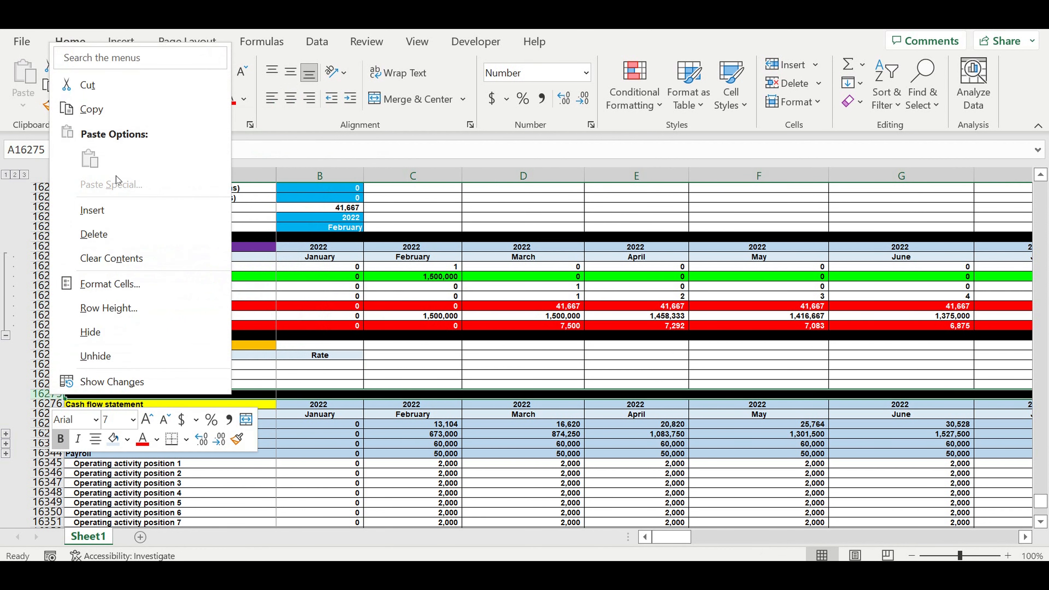
left_click(106, 210)
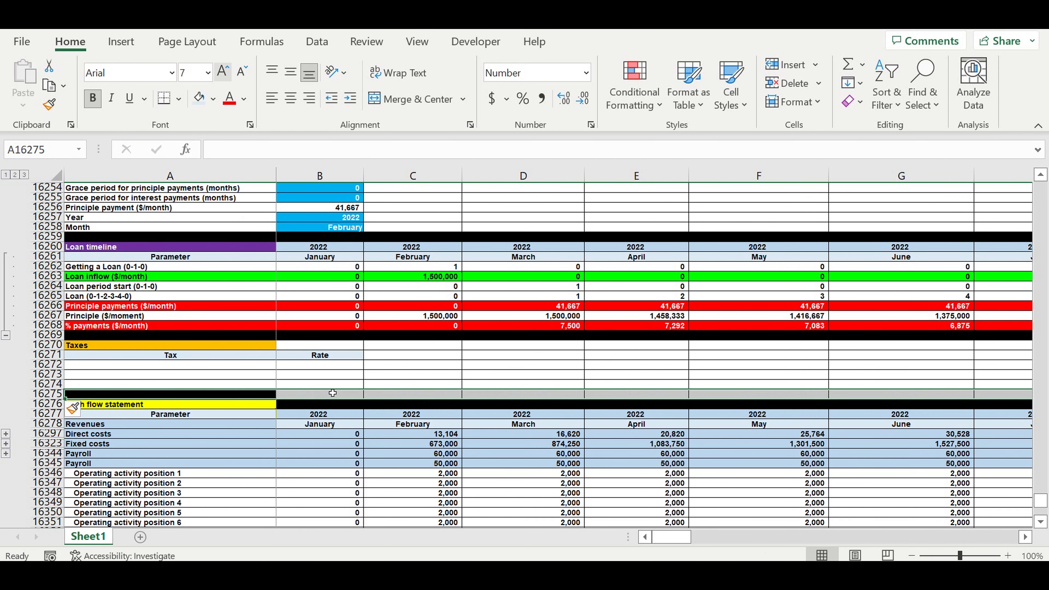
left_click(349, 375)
List Revenue tax, Payroll tax, Profit tax and Asset tax in A16272:A16275 under the Tax header
left_click(254, 366)
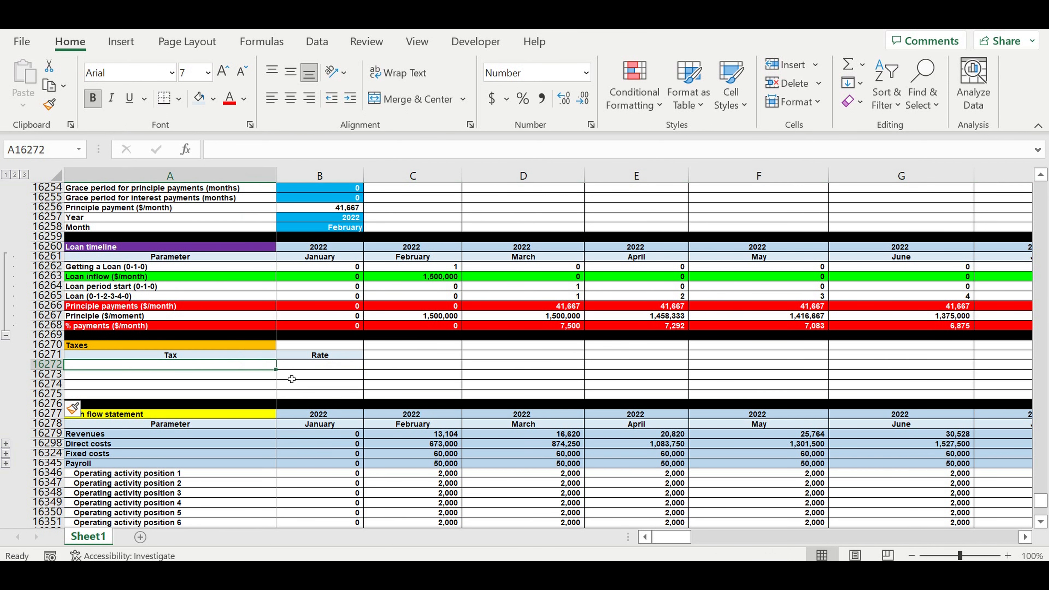
type("Revenue tax")
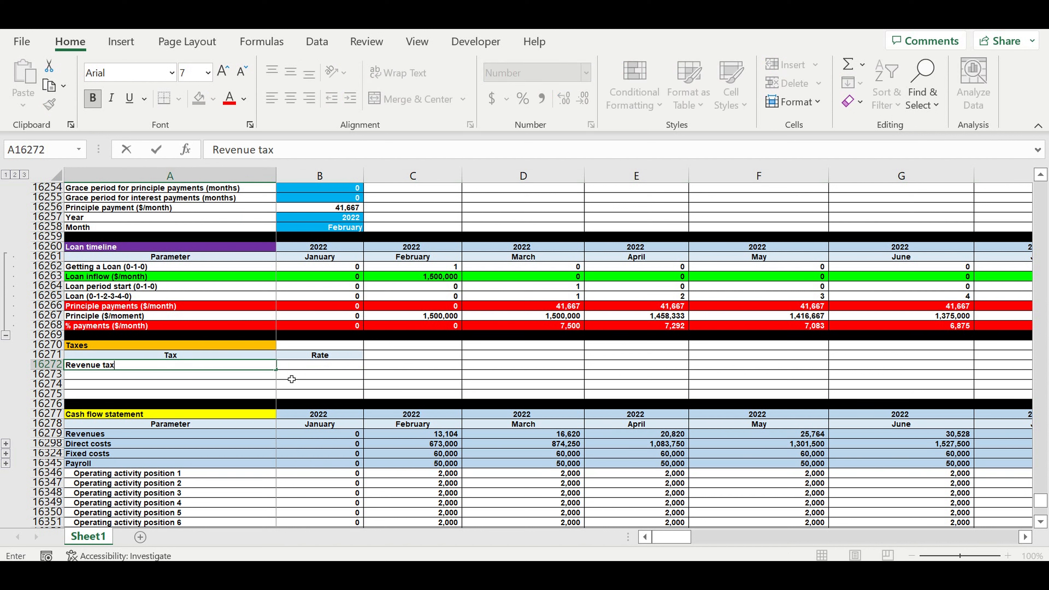
key("Return")
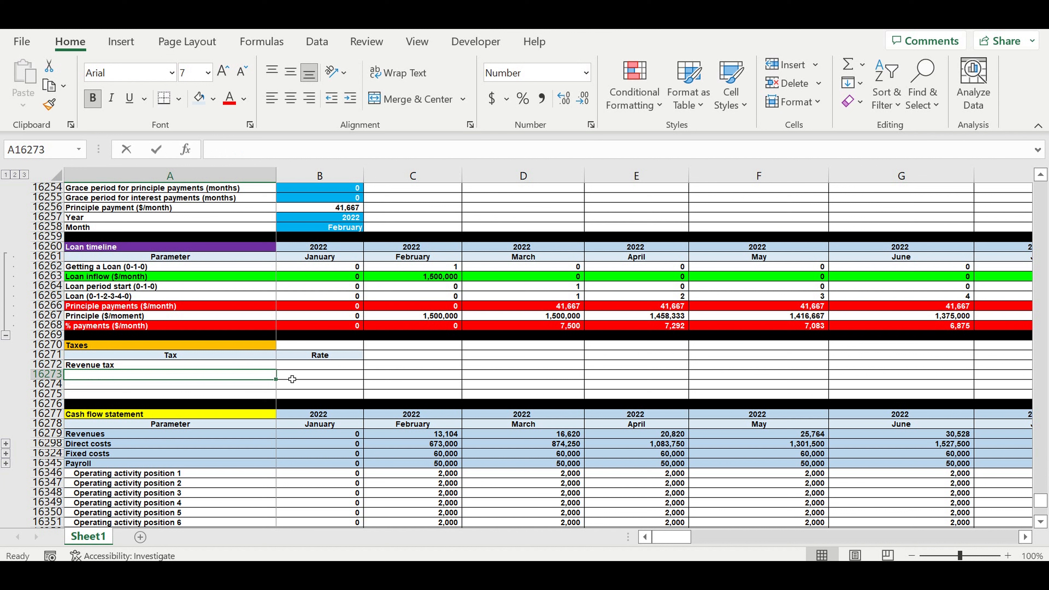
type("Payroll tax")
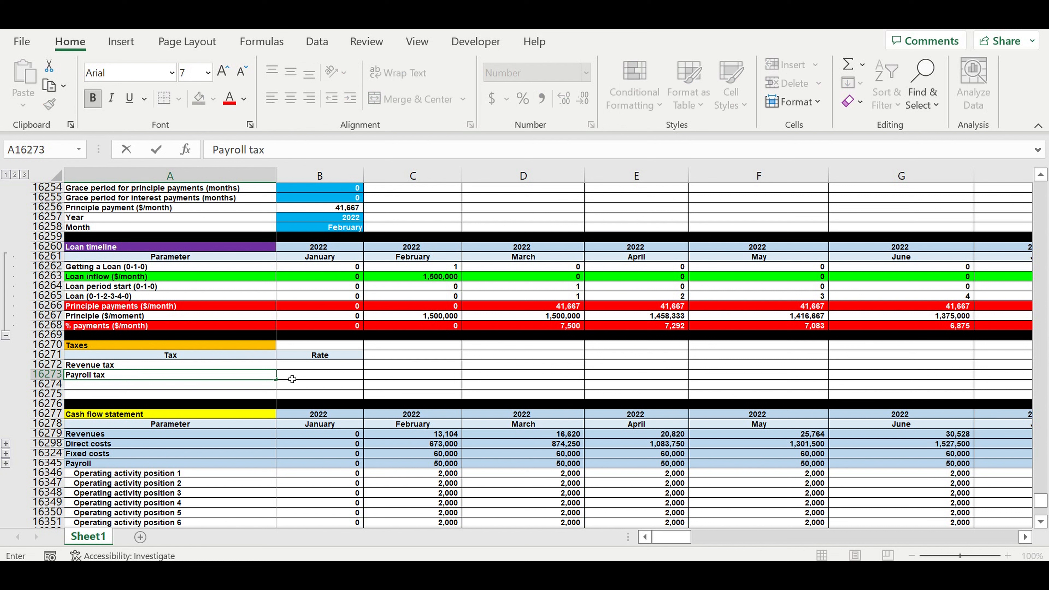
key("Return")
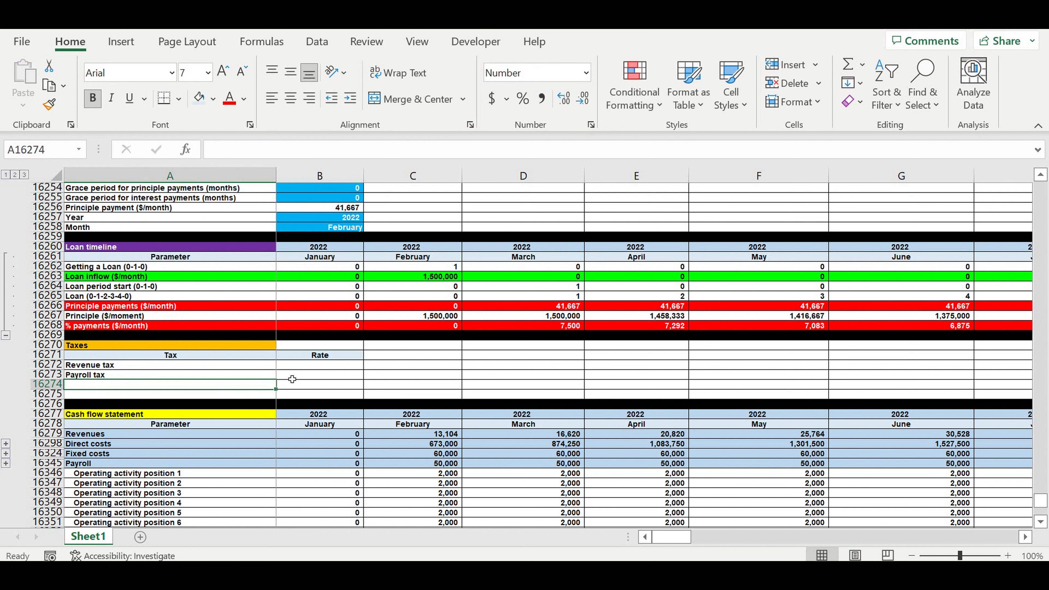
type("Profit tax")
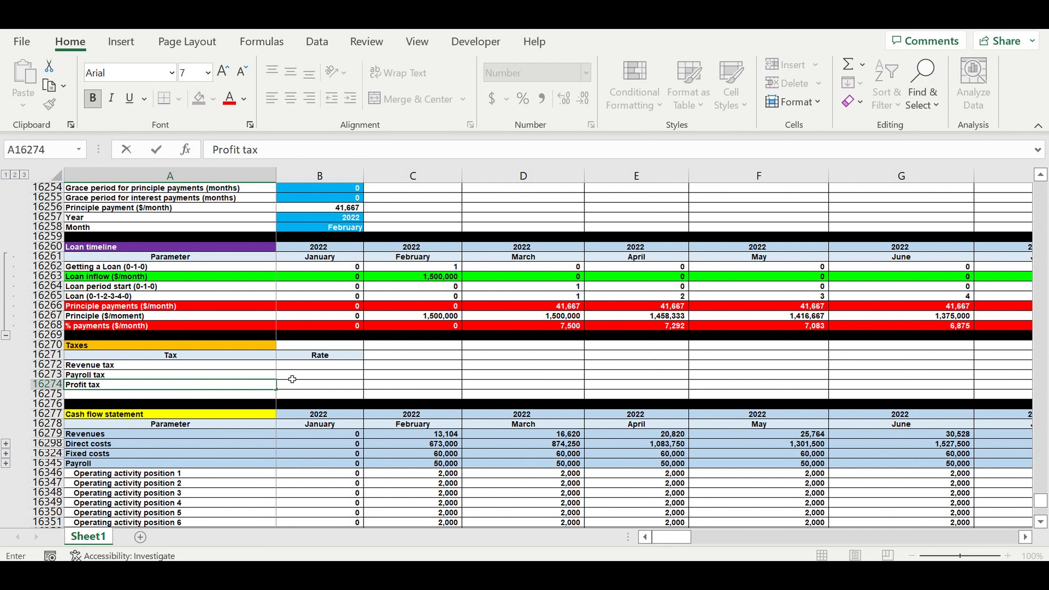
key("Return")
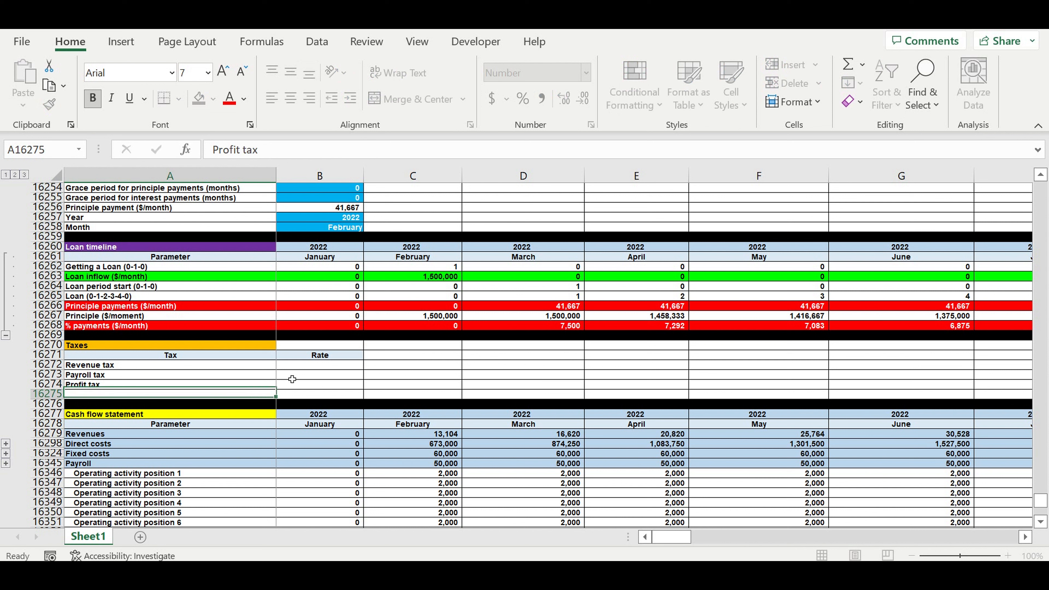
type("Asset tax")
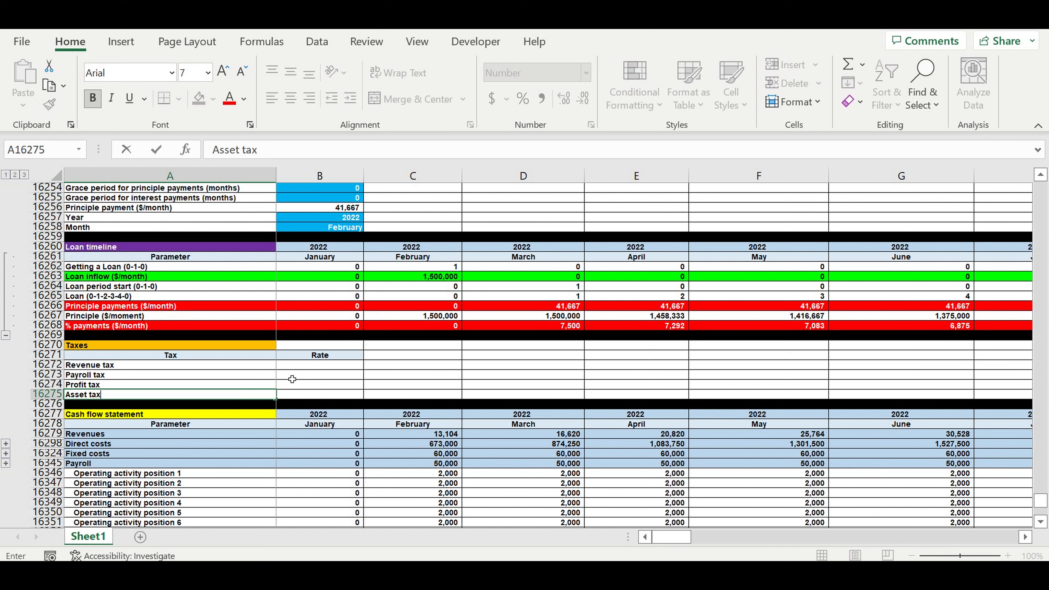
key("Return")
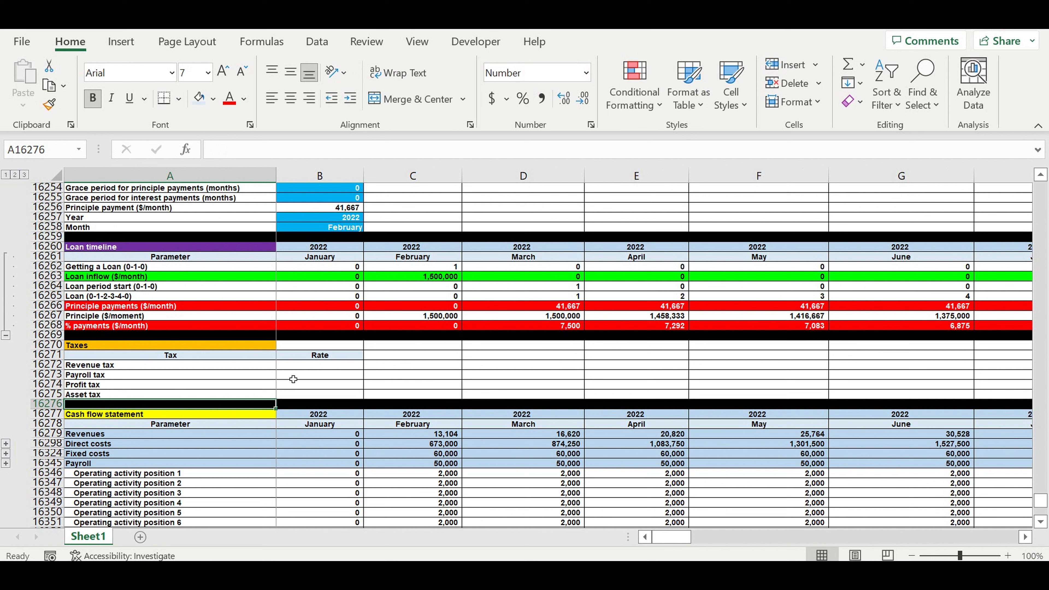
Select the four tax names in A16272:A16275 for formatting
left_click_drag(129, 365, 123, 399)
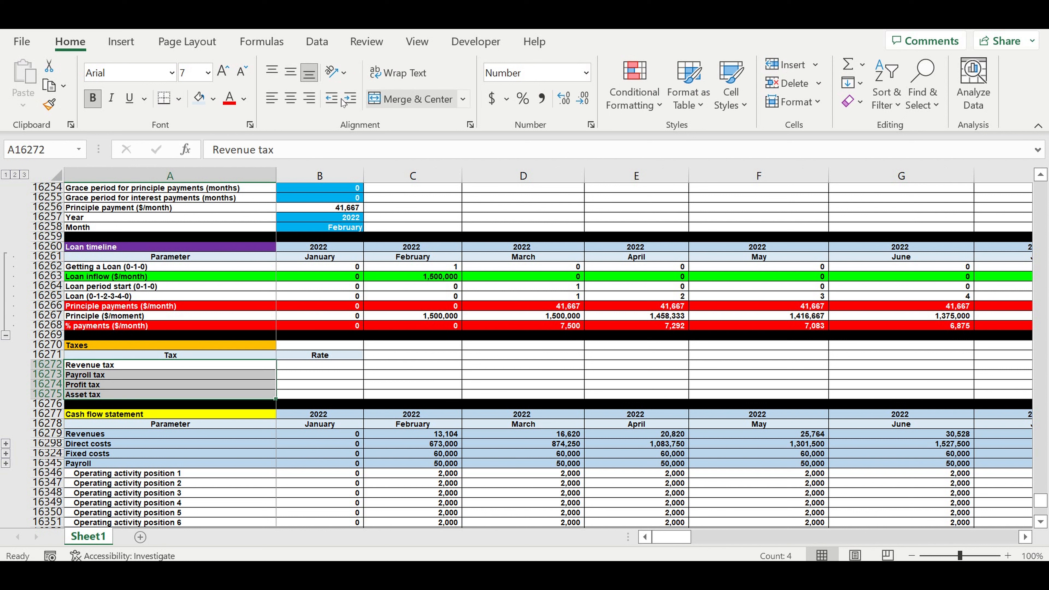
Indent the four tax names and format their rate cells B16272:B16275 with white text on a light blue fill
left_click(350, 97)
left_click(318, 372)
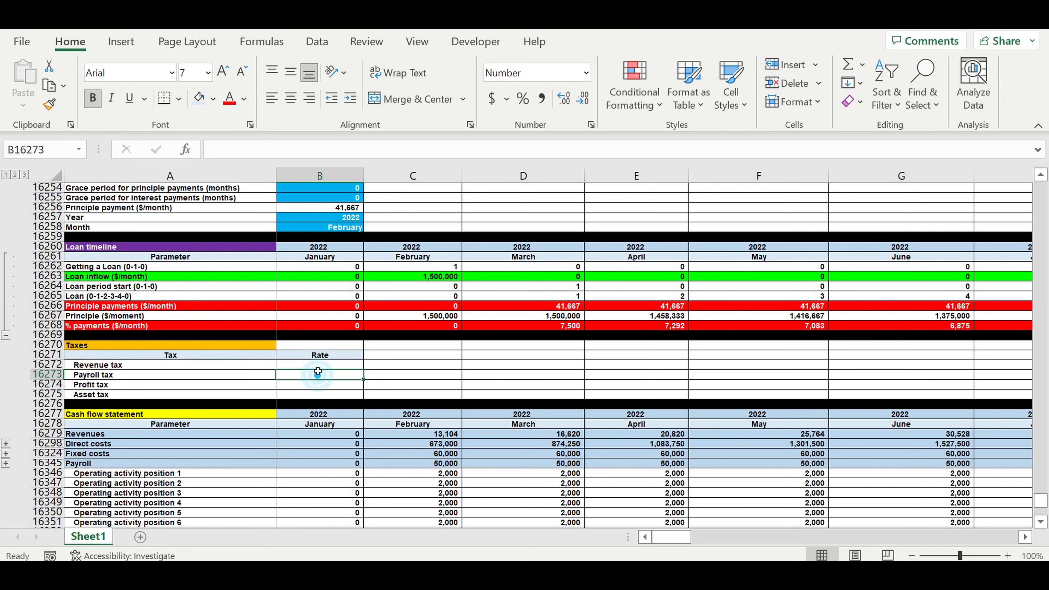
left_click_drag(319, 365, 319, 402)
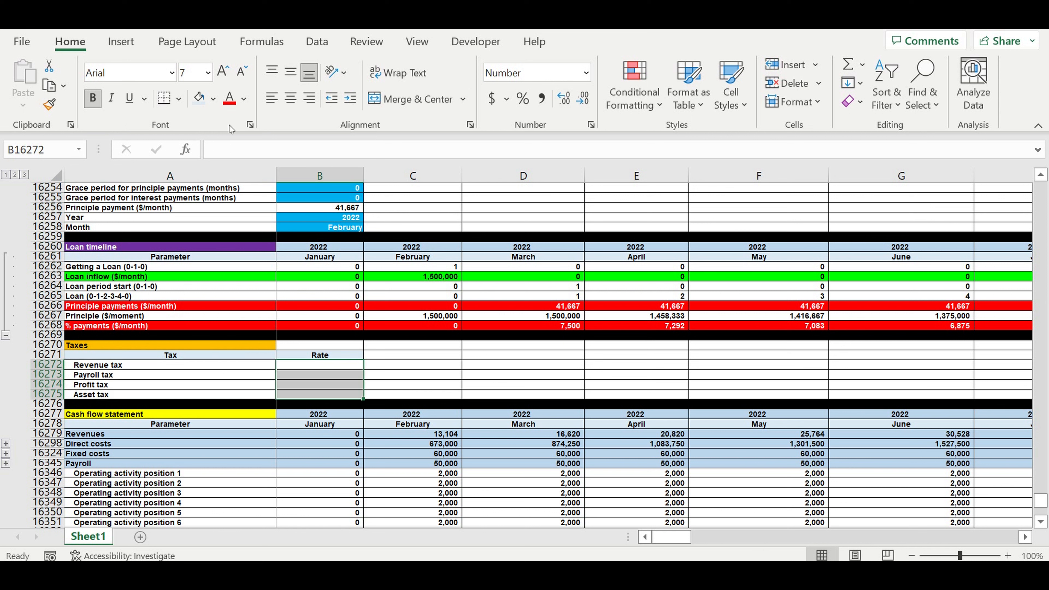
left_click(244, 101)
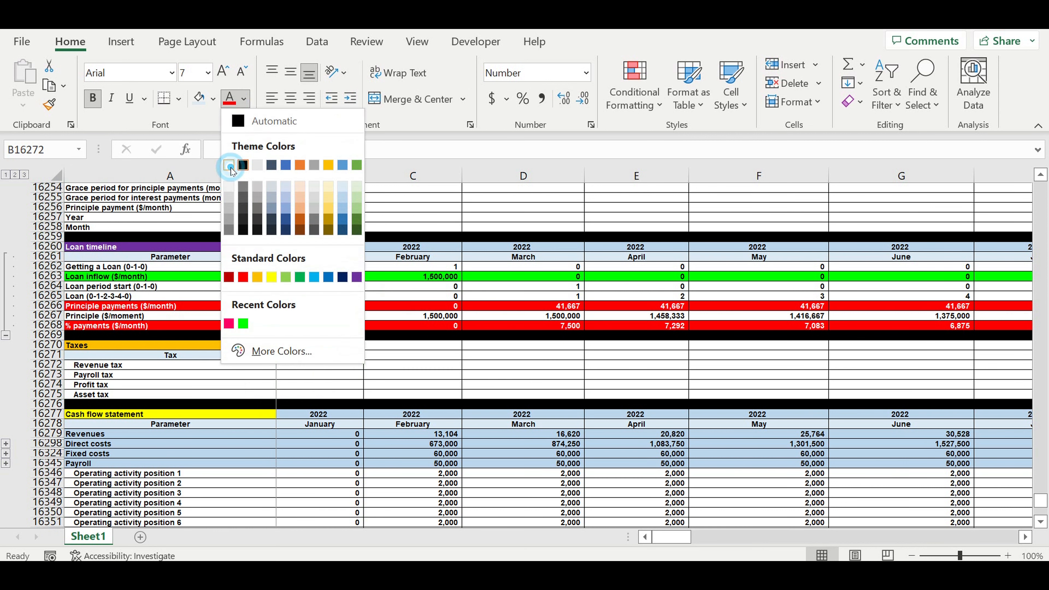
left_click(230, 165)
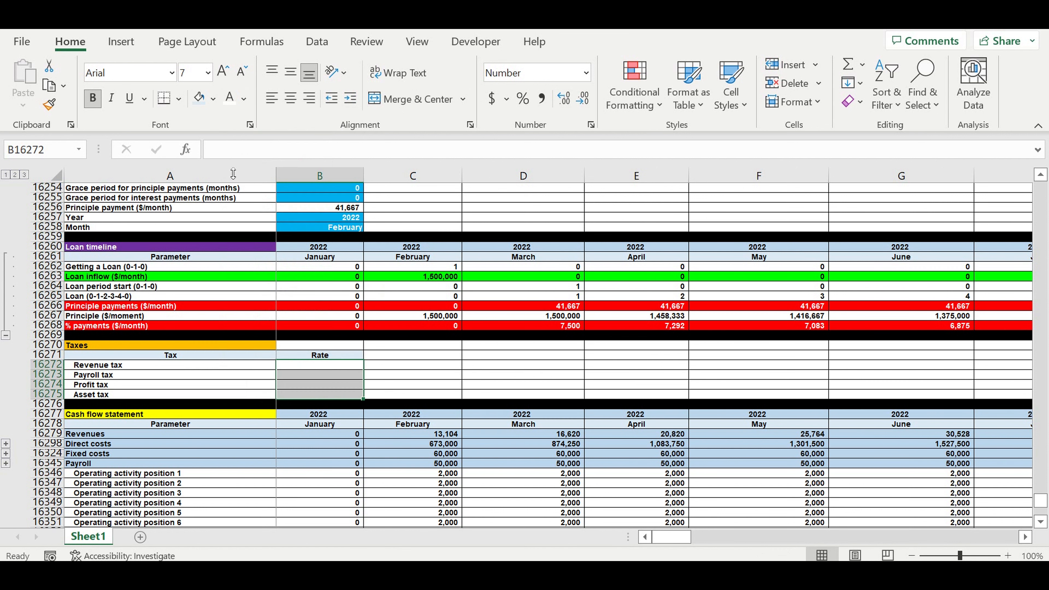
left_click(213, 99)
left_click(283, 254)
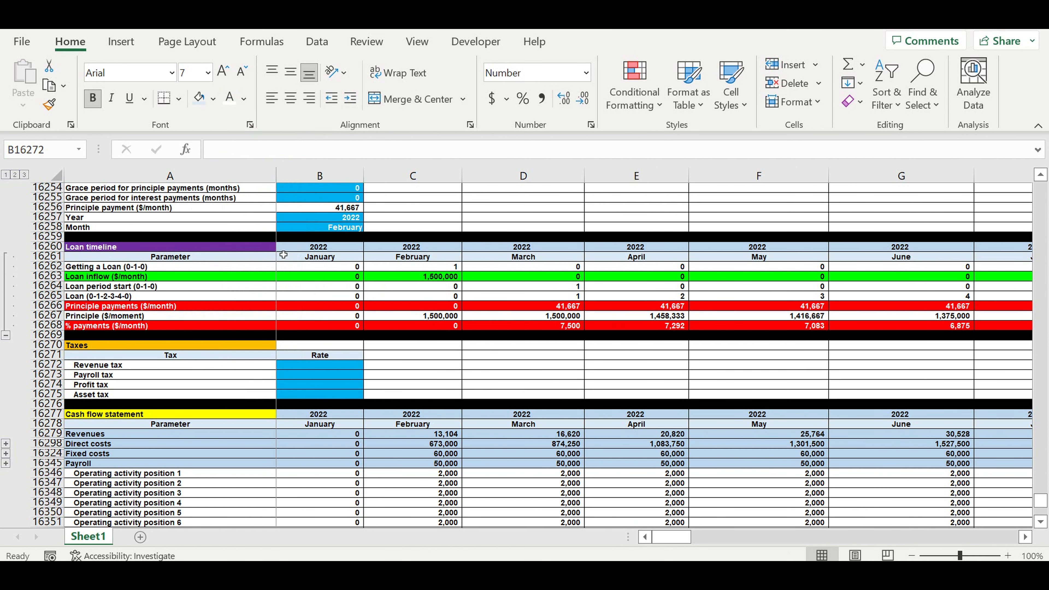
left_click(454, 366)
Apply the percentage format to the revenue, payroll and profit tax rate cells
left_click(349, 367)
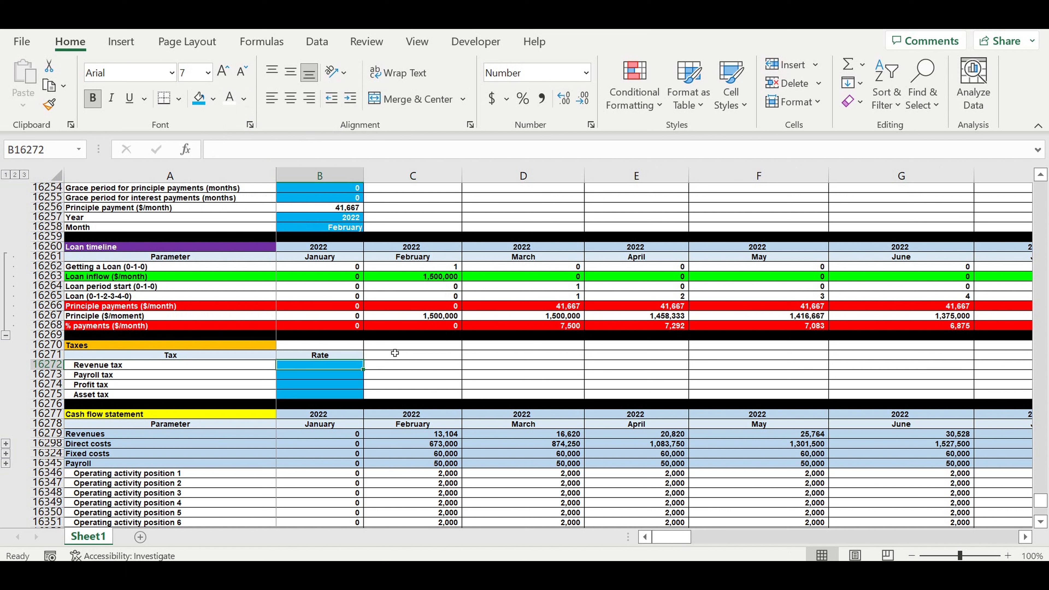
left_click(303, 377, "ctrl")
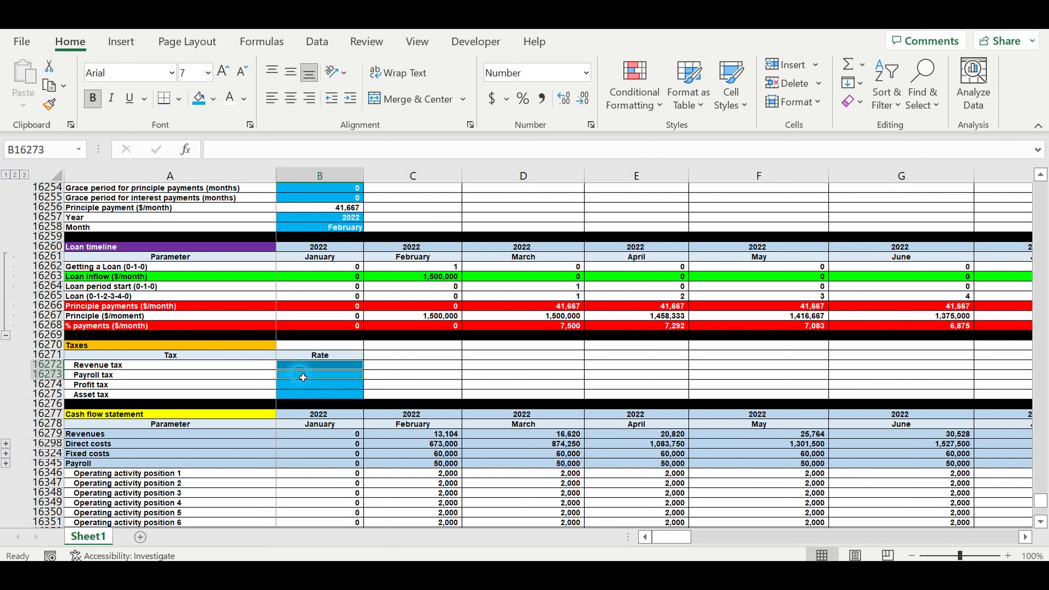
left_click(303, 385, "ctrl")
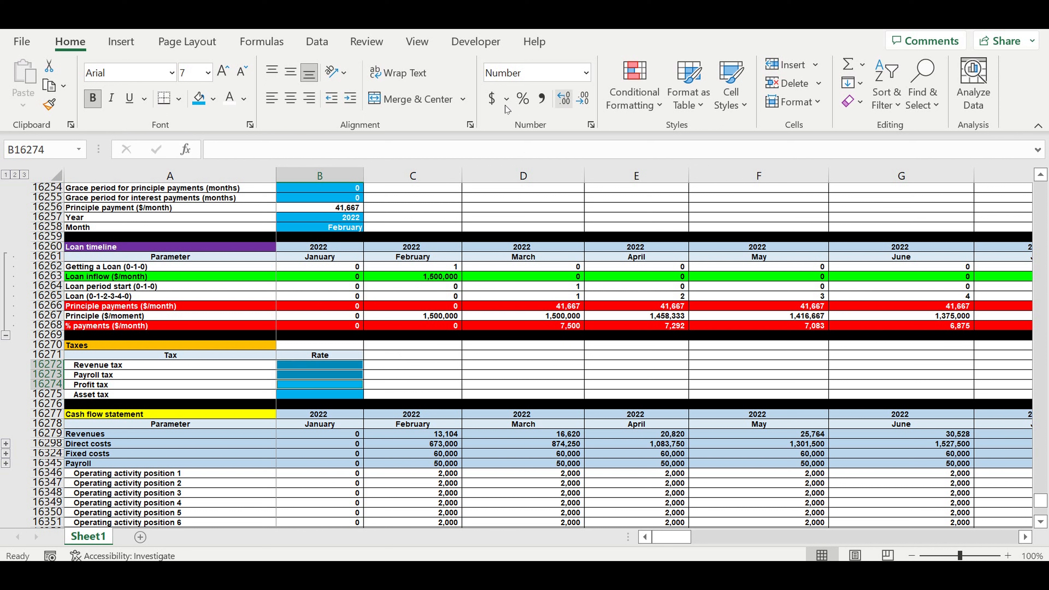
left_click(522, 98)
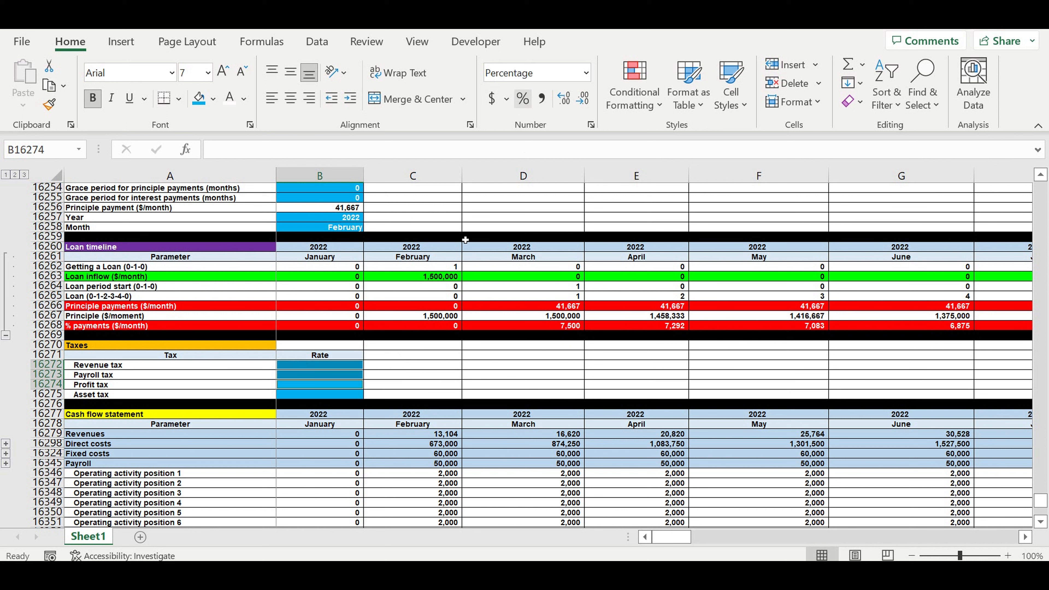
Enter the rates: 2% for revenue tax, 5% for payroll tax, 7% for profit tax and 12,000 for asset tax
left_click(326, 370)
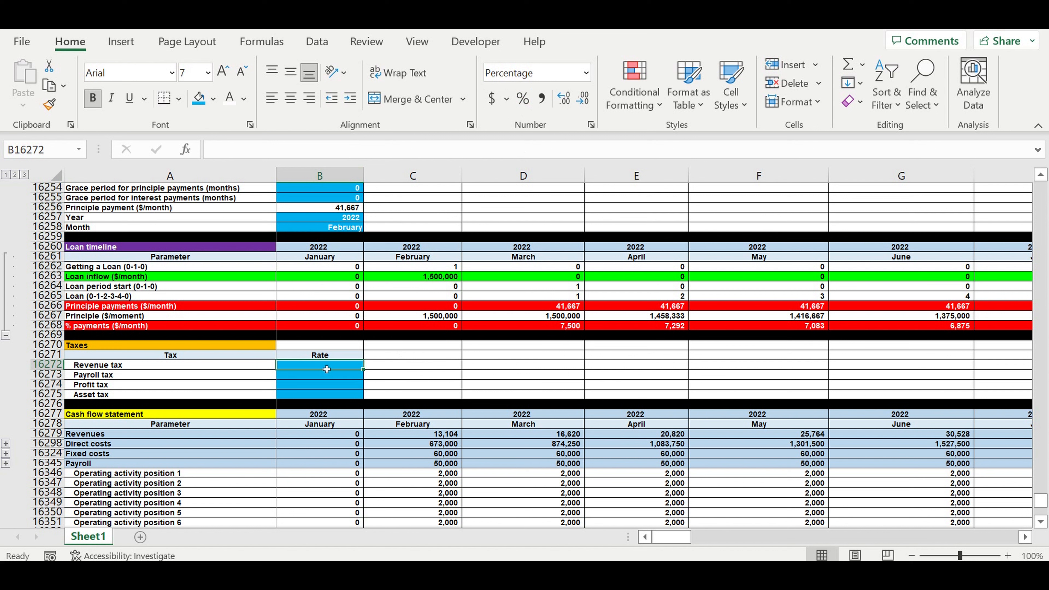
type("2")
key("Return")
type("5")
key("Return")
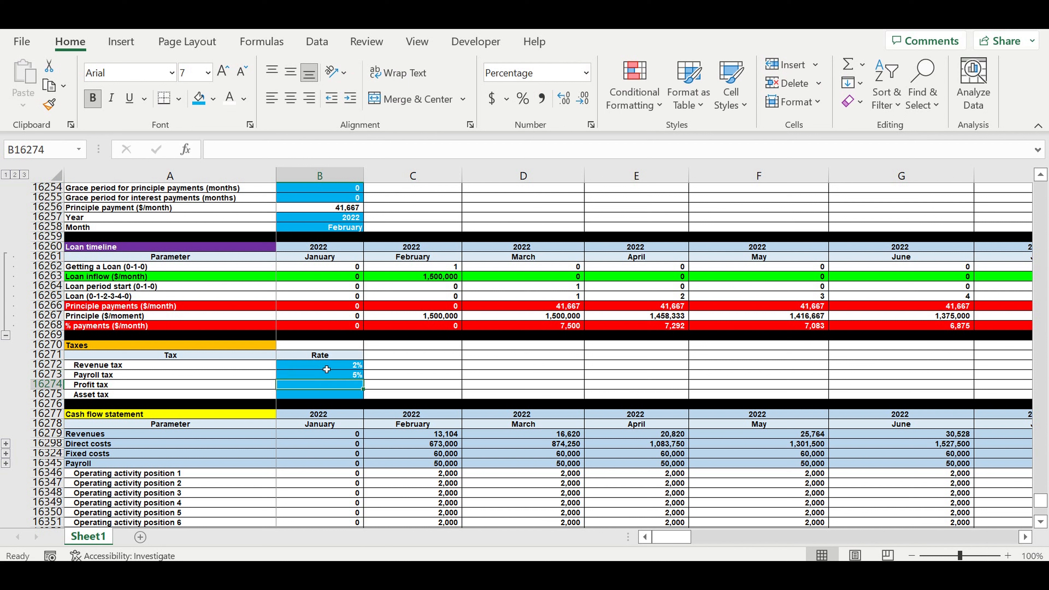
type("7")
key("Return")
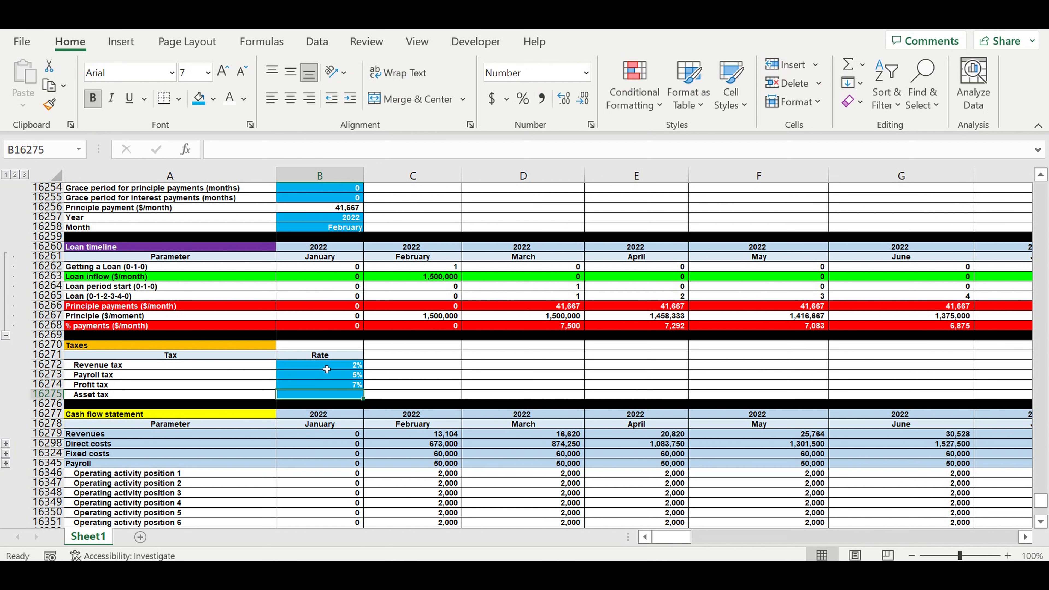
type("1")
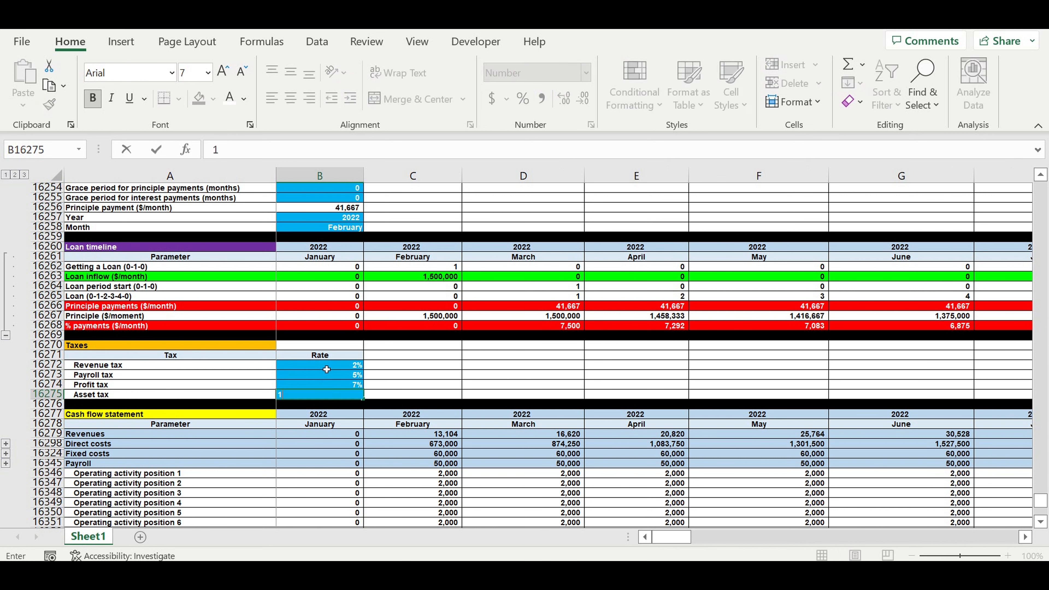
type("2000")
key("Return")
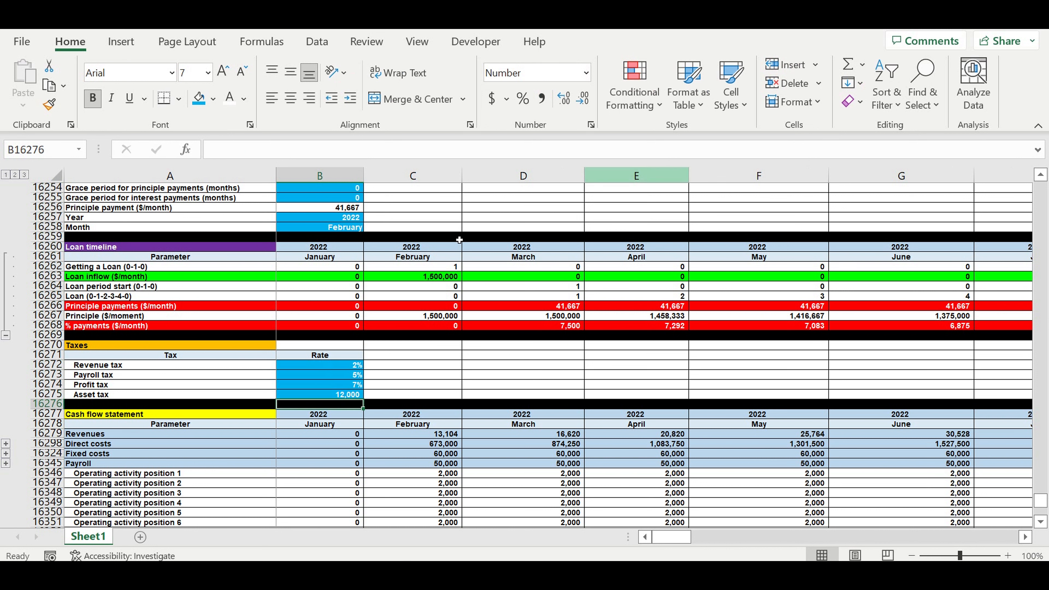
left_click(413, 368)
Group the payroll rows for operating activity positions 1 to 25 in the cash flow statement and collapse the group
scroll(489, 392, "down", 4)
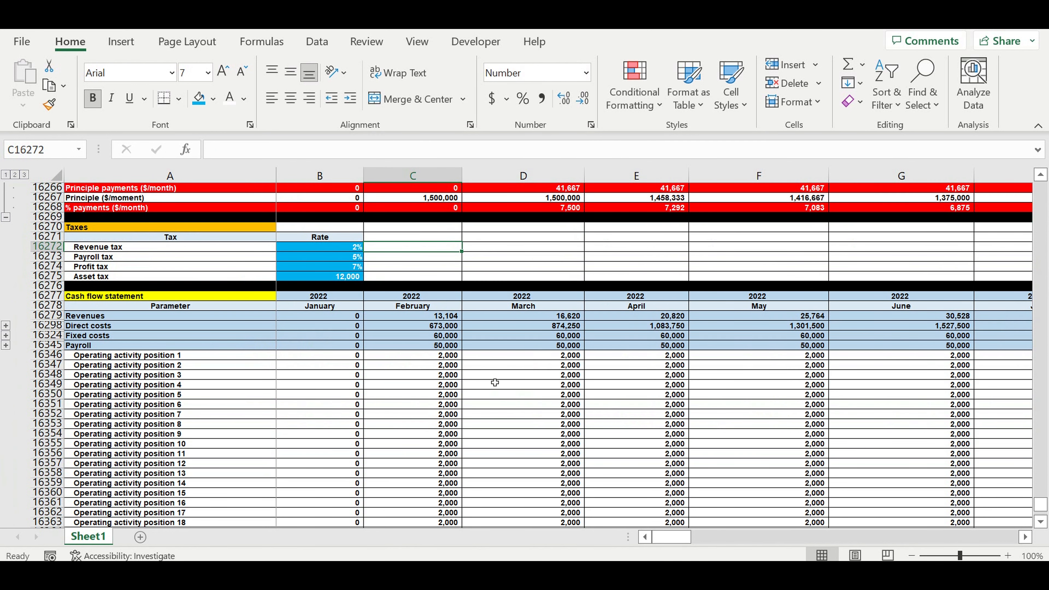
scroll(494, 383, "down", 7)
scroll(443, 348, "up", 2)
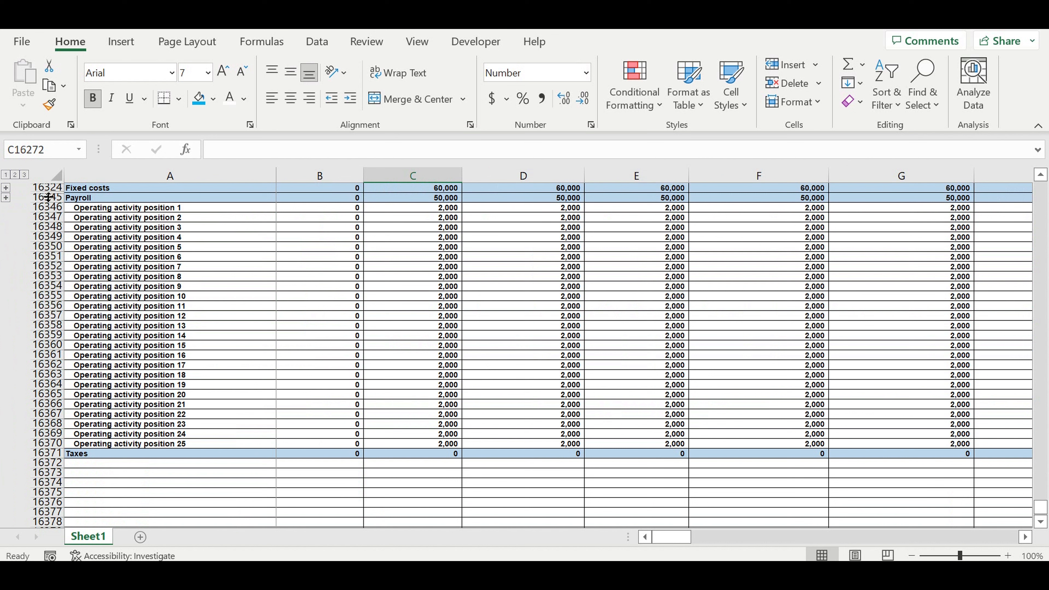
left_click_drag(48, 208, 50, 444)
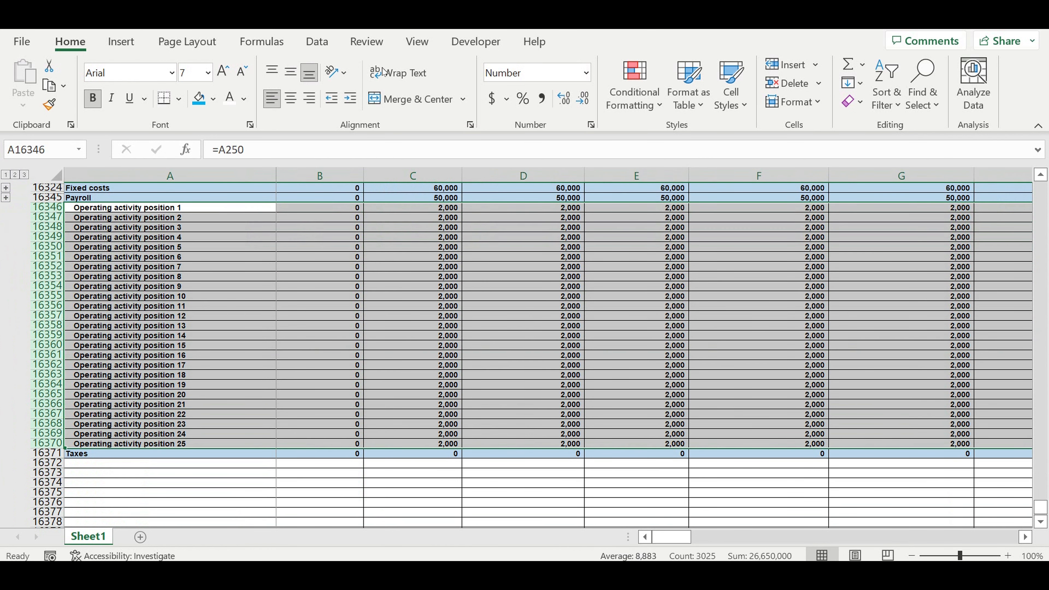
left_click(318, 42)
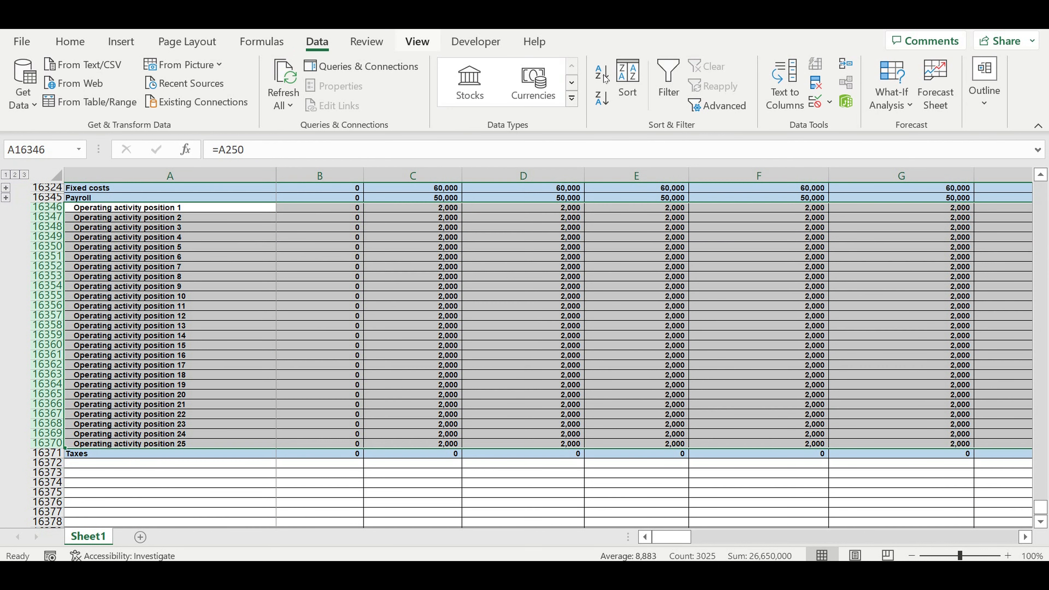
left_click(985, 89)
left_click(876, 184)
left_click(889, 203)
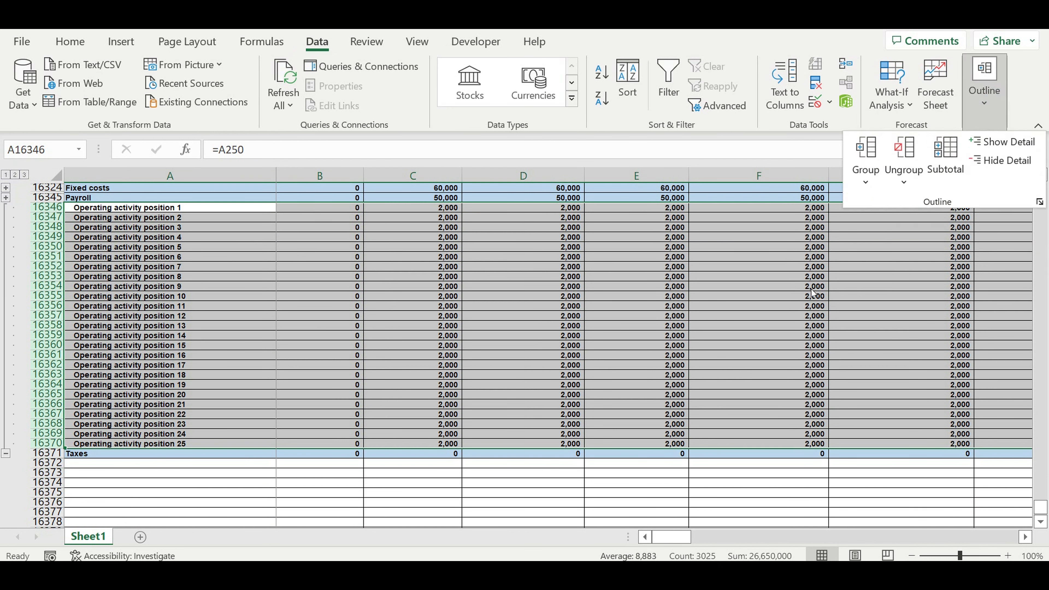
left_click(5, 453)
left_click(218, 284)
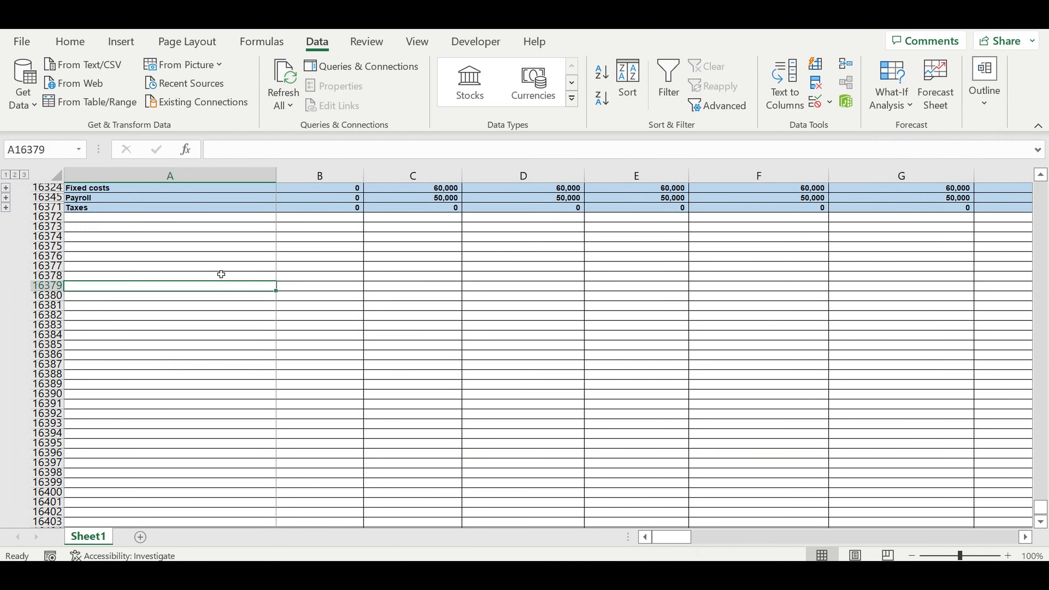
Link A16372 below the Taxes row to the revenue tax name with =A16272 and fill it down to A16375
scroll(248, 277, "up", 5)
double_click(87, 366)
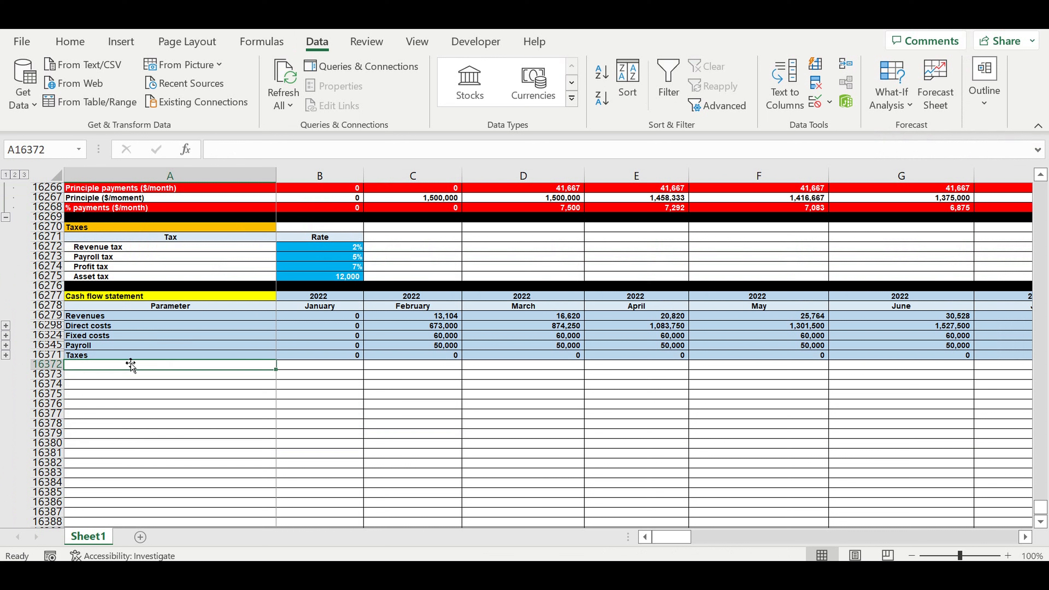
type("=")
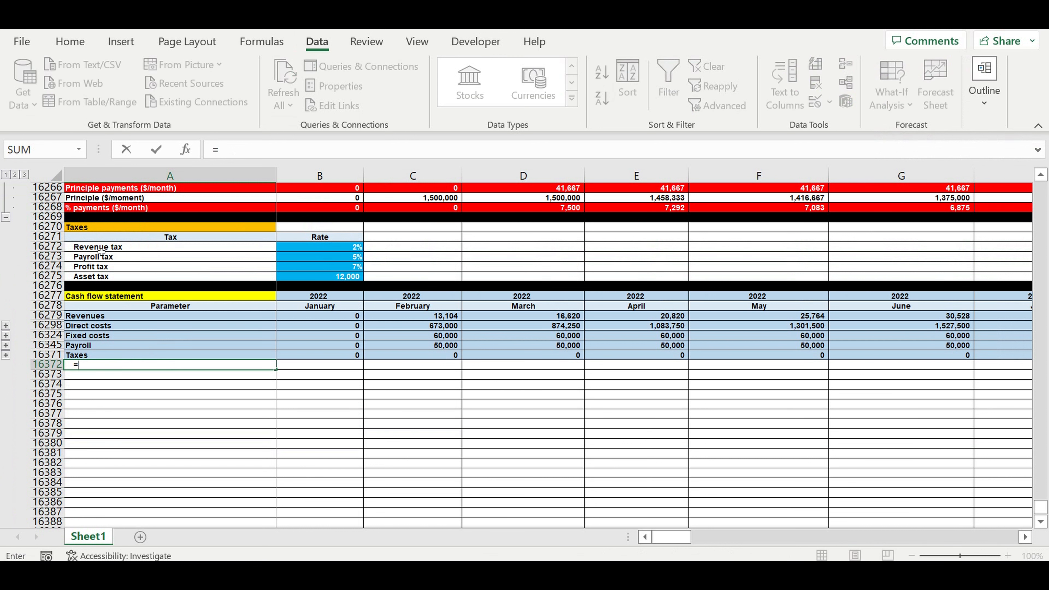
left_click(101, 251)
key("Return")
left_click(123, 363)
left_click_drag(281, 376, 271, 402)
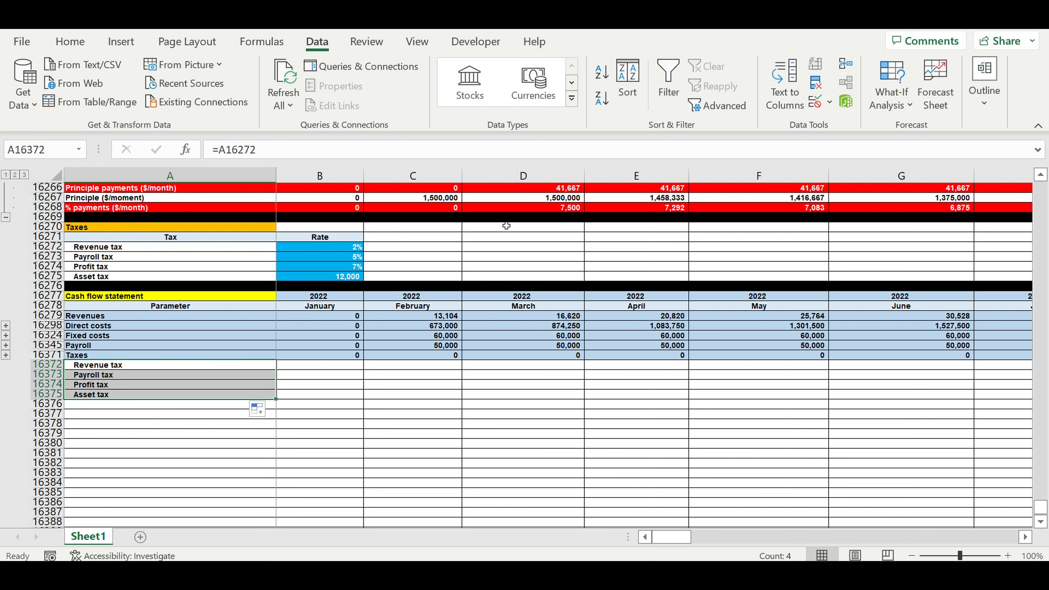
left_click(146, 434)
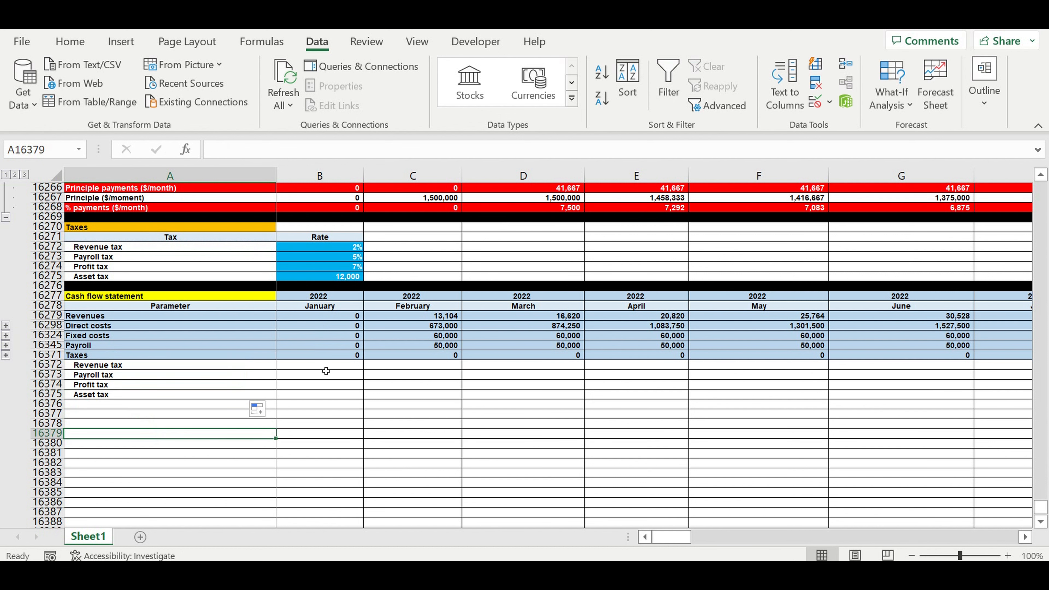
Change the January Taxes total in B16371 to sum the four tax rows, B16372:B16375
left_click(338, 358)
left_click(353, 150)
scroll(426, 417, "down", 2)
scroll(423, 406, "down", 2)
left_click_drag(365, 489, 353, 289)
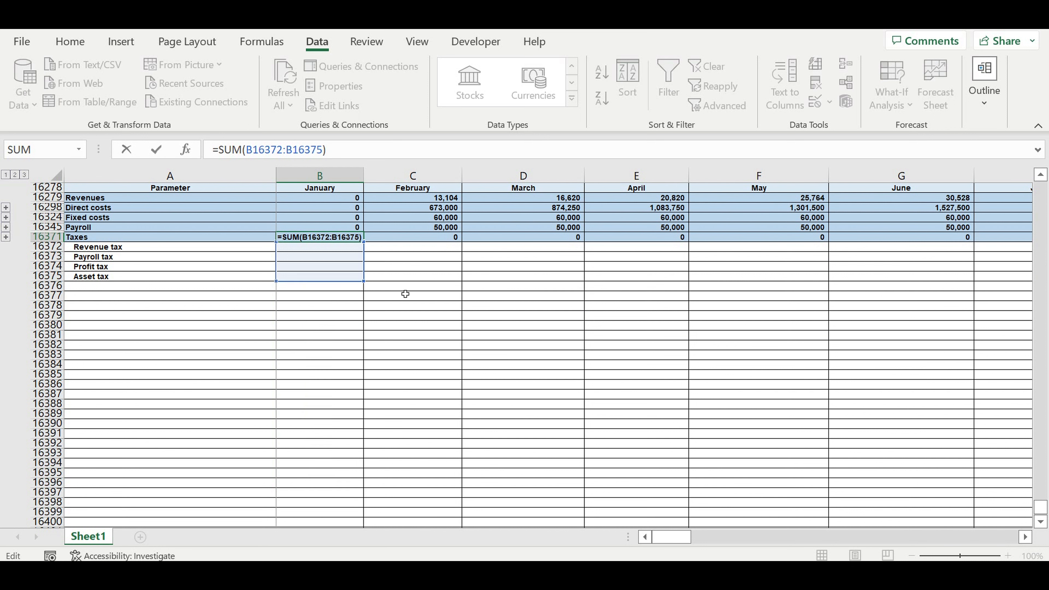
key("Return")
Calculate January revenue tax in B16372 as revenues times an absolute reference to its rate, =B16279*$B$16272
scroll(401, 254, "up", 2)
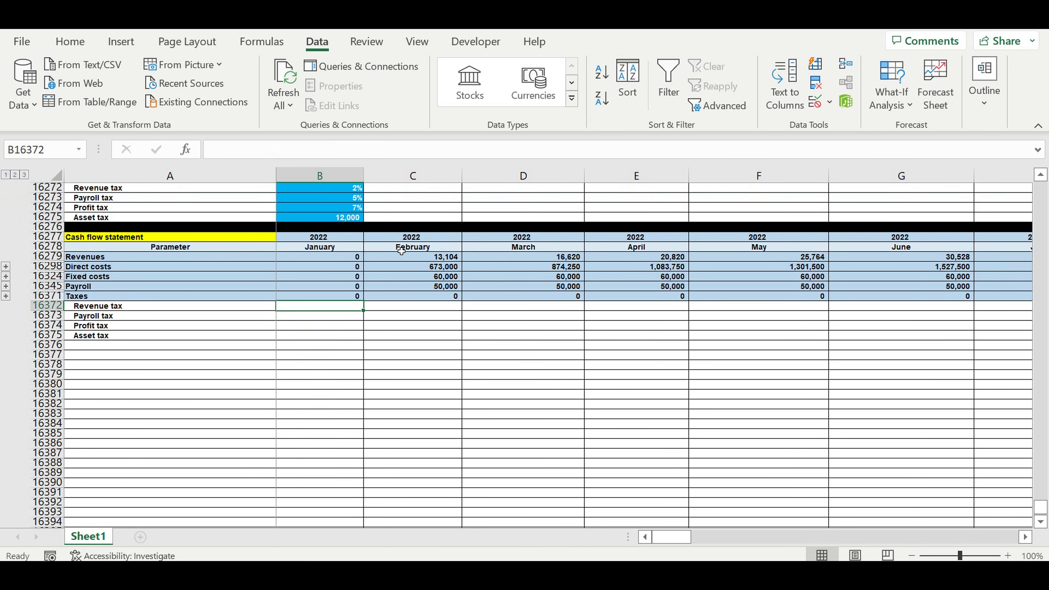
type("=")
left_click(328, 258)
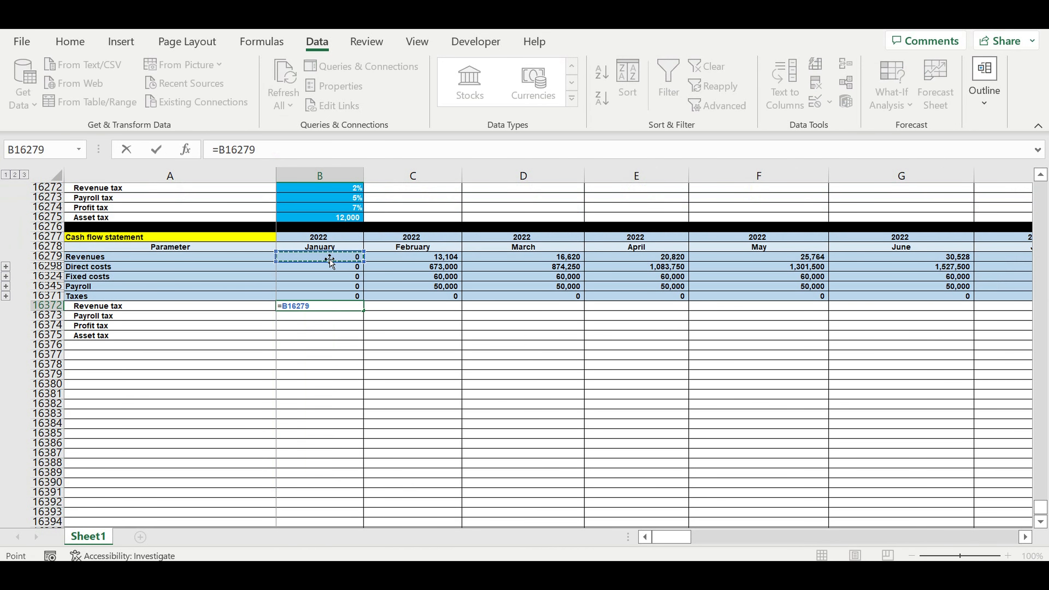
type("*")
scroll(351, 261, "up", 2)
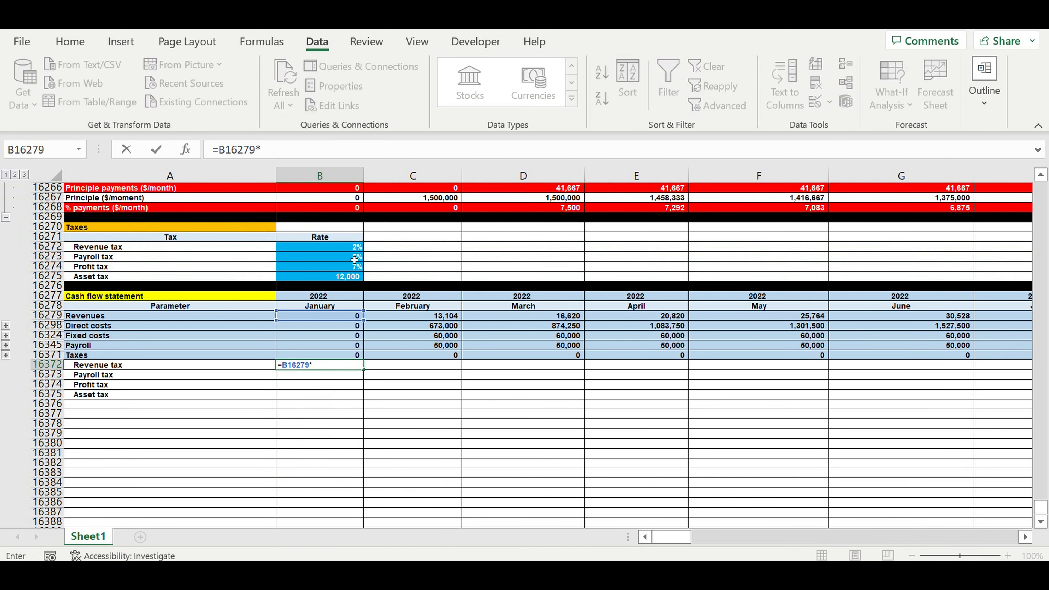
left_click(325, 250)
left_click(261, 151)
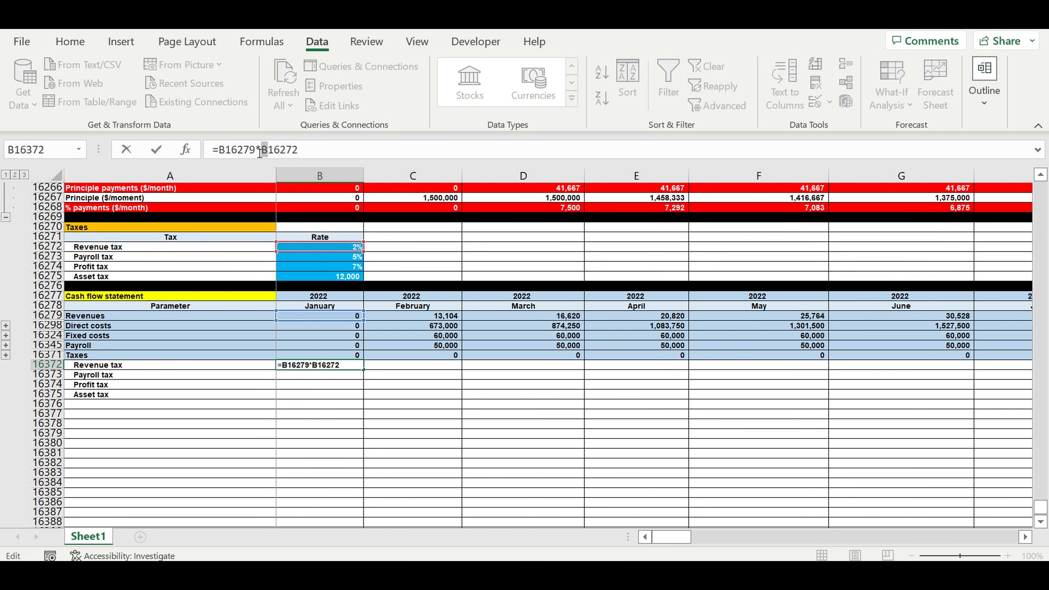
left_click(262, 148)
type("$")
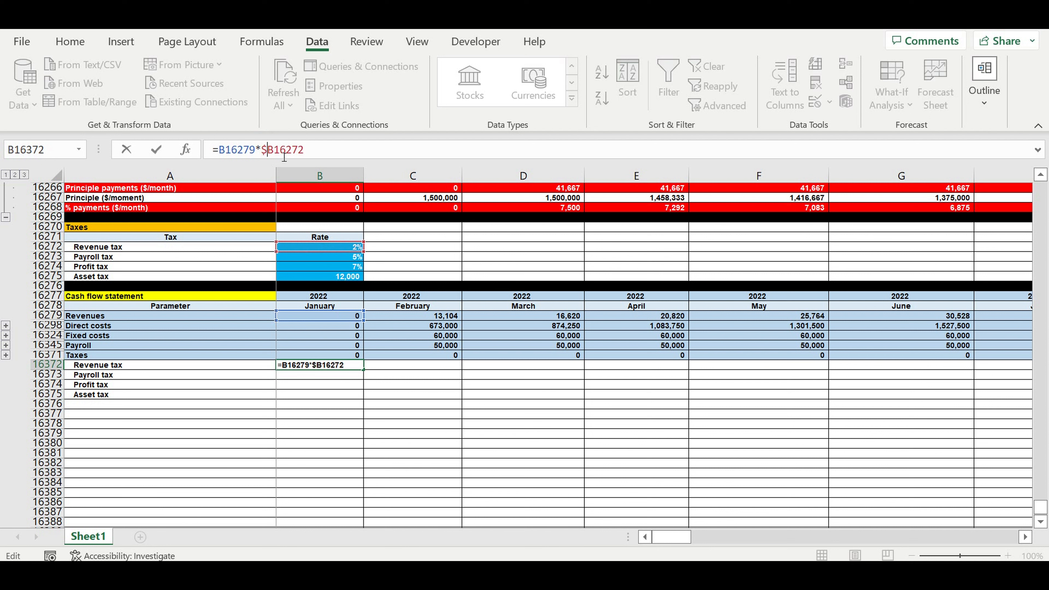
left_click(273, 150)
type("$")
key("Return")
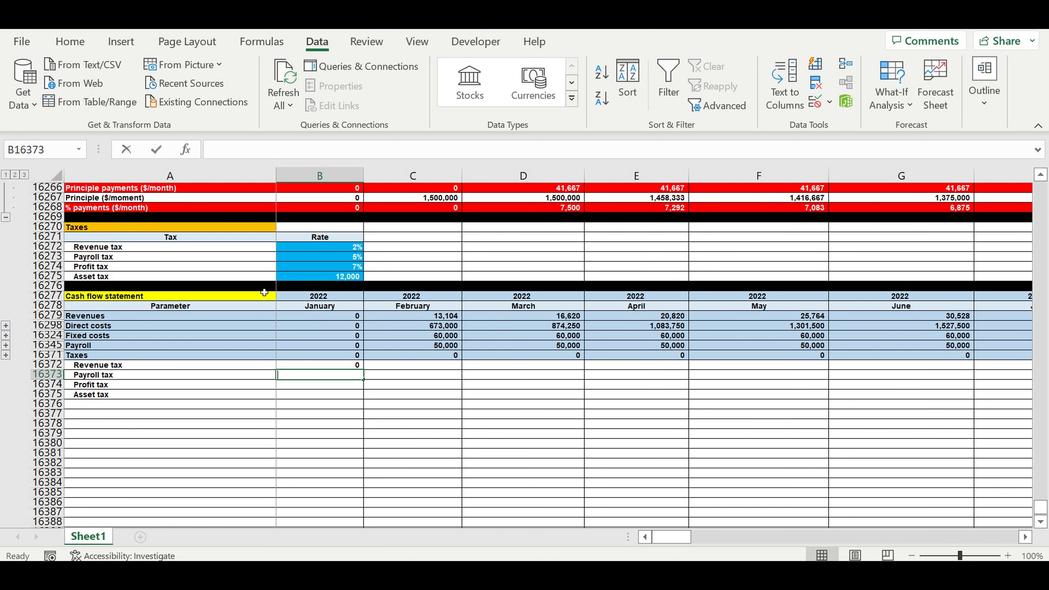
Calculate January payroll tax in B16373 as payroll times an absolute reference to its rate, =B16345*$B$16273
type("=")
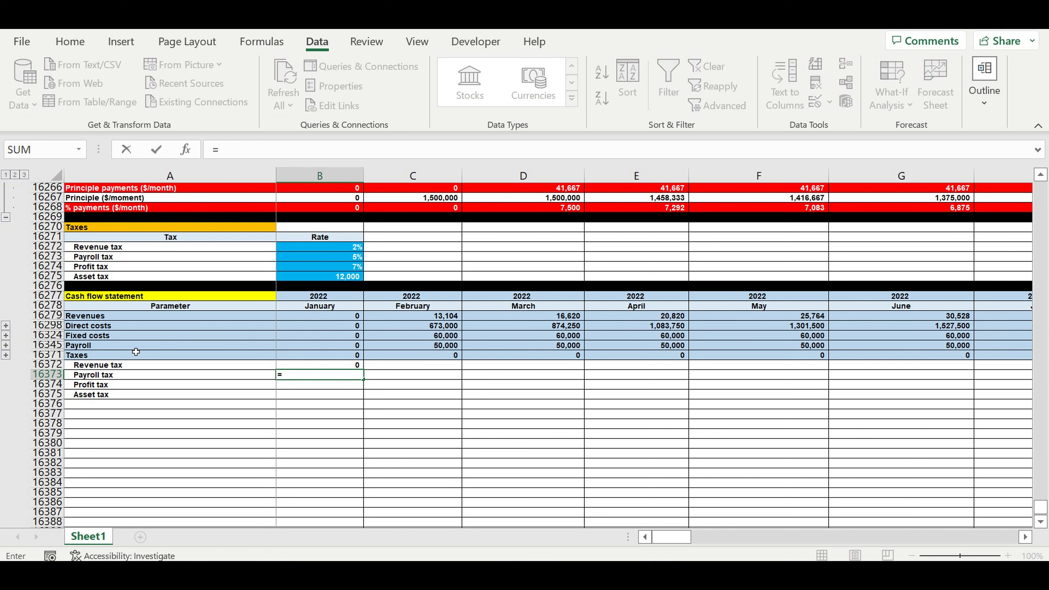
left_click(343, 349)
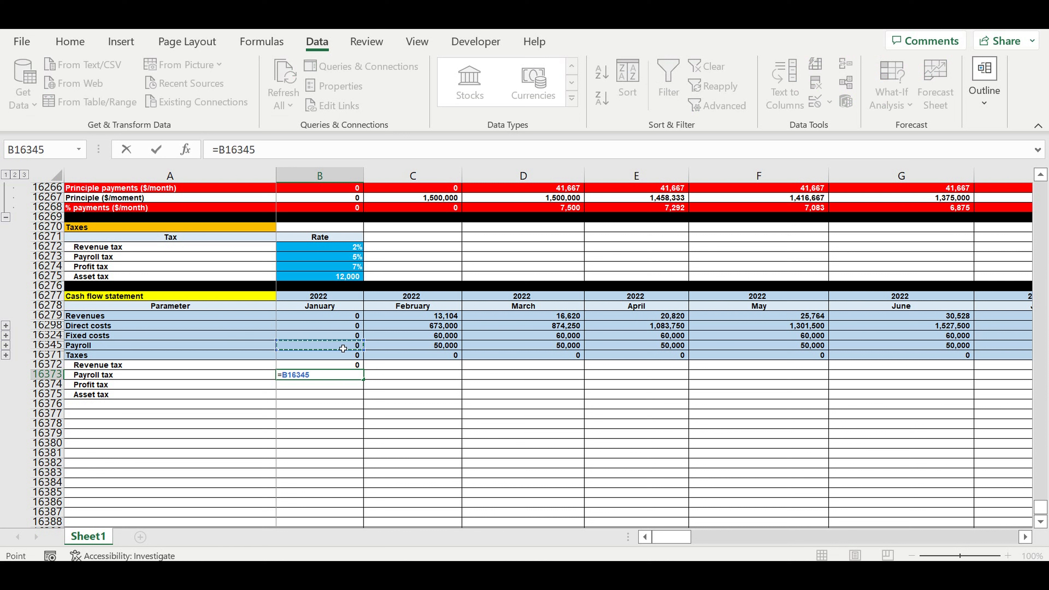
type("*")
left_click(338, 259)
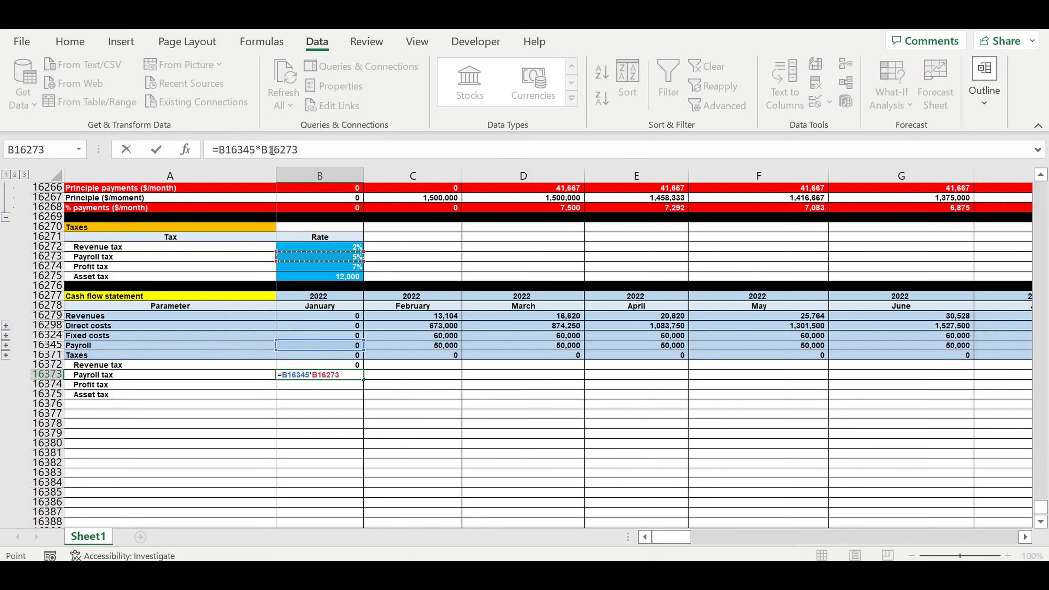
left_click(288, 155)
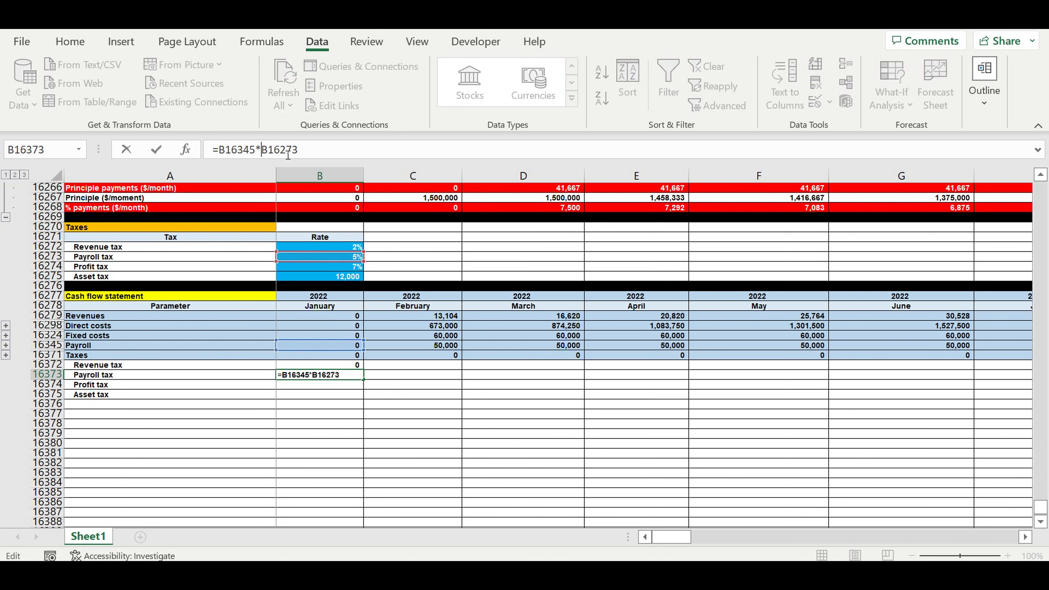
key("Left")
type("$")
key("Right")
type("$")
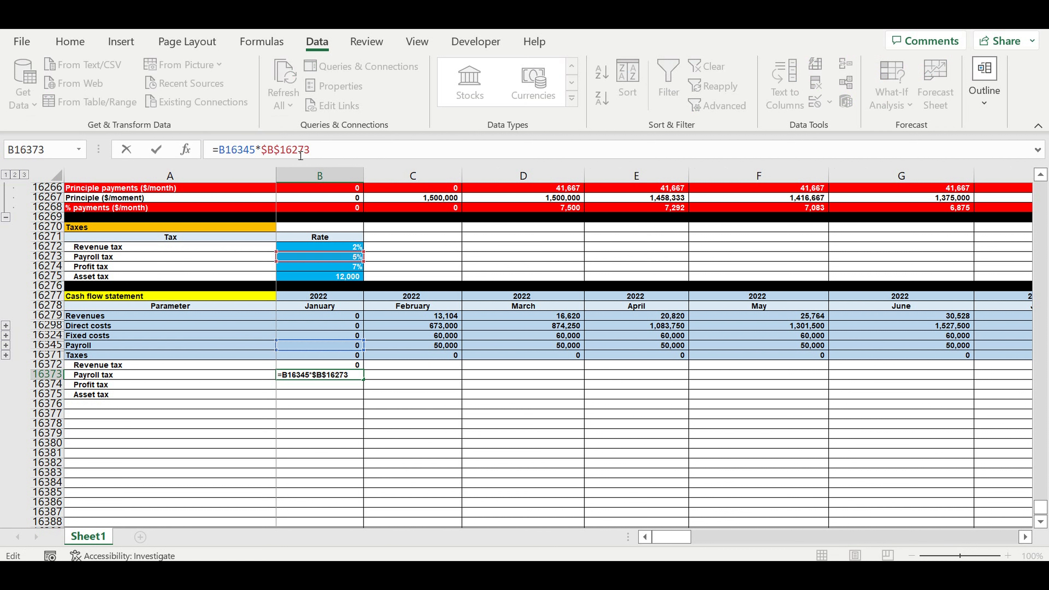
key("Return")
Calculate January asset tax in B16375 as the fixed asset tax amount times the operating activity (0-1-1) timeline flag, =$B$16275*B21
left_click(340, 398)
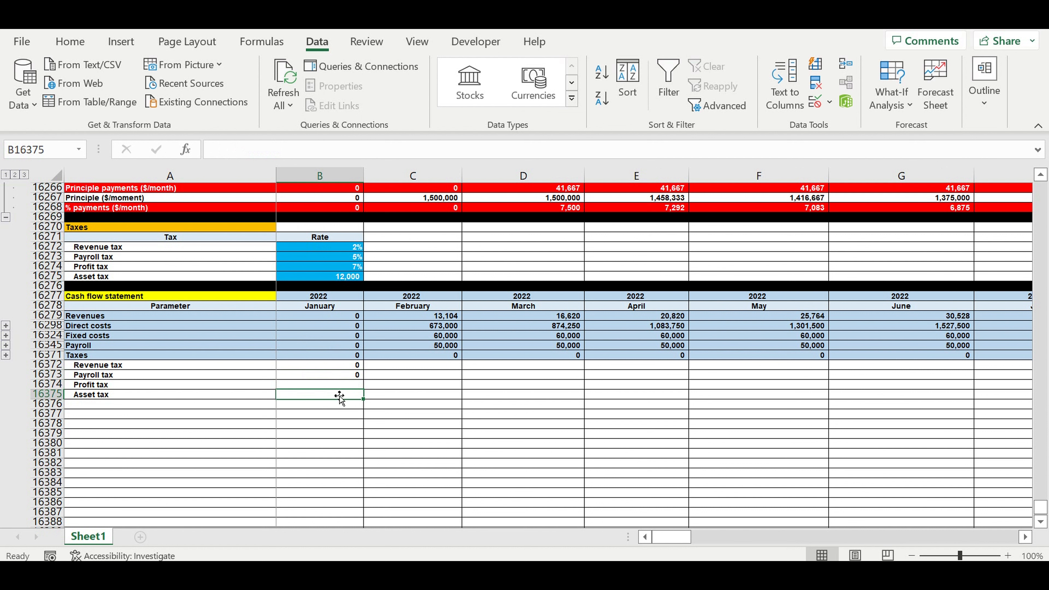
type("=")
left_click(336, 280)
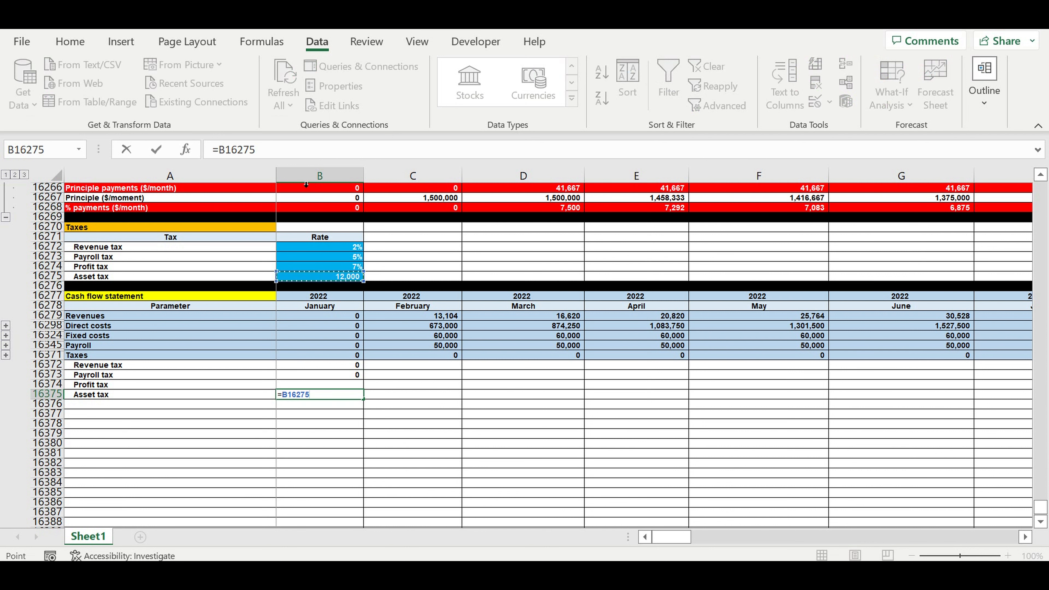
left_click(218, 149)
type("$")
left_click(234, 150)
type("$")
left_click(286, 150)
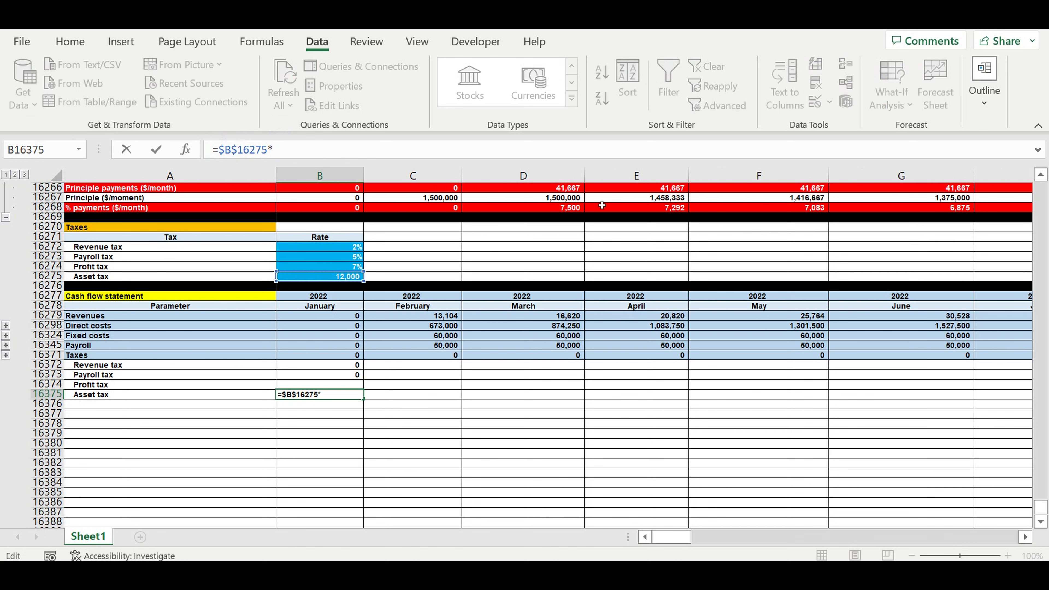
left_click_drag(1043, 505, 1023, 126)
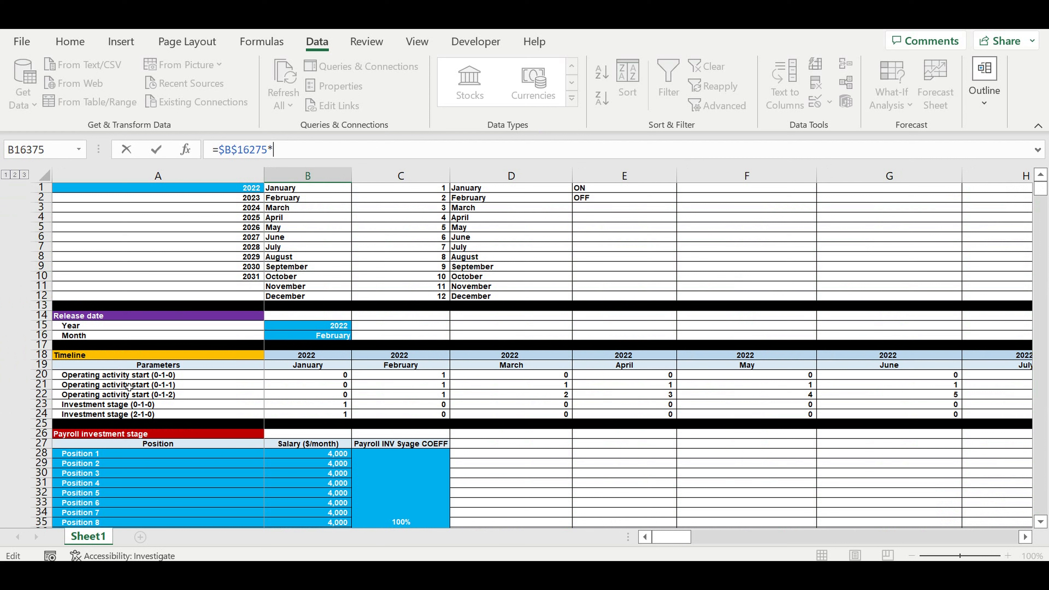
left_click(326, 388)
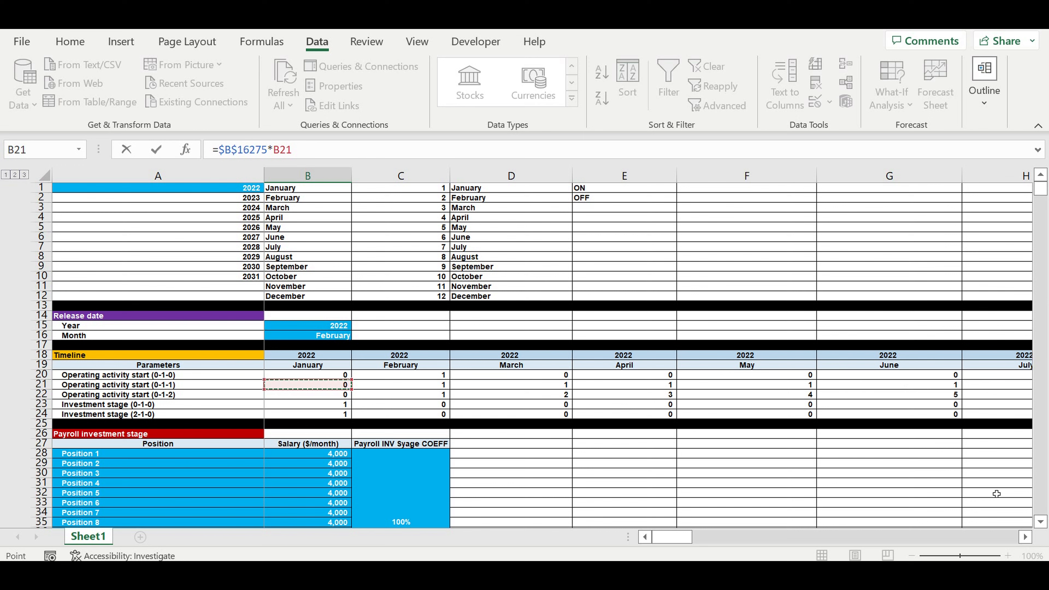
left_click(1027, 537)
left_click(1027, 537)
left_click(1027, 538)
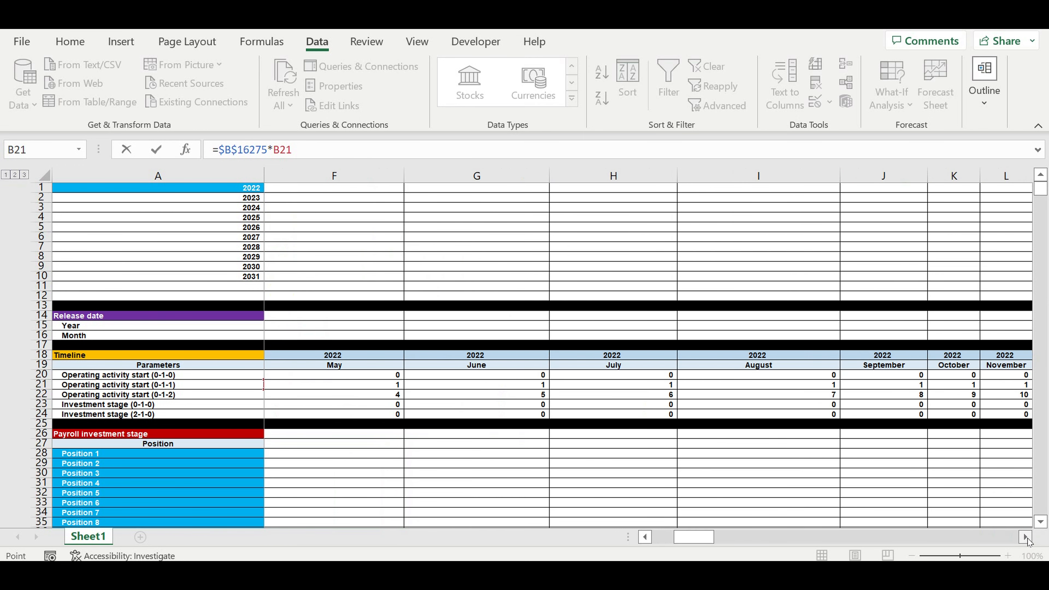
key("Escape")
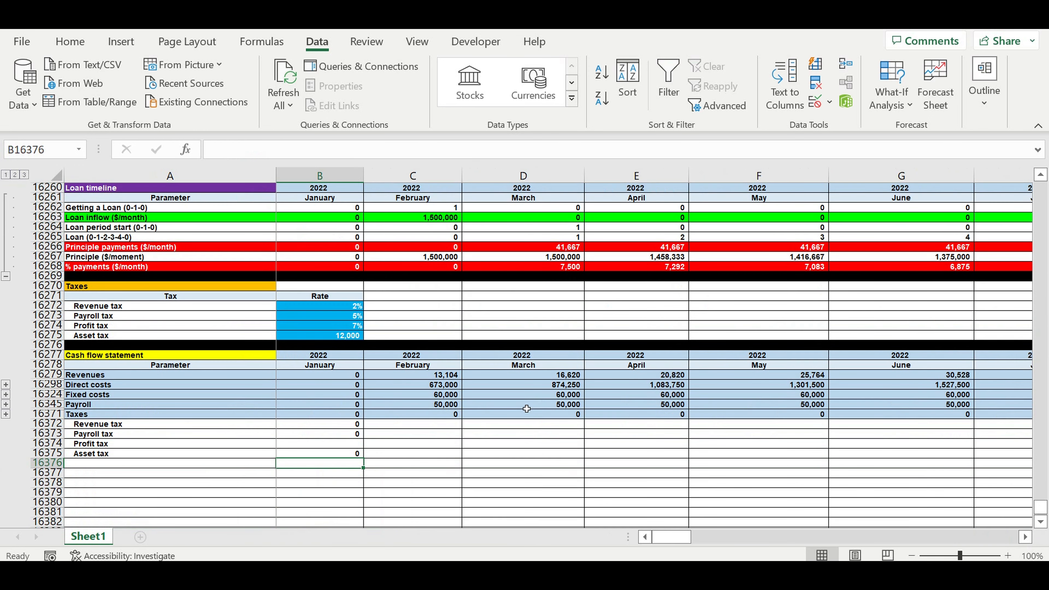
Fill the January tax formulas in B16371:B16375 across all months to December 2031 in column DQ
scroll(527, 409, "down", 2)
left_click_drag(349, 356, 954, 414)
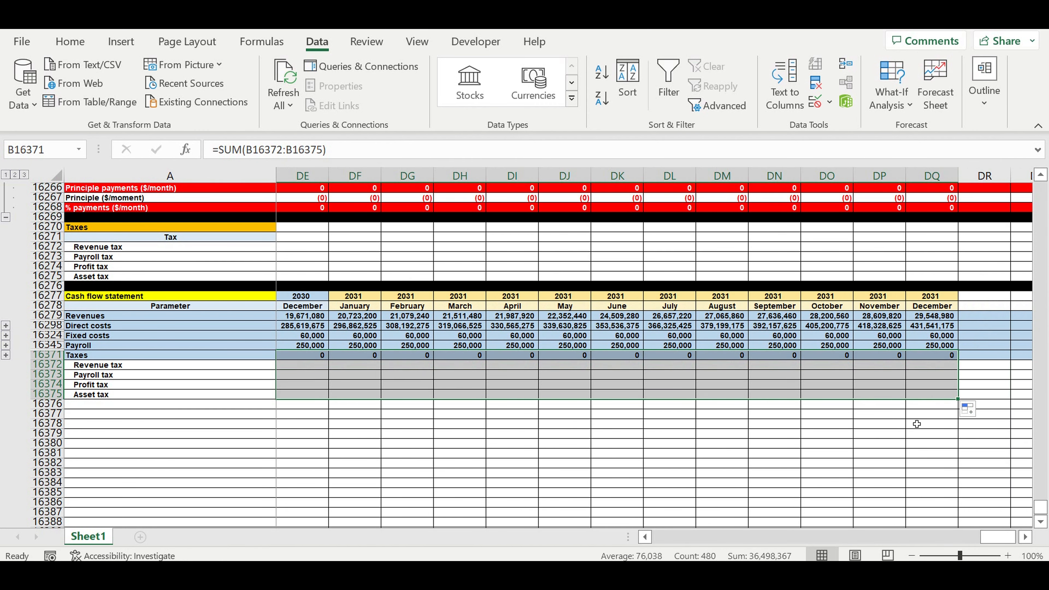
left_click(808, 429)
left_click_drag(1006, 539, 394, 509)
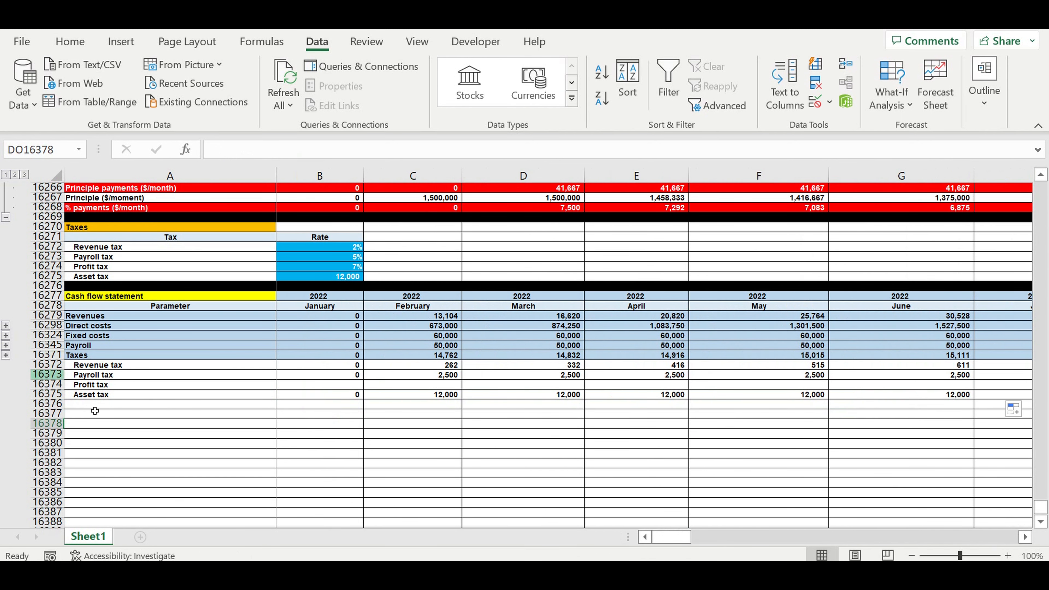
Label A16376, below the Asset tax row, as "Result from operating activity"
left_click(91, 405)
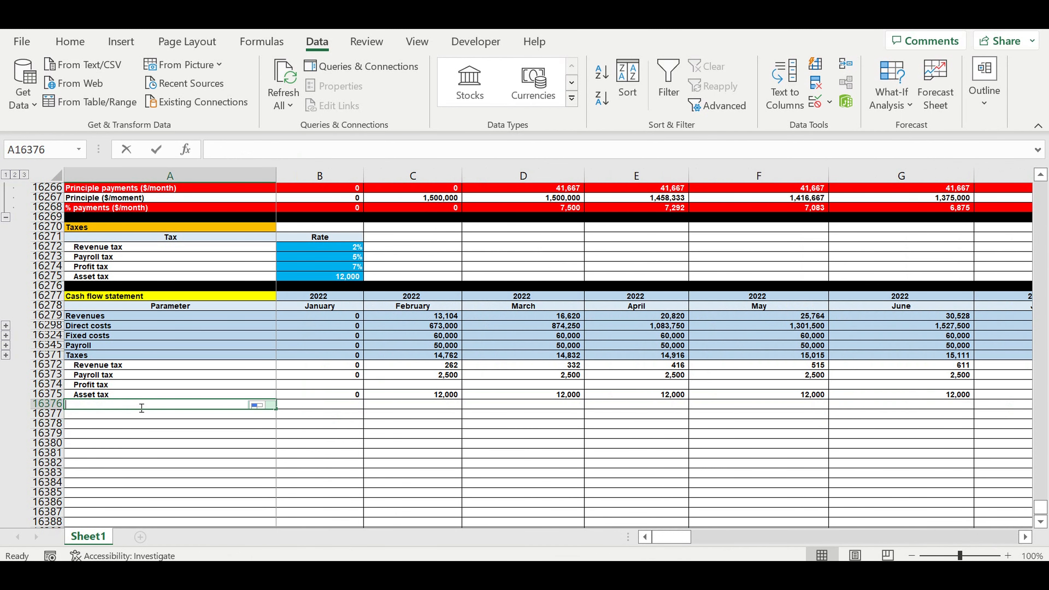
type("Result from operat")
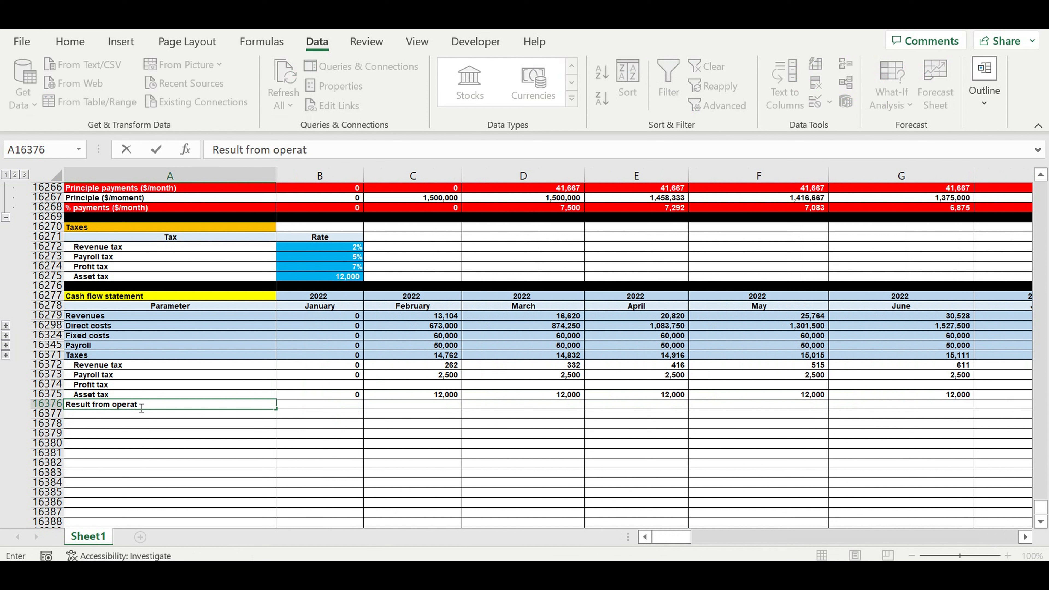
type("ing activity")
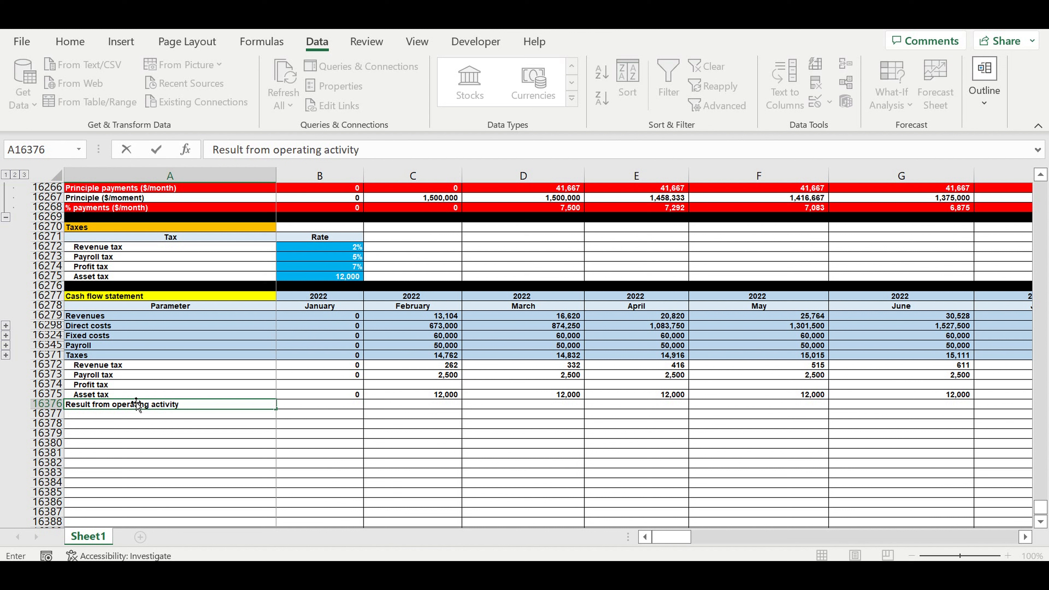
left_click(128, 435)
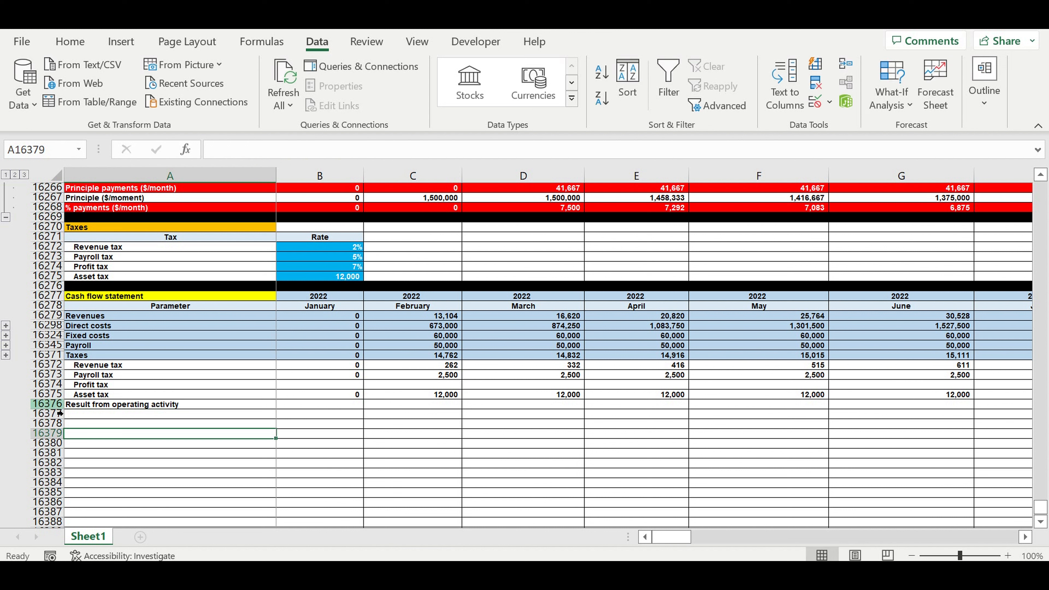
Fill the entire Result from operating activity row 16376 with yellow
left_click(47, 407)
left_click(68, 39)
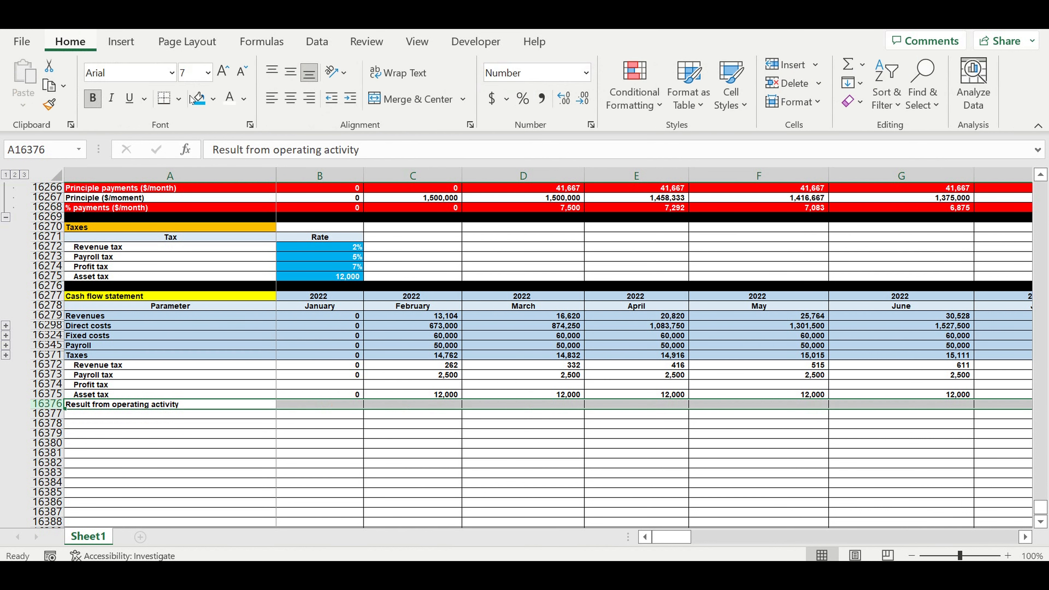
left_click(214, 99)
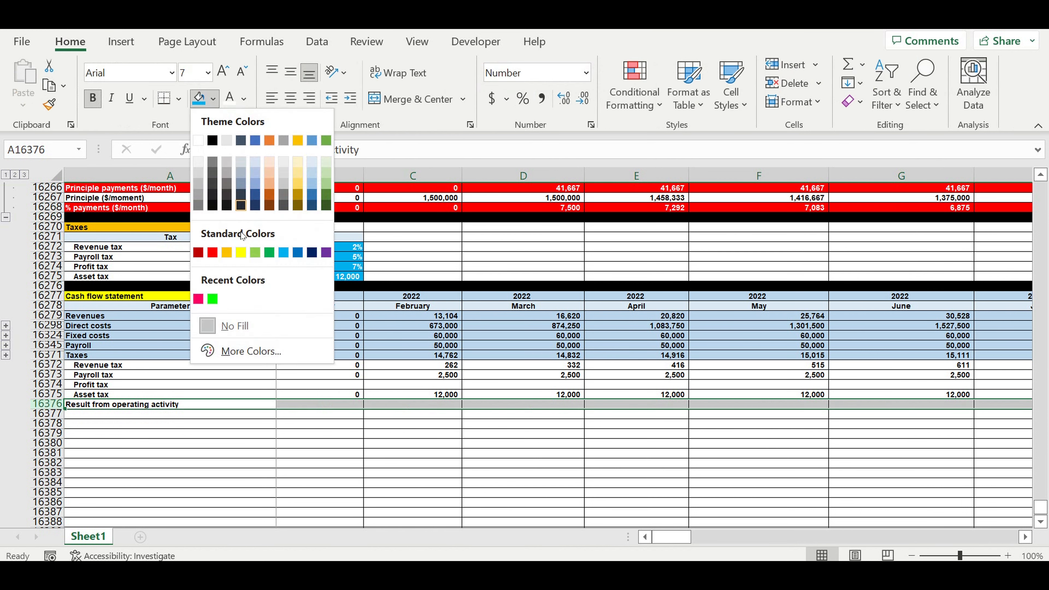
left_click(226, 252)
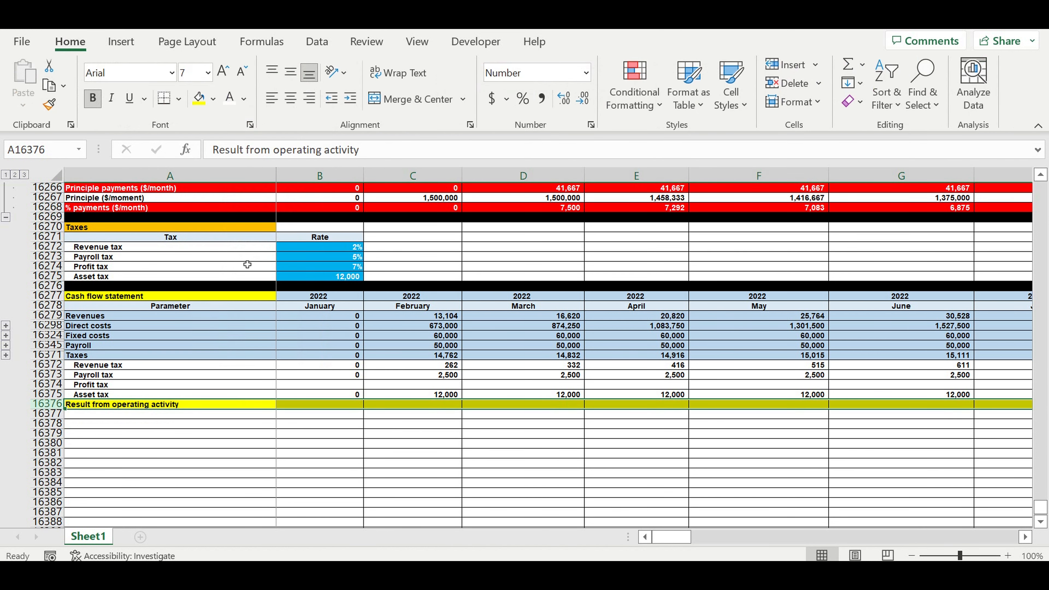
left_click(291, 453)
Calculate the January operating result in B16376 as revenues minus direct costs, fixed costs, payroll and taxes, =B16279-B16298-B16324-B16345-B16371
left_click(336, 407)
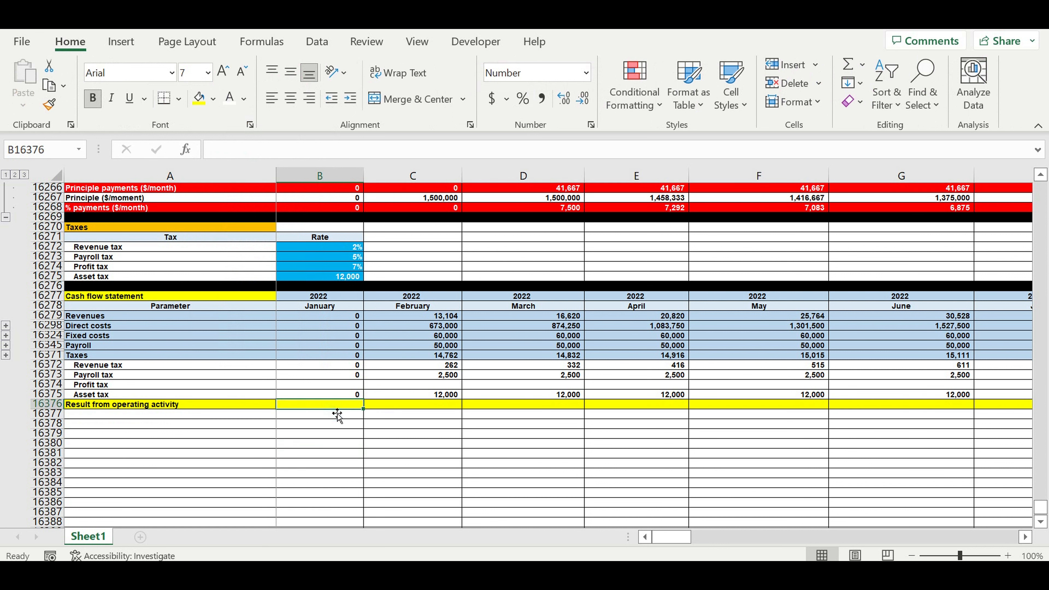
type("=")
left_click(325, 317)
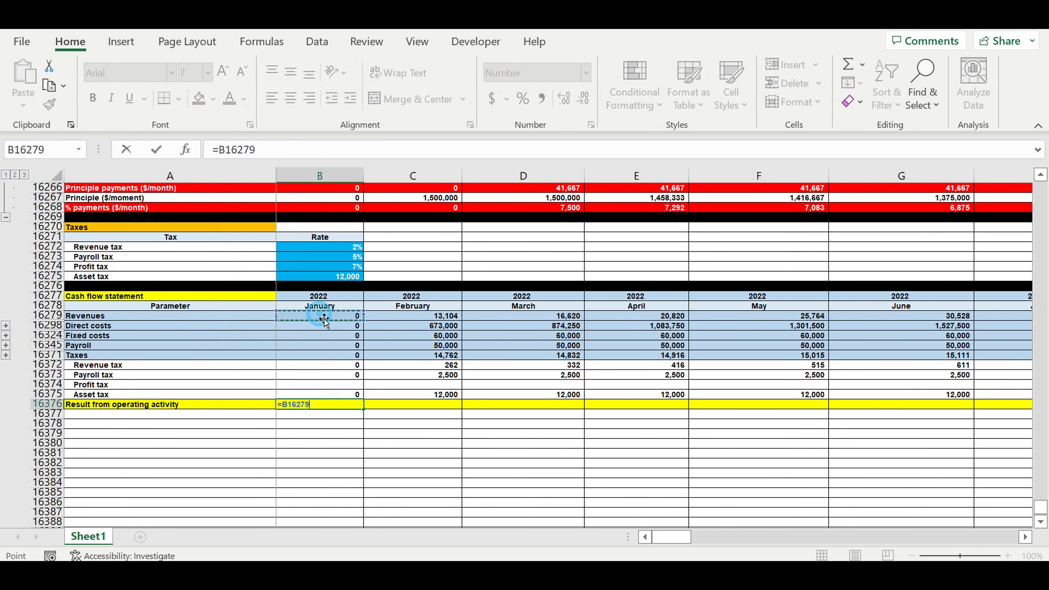
type("-")
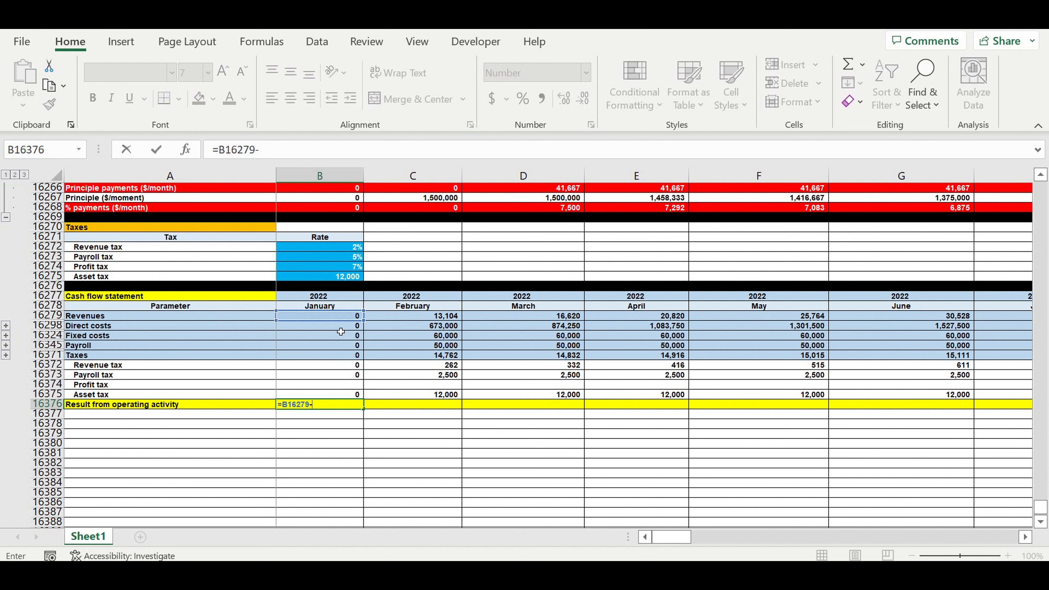
left_click(338, 327)
type("-")
left_click(330, 340)
type("-")
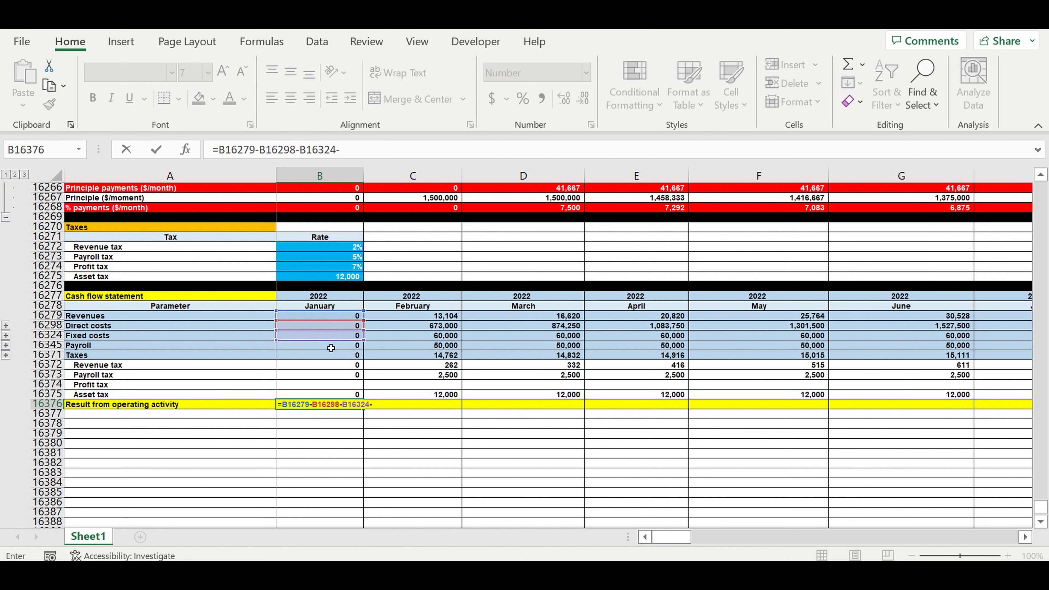
left_click(328, 347)
type("-")
left_click(299, 356)
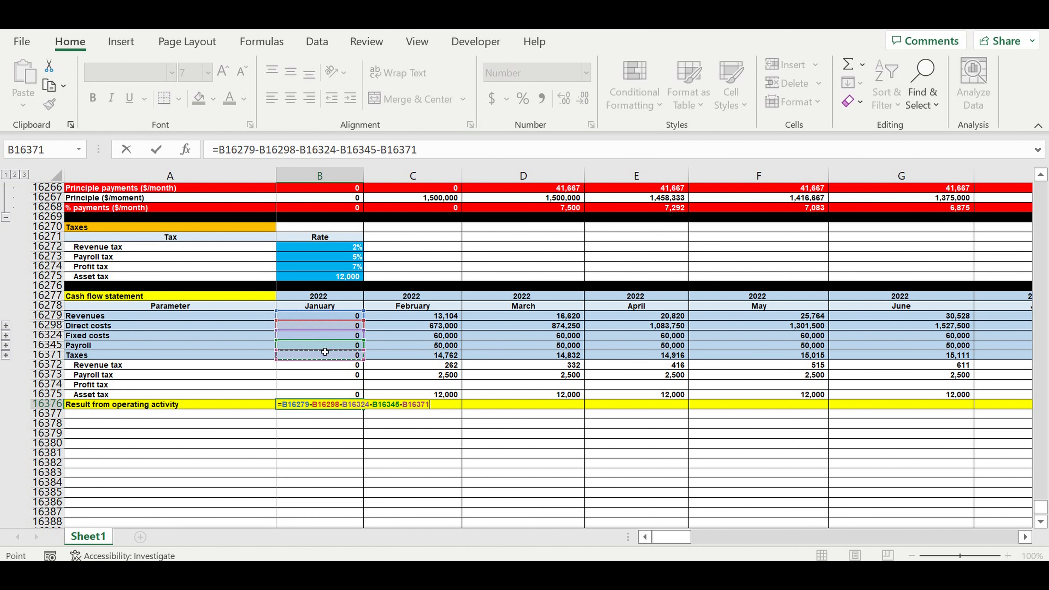
key("Return")
Group the four individual tax rows, 16372 to 16375, under Taxes in the cash flow statement
scroll(333, 336, "down", 2)
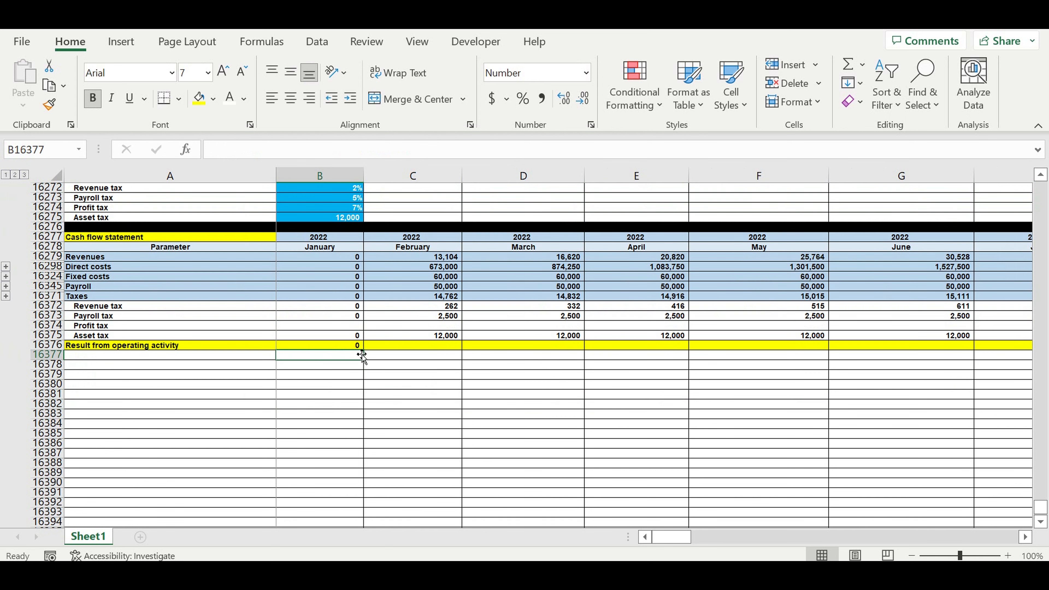
left_click(344, 347)
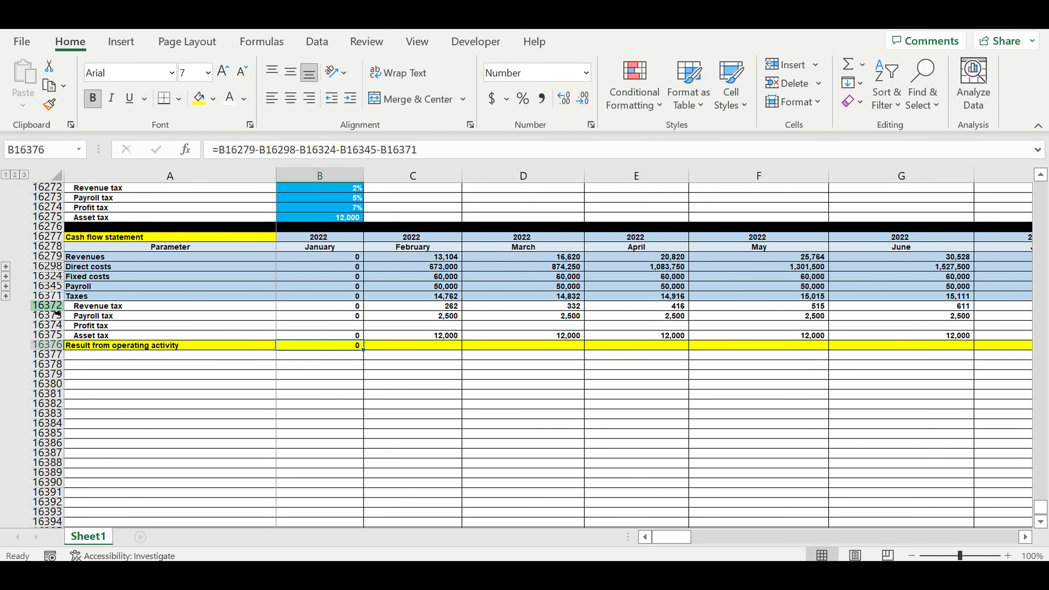
left_click_drag(47, 306, 47, 335)
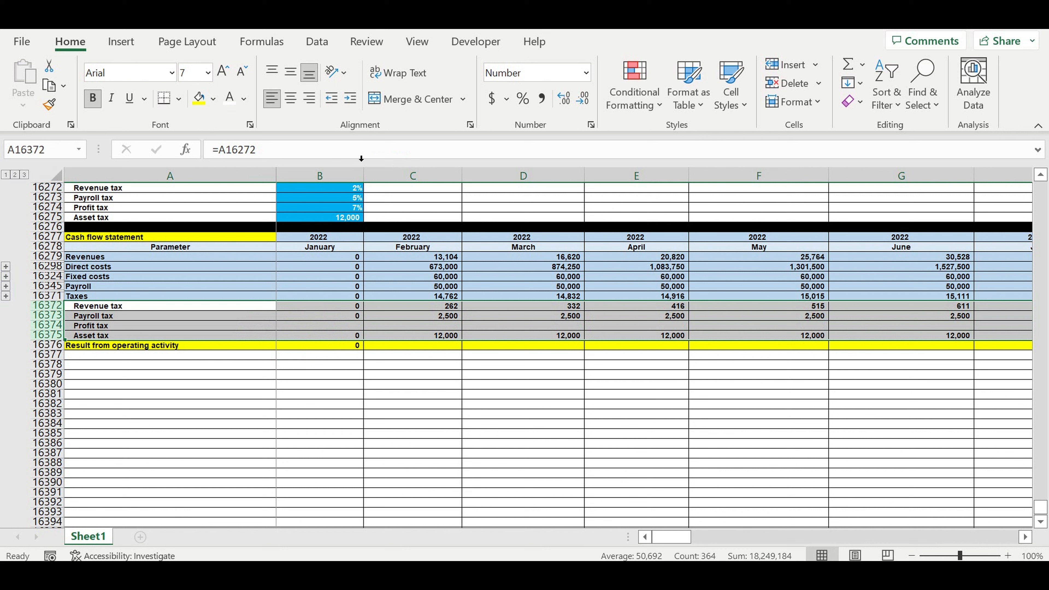
left_click(416, 41)
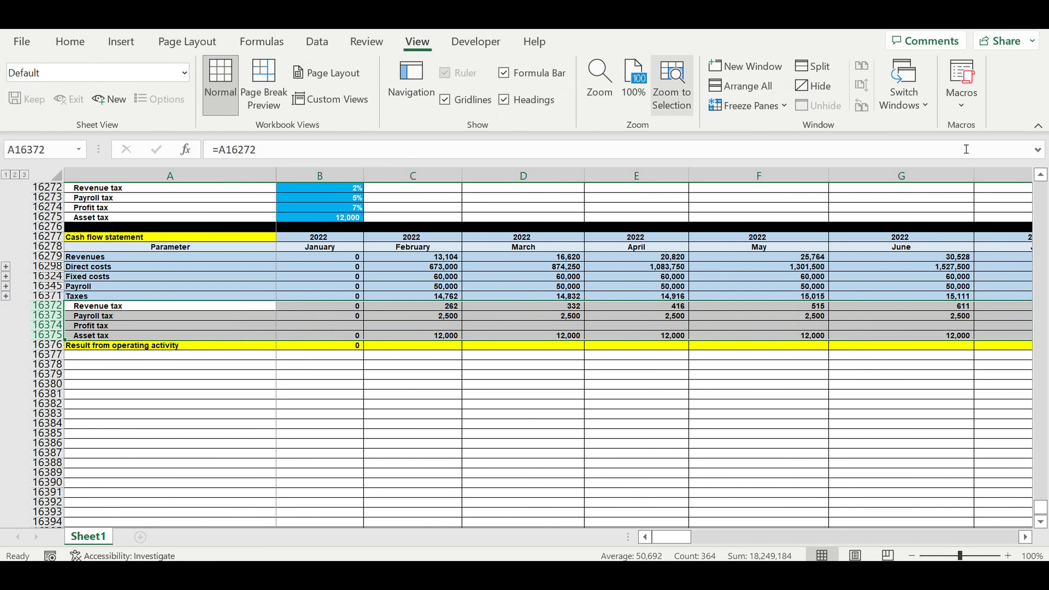
left_click(317, 42)
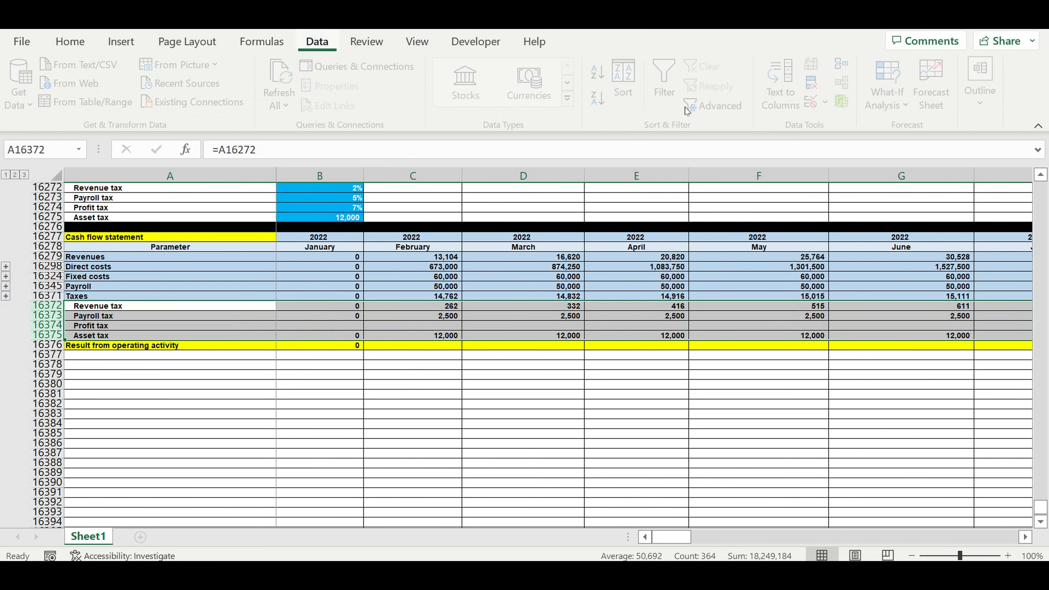
left_click(996, 101)
left_click(871, 177)
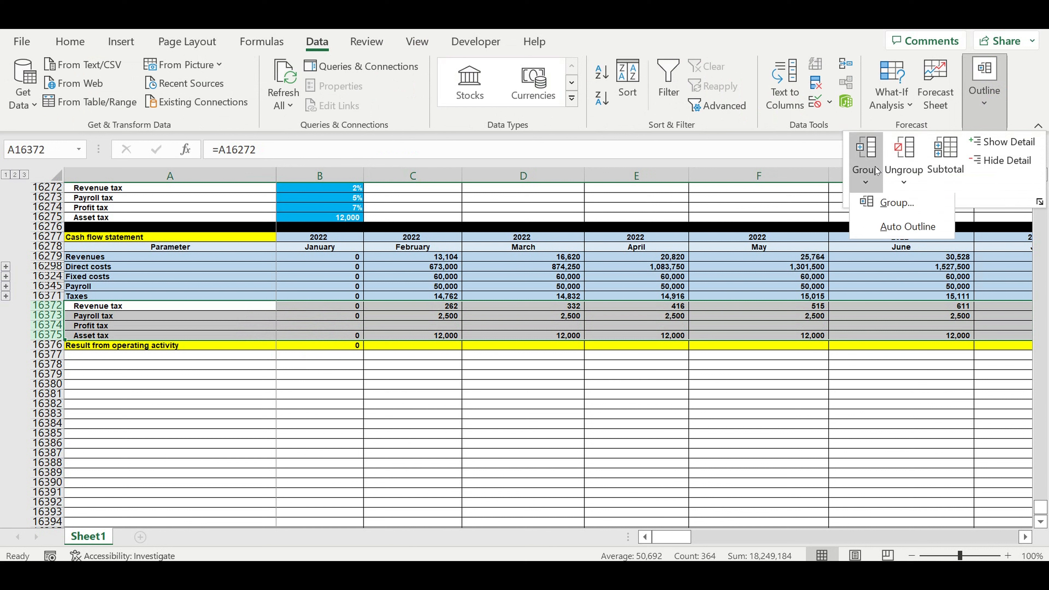
left_click(885, 205)
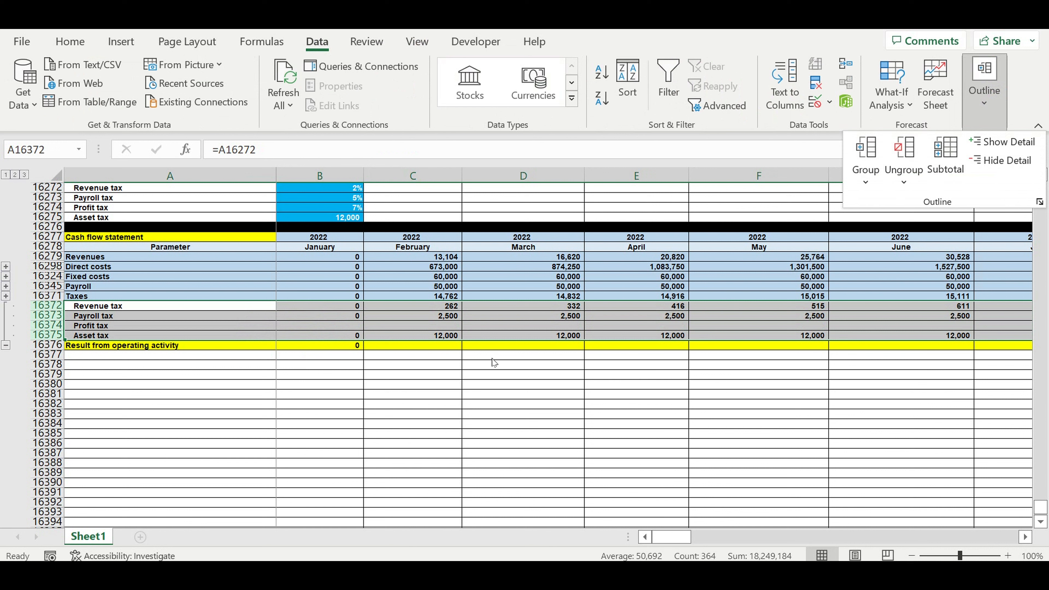
left_click(396, 361)
left_click(211, 372)
left_click(499, 390)
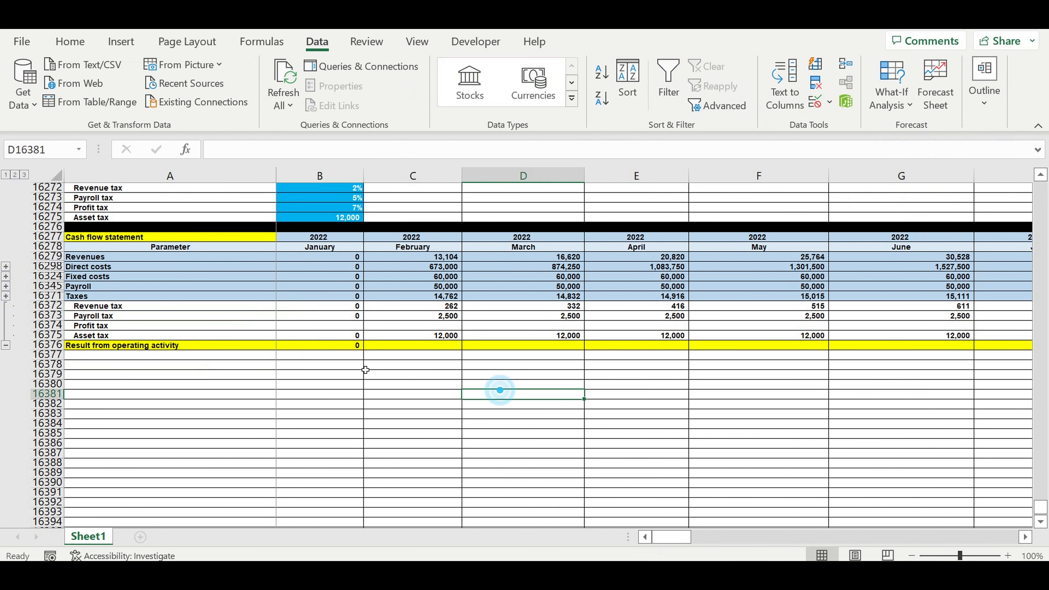
Extend the January operating result formula in B16376 across all months to December 2031 in column DQ
left_click(50, 326)
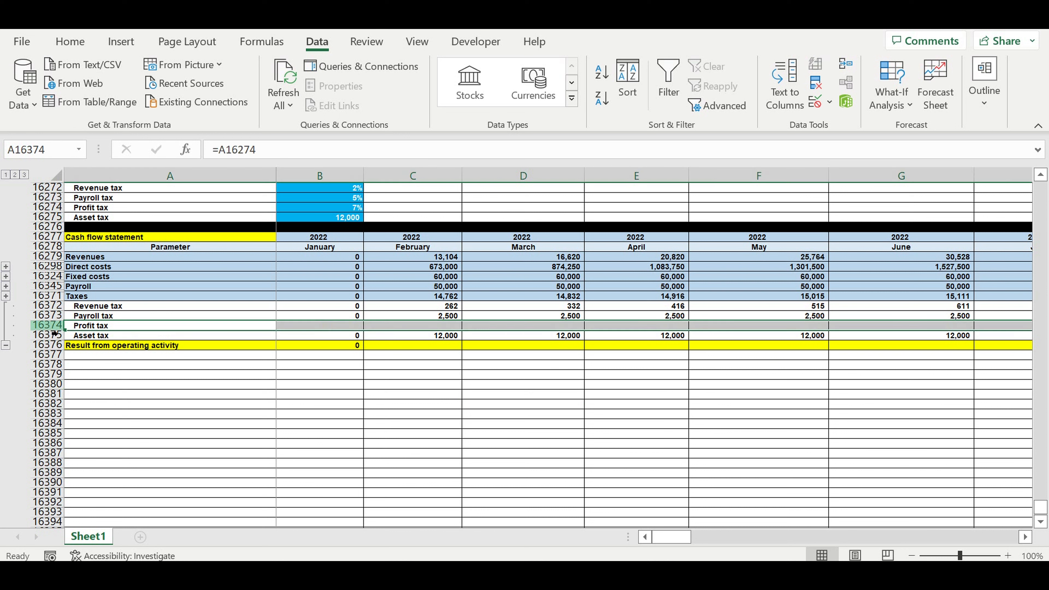
left_click(317, 425)
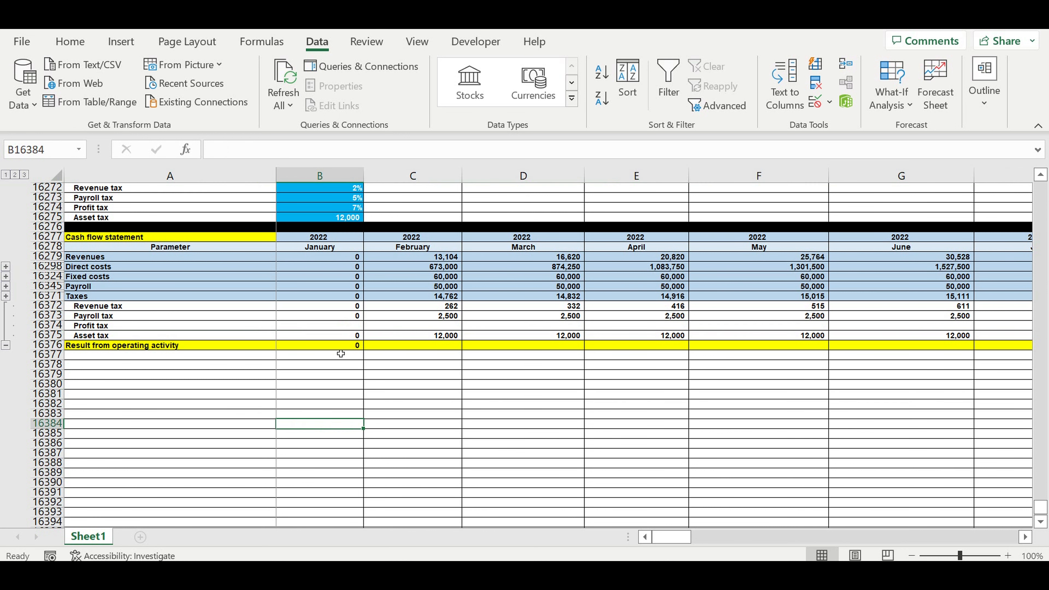
left_click(352, 347)
left_click_drag(367, 352, 973, 345)
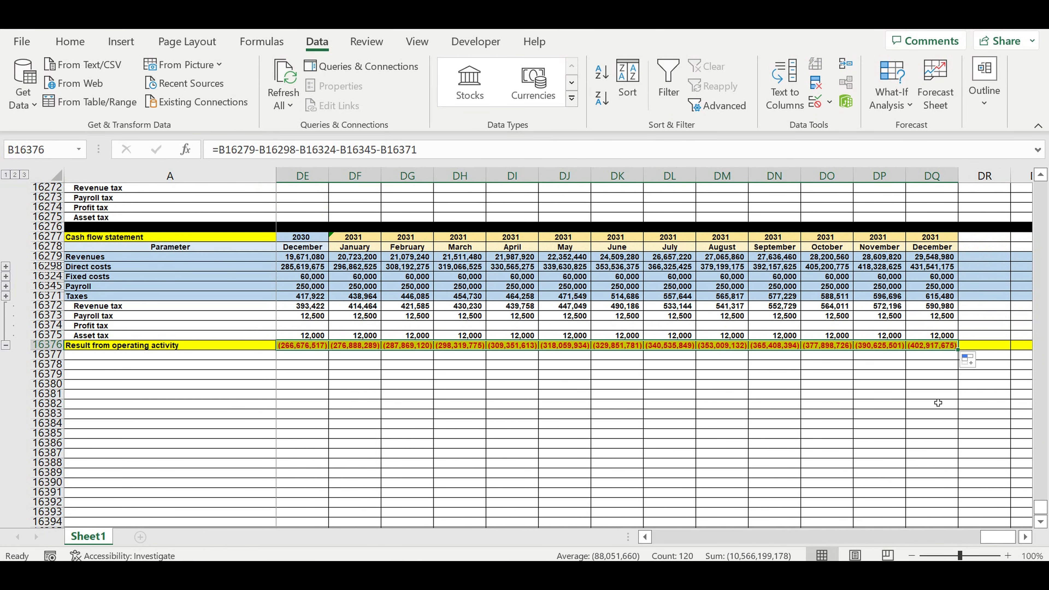
left_click(897, 403)
left_click_drag(998, 537, 375, 469)
Label A16377, below the operating result row, as "Total investment"
left_click(140, 364)
left_click(144, 356)
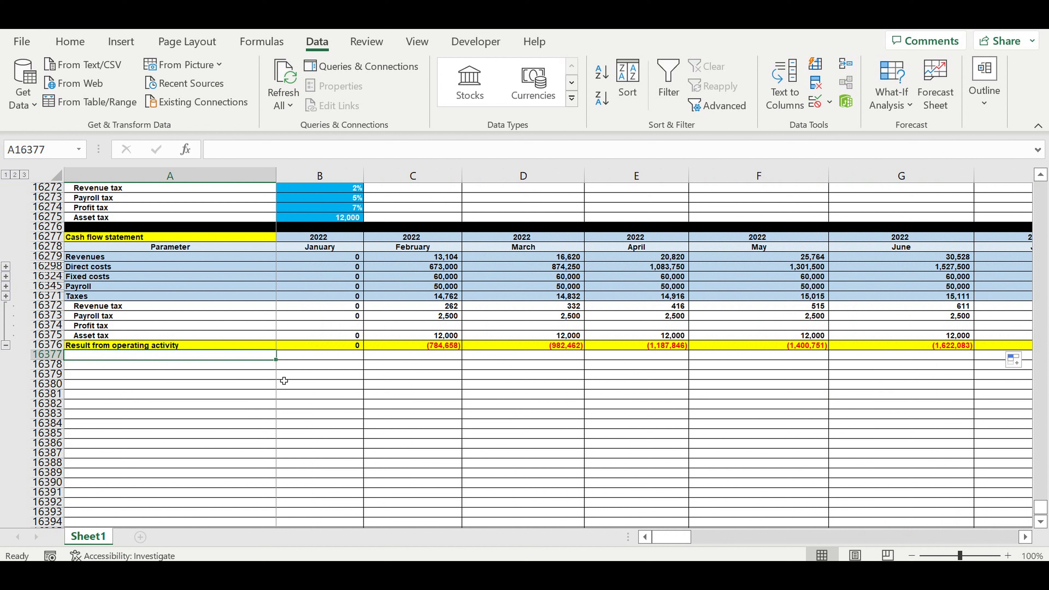
type("ti")
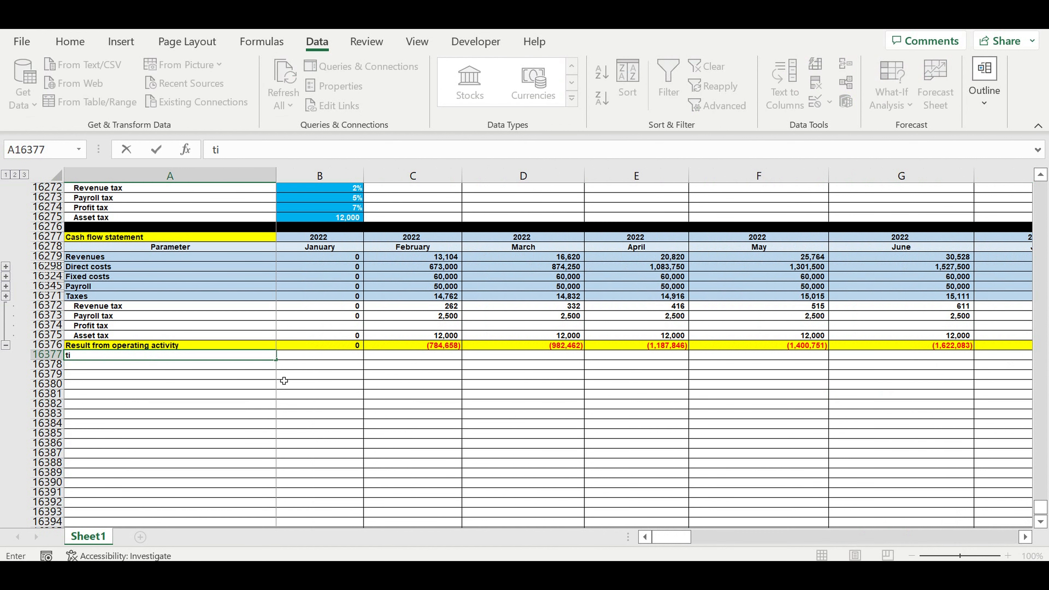
type("tal investment")
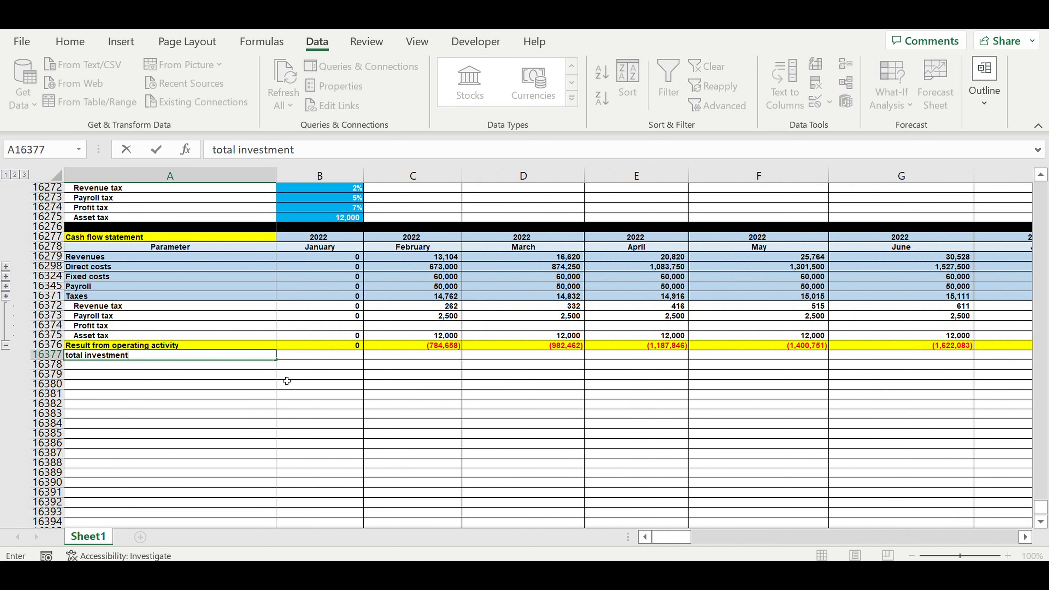
left_click(215, 155)
key("BackSpace")
type("T")
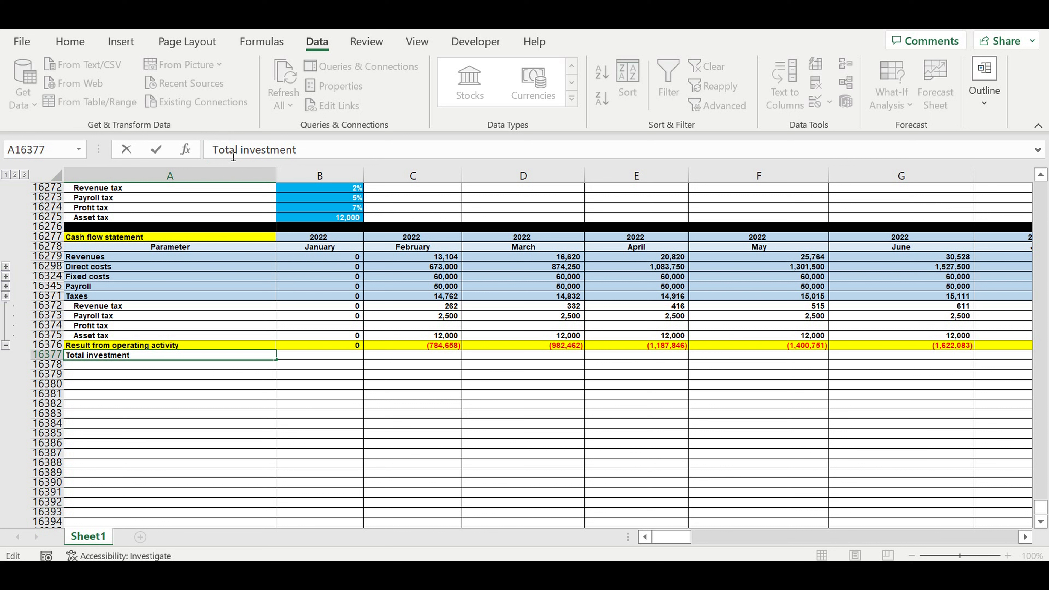
key("Return")
Fill the entire Total investment row 16377 with the palest blue theme shade
left_click(179, 405)
left_click(85, 365)
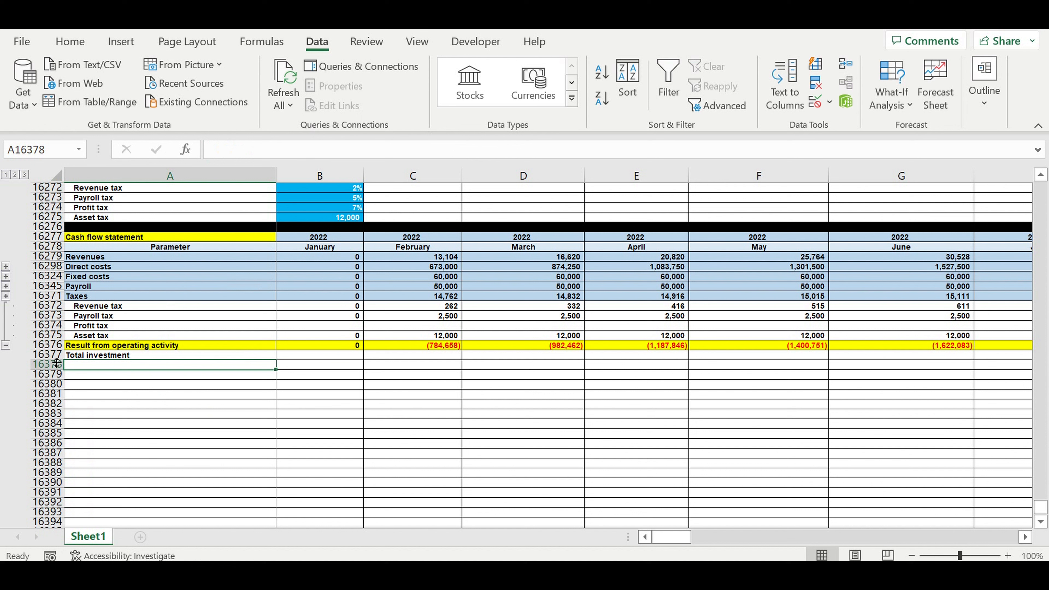
left_click(49, 355)
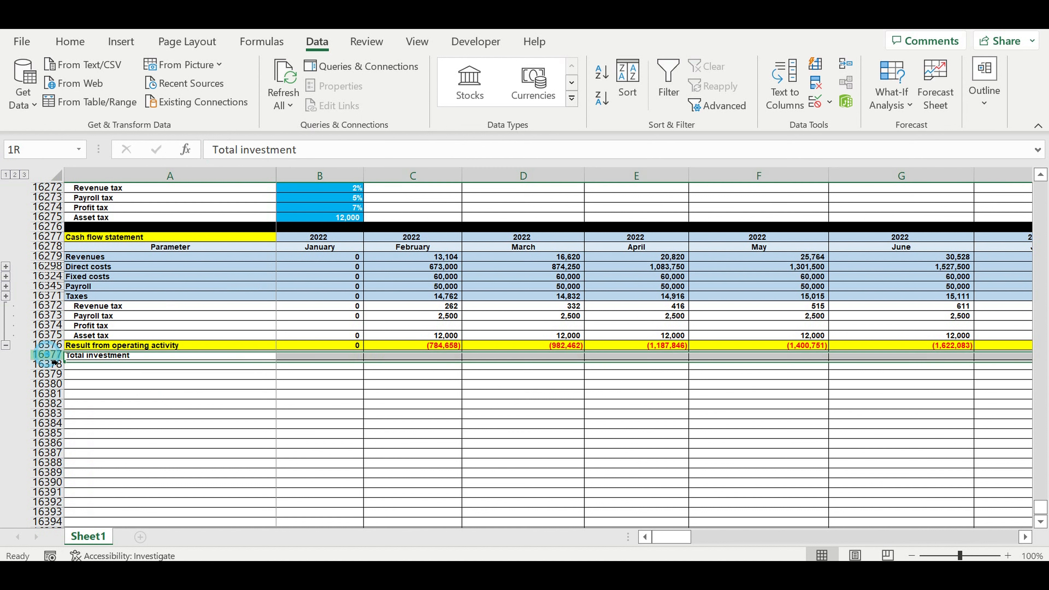
left_click(69, 42)
left_click(212, 99)
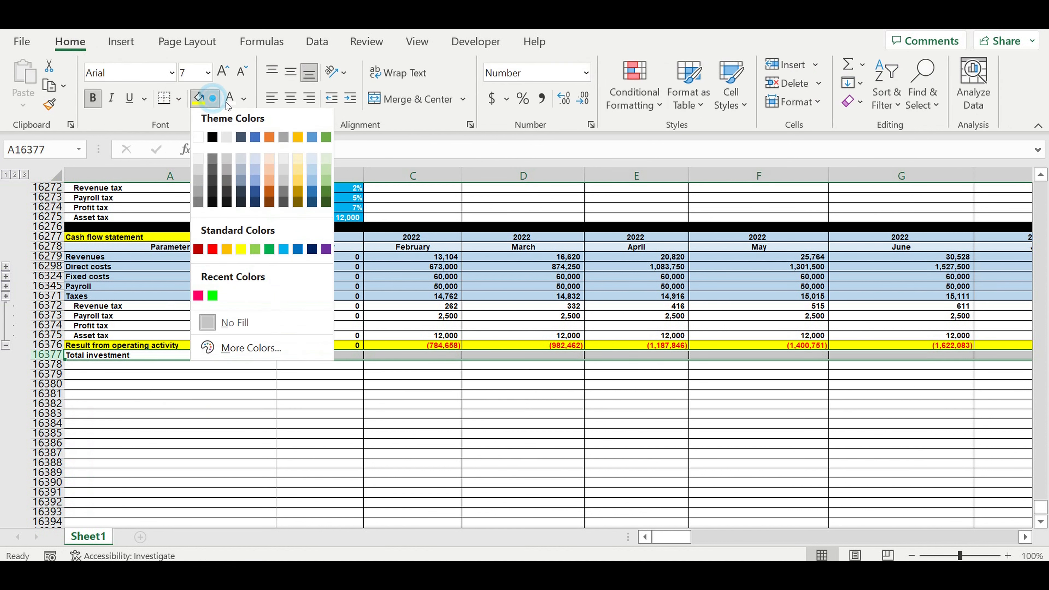
left_click(313, 161)
left_click(324, 432)
Fill the entire Total investment row 16377 with the same light blue as the Taxes row
left_click(328, 296)
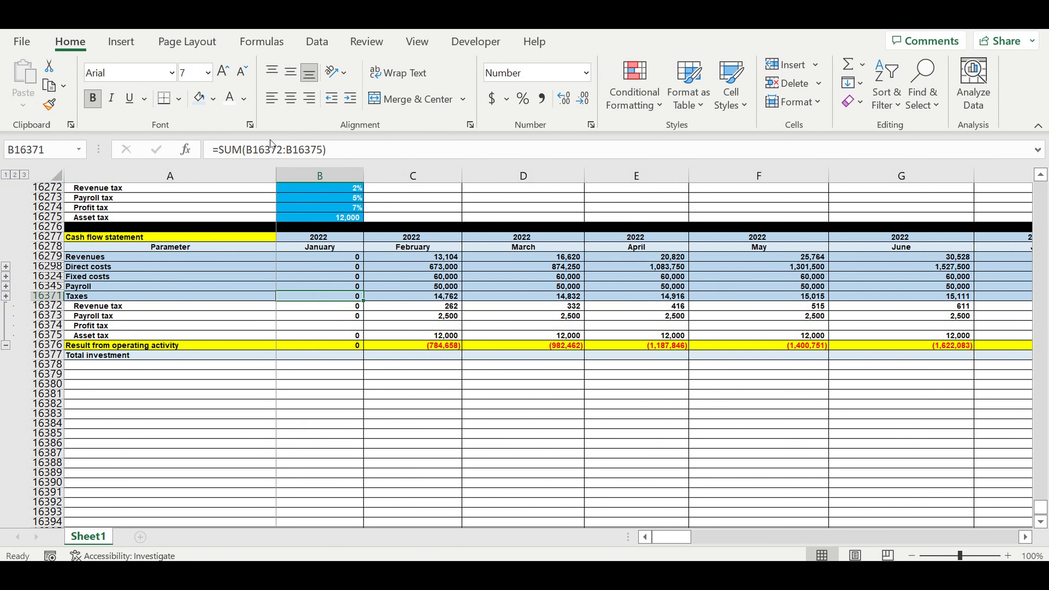
left_click(214, 99)
left_click(213, 103)
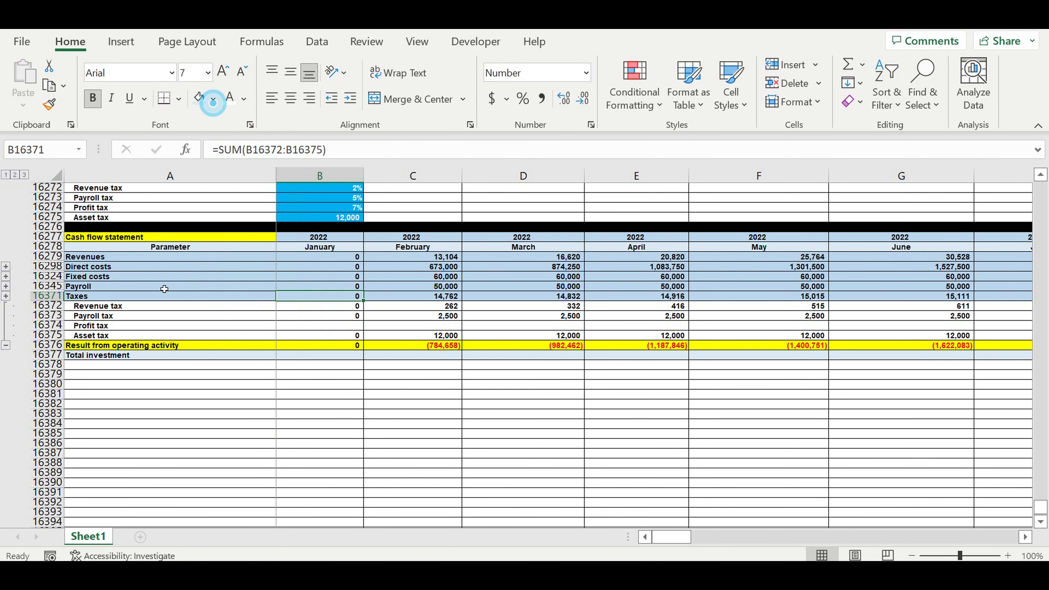
left_click(48, 356)
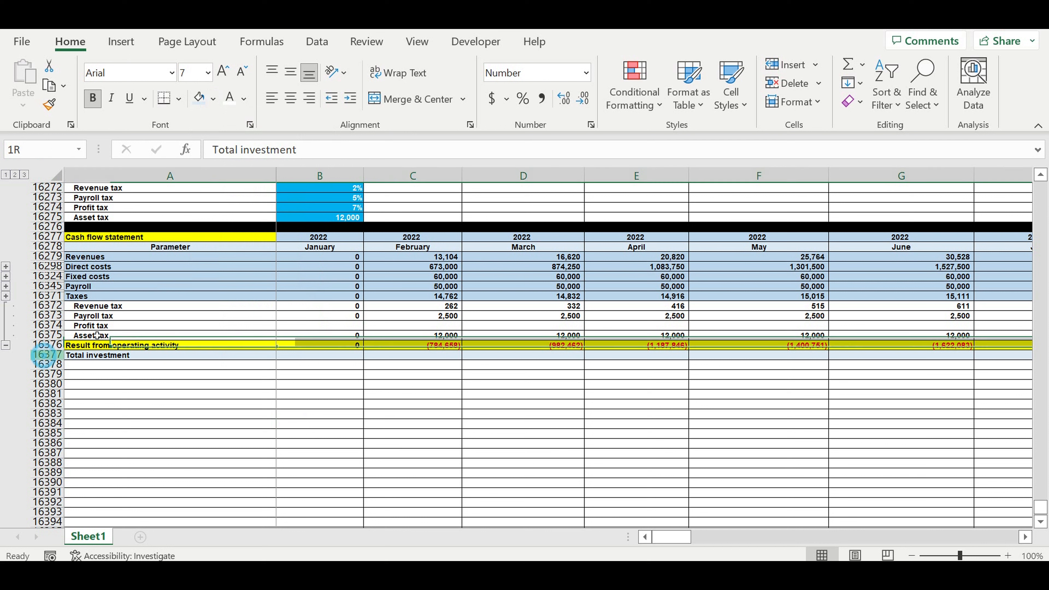
left_click(213, 100)
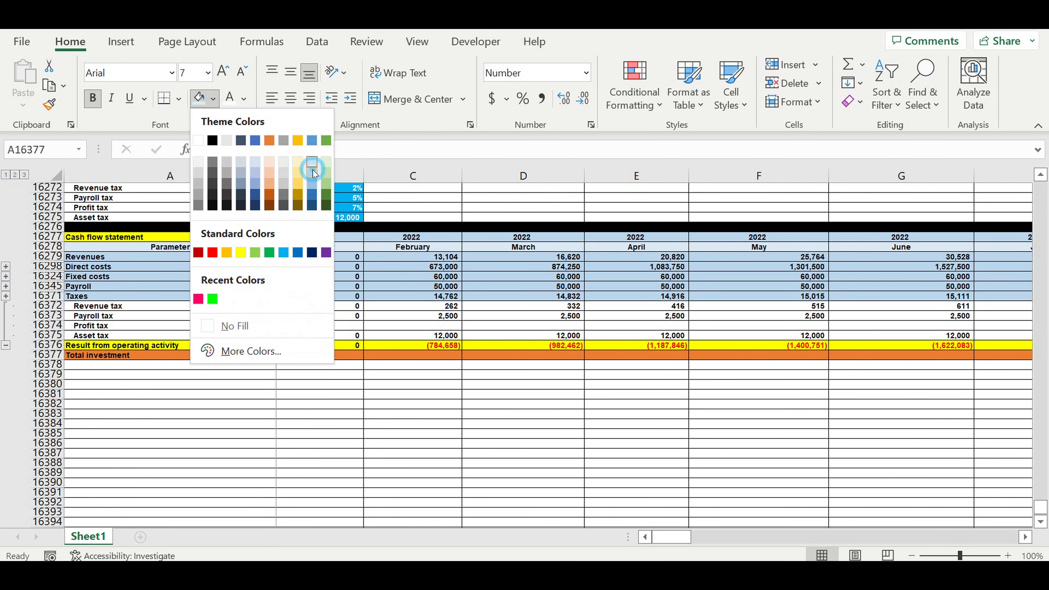
left_click(302, 200)
left_click(150, 412)
Link A16378, below Total investment, to the first position in the investment stage payroll table with =A86
left_click(129, 367)
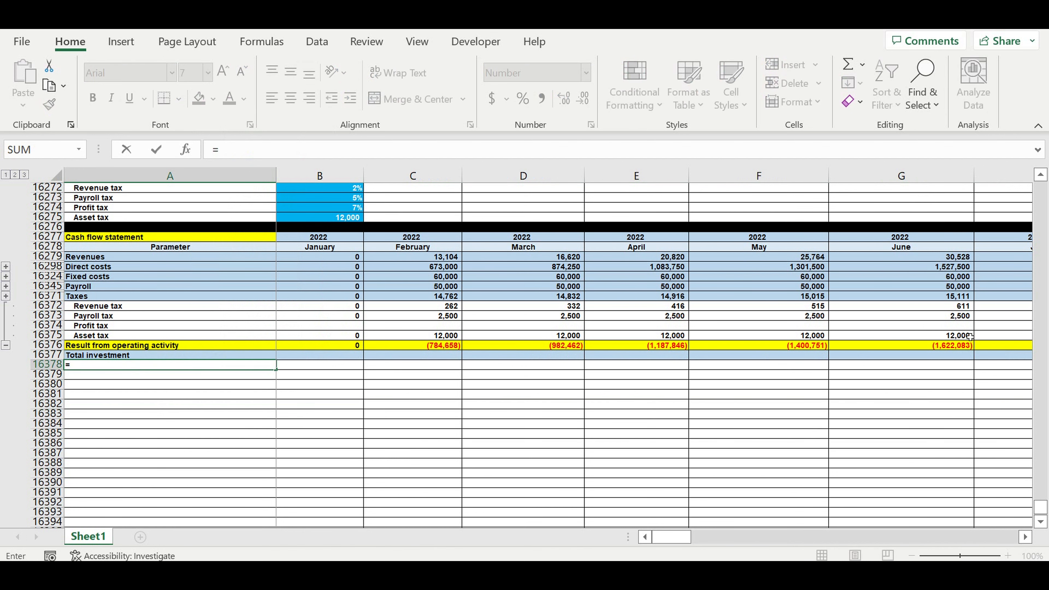
left_click_drag(1047, 513, 1041, 188)
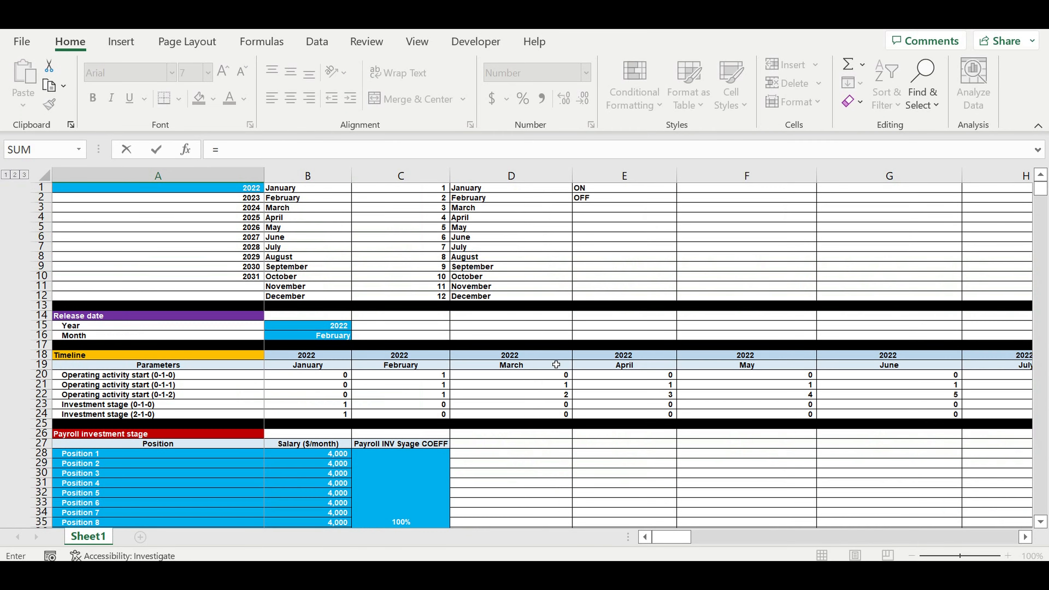
scroll(463, 381, "down", 6)
scroll(467, 364, "up", 6)
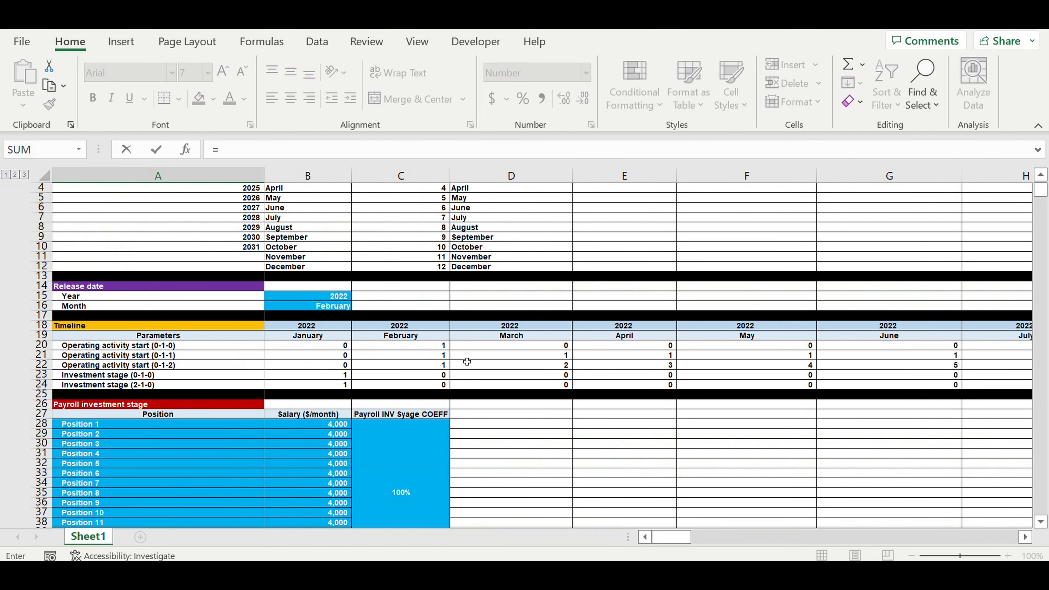
scroll(467, 360, "down", 9)
scroll(468, 360, "down", 8)
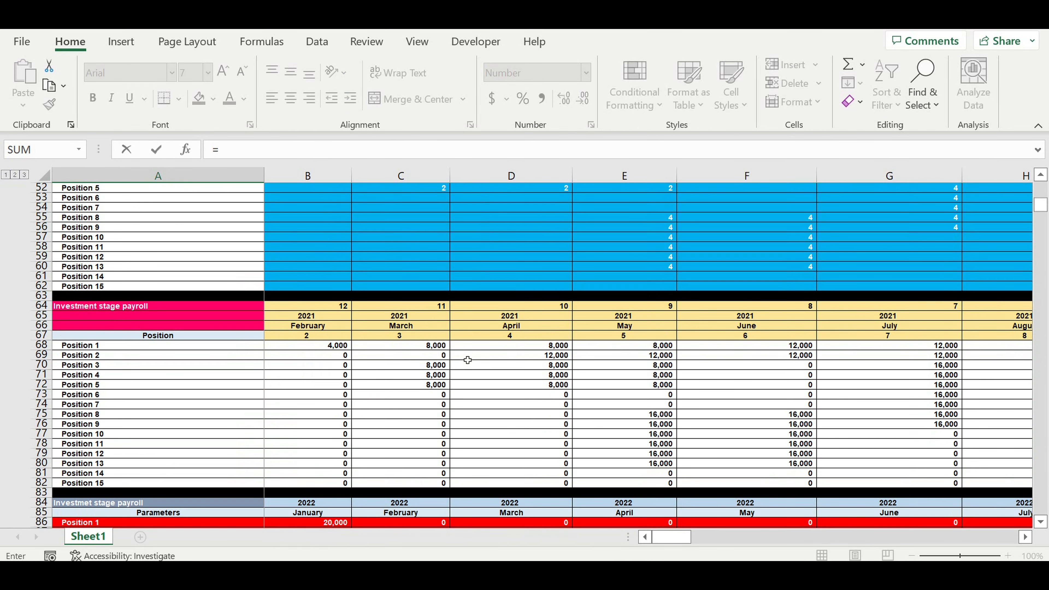
scroll(468, 360, "down", 4)
scroll(211, 373, "down", 3)
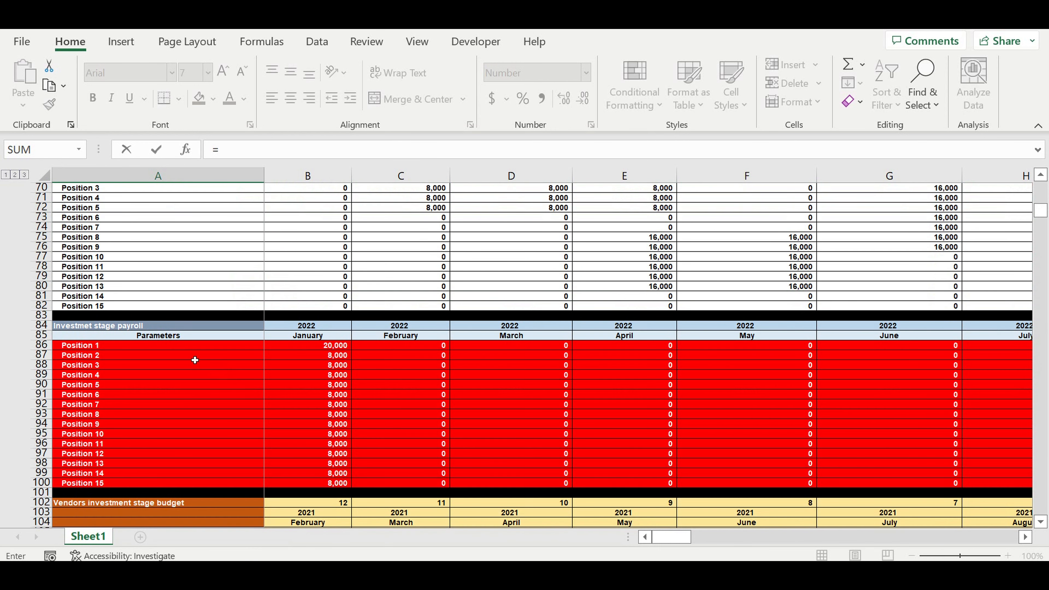
left_click(76, 322)
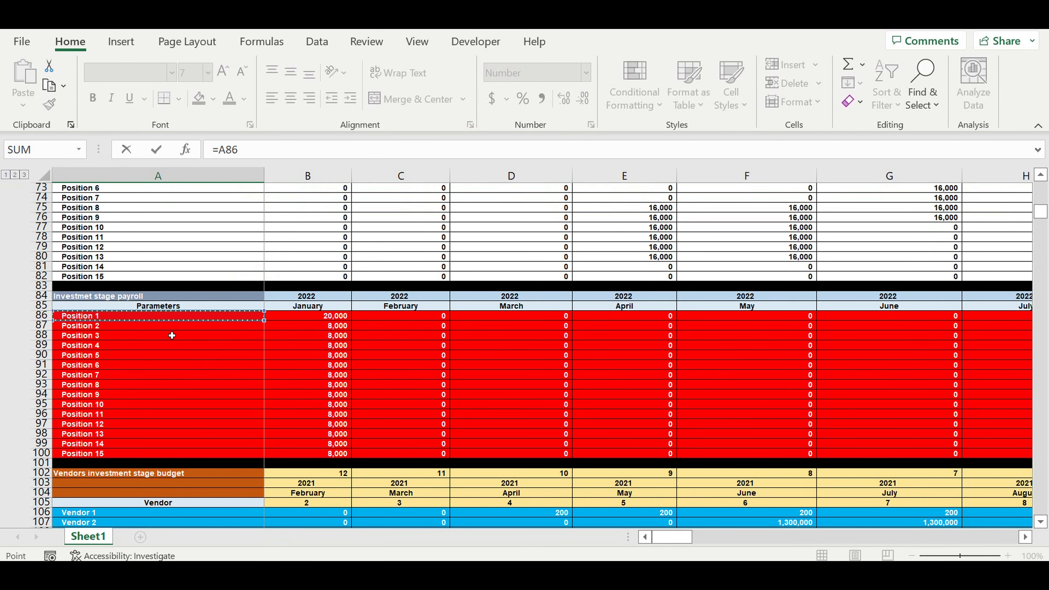
key("Return")
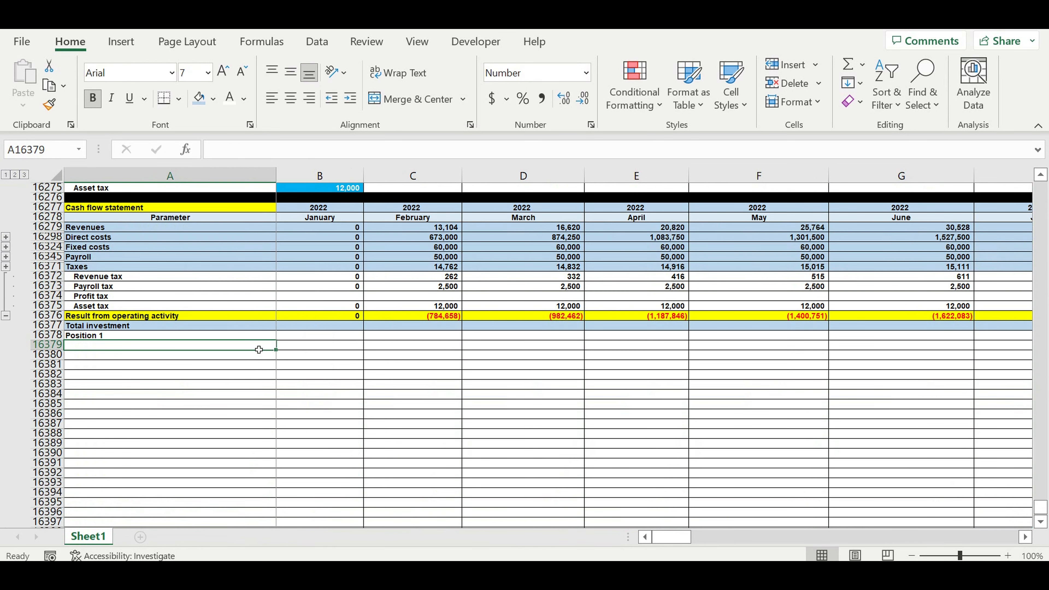
Copy the position label formula from A16378 down through A16393 to list all fifteen positions
left_click(229, 335)
left_click_drag(275, 340, 298, 457)
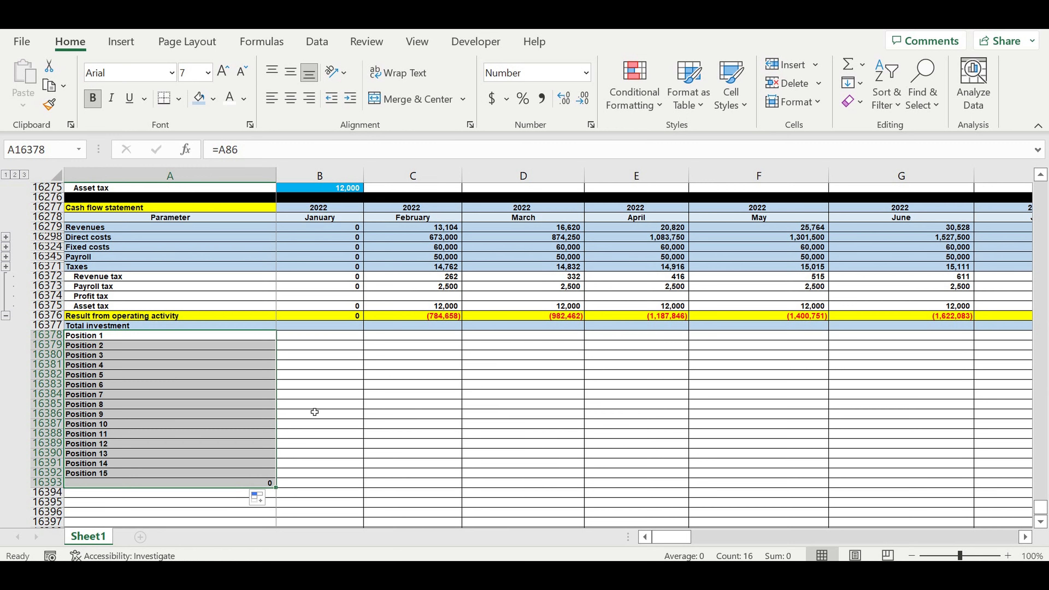
scroll(298, 410, "down", 5)
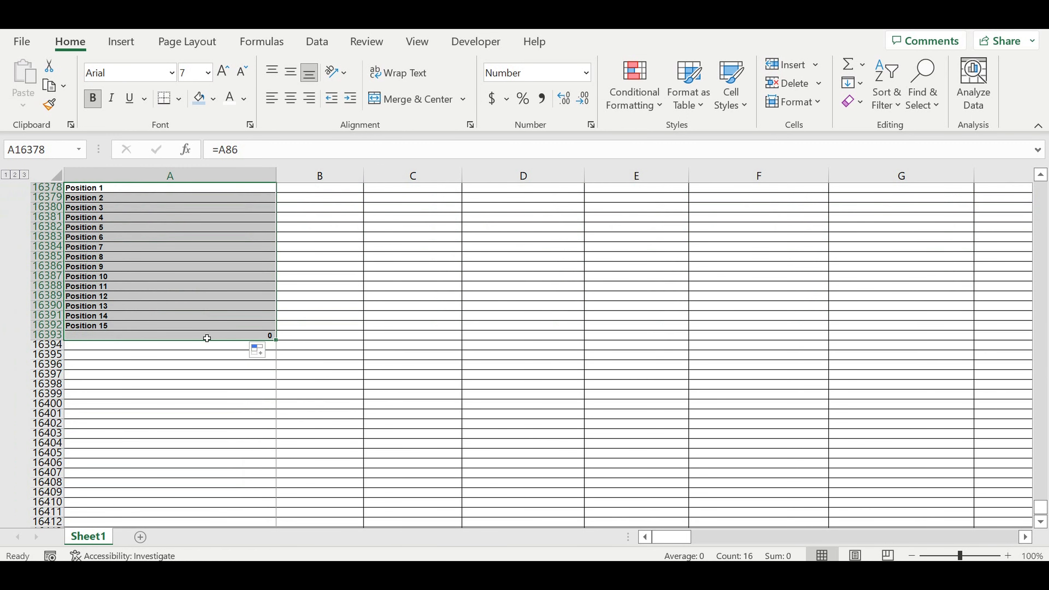
Link A16393, below the last position, to the first vendor in the red investment stage vendor budget table with =A144
left_click(207, 338)
type("=")
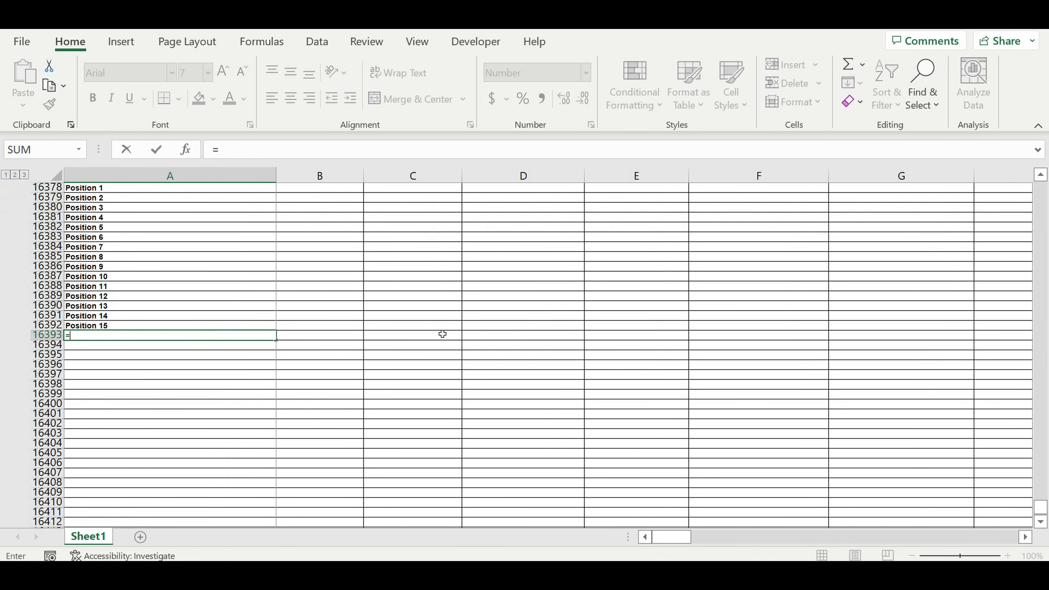
left_click_drag(1043, 512, 1041, 192)
scroll(368, 413, "down", 20)
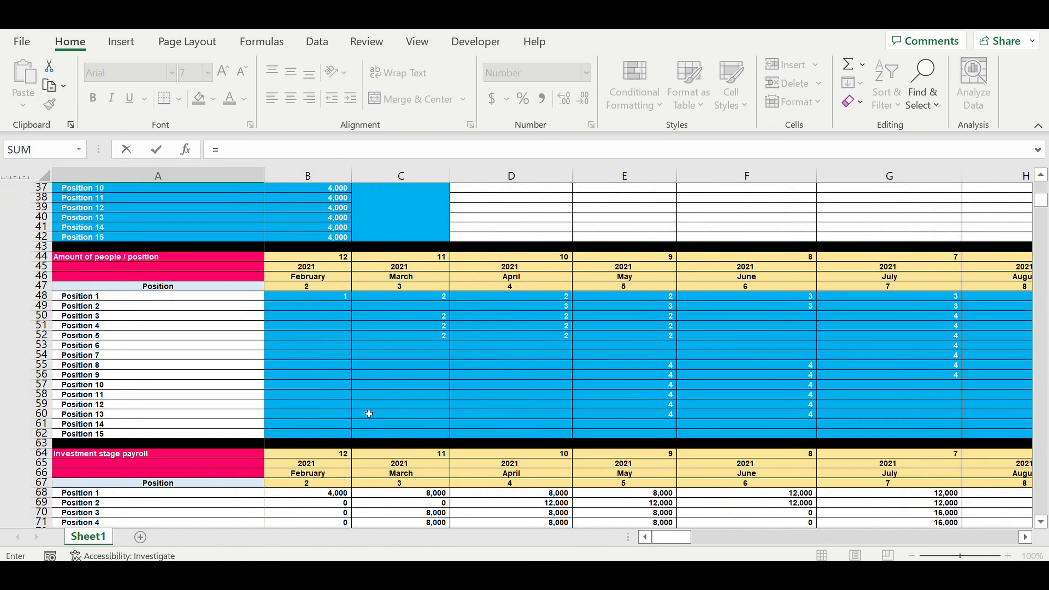
scroll(235, 423, "down", 11)
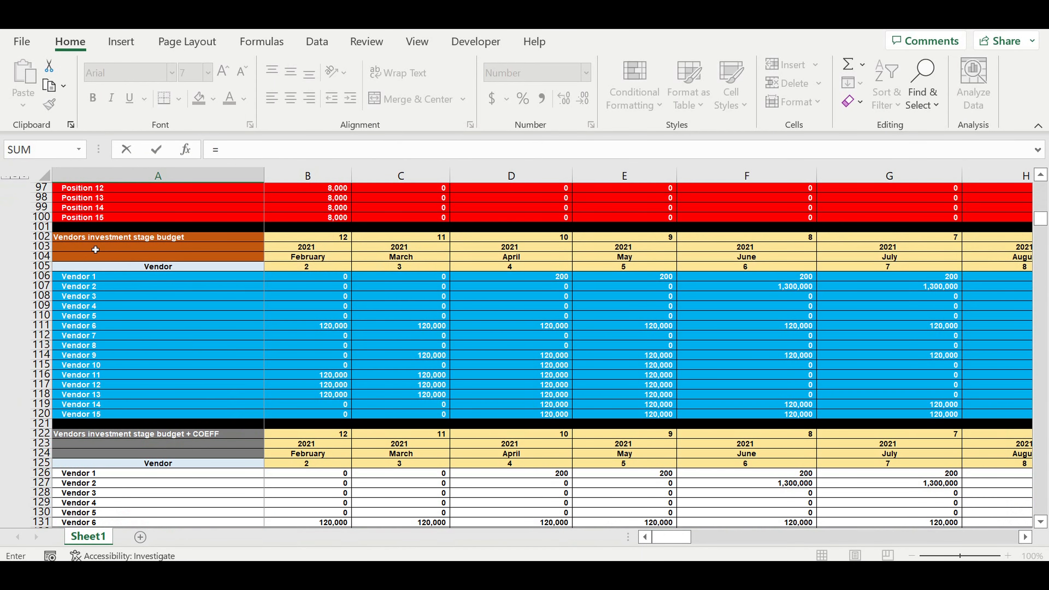
scroll(235, 301, "down", 10)
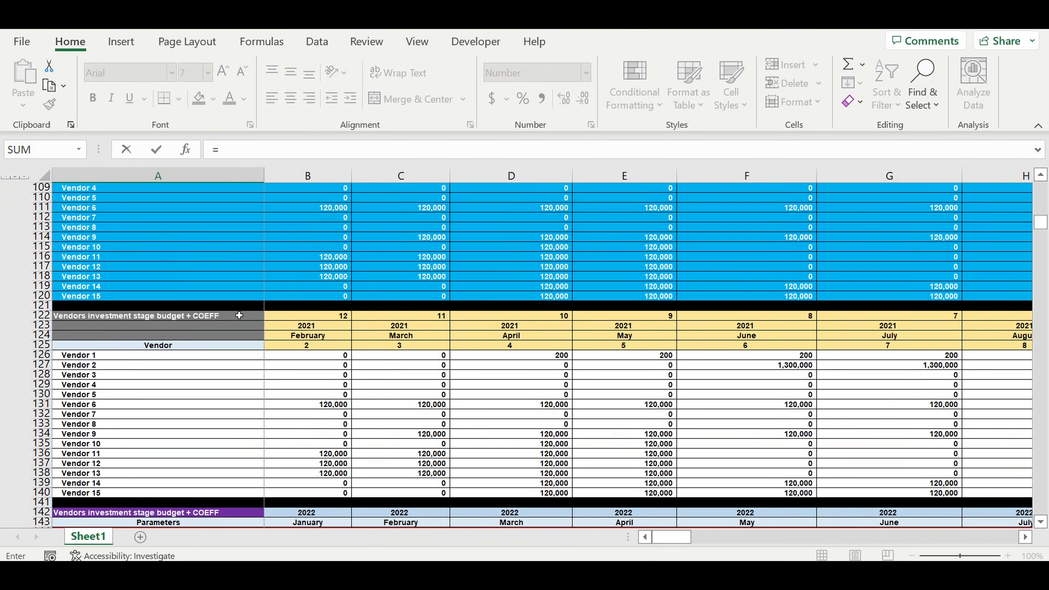
scroll(240, 315, "down", 2)
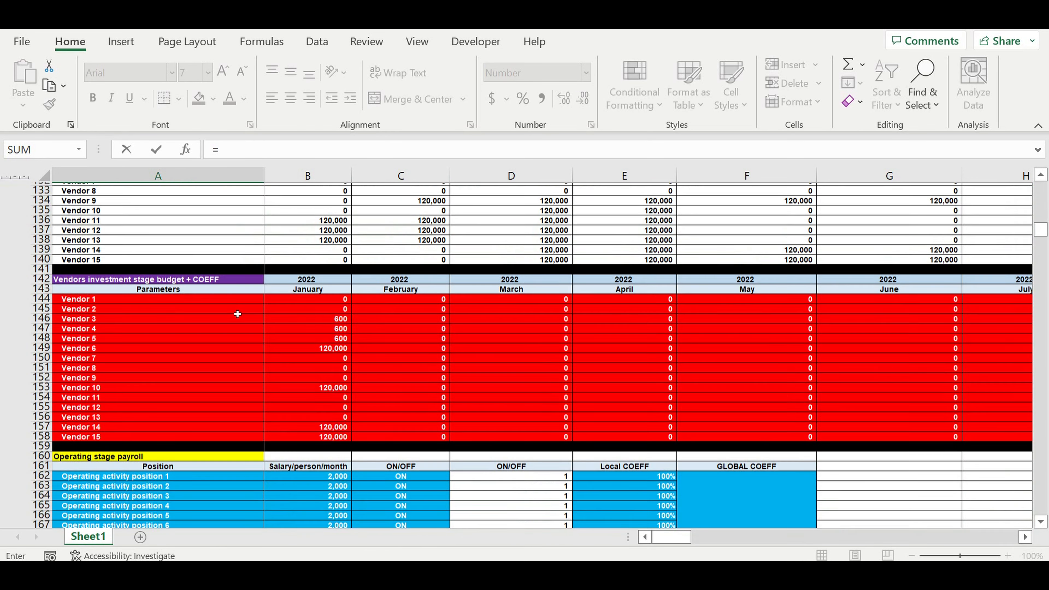
left_click(84, 301)
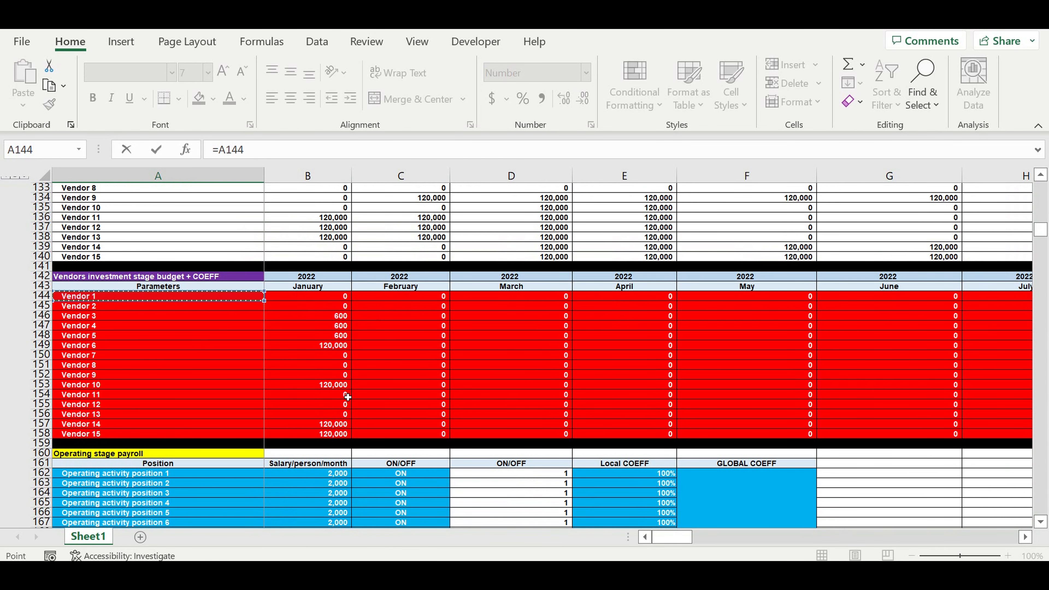
scroll(348, 397, "down", 4)
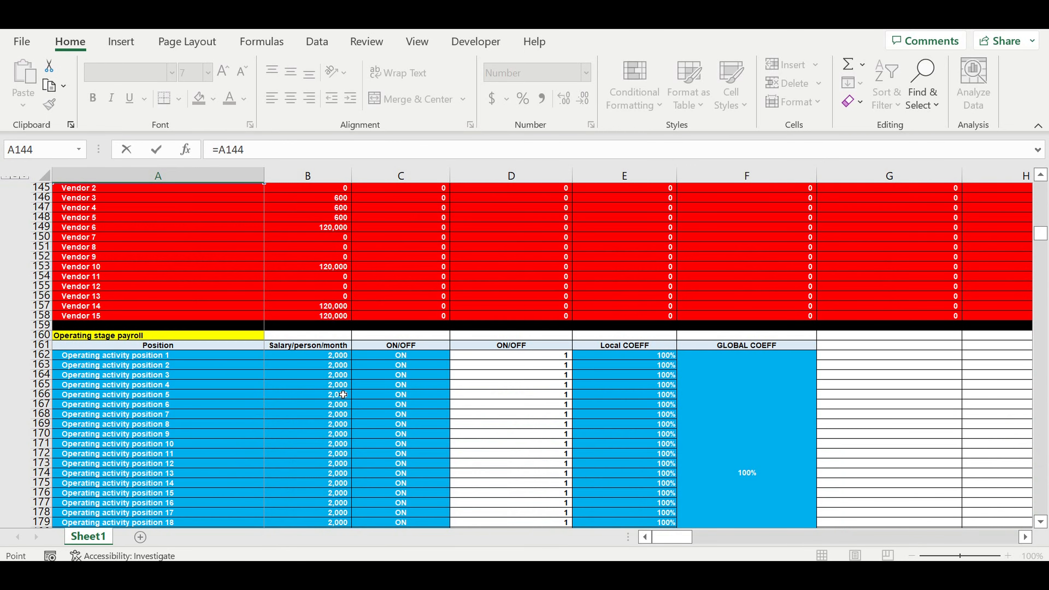
scroll(343, 394, "up", 3)
scroll(340, 391, "down", 1)
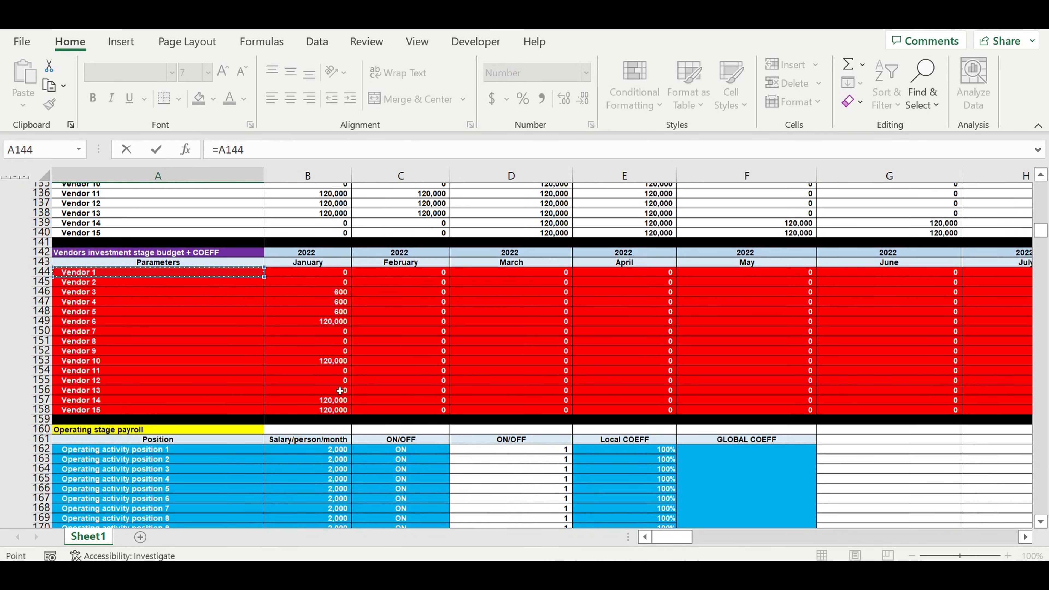
scroll(339, 391, "down", 20)
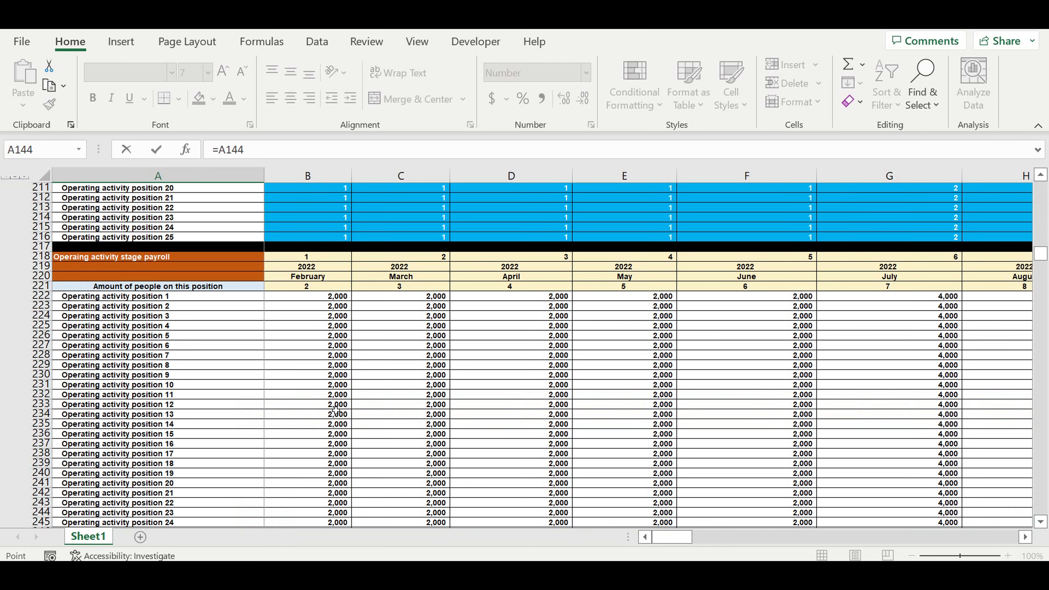
scroll(336, 409, "down", 18)
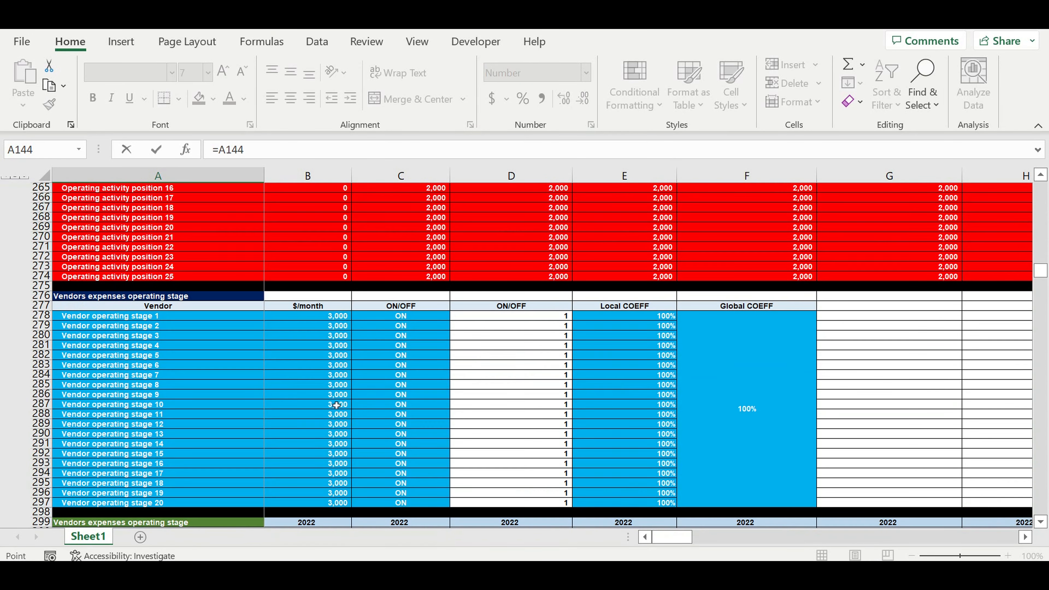
scroll(336, 406, "down", 18)
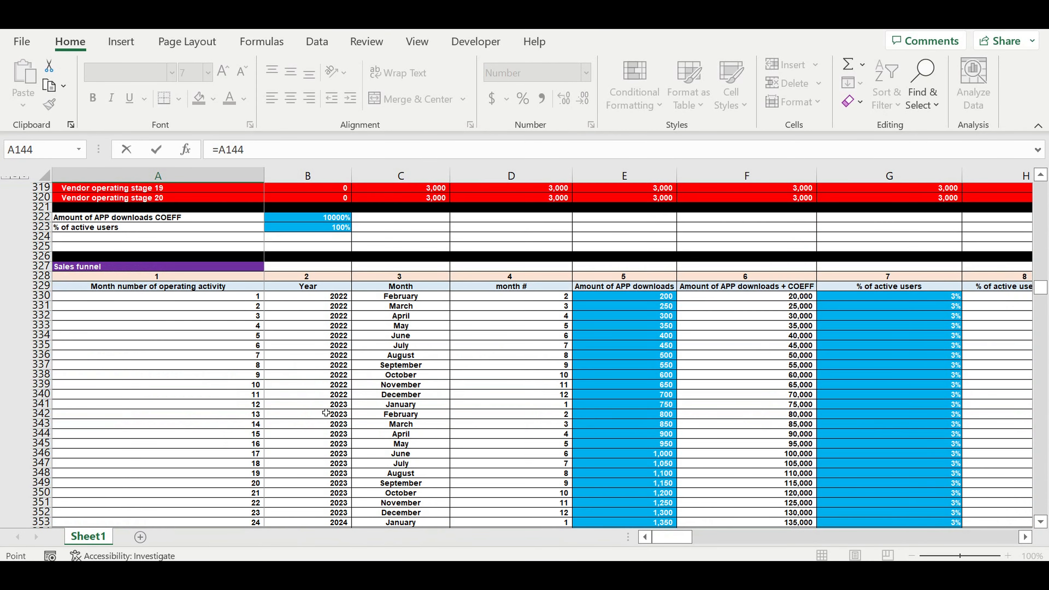
scroll(326, 413, "down", 20)
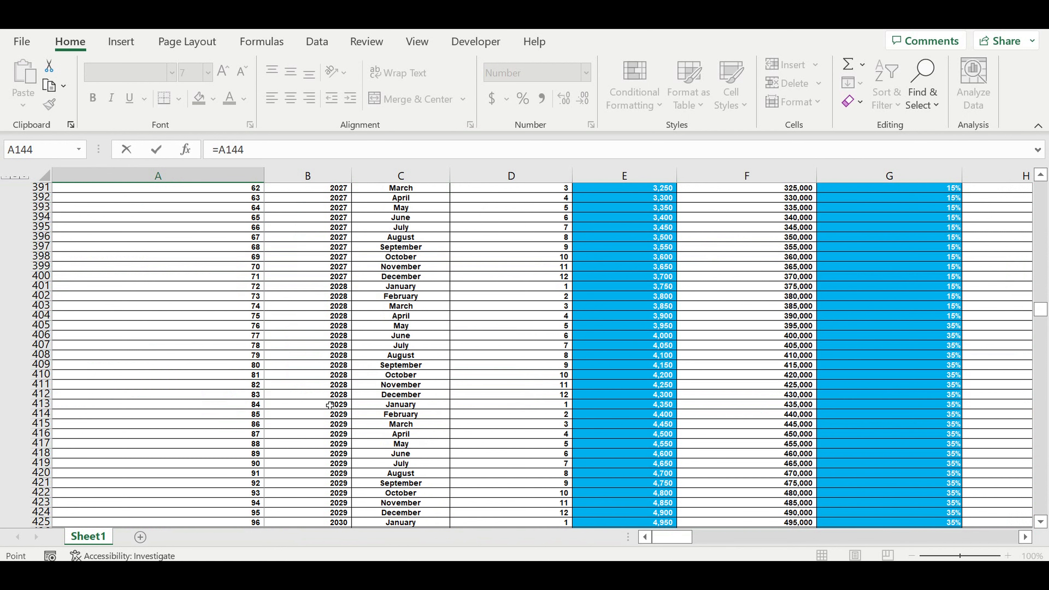
scroll(330, 406, "down", 13)
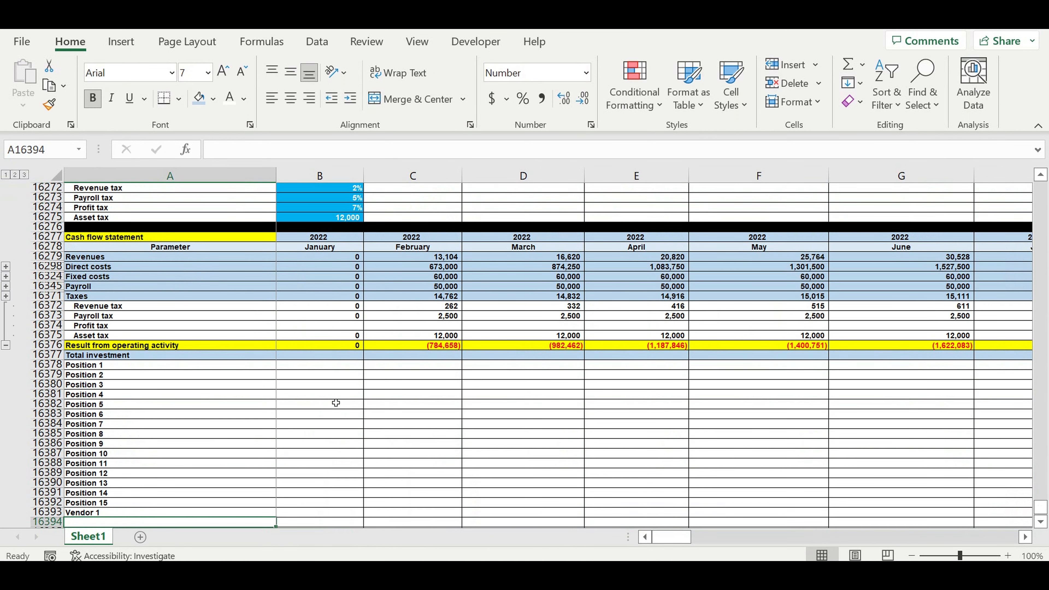
Copy the vendor label formula from A16393 down through A16411 to list all fifteen vendors
scroll(287, 385, "down", 6)
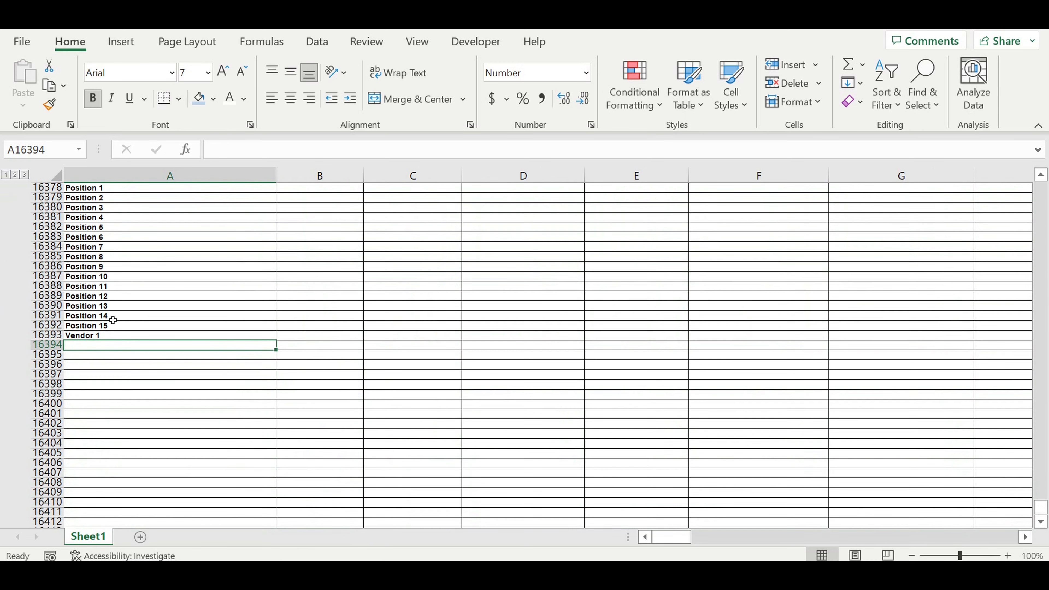
left_click(96, 336)
left_click_drag(278, 346, 257, 514)
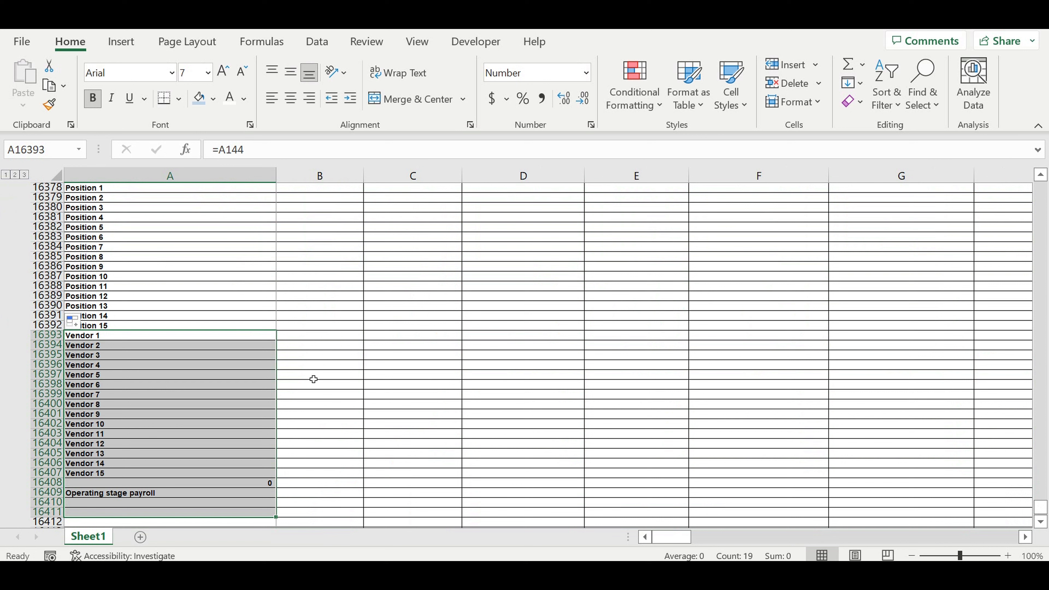
Clear the surplus formulas in A16408:A16412 below Vendor 15
scroll(189, 406, "down", 3)
left_click_drag(100, 396, 130, 433)
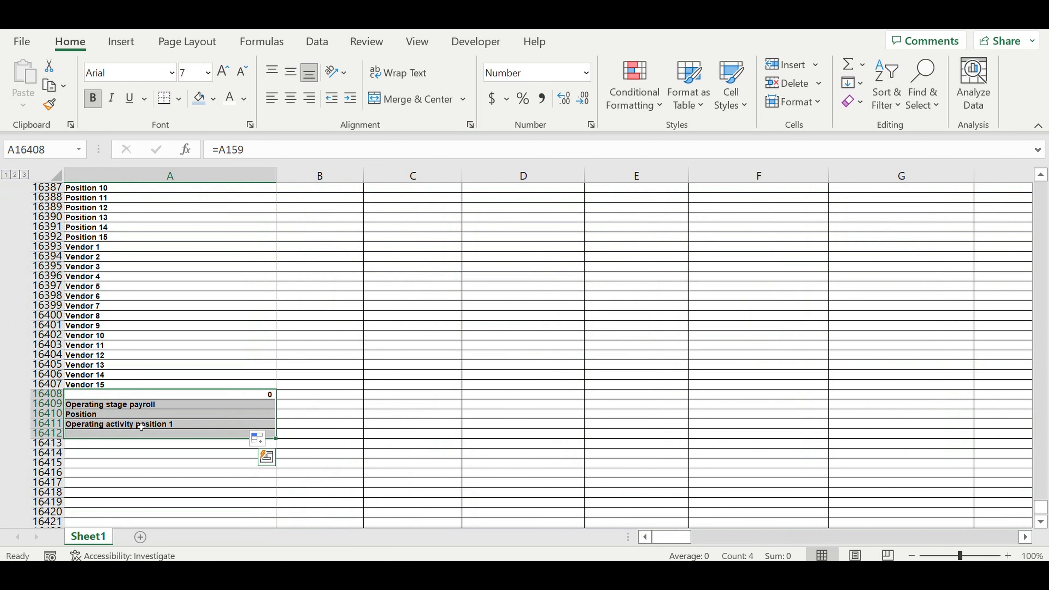
key("Delete")
left_click(185, 355)
Extend the position and vendor link formulas from A16378:A16407 into column B for the January 2022 amounts
scroll(156, 286, "up", 5)
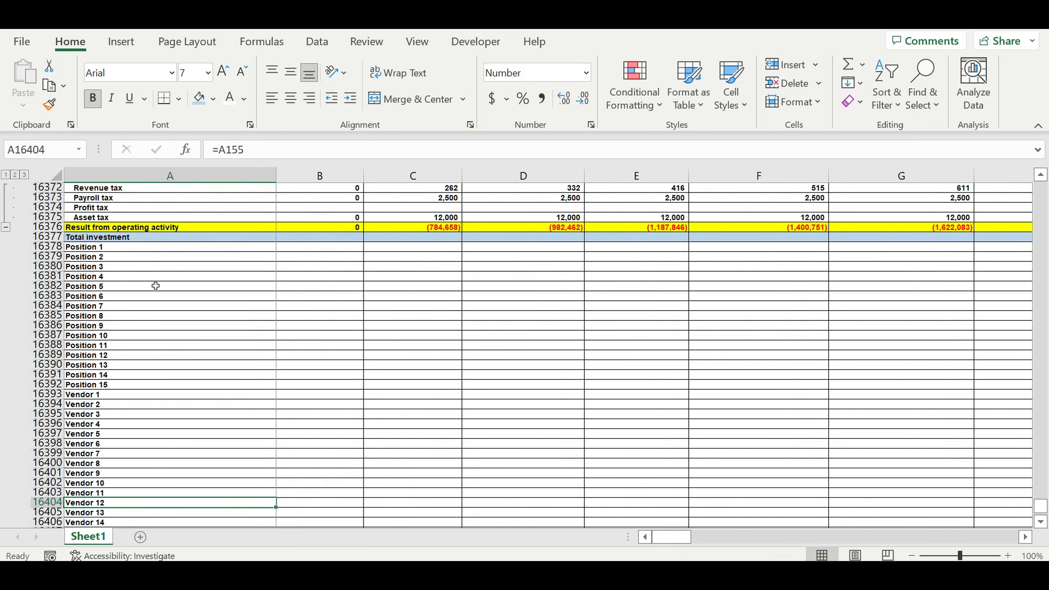
left_click_drag(104, 251, 149, 505)
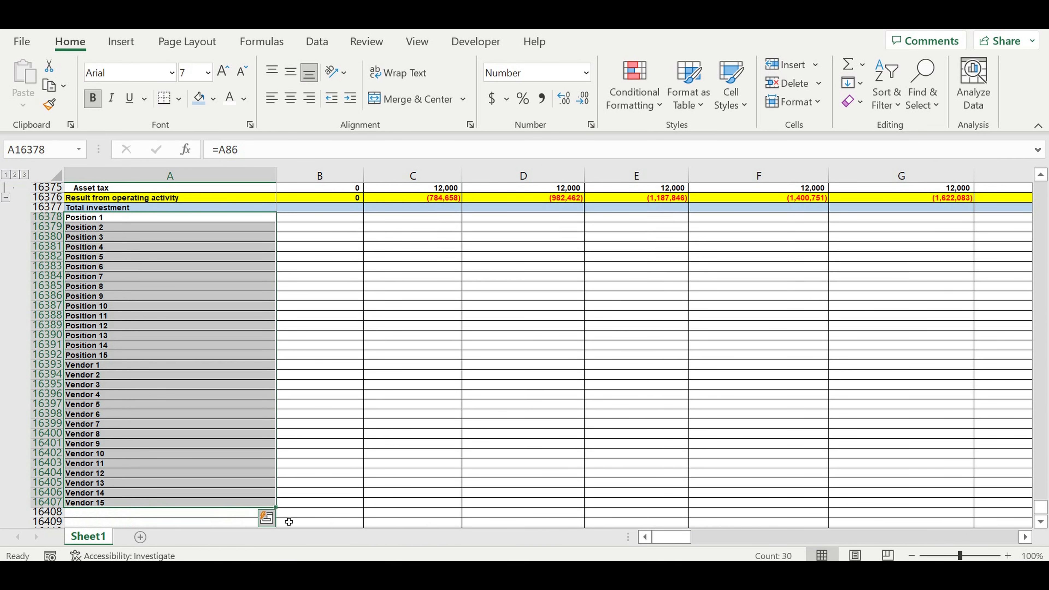
left_click_drag(280, 512, 408, 453)
left_click(197, 337)
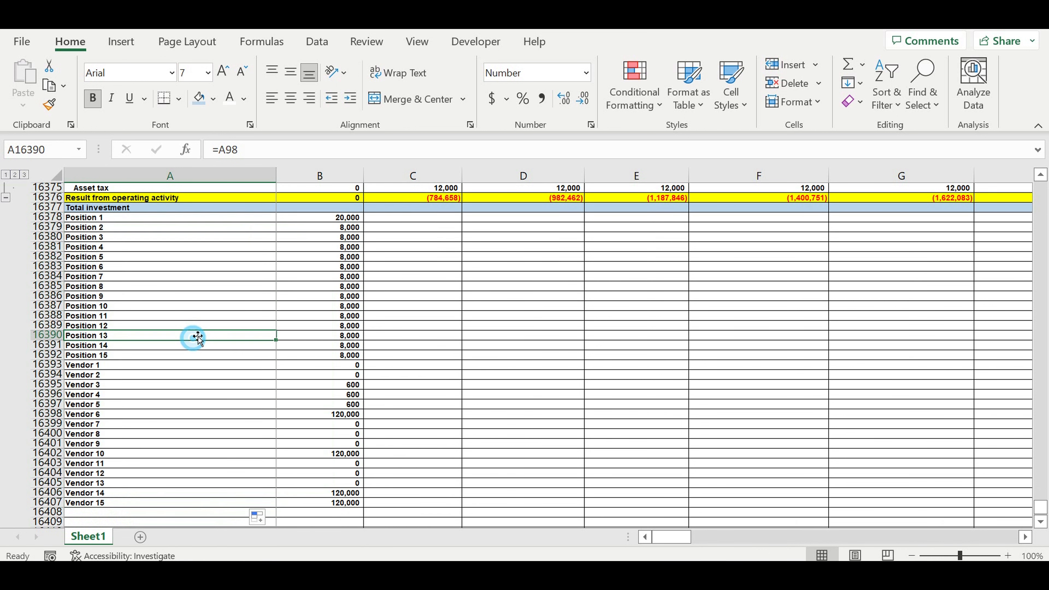
left_click_drag(102, 219, 124, 502)
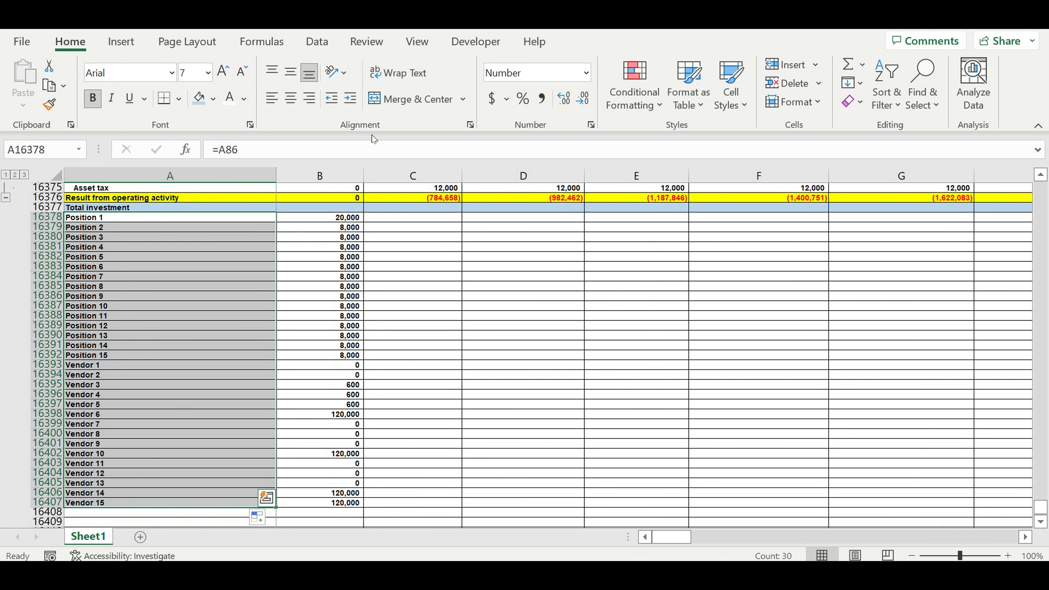
Total the January position and vendor amounts in the Total investment cell B16377 with =SUM(B16378:B16407)
left_click(338, 210)
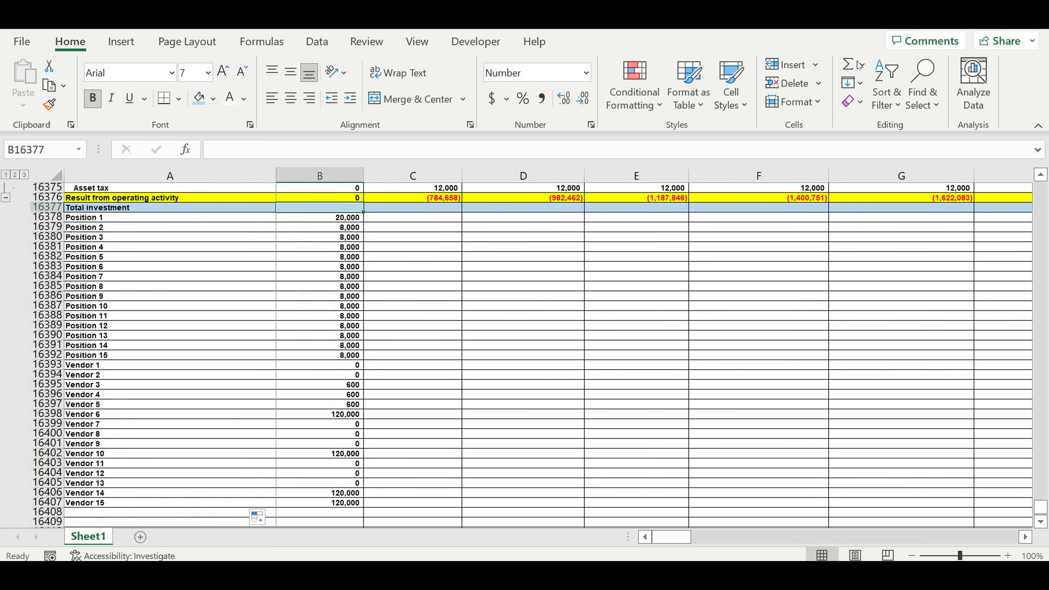
left_click(849, 67)
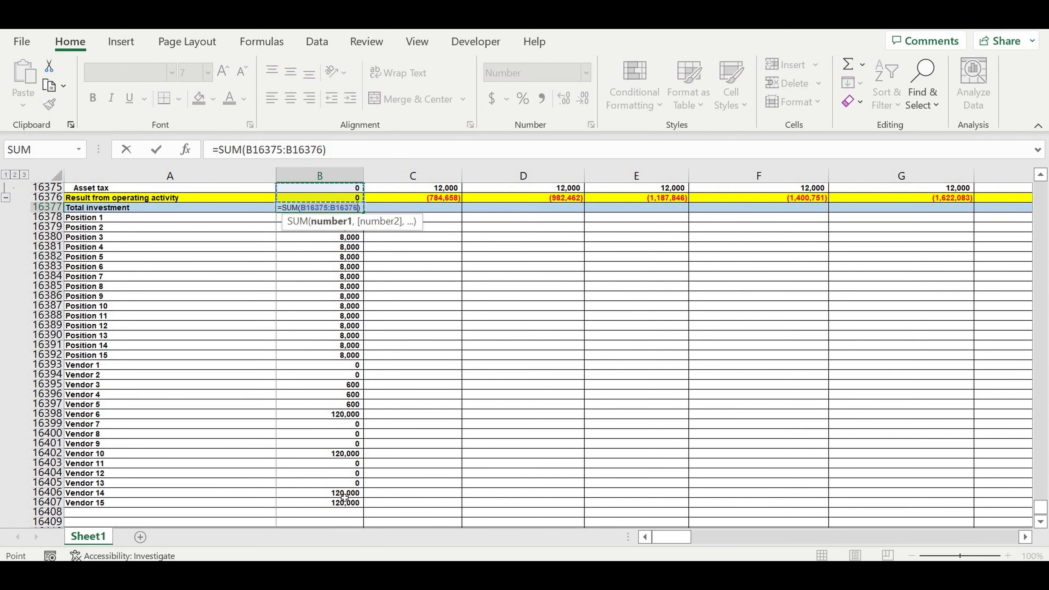
left_click(331, 502)
left_click_drag(331, 411, 339, 231)
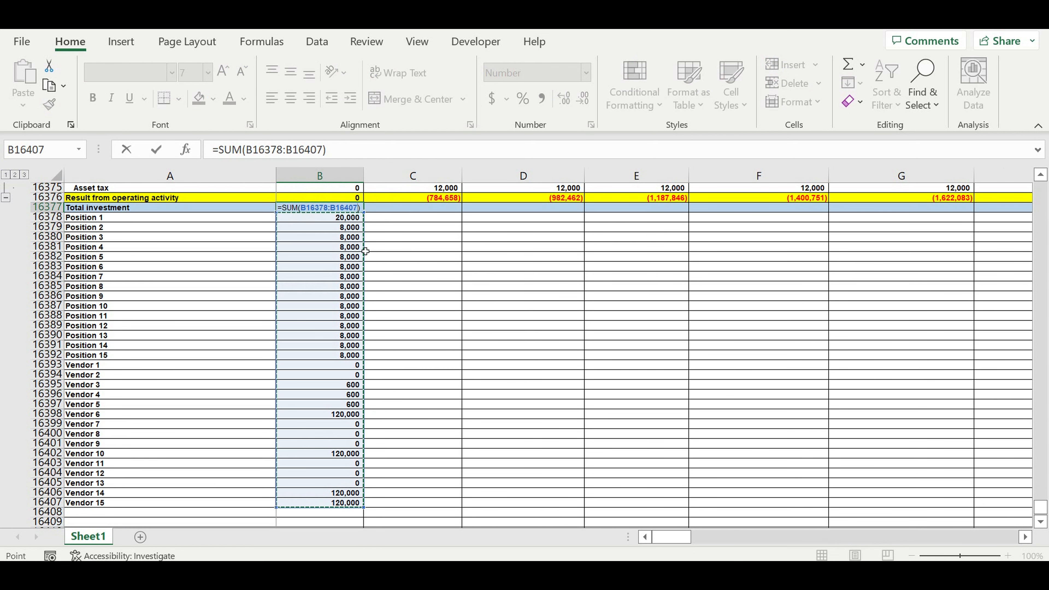
key("Return")
left_click(332, 208)
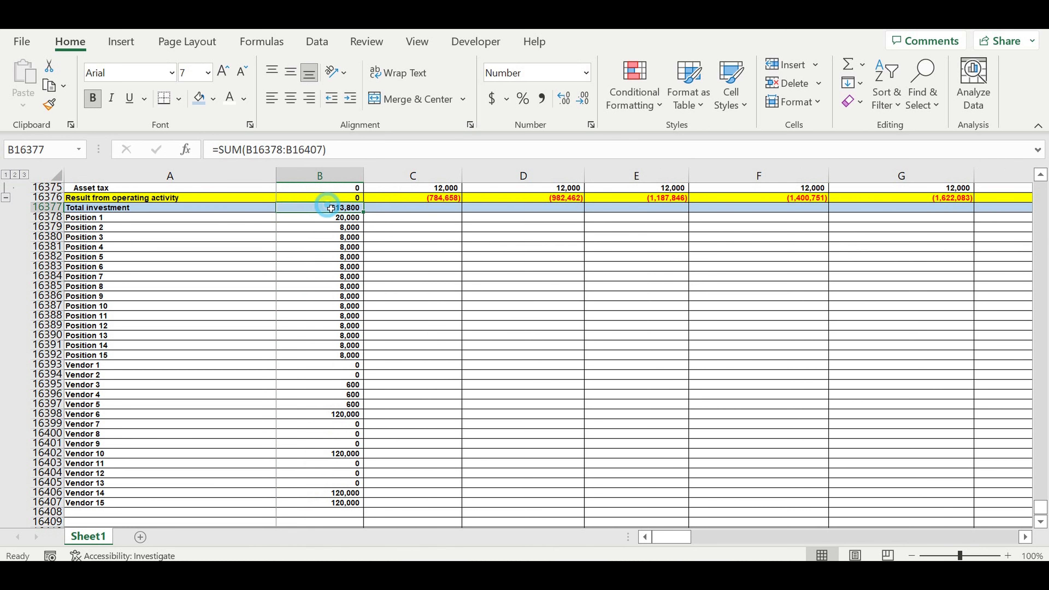
Indent the position and vendor labels in A16378:A16407 by one level
scroll(311, 309, "down", 1)
scroll(316, 295, "up", 3)
left_click_drag(329, 270, 319, 528)
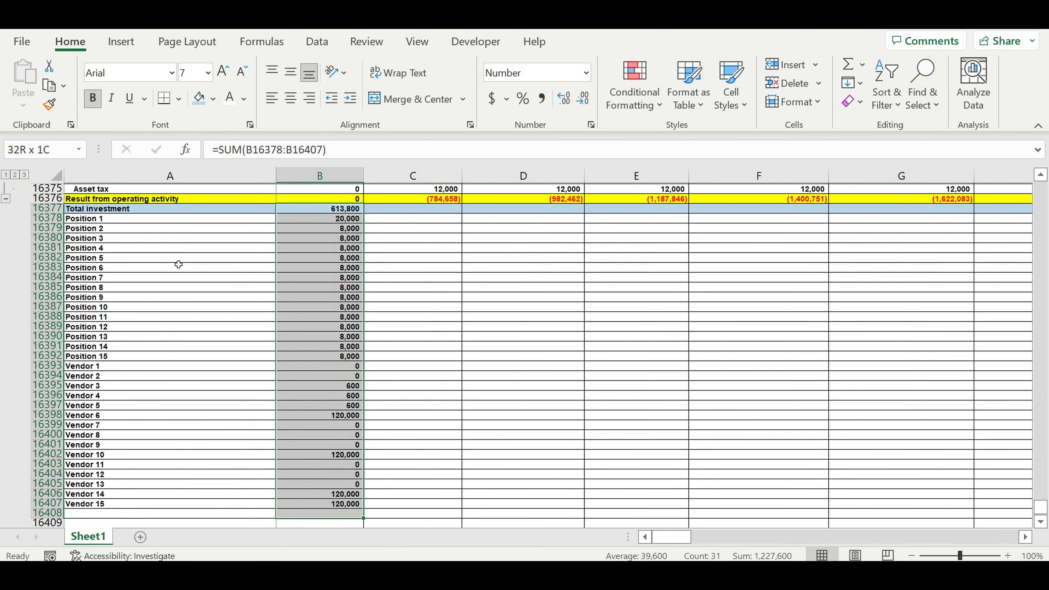
left_click_drag(116, 217, 113, 503)
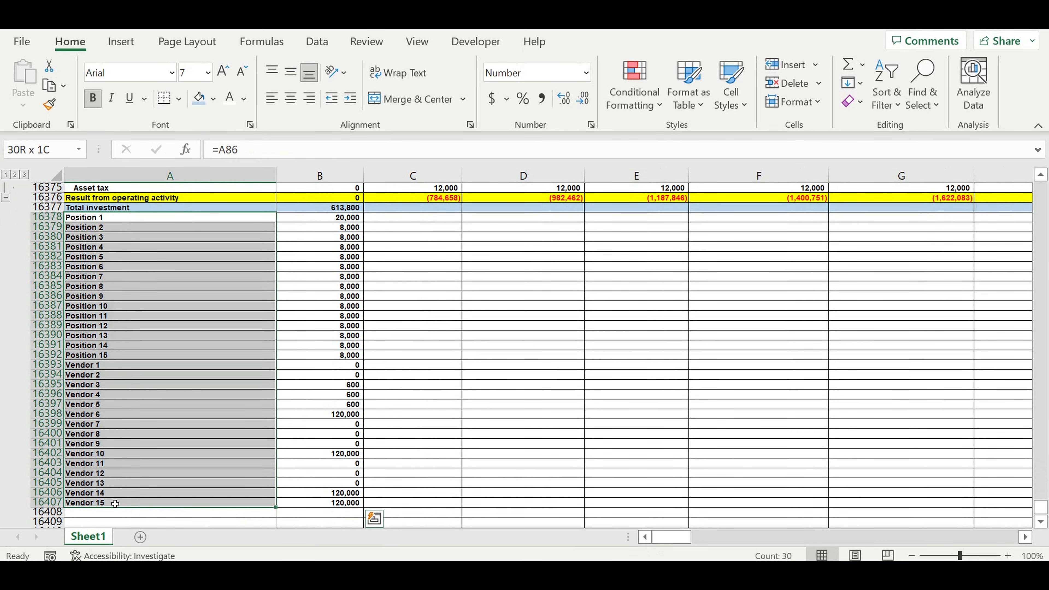
left_click(351, 101)
left_click(465, 276)
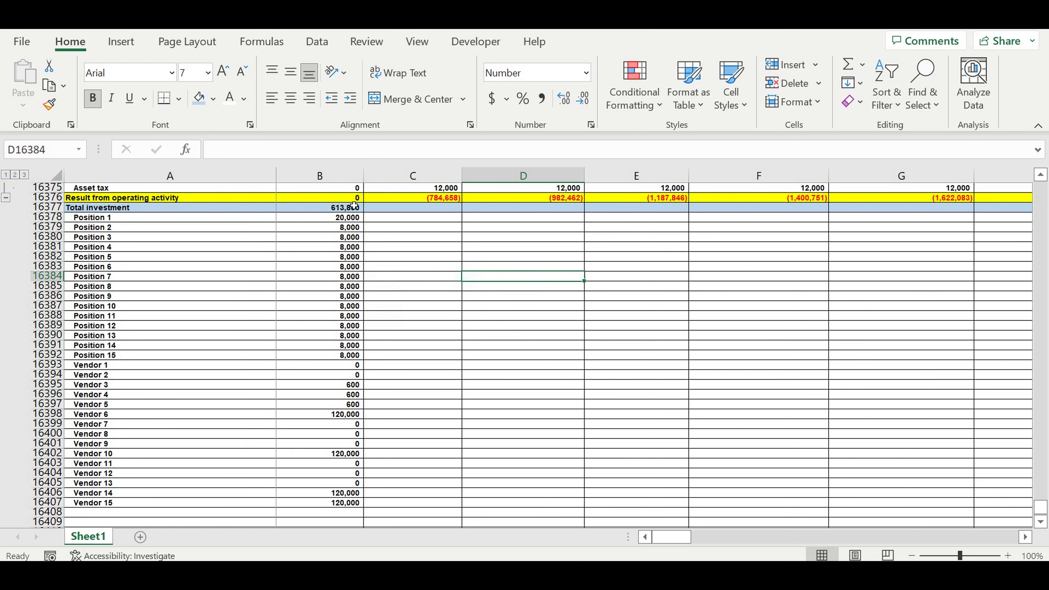
Copy the Total investment, position and vendor formulas in B16377:B16407 across all months through column DQ
left_click_drag(330, 208, 900, 402)
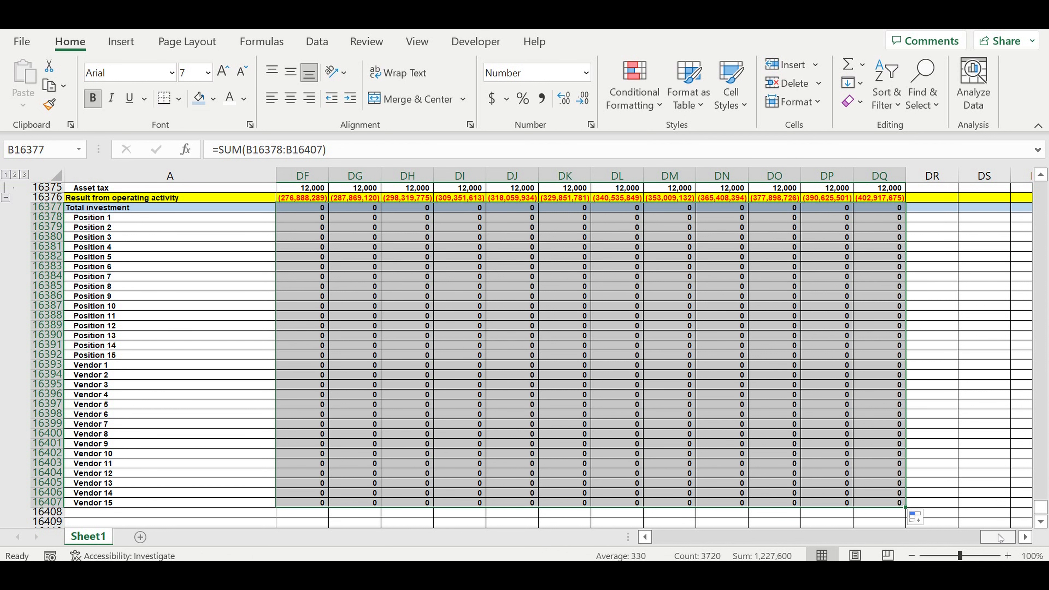
left_click_drag(1000, 539, 378, 477)
scroll(405, 409, "down", 4)
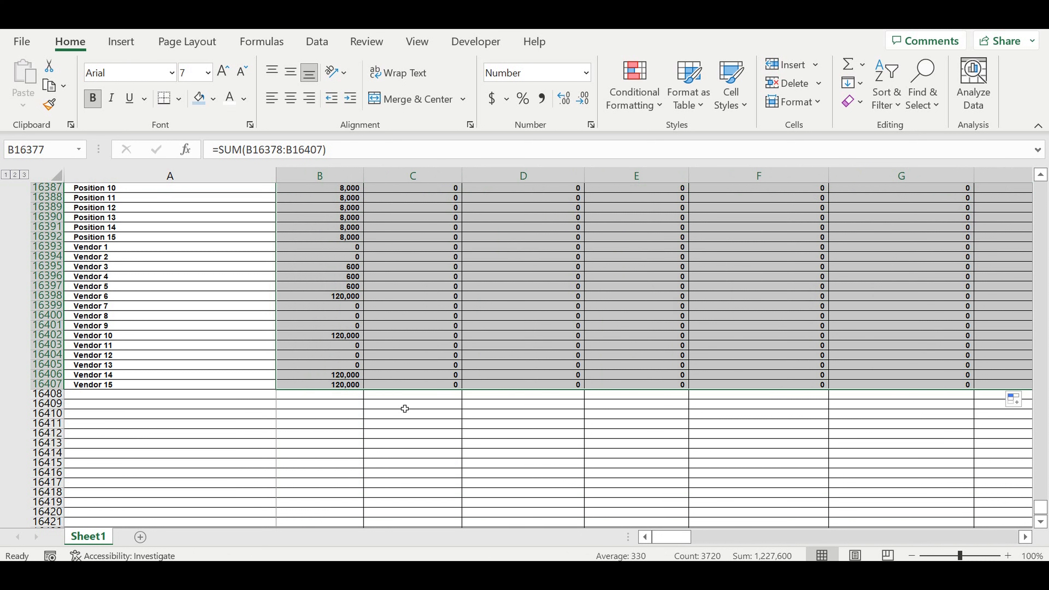
Enter the label "Result from investment activity" in A16408, directly below Vendor 15
left_click(106, 394)
scroll(215, 374, "up", 4)
scroll(215, 374, "down", 4)
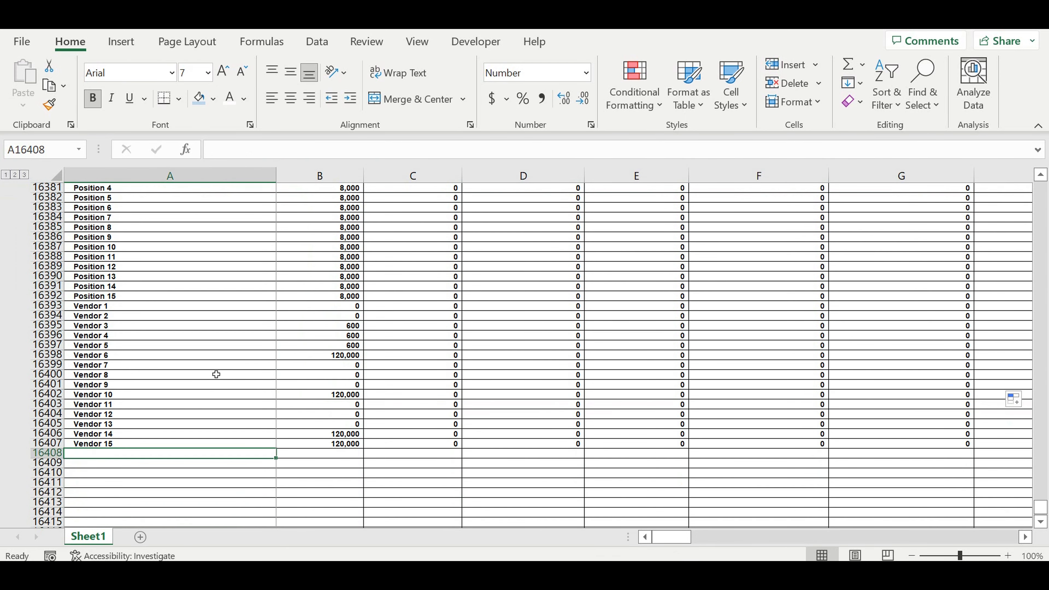
type("Result from operating activity")
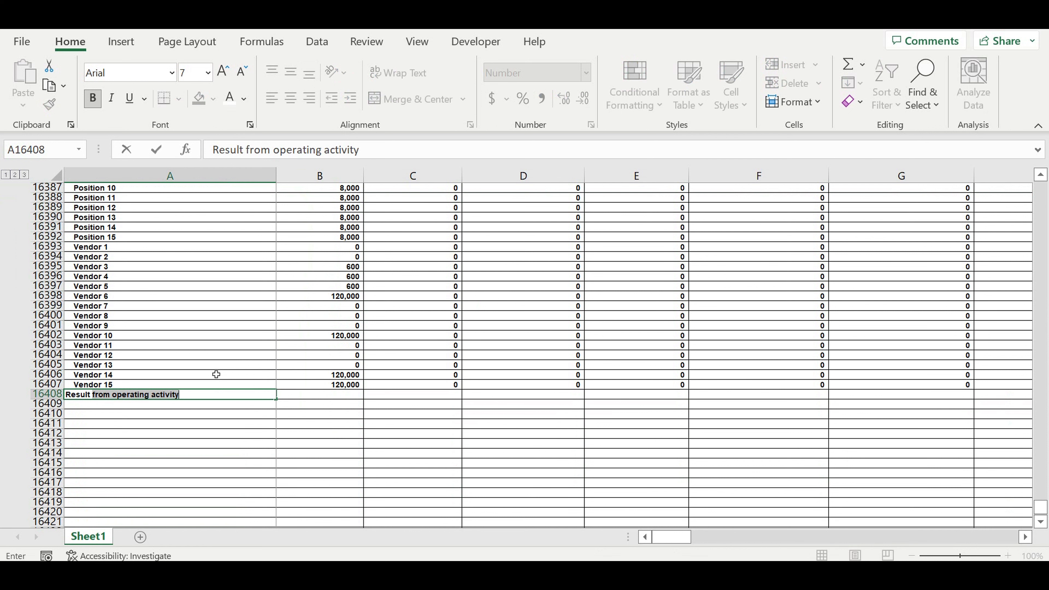
type("in")
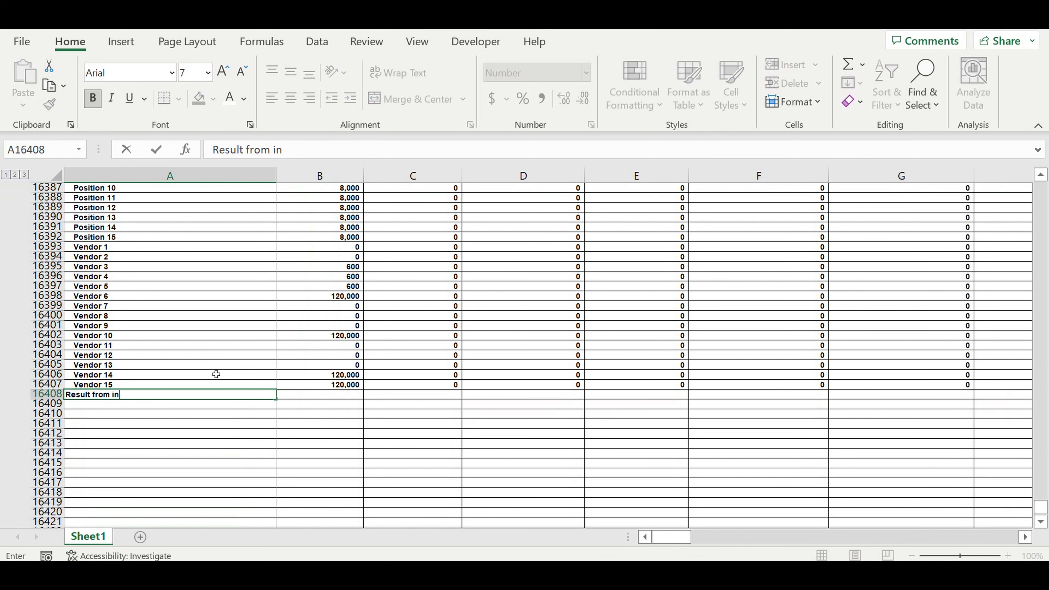
type("vestment activity")
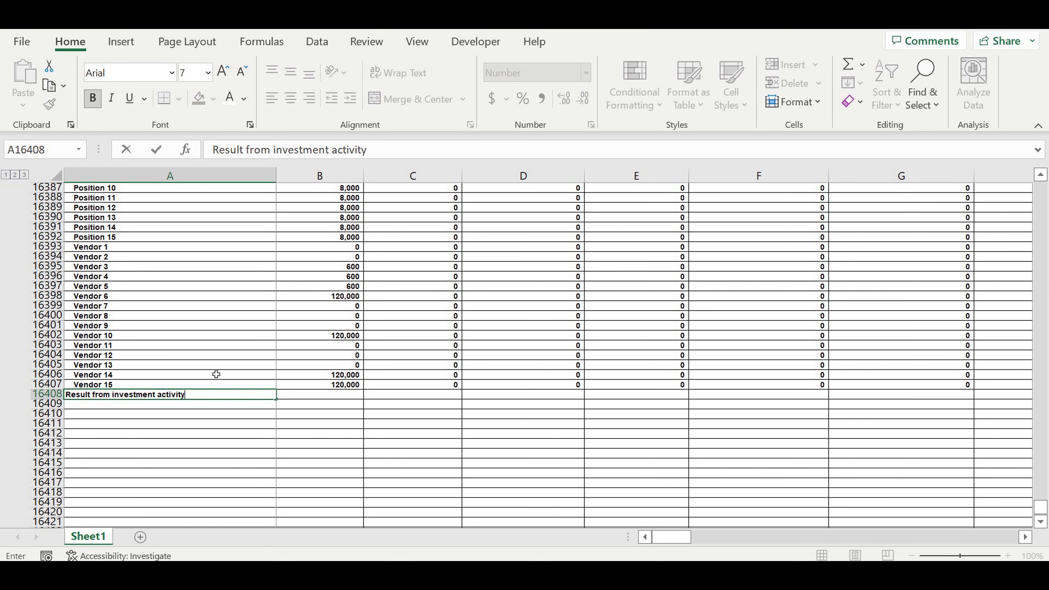
key("Return")
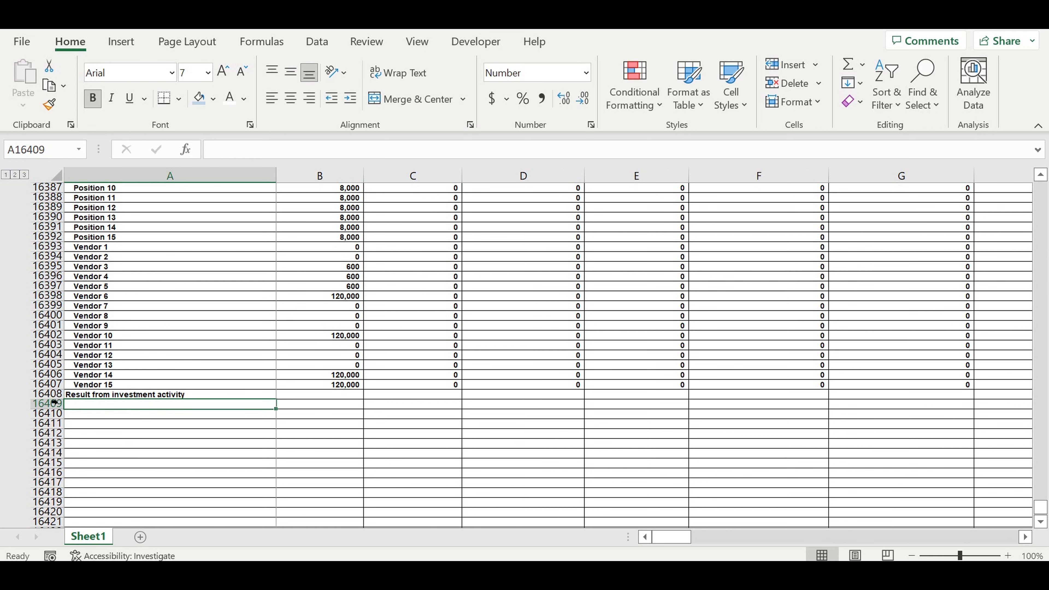
Fill the entire Result from investment activity row 16408 with yellow
left_click(47, 394)
left_click(214, 98)
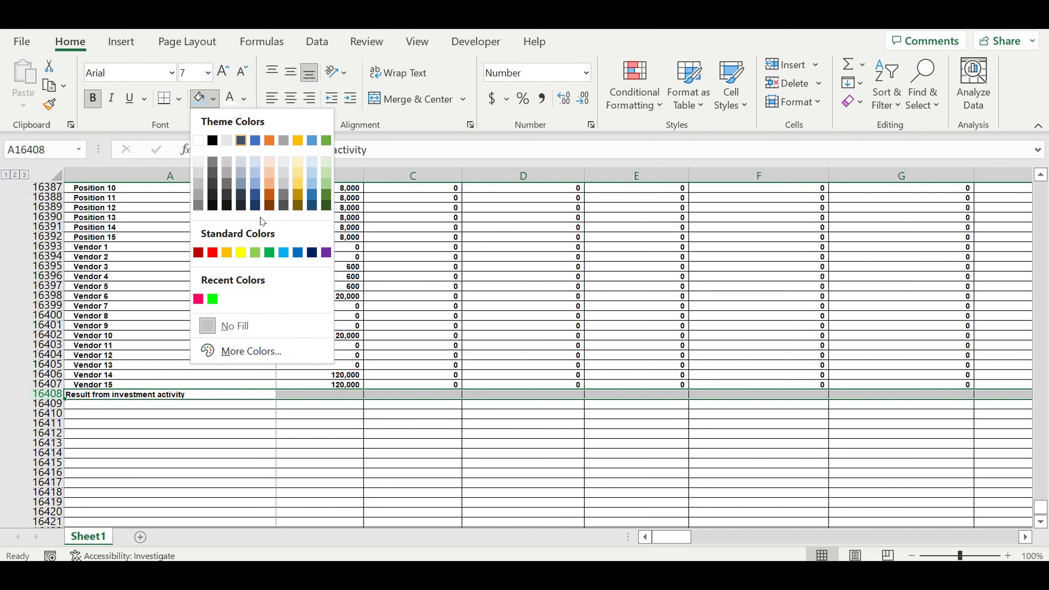
left_click(245, 251)
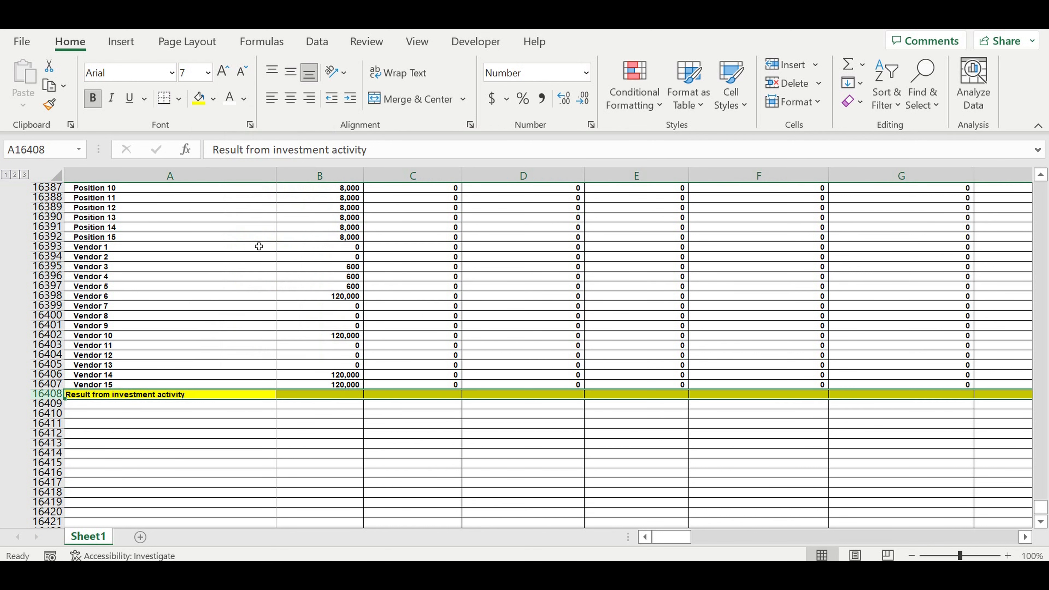
left_click(449, 339)
Calculate the January result from investment activity in B16408 as the negative of Total investment with =-B16377
left_click(318, 395)
type("=")
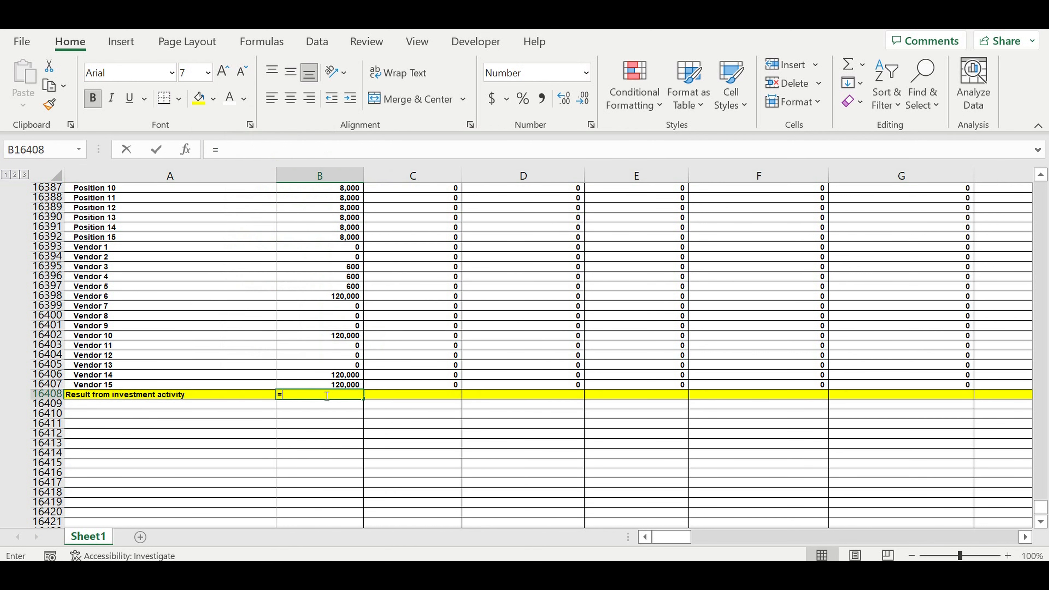
type("-")
scroll(369, 372, "up", 7)
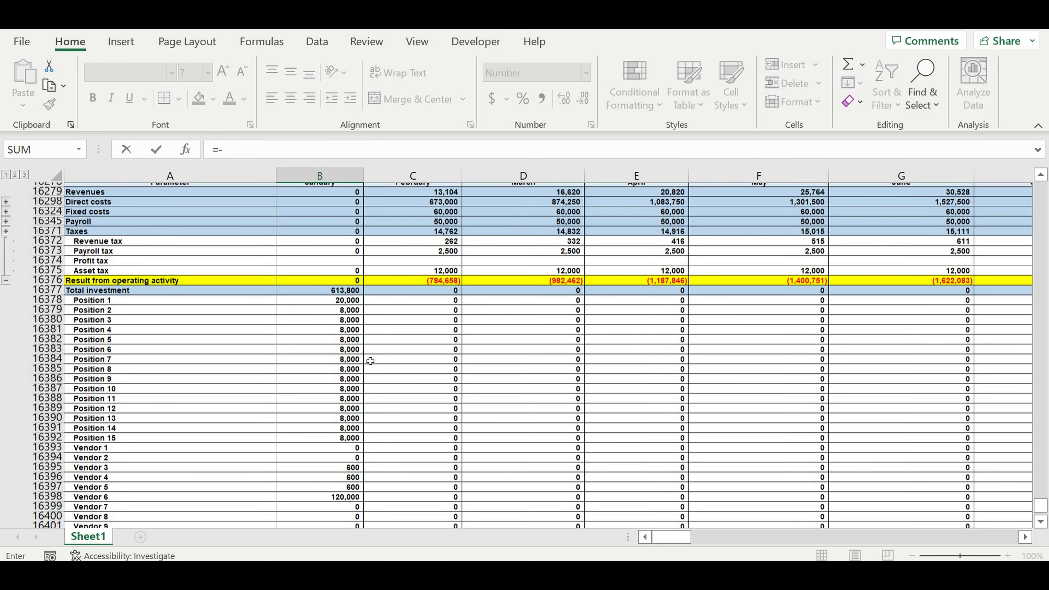
scroll(352, 363, "up", 3)
left_click(324, 389)
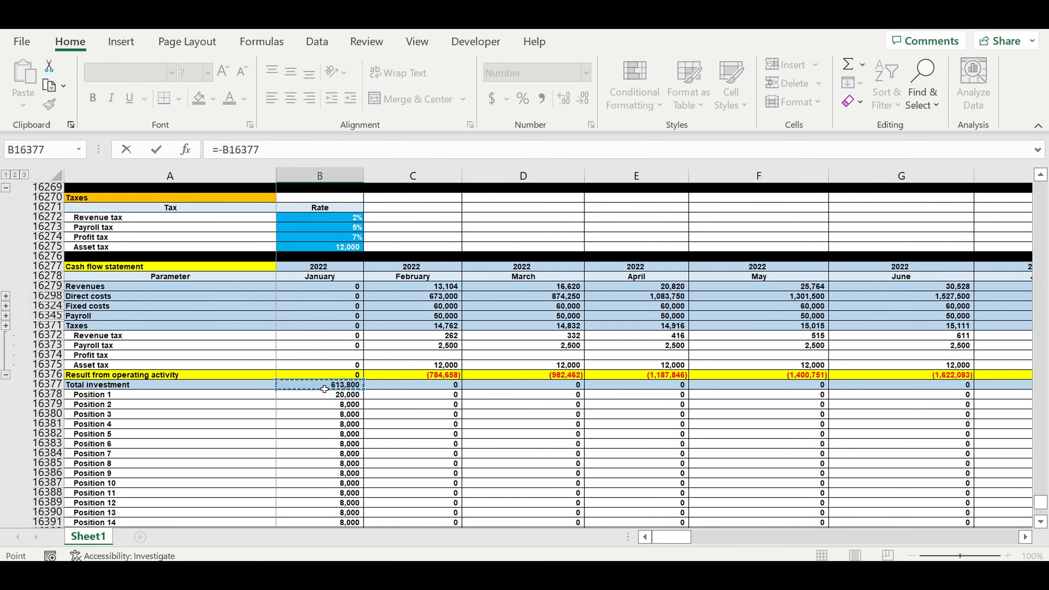
key("Return")
scroll(331, 390, "down", 10)
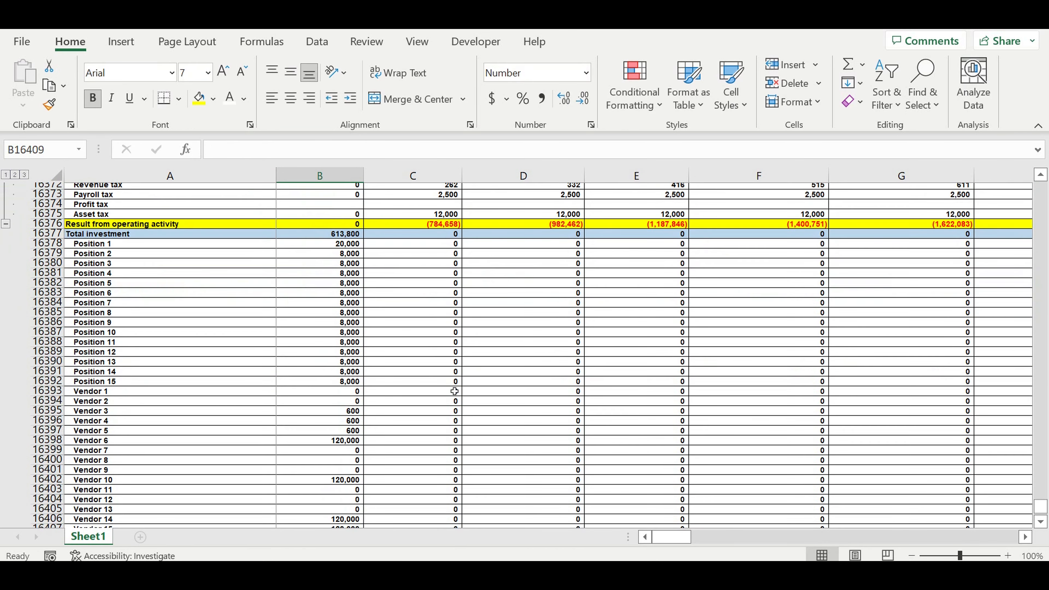
Copy the Result from investment activity formula in B16408 across all months through column DQ
left_click(320, 388)
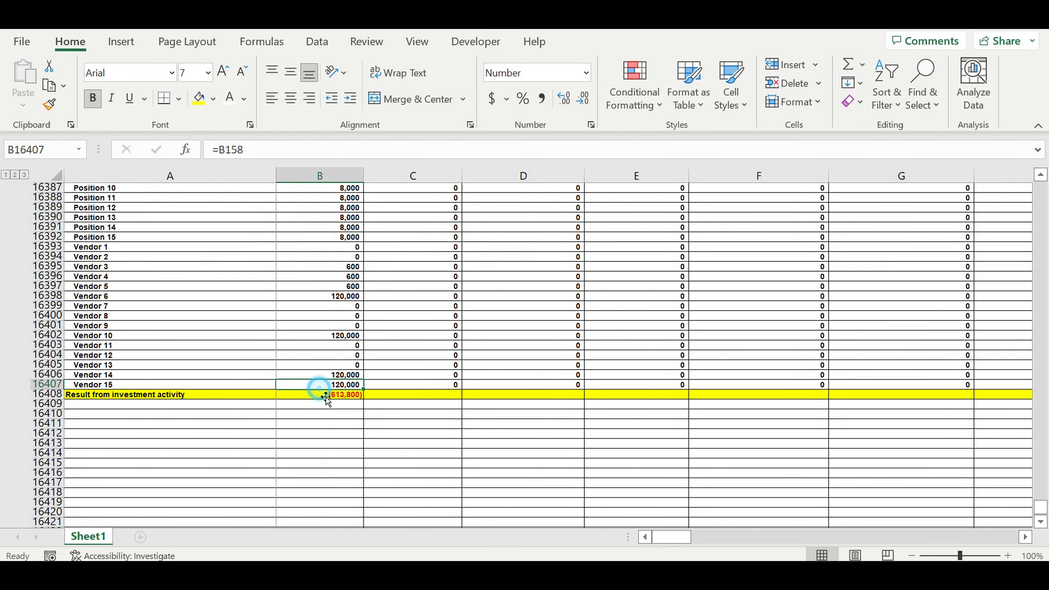
left_click(337, 395)
mouse_move(364, 400)
left_mouse_down()
mouse_move(963, 399)
mouse_move(1024, 491)
mouse_move(1014, 454)
mouse_move(950, 432)
left_mouse_up()
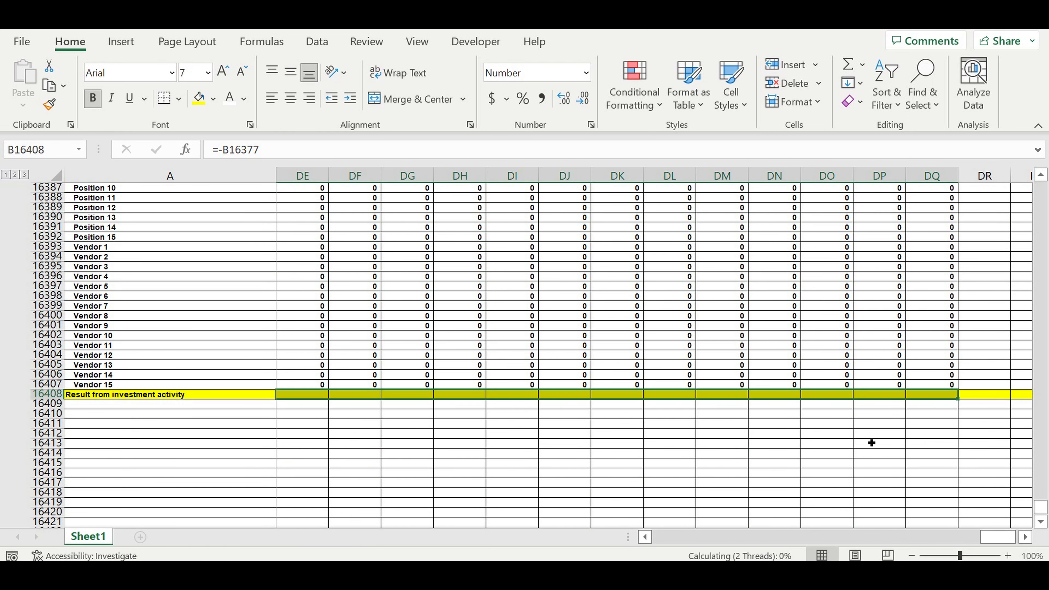
left_click(765, 431)
left_click_drag(999, 537, 496, 500)
left_click(152, 434)
Enter the label "Equity" in A16409 and fill the entire row with the standard light blue
left_click(124, 404)
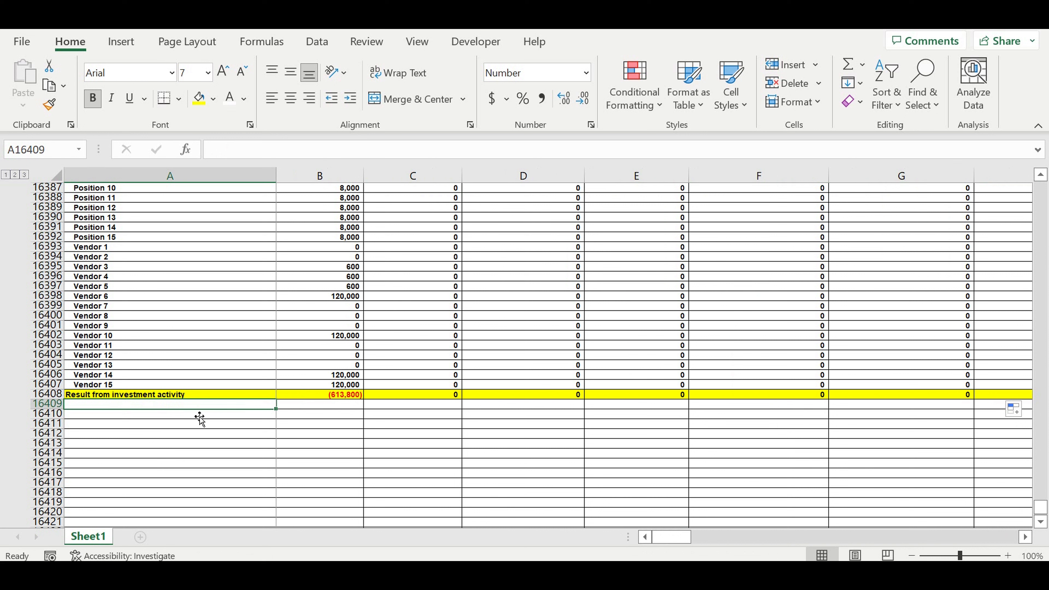
type("Equity")
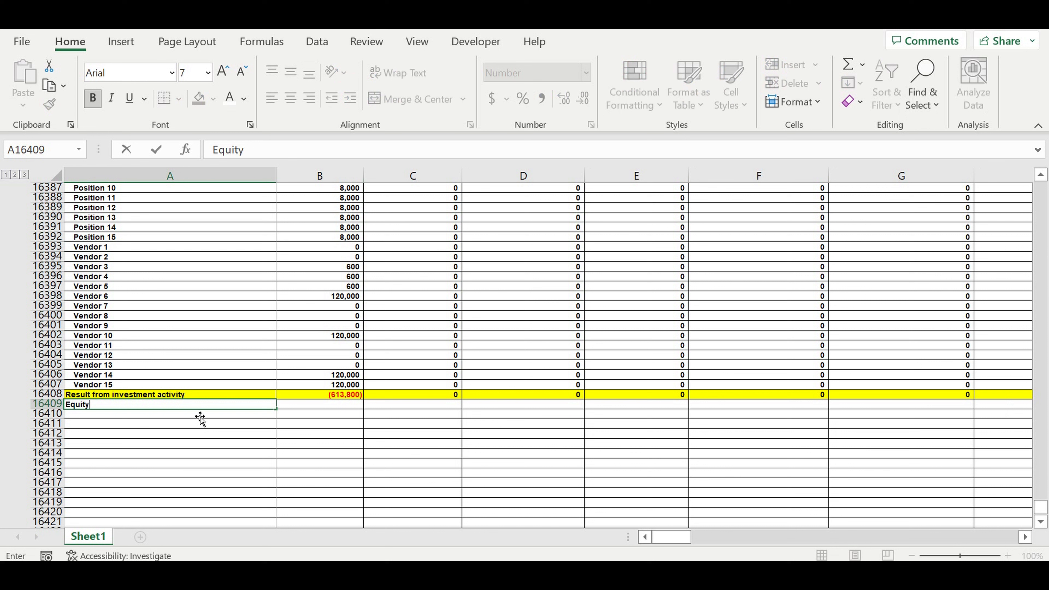
key("Return")
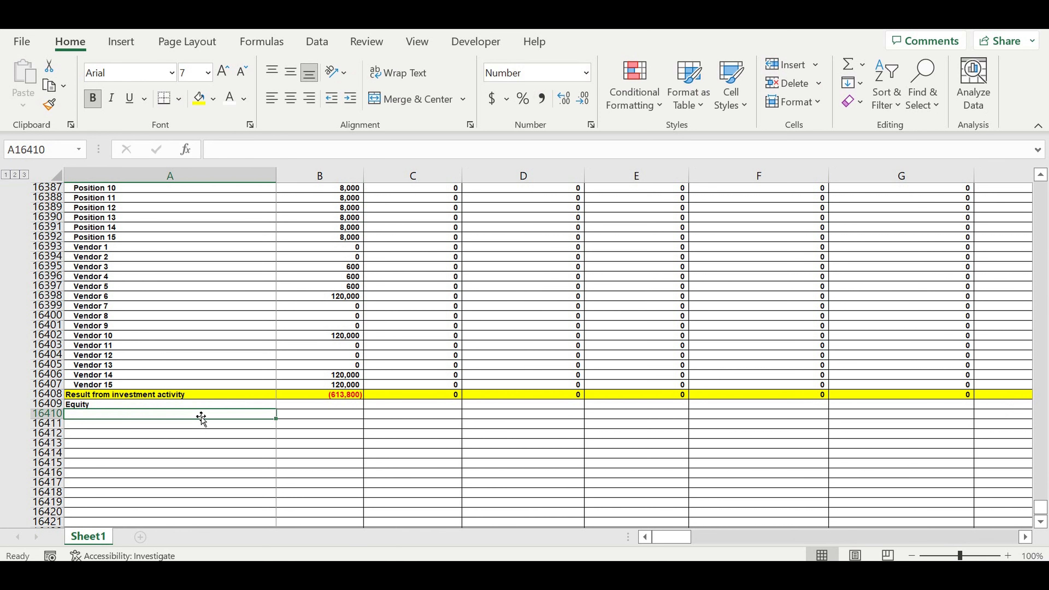
left_click(48, 404)
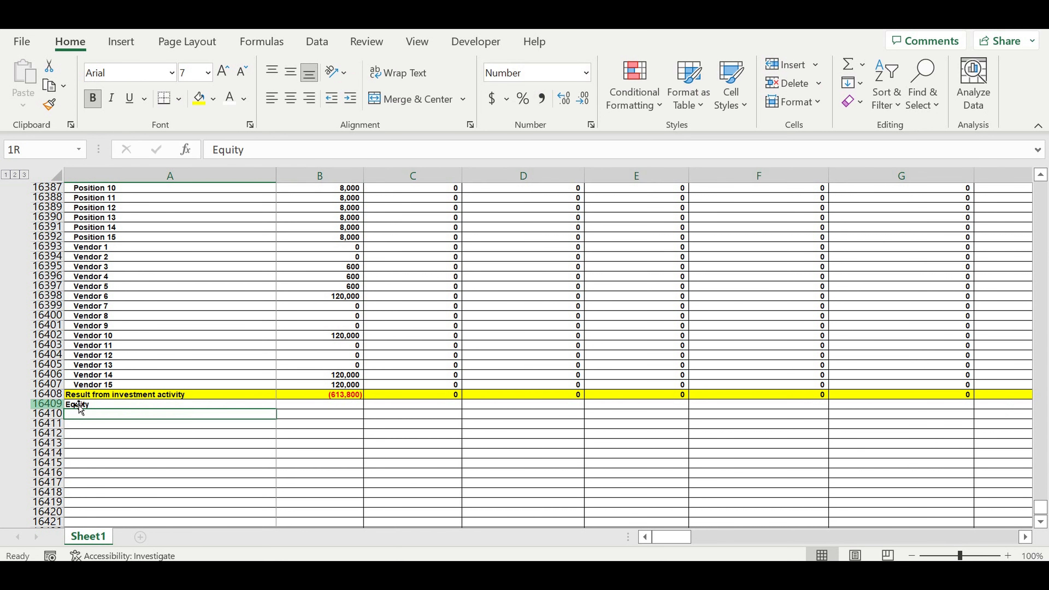
left_click(214, 99)
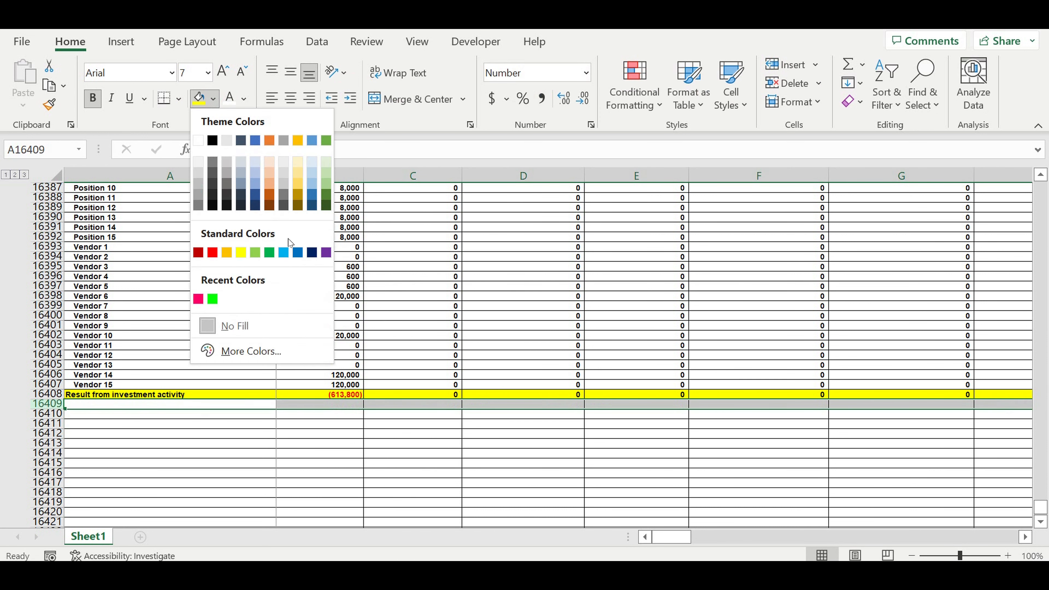
left_click(284, 252)
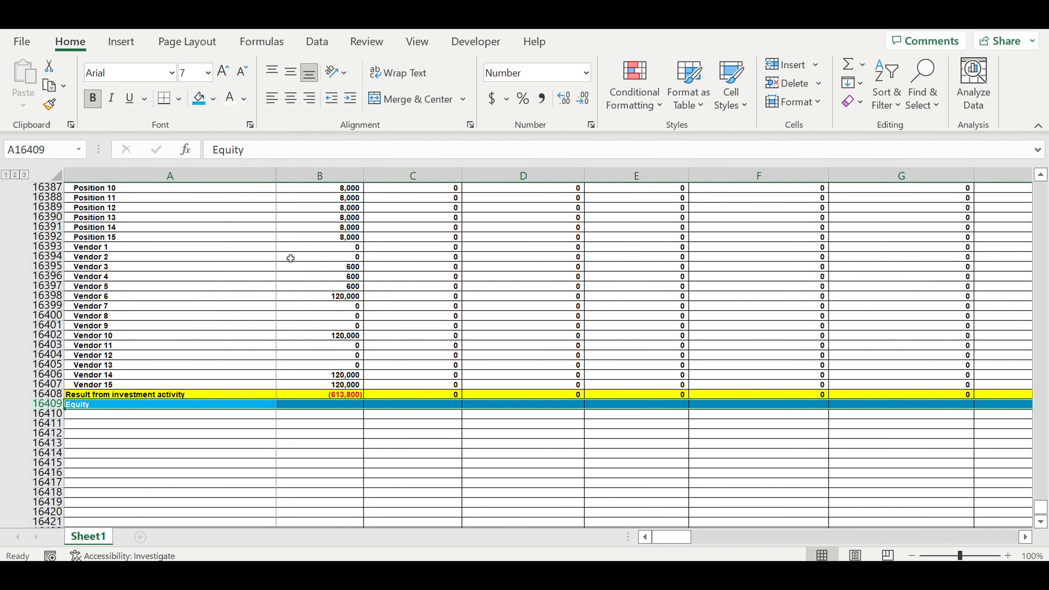
left_click(414, 327)
Enter 0 as the January equity in B16409 and copy it across all months through column DQ
left_click(121, 408)
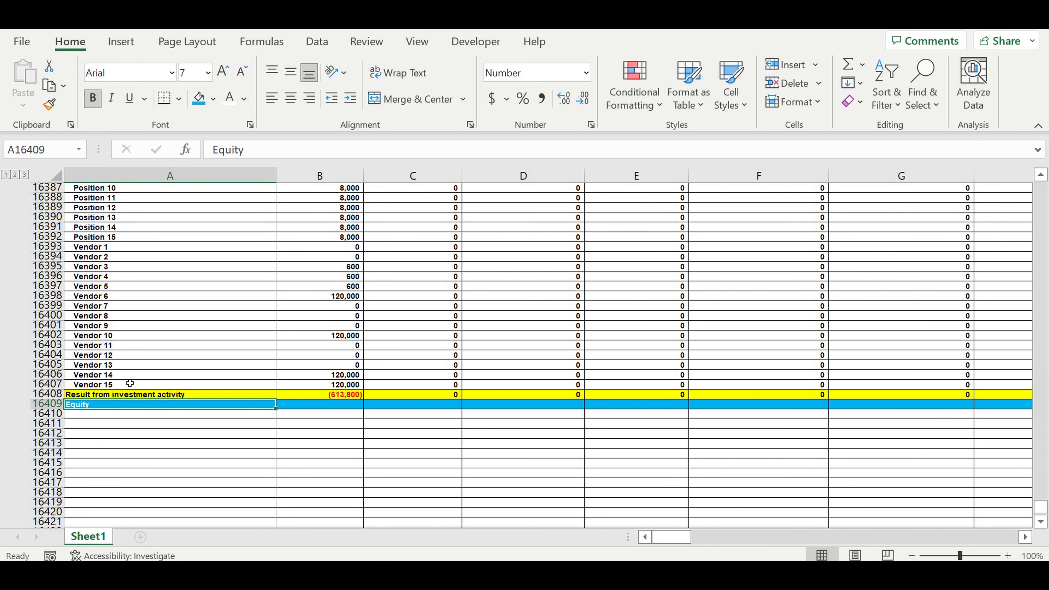
left_click(329, 408)
type("0")
left_click(347, 443)
left_click(341, 404)
left_click_drag(355, 408, 769, 416)
left_click_drag(955, 409, 902, 419)
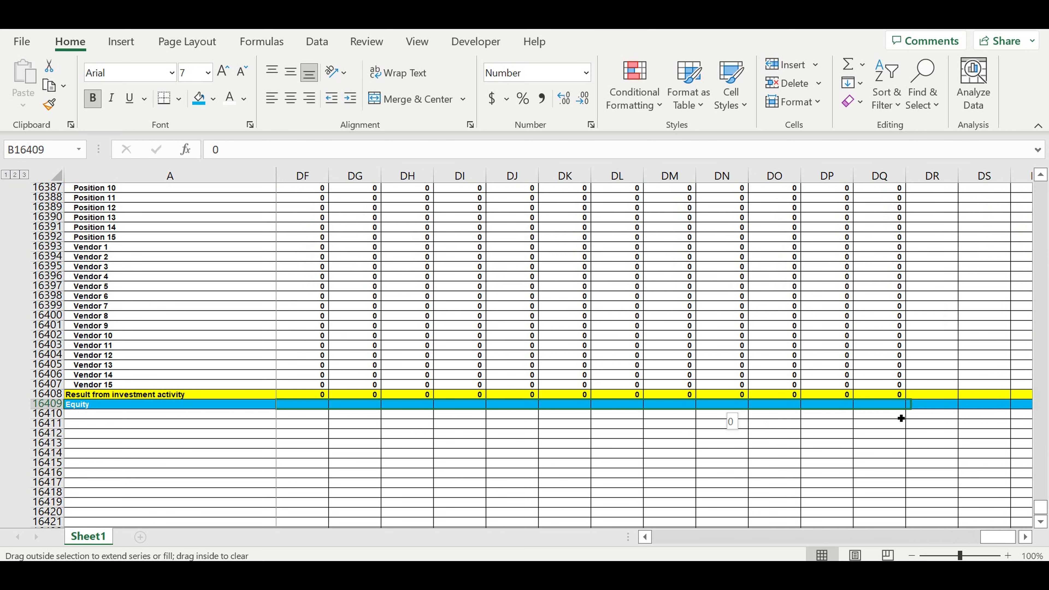
left_click_drag(891, 455, 872, 457)
left_click(861, 446)
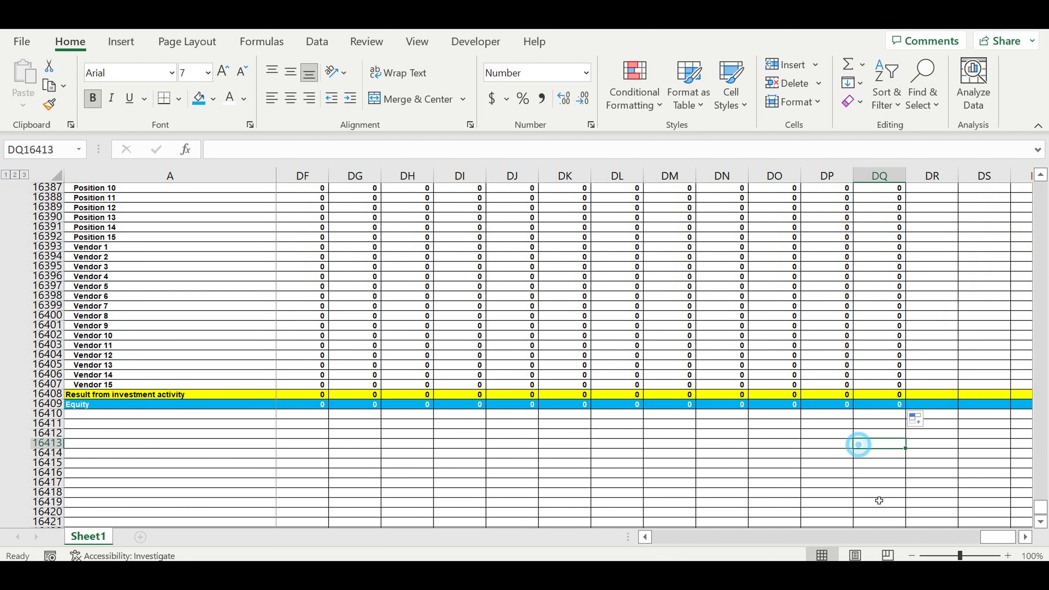
left_click_drag(992, 537, 665, 537)
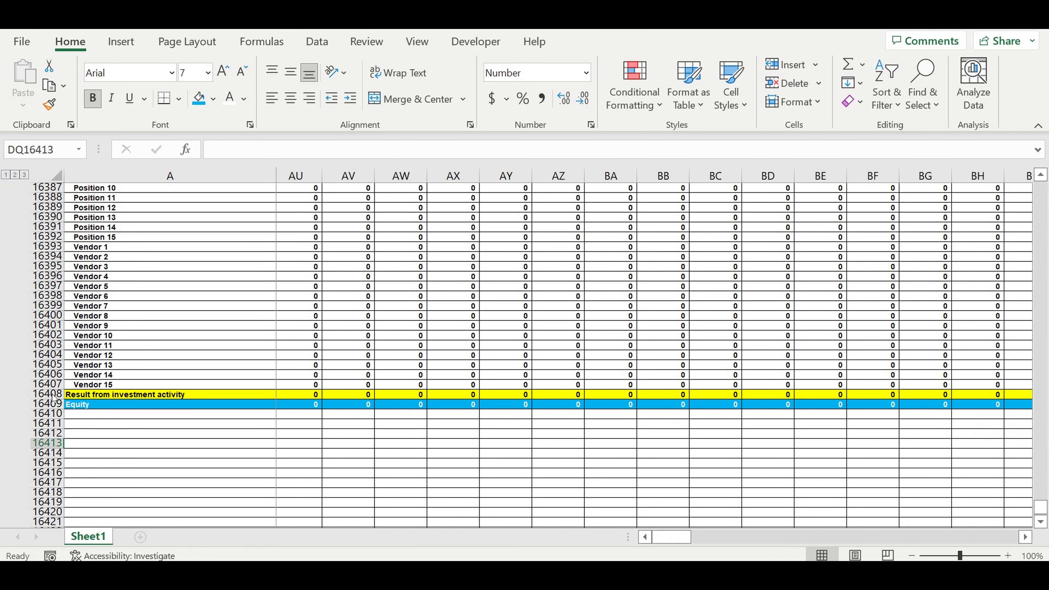
Group the position and vendor rows 16378 to 16407 under Total investment and collapse the group
left_click(102, 414)
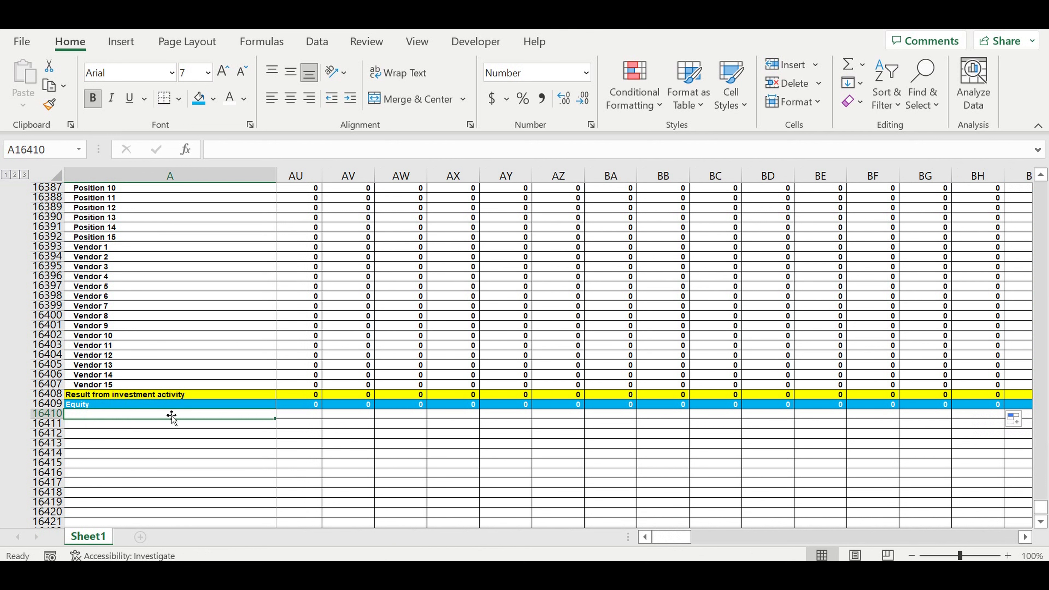
left_click_drag(48, 384, 29, 248)
left_click(322, 42)
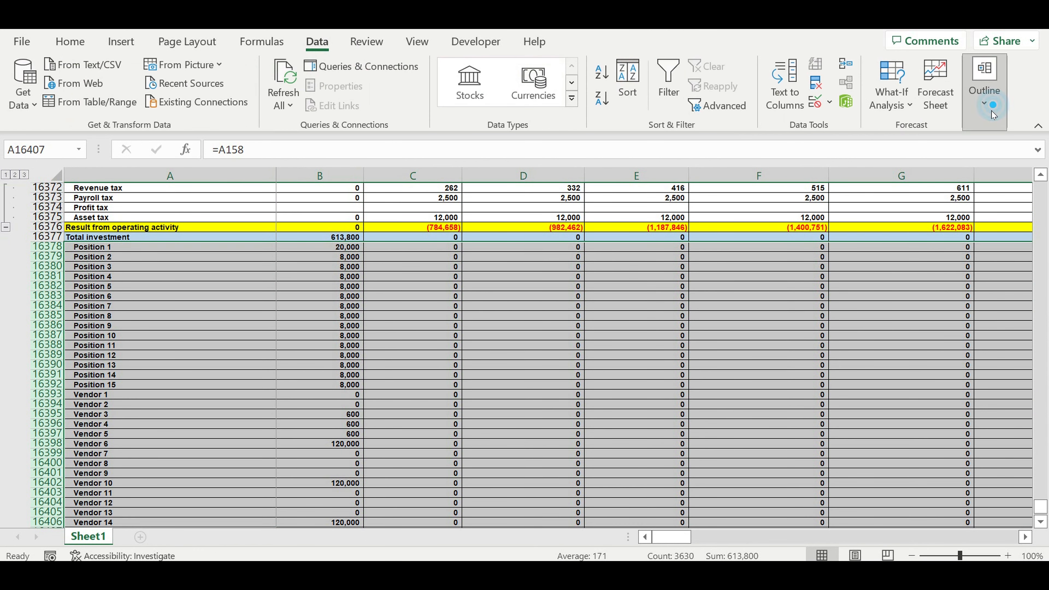
left_click(985, 87)
left_click(866, 177)
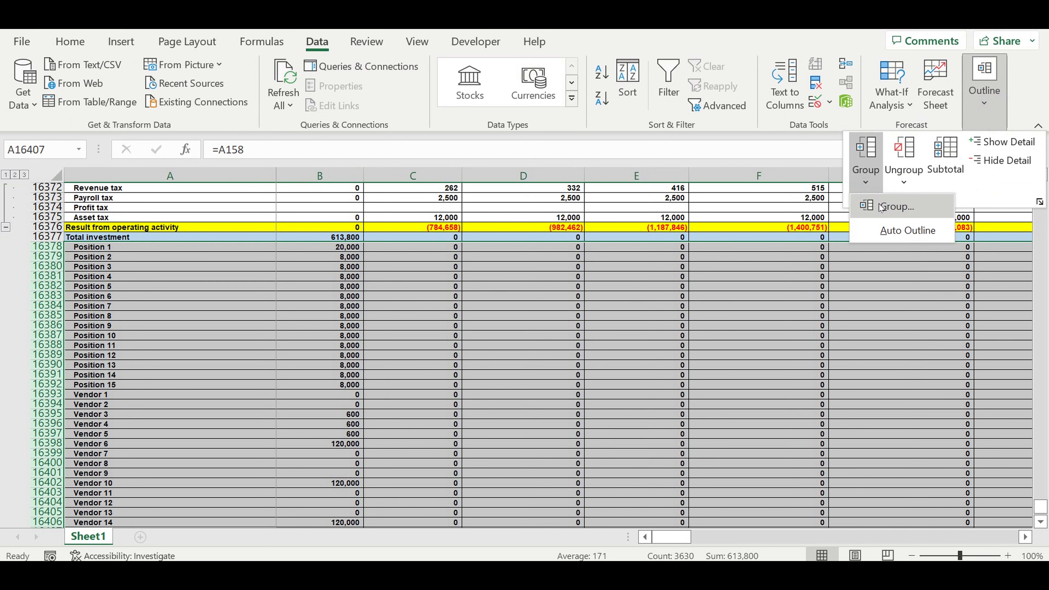
left_click(882, 202)
scroll(161, 327, "down", 5)
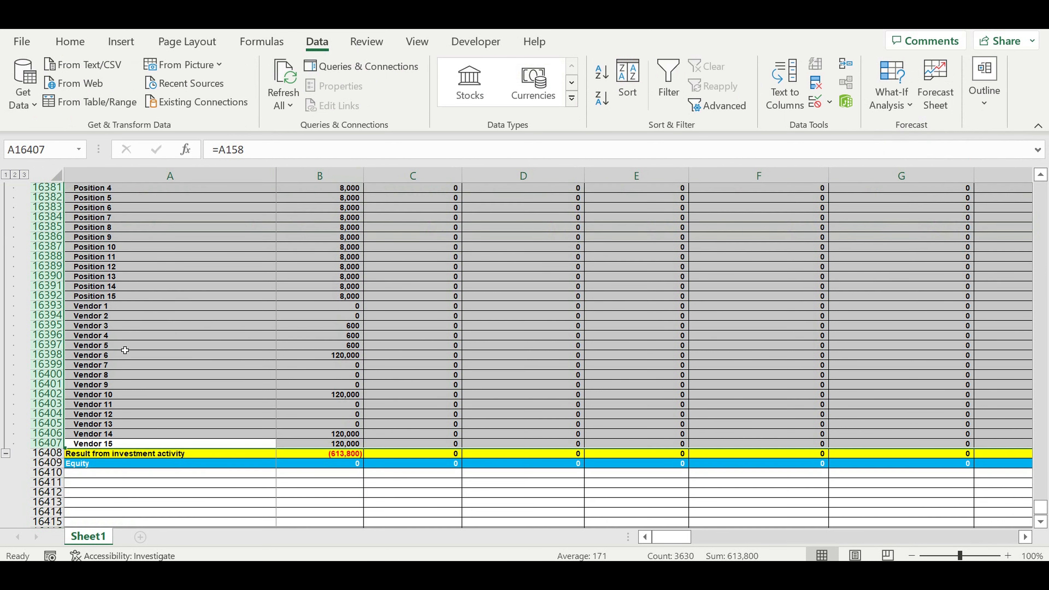
left_click(6, 396)
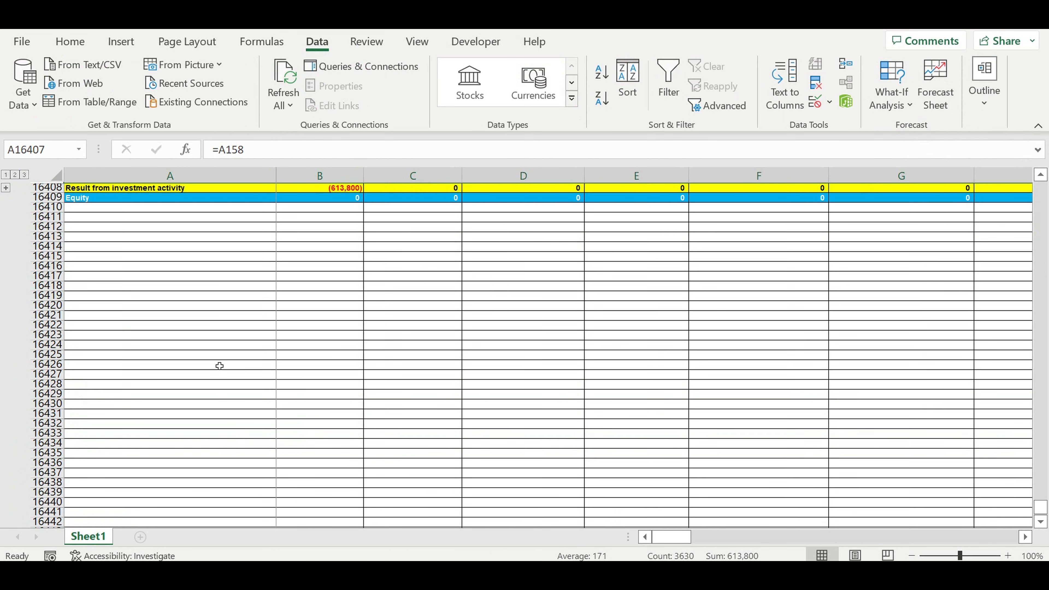
scroll(223, 358, "up", 5)
left_click(197, 383)
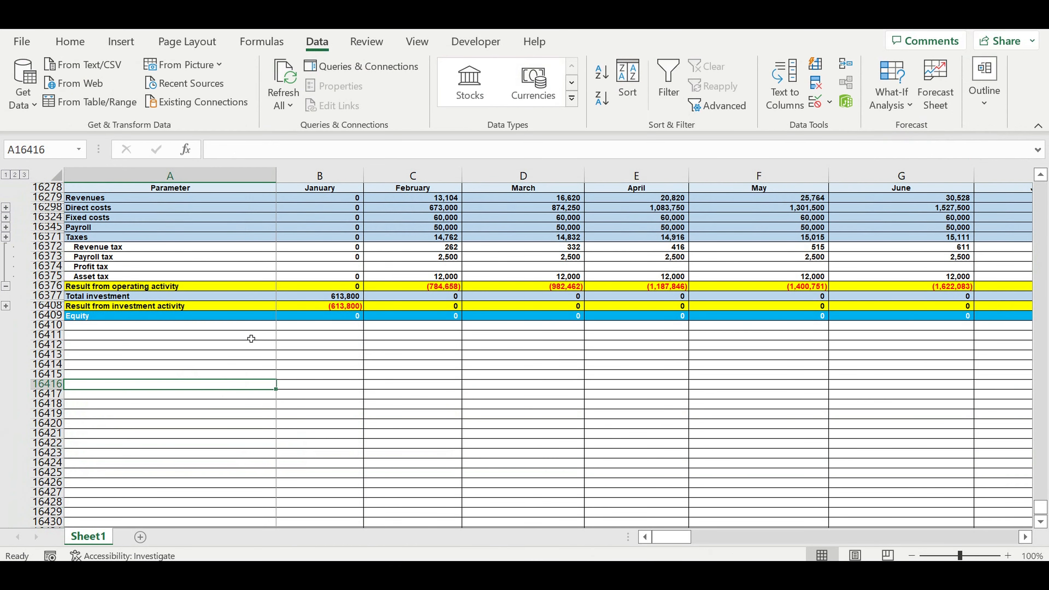
Link the label in A16410, directly below Equity, to Loan inflow ($/month) in the Loan timeline with =A16263
left_click(245, 327)
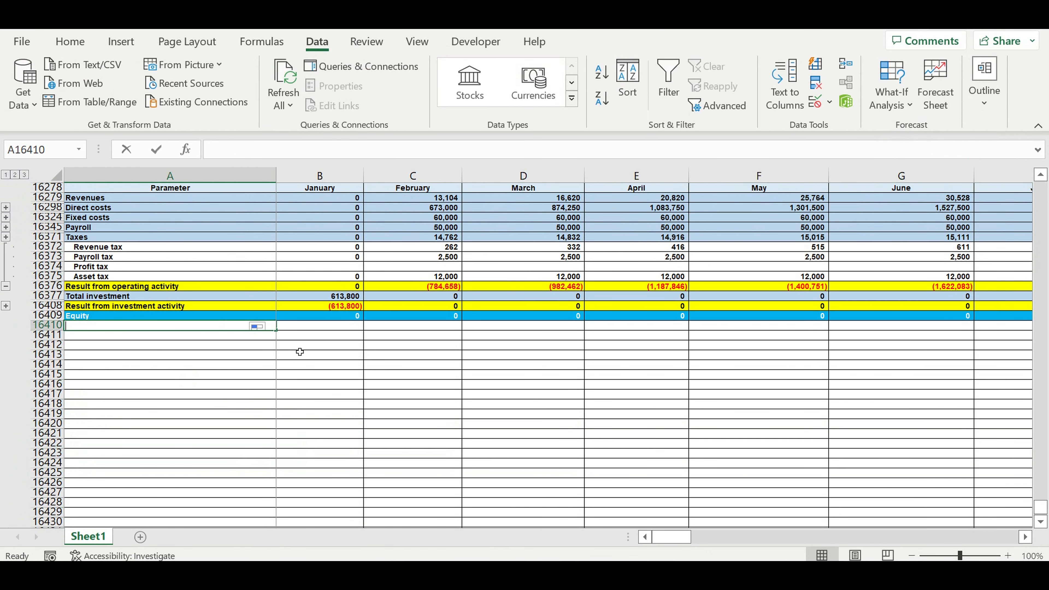
type("=")
scroll(297, 347, "up", 9)
scroll(294, 346, "down", 2)
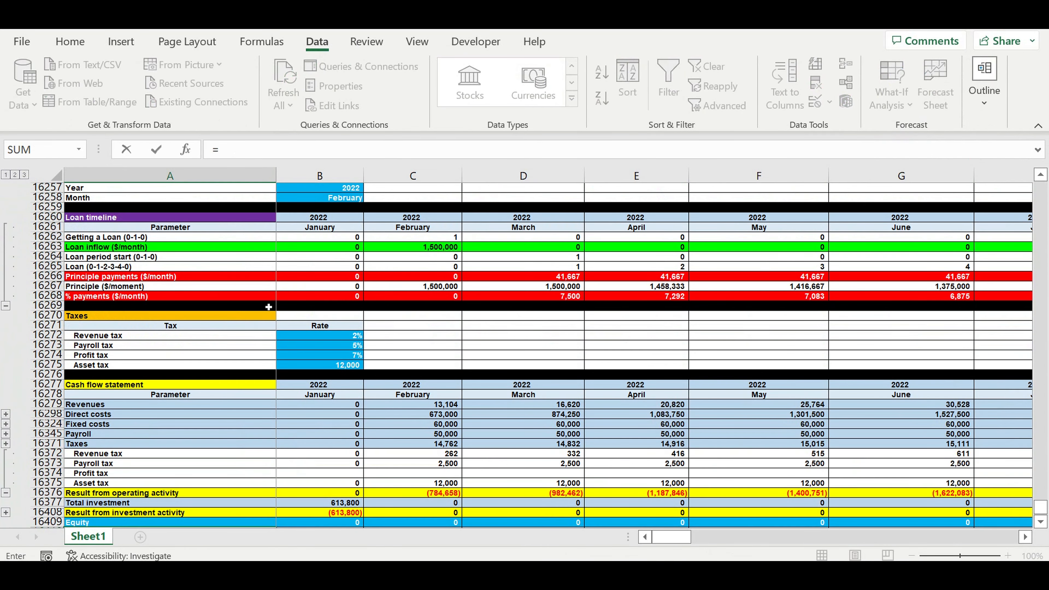
left_click(88, 250)
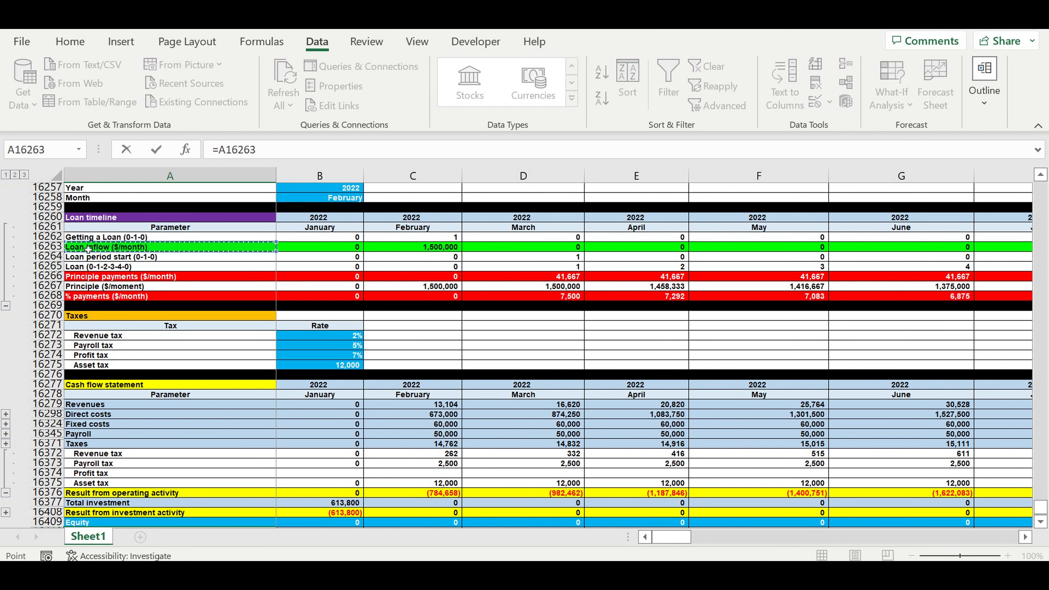
key("Return")
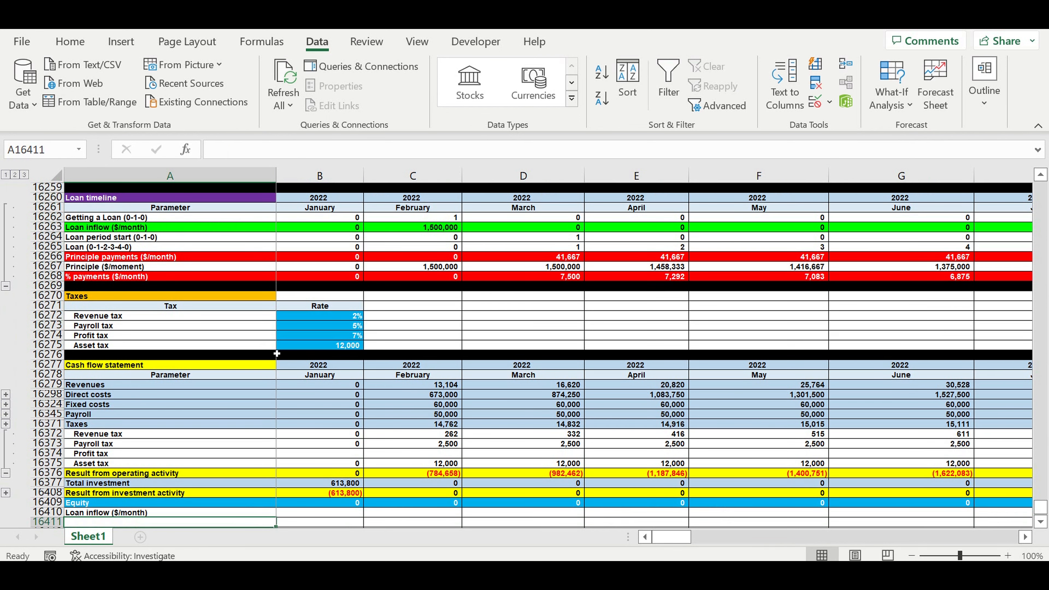
Link the labels in A16411 and A16412 to Principle payments ($/month) and % payments ($/month) in the Loan timeline
scroll(277, 354, "down", 1)
type("=")
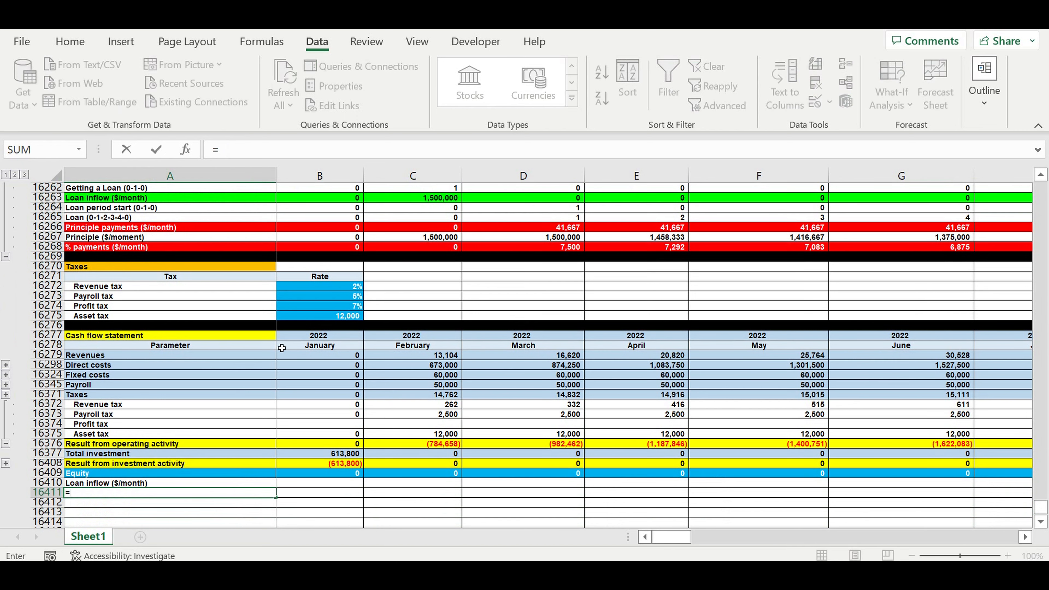
scroll(281, 347, "up", 5)
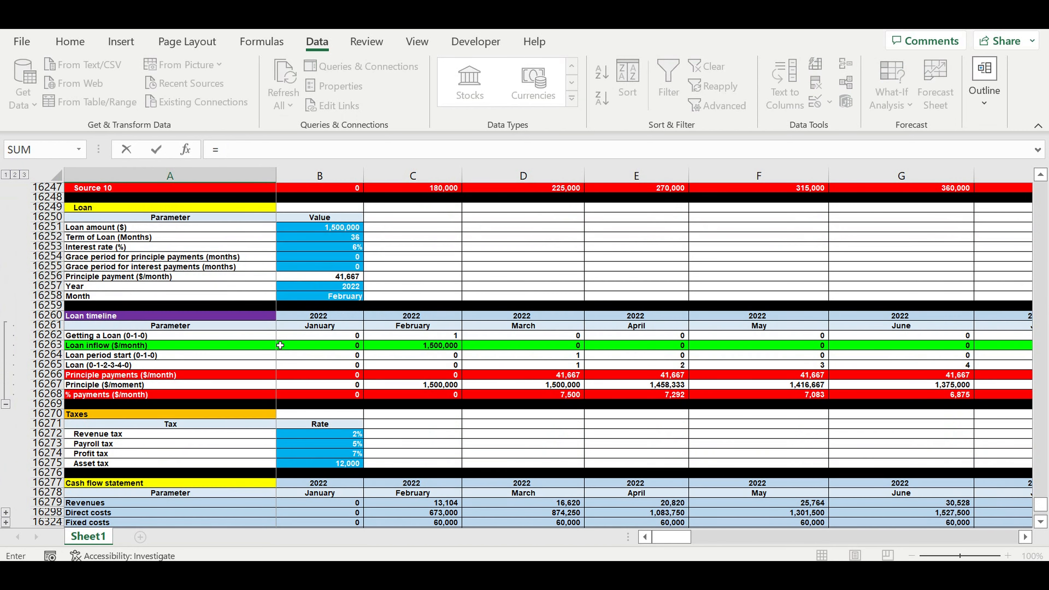
left_click(86, 379)
key("Return")
type("=")
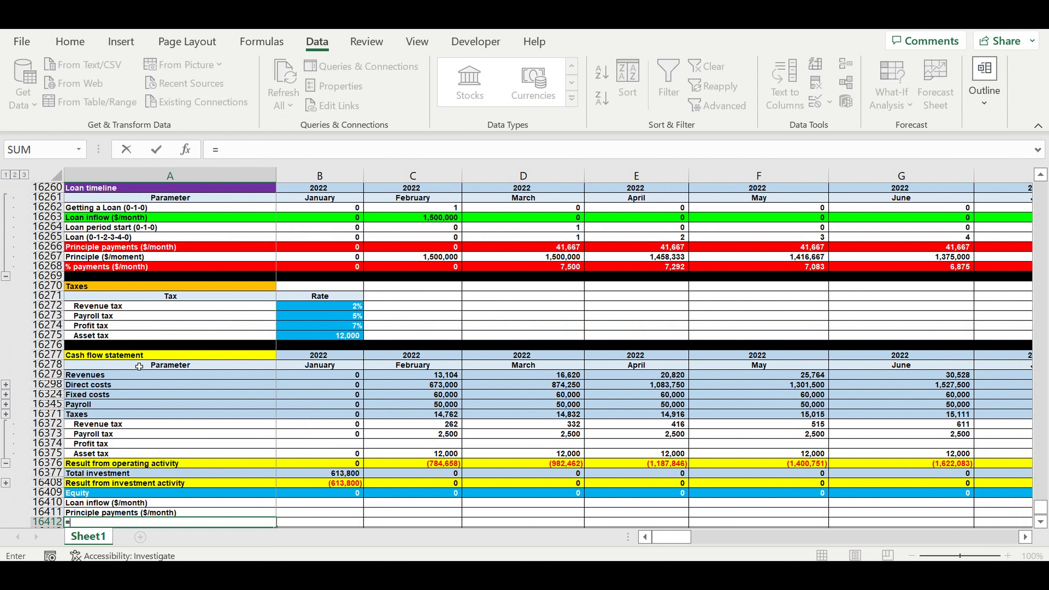
left_click(99, 271)
key("Return")
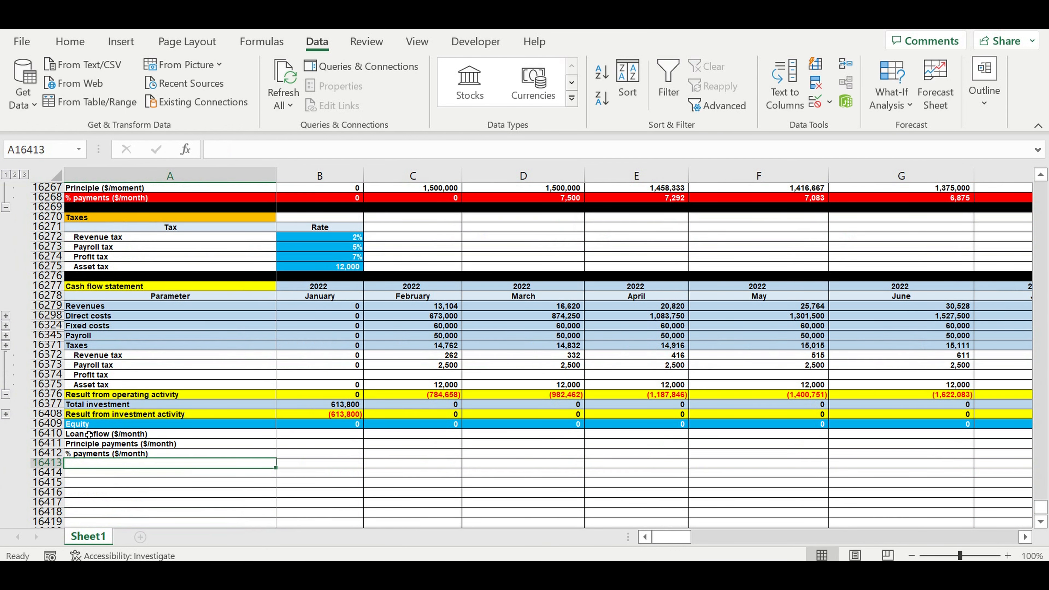
Copy the three loan label links in A16410:A16412 into the January cells B16410:B16412
left_click(89, 435)
left_click_drag(242, 438, 355, 463)
left_click(425, 453)
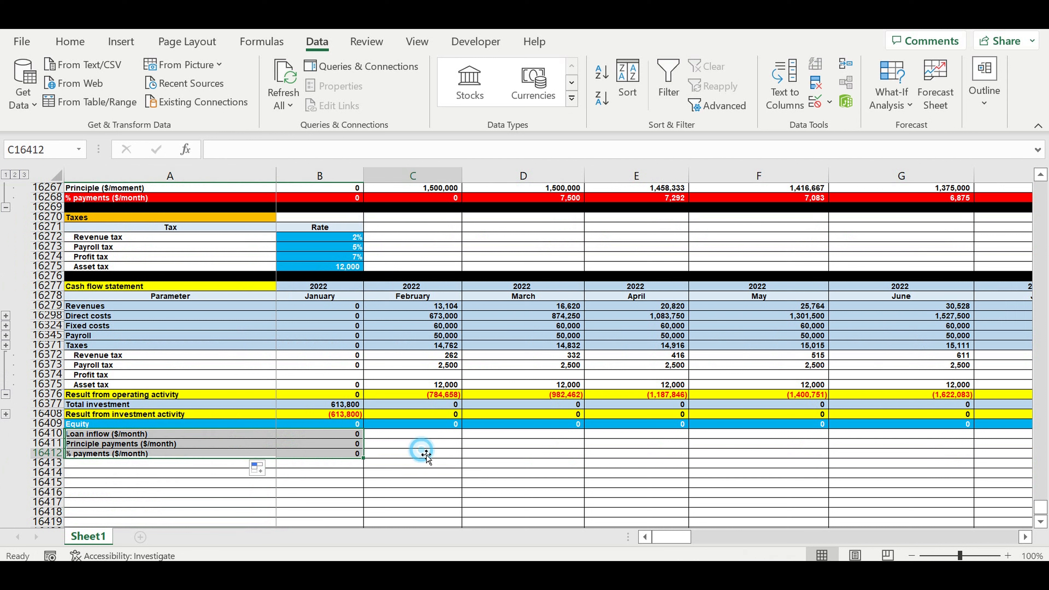
Fill the whole row 16413, directly below % payments ($/month), with yellow
left_click(85, 467)
left_click(46, 463)
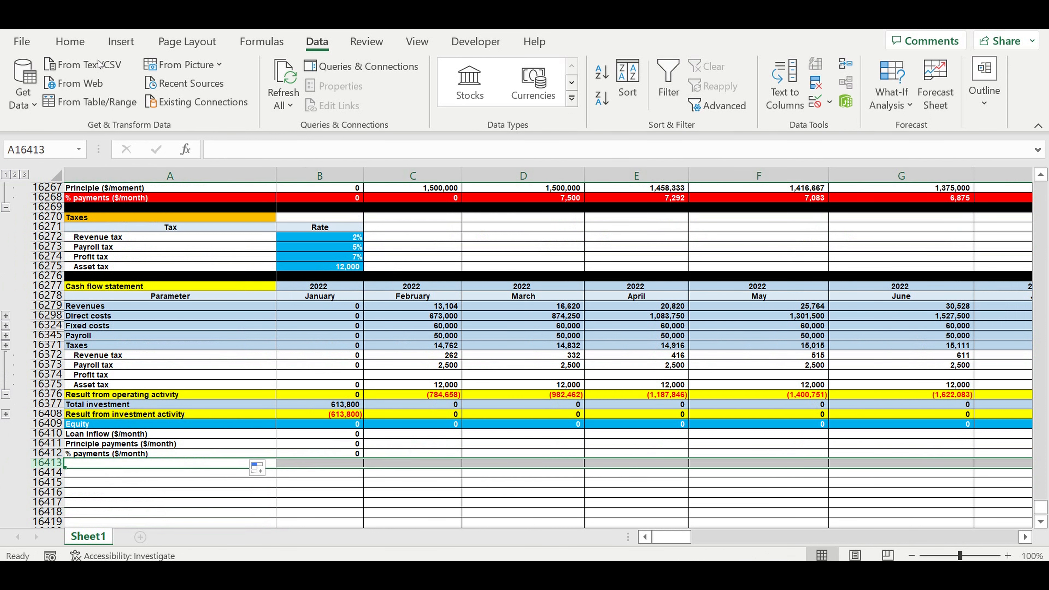
left_click(70, 41)
left_click(213, 99)
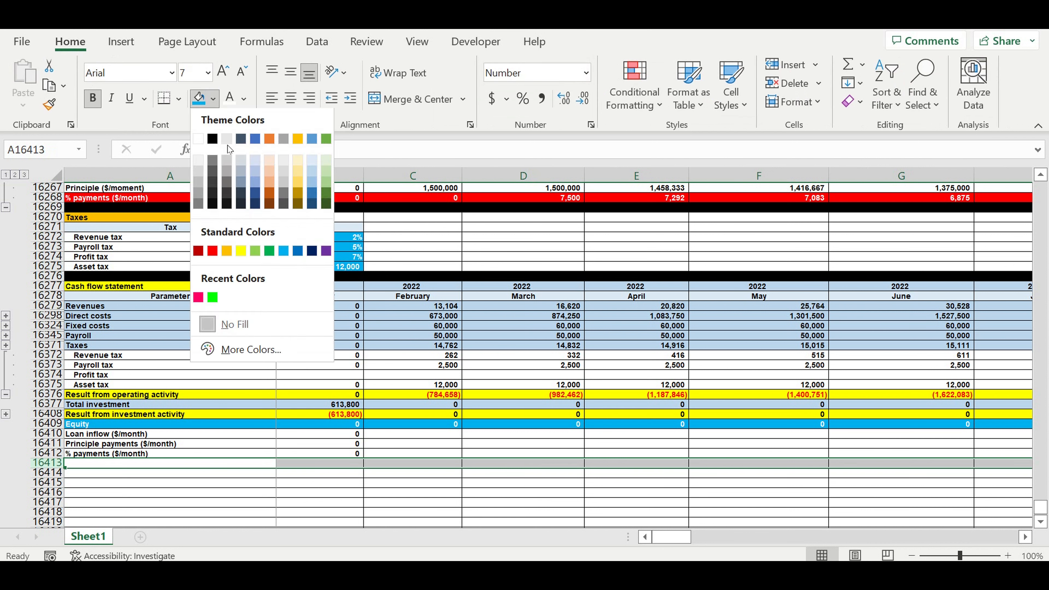
left_click(241, 251)
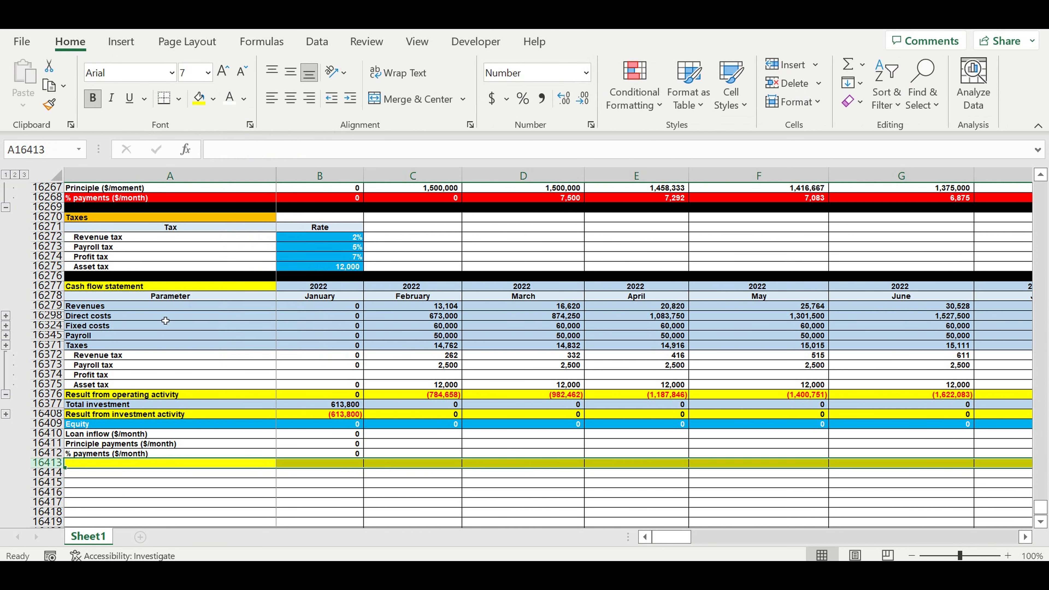
Label the yellow row in A16413 as Result from financing activity
left_click(91, 463)
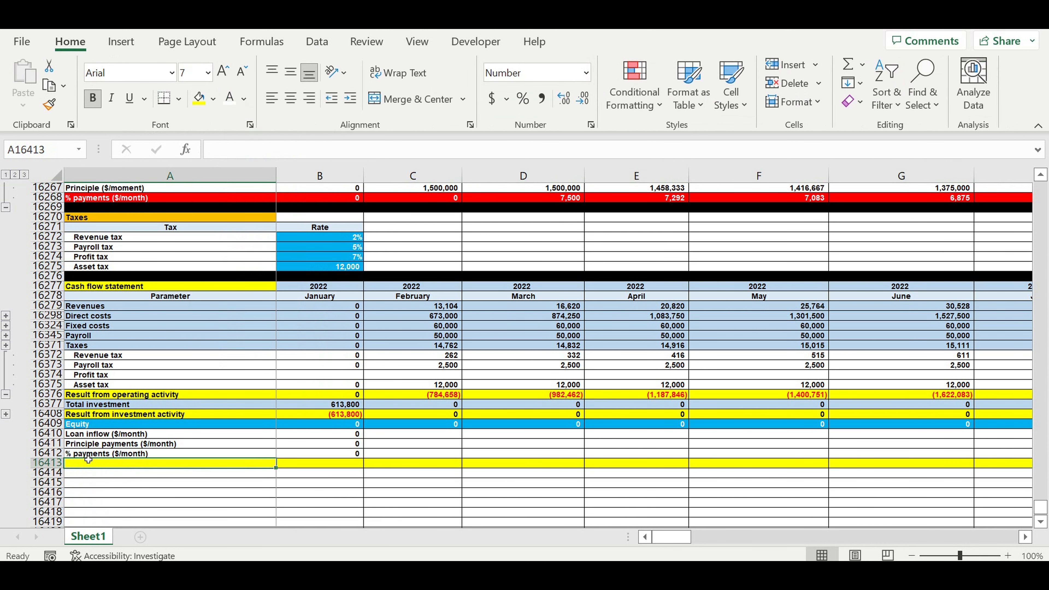
type("Result from")
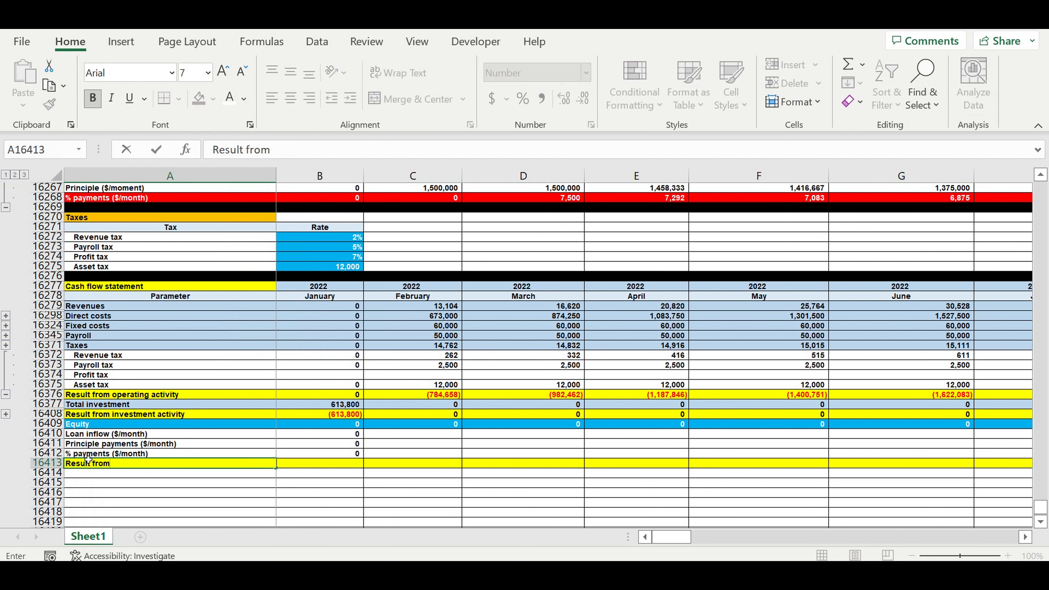
type(" financing activity")
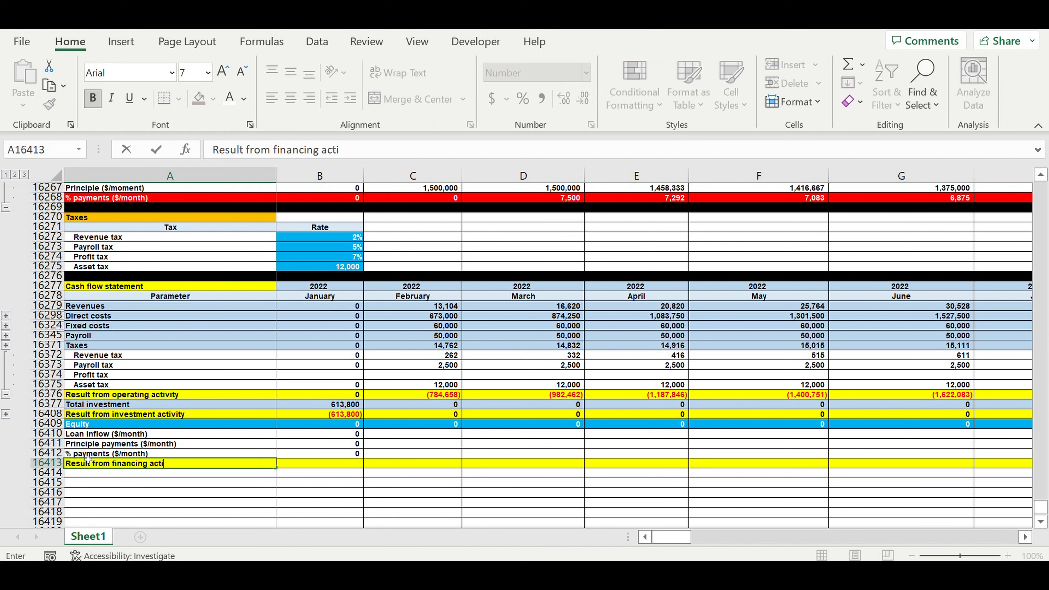
left_click(173, 493)
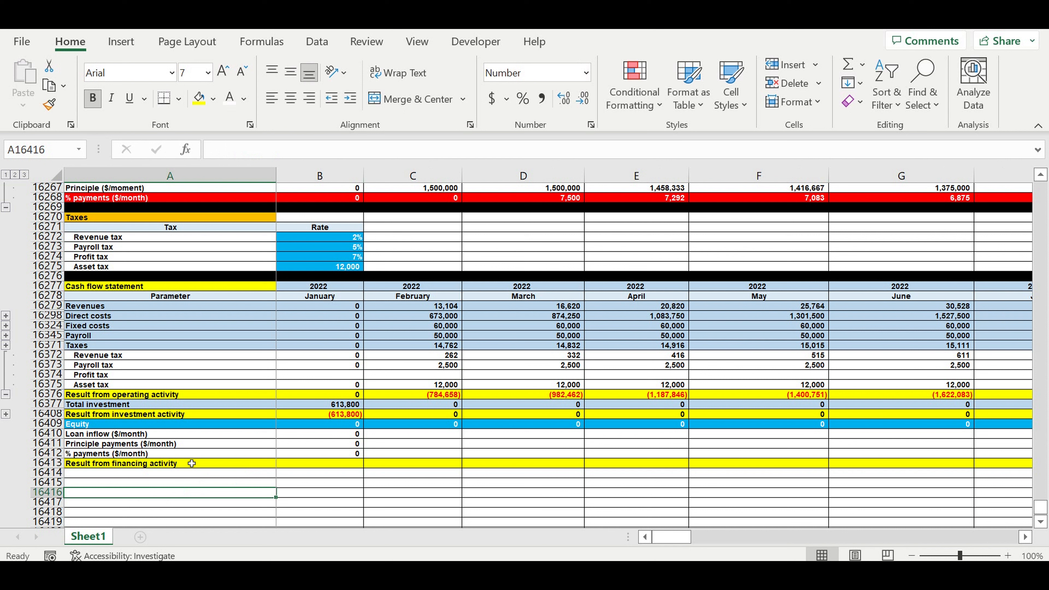
Calculate January's financing result in B16413 as equity plus loan inflow minus principle and % payments: =B16409+B16410-B16411-B16412
left_click(340, 483)
left_click(329, 463)
type("=")
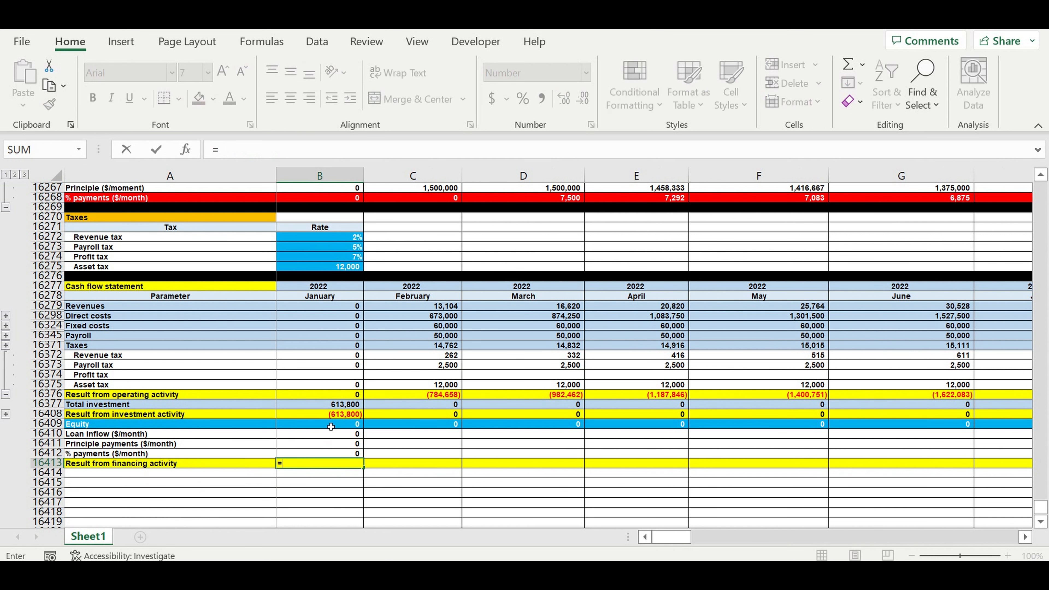
left_click(331, 427)
type("+")
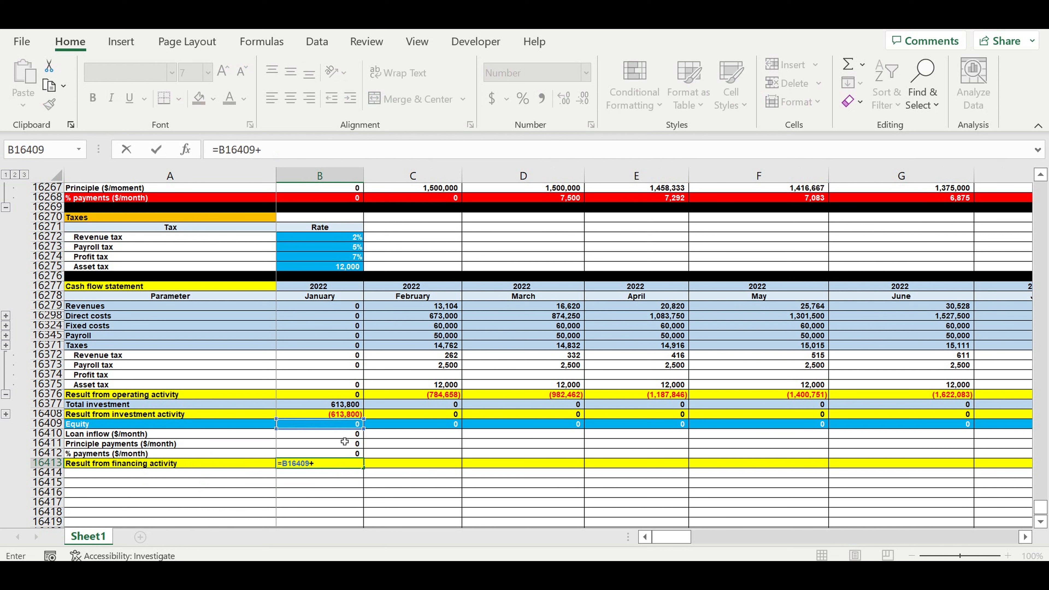
left_click(343, 439)
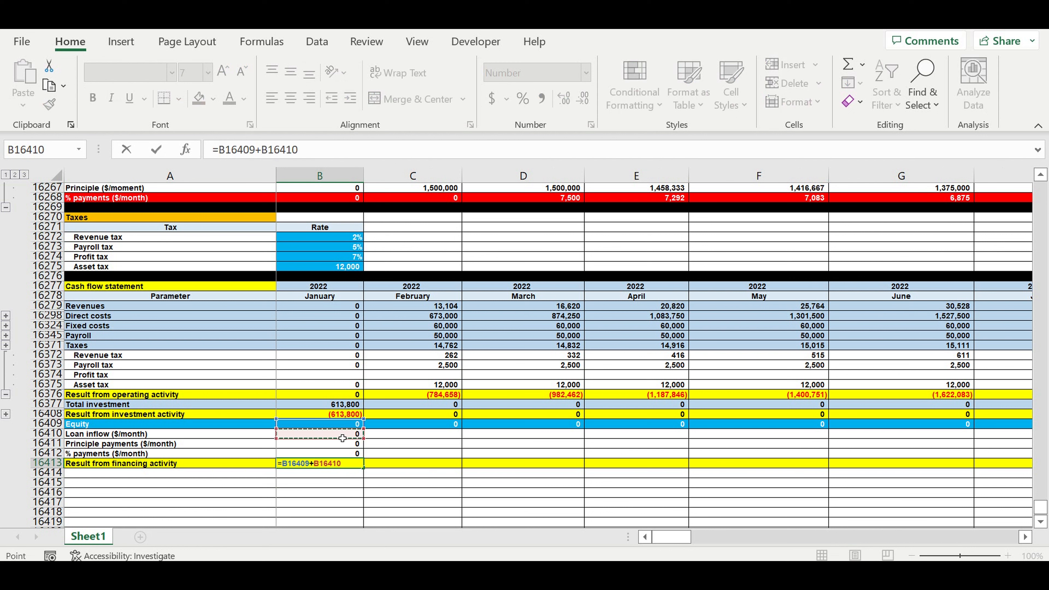
type("-")
left_click(339, 445)
type("-")
left_click(335, 454)
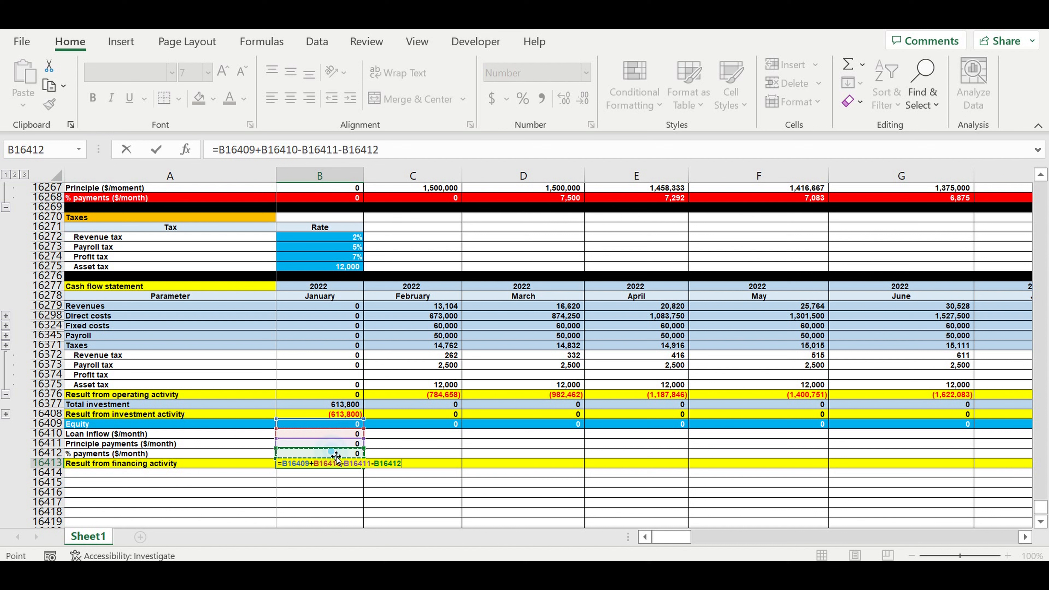
key("Return")
Fill the January financing formulas in B16410:B16413 across the remaining months and indent the labels in A16409:A16412
left_click_drag(347, 434, 975, 480)
left_click_drag(1002, 542, 433, 492)
left_click(433, 492)
left_click_drag(93, 426, 108, 445)
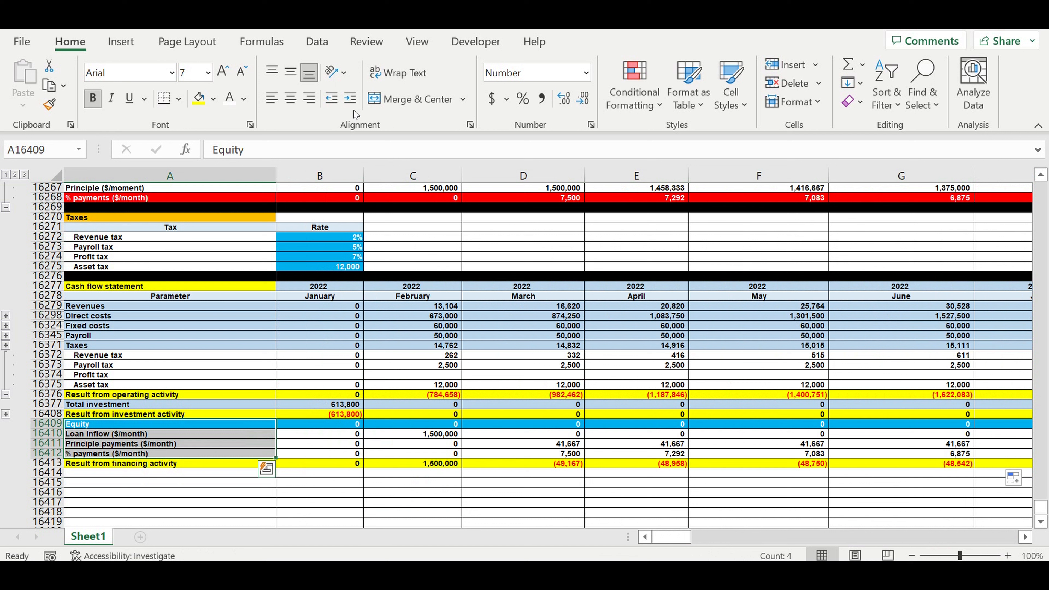
left_click(148, 492)
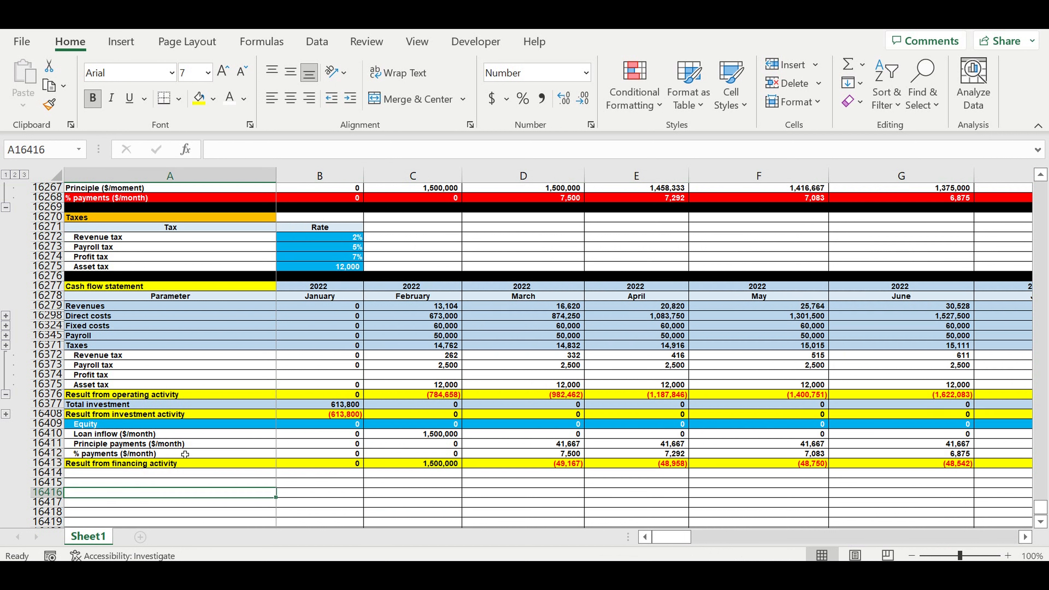
Begin an IF formula in January's Profit tax cell B16374 with revenues minus direct costs, fixed costs and payroll: =if(B16279-B16298-B16324-B16345
left_click(101, 376)
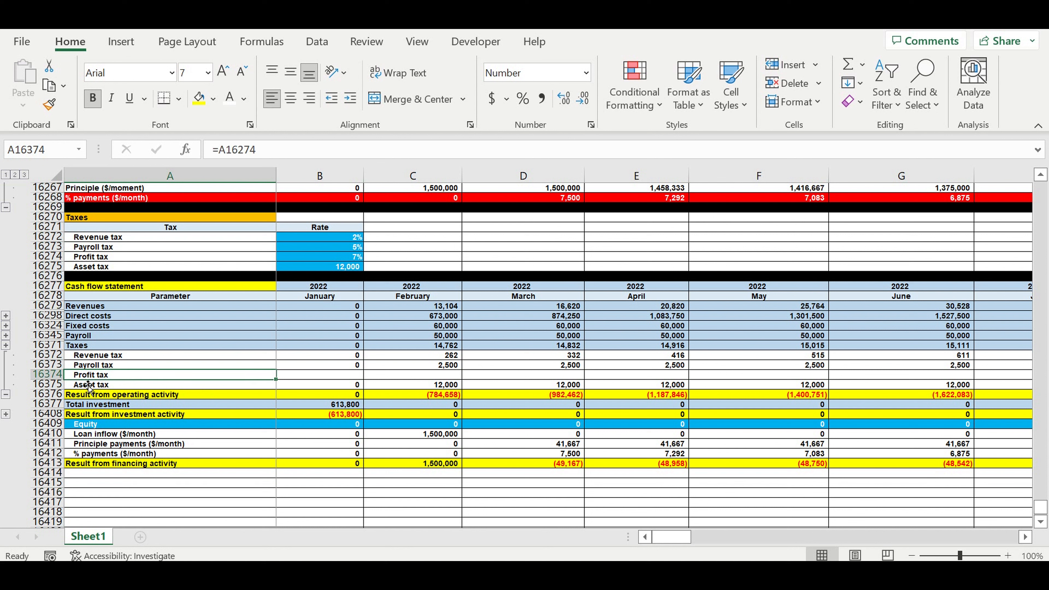
left_click(47, 375)
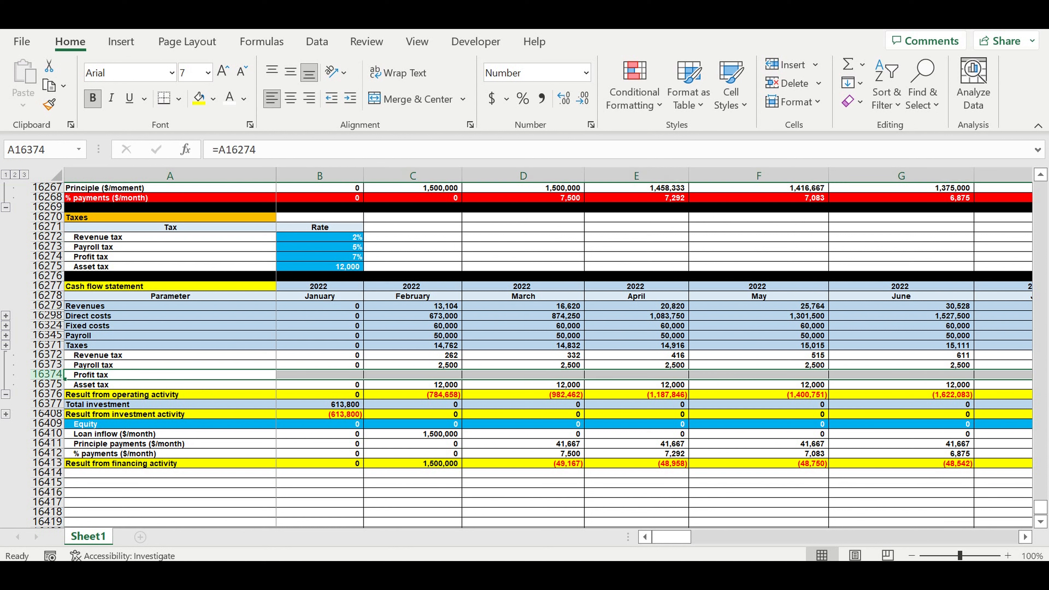
left_click(333, 376)
type("=")
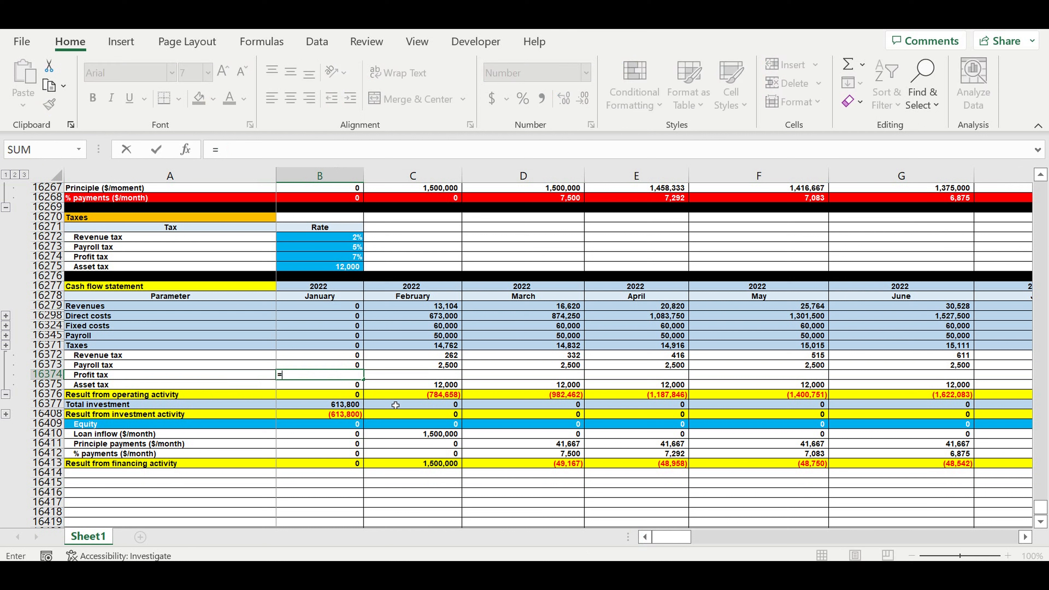
type("if(")
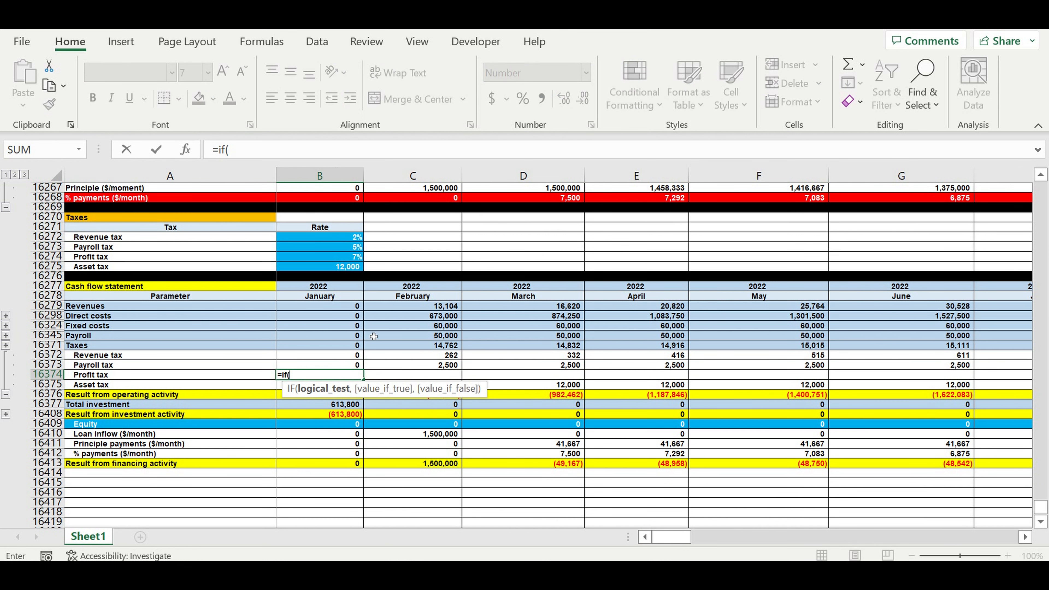
left_click(319, 309)
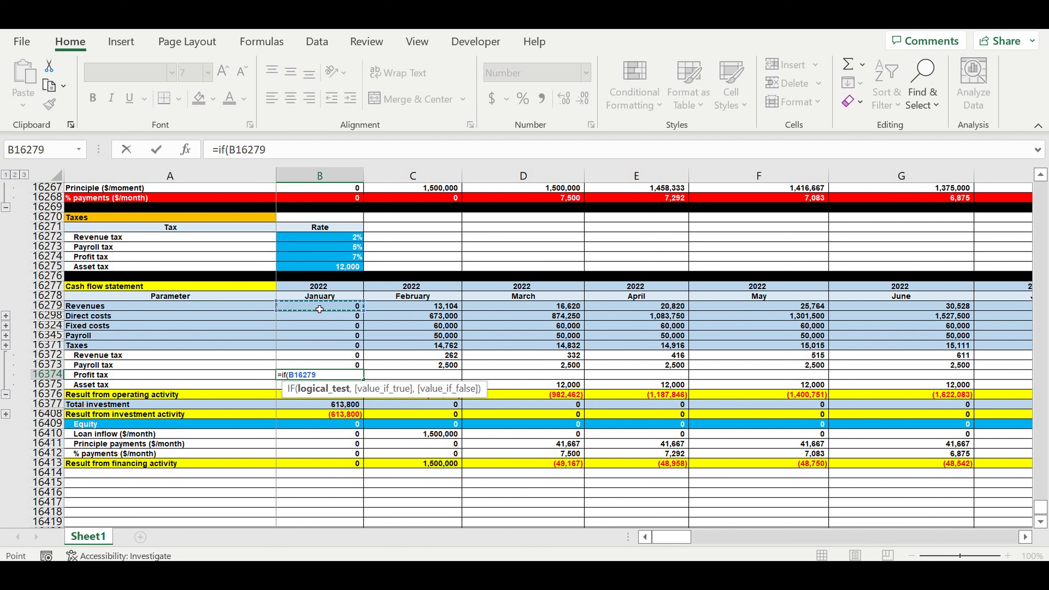
type("-")
left_click(333, 317)
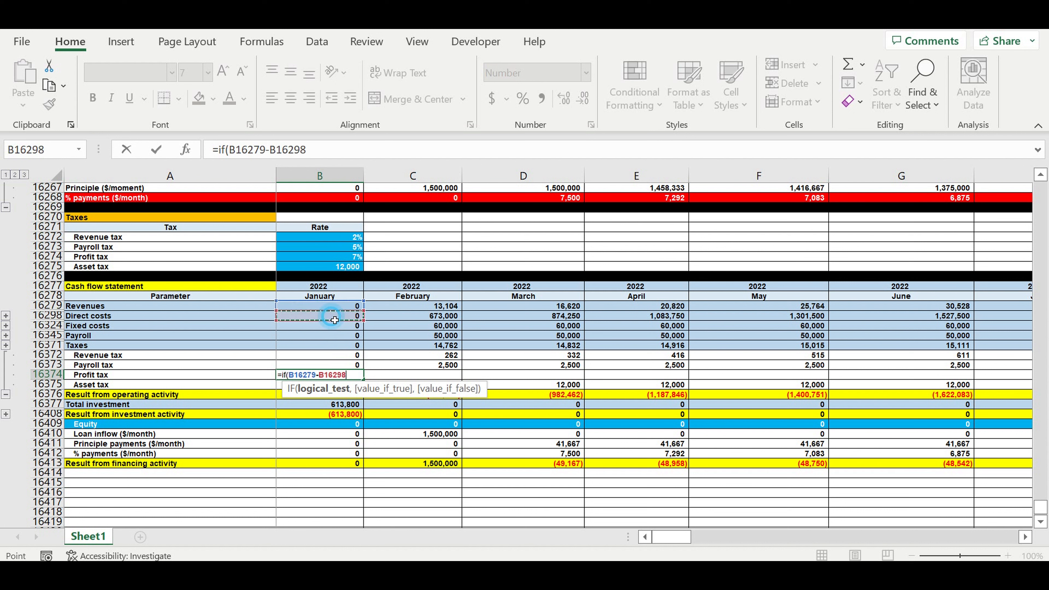
type("-")
left_click(311, 327)
type("-")
left_click(305, 337)
Extend the profit tax test by subtracting revenue tax, payroll tax, asset tax, principle payments and % payments: -B16372-B16373-B16375-B16411-B16412
type("-")
left_click(294, 359)
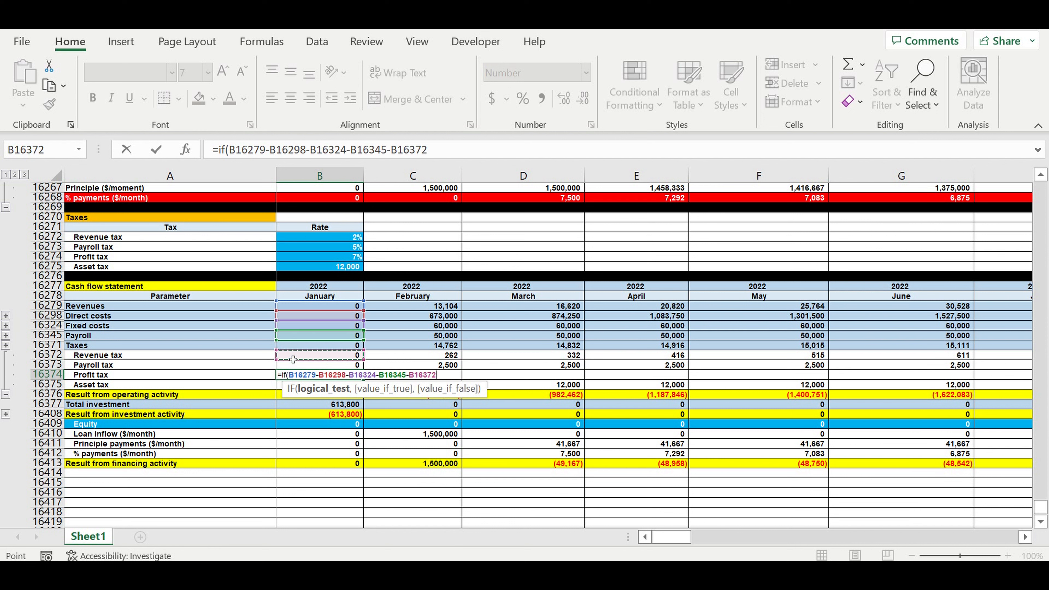
type("-")
left_click(289, 365)
type("-")
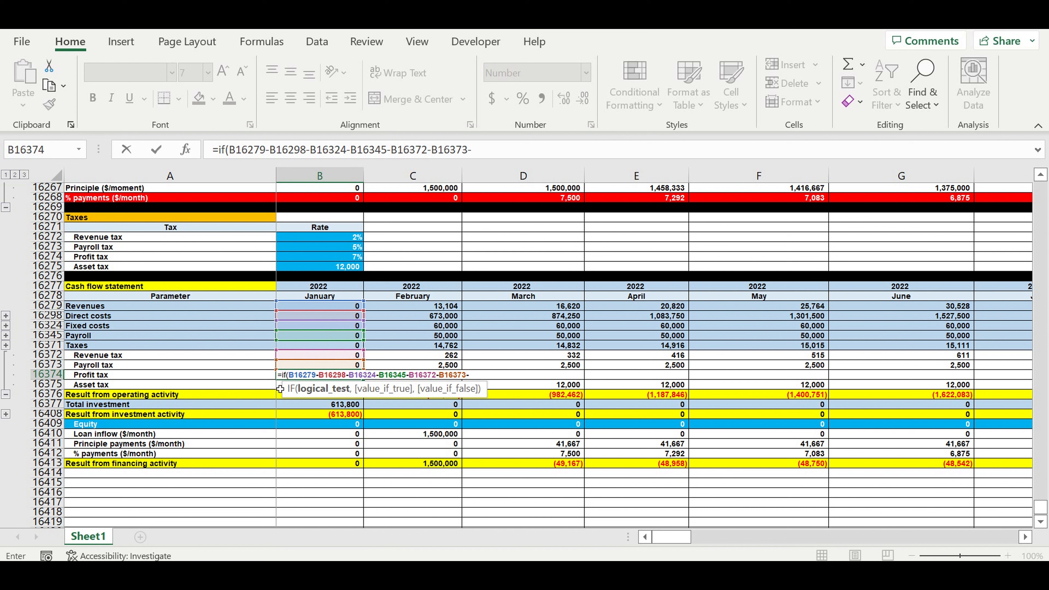
left_click(283, 388)
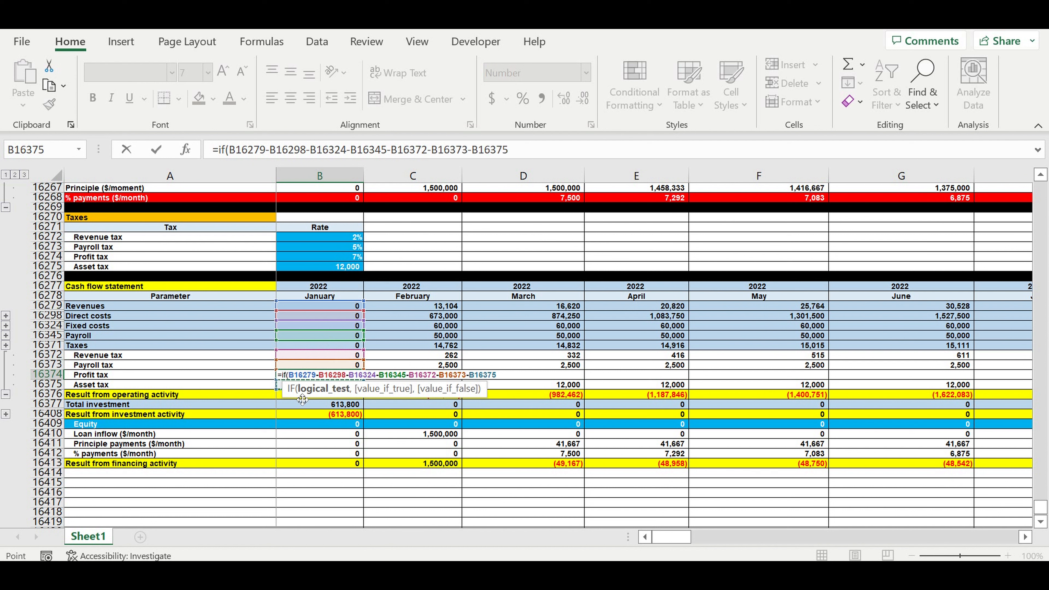
type("-")
left_click(306, 448)
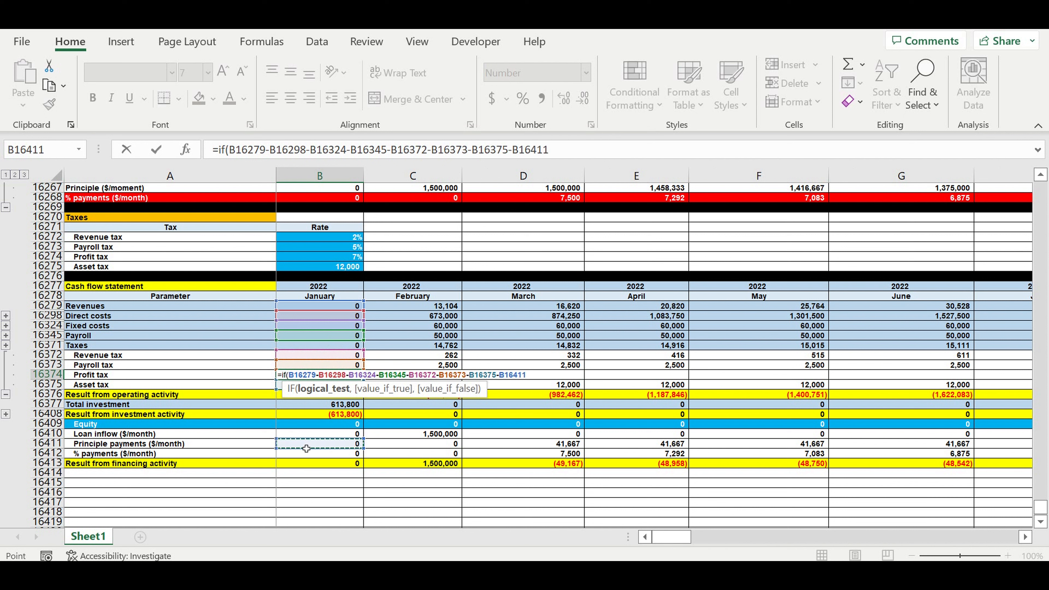
type("-")
left_click(298, 456)
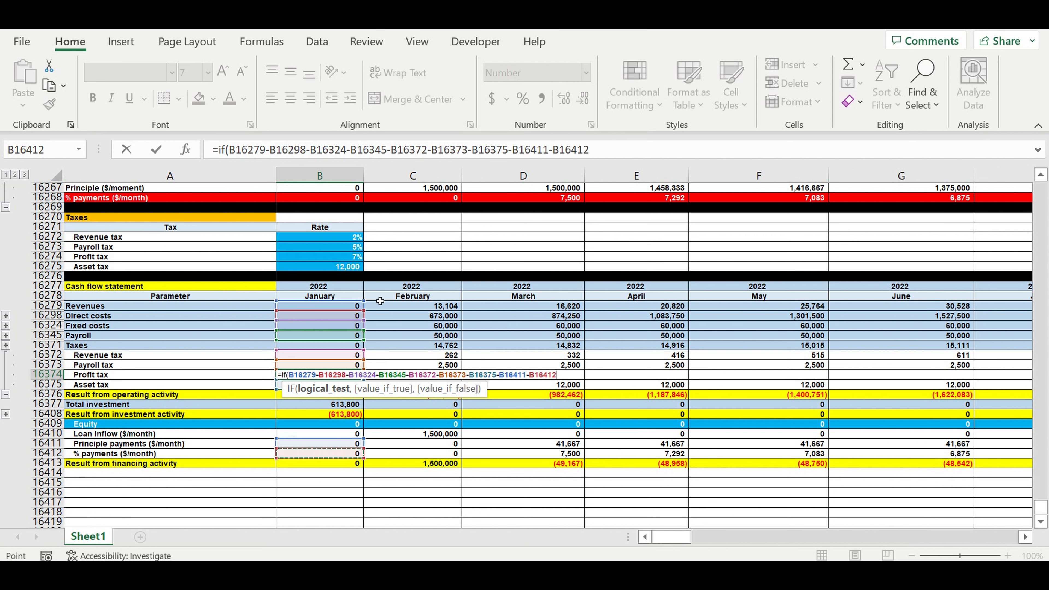
Enclose the profit expression in parentheses and complete the logical test with >0 followed by a comma
left_click(623, 155)
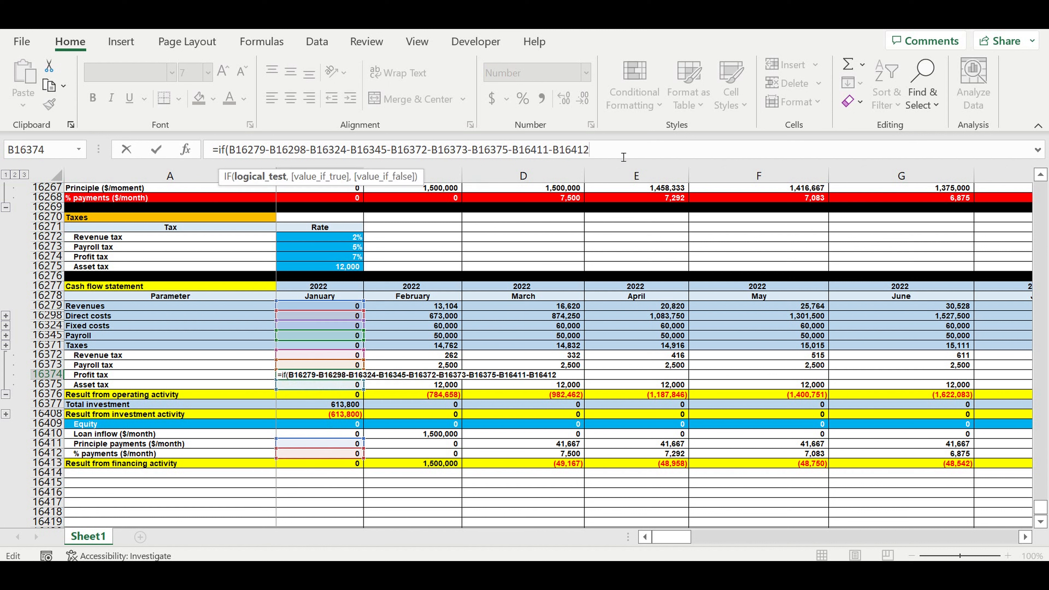
type(">0,")
left_click(234, 150)
type("(")
left_click(596, 151)
type(")")
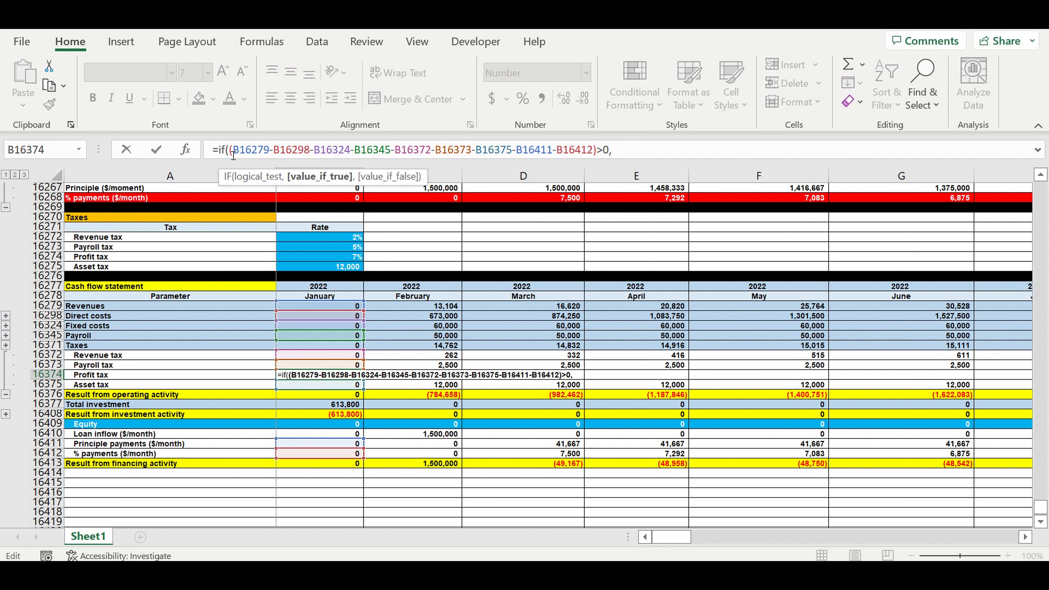
Set the IF's true value to a copy of the parenthesized profit expression multiplied by the absolute Profit tax rate $B$16274
left_click_drag(230, 150, 617, 154)
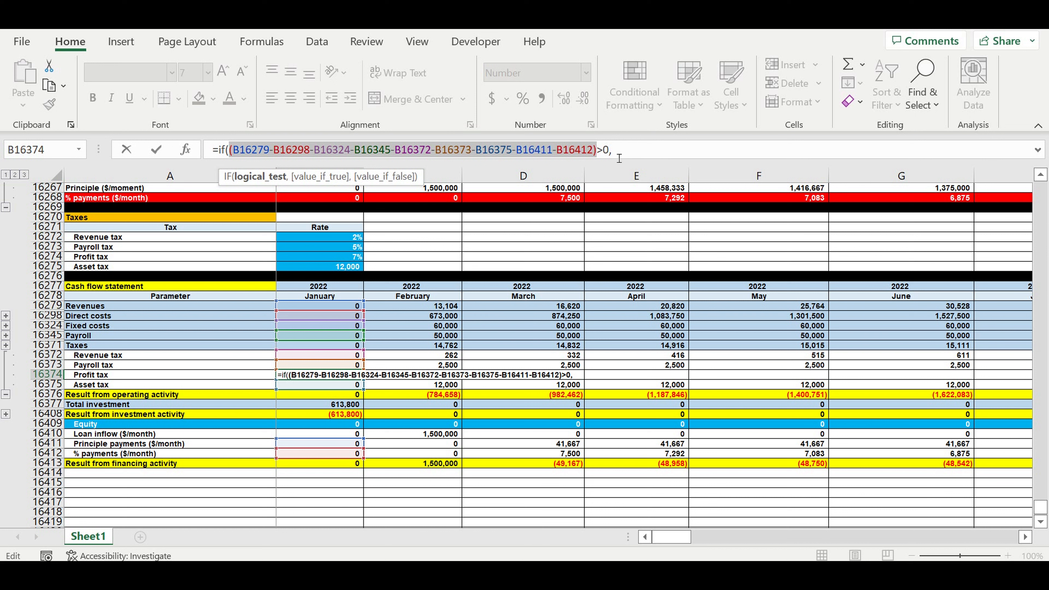
key("ctrl+c")
left_click(642, 152)
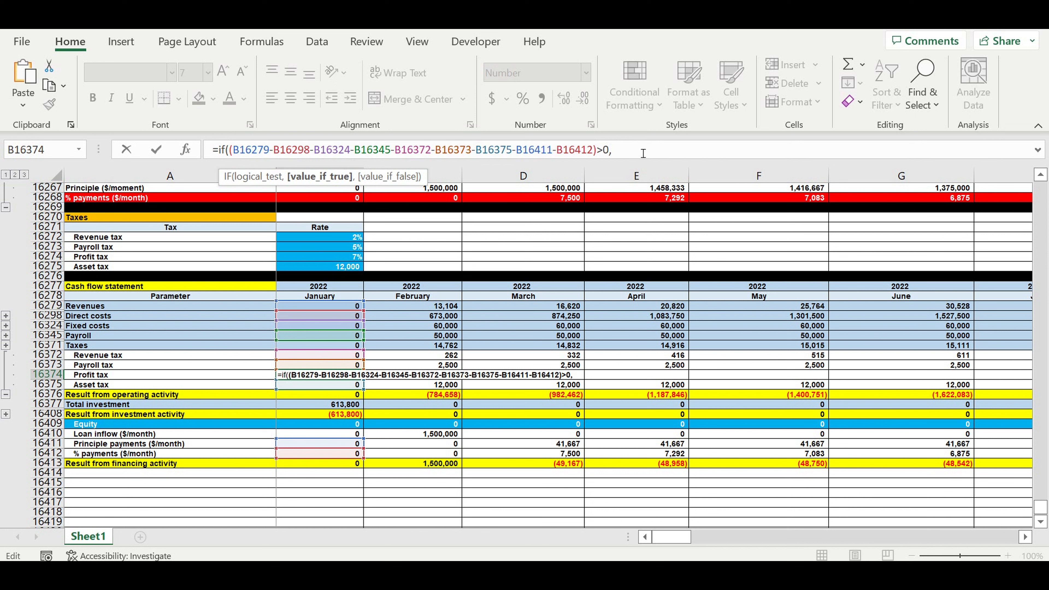
key("ctrl+v")
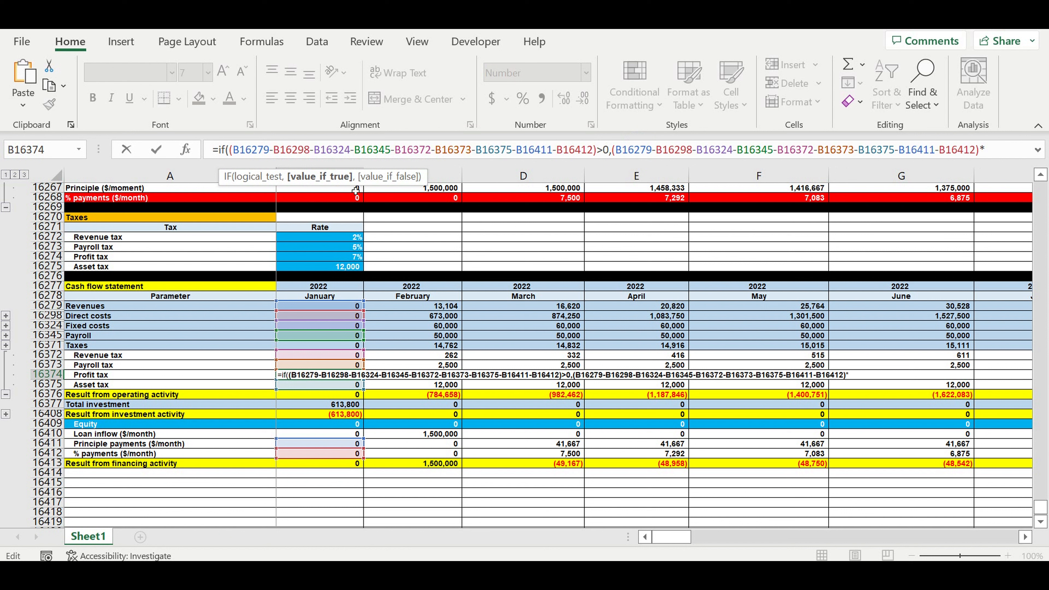
type("*")
left_click(339, 258)
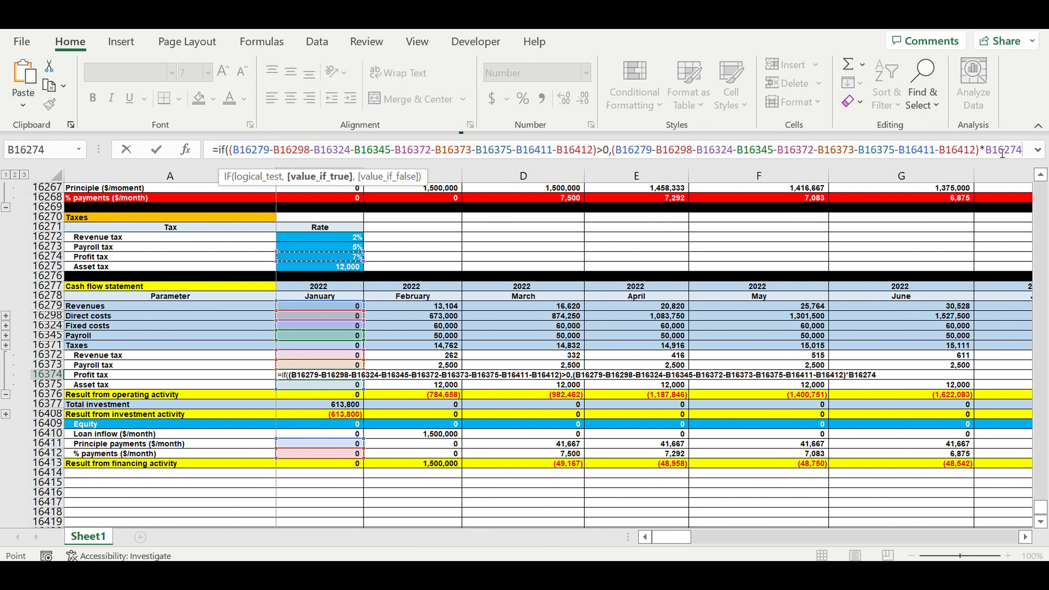
left_click(1018, 159)
type("$")
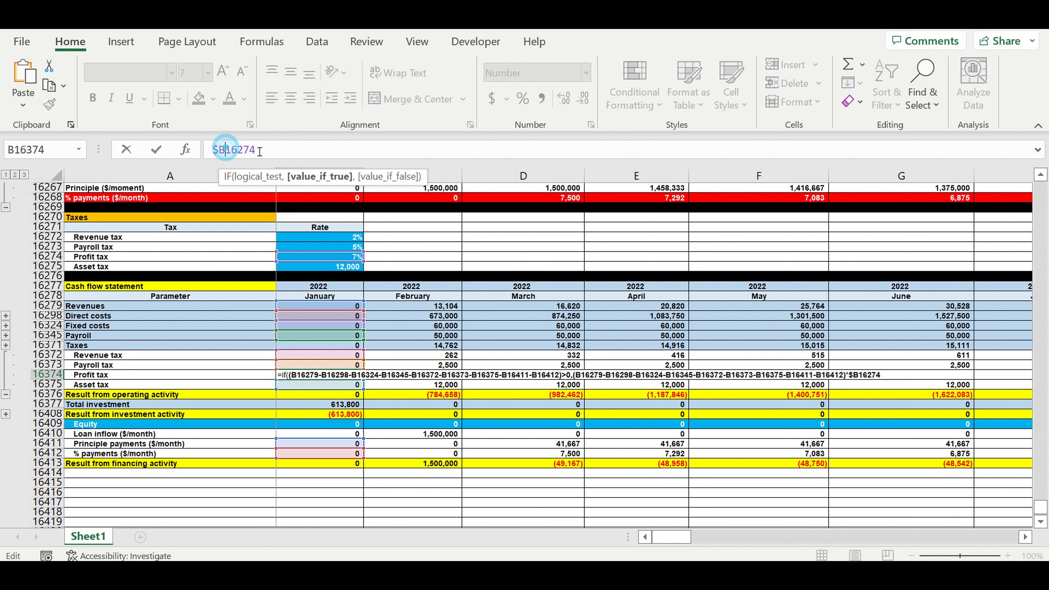
type("$")
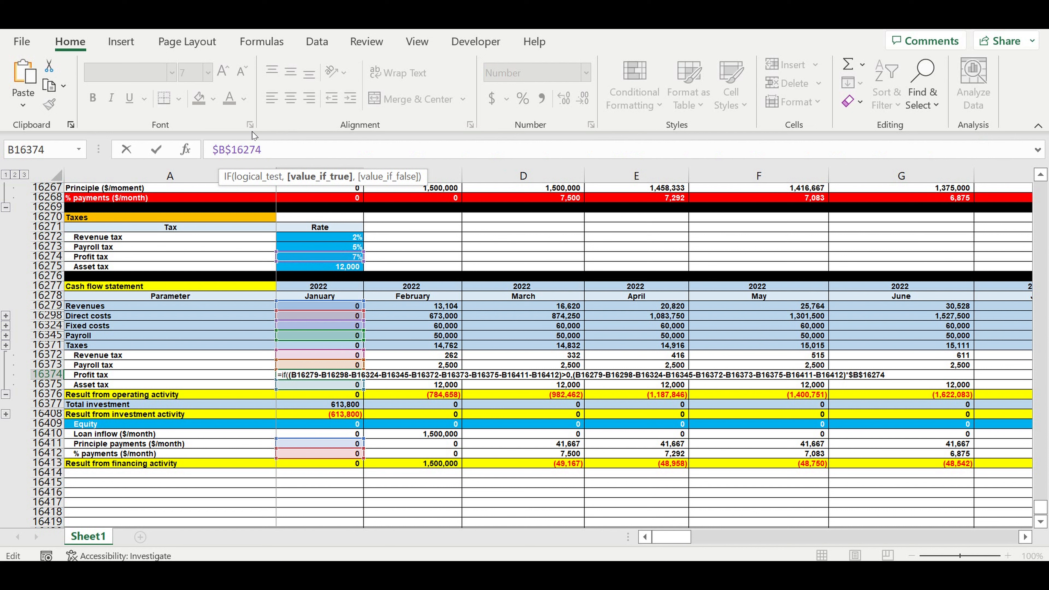
Set the IF's false value to 0, expand the formula bar to check it, and commit the January profit tax formula
type(",0)")
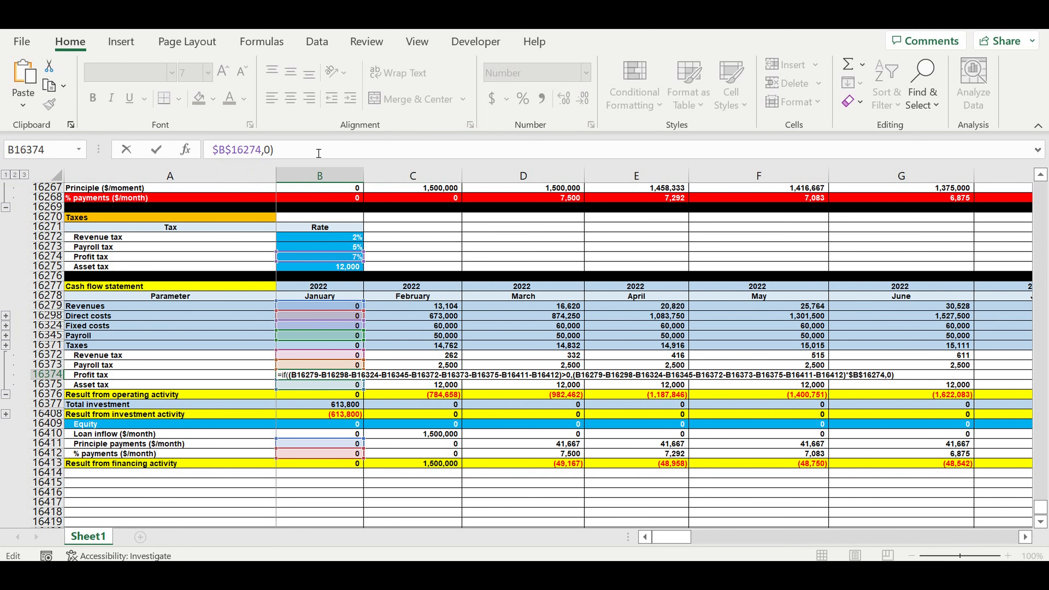
left_click_drag(417, 165, 413, 183)
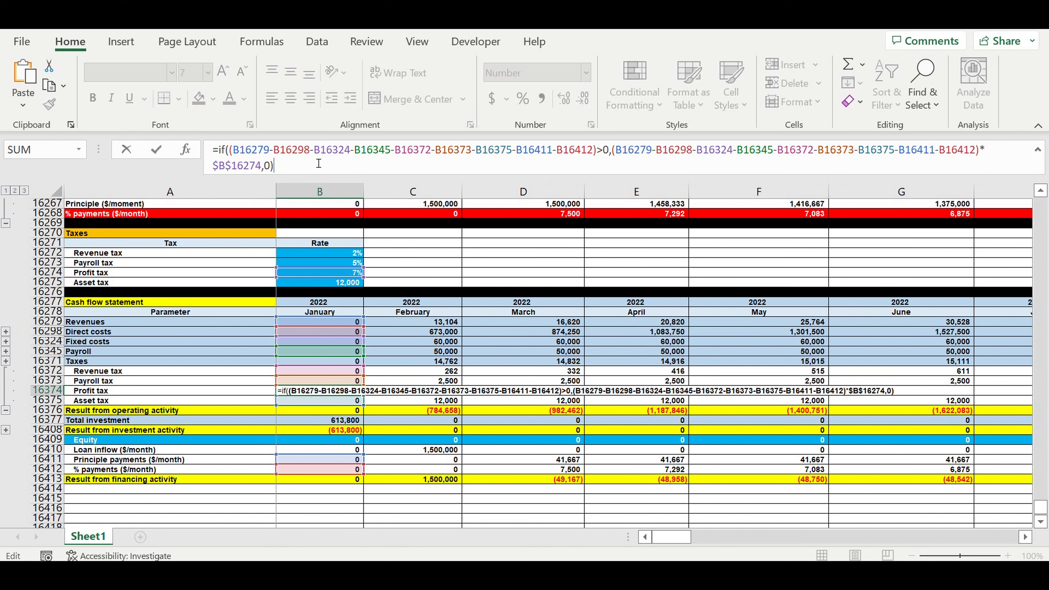
key("BackSpace")
type(")")
key("Return")
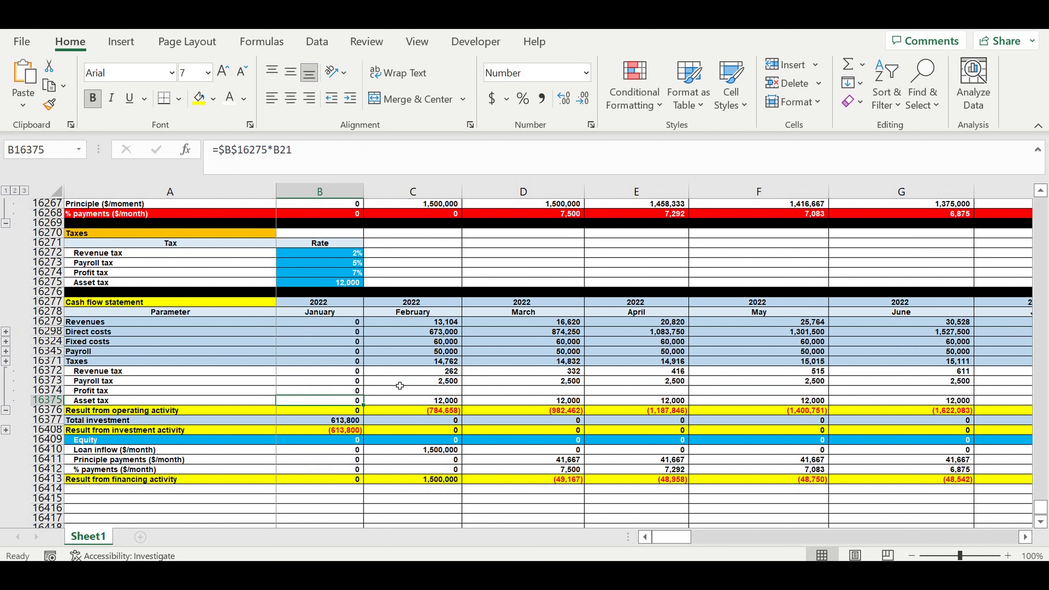
Copy the January profit tax formula across all months through December 2031, check it for June 2031, and collapse the tax detail rows
left_click(349, 390)
left_click_drag(365, 395, 921, 434)
left_click(605, 440)
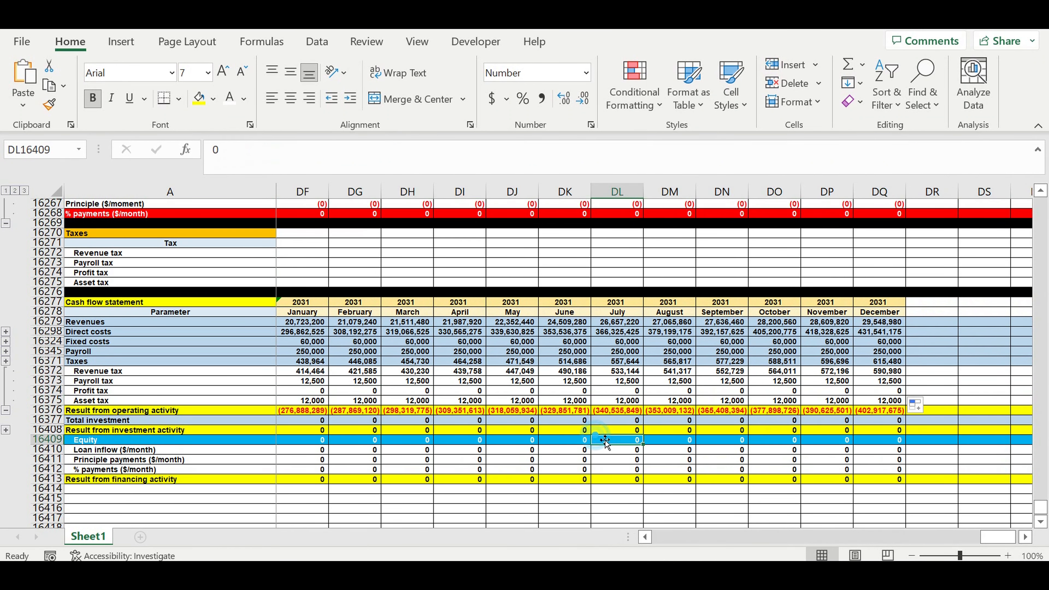
left_click(558, 411)
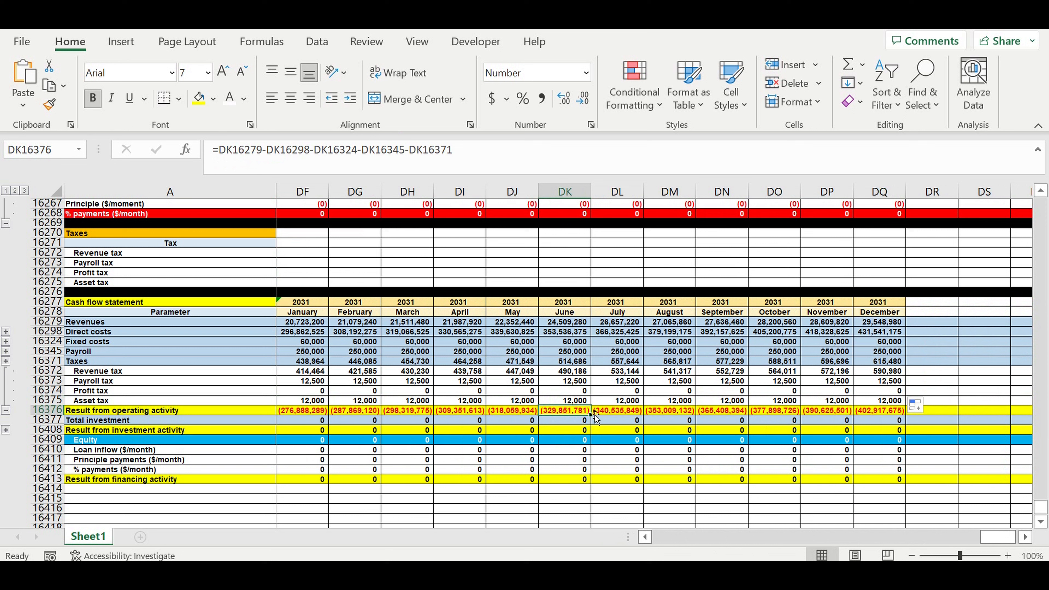
left_click(567, 392)
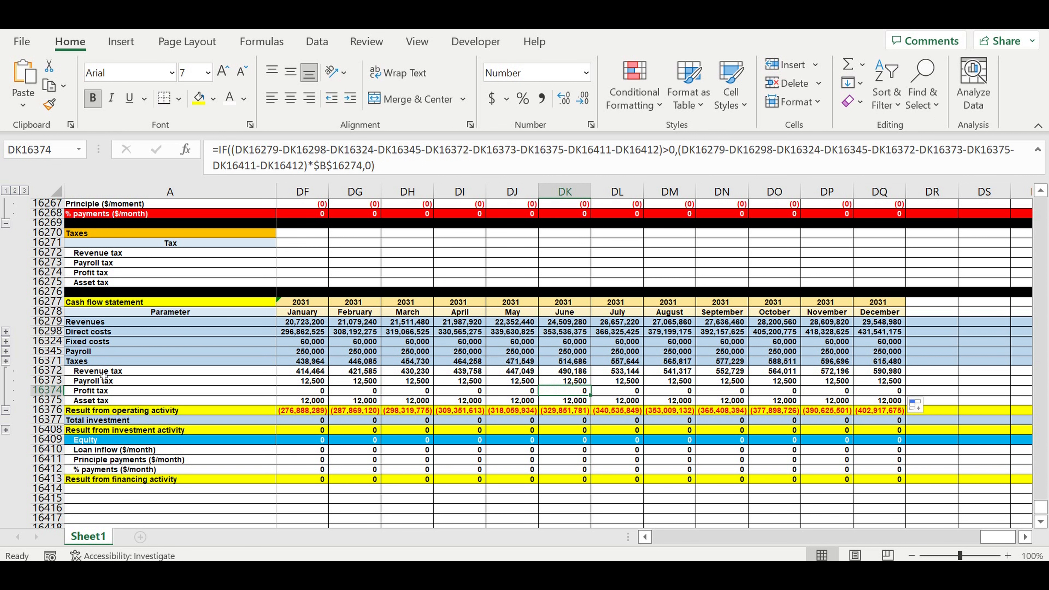
left_click(6, 411)
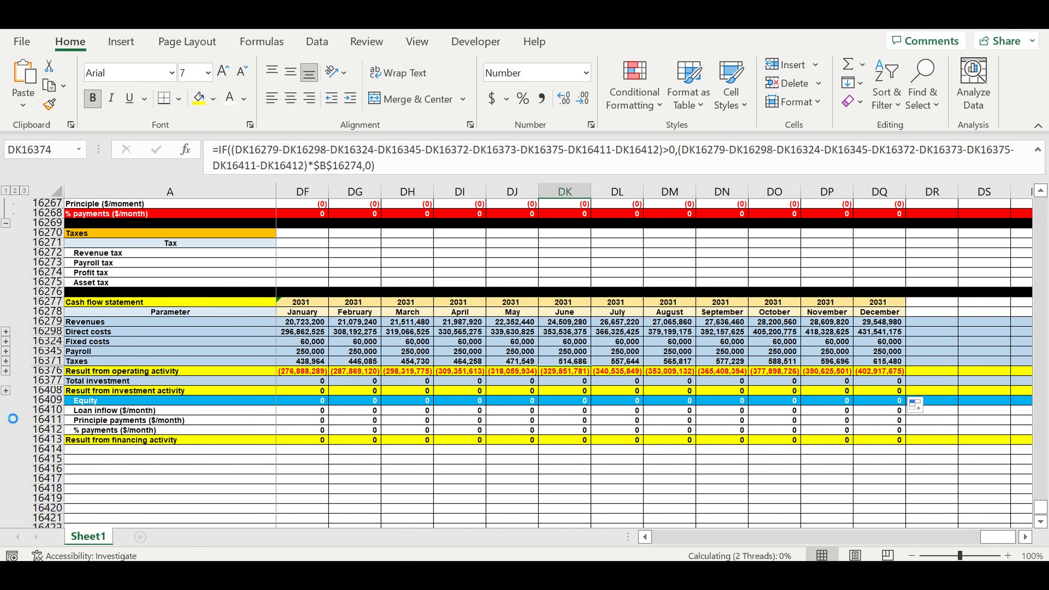
Label A16414 "Cash balance at the beginning of period" and enter 0 as its January 2022 value
left_click_drag(987, 537, 678, 538)
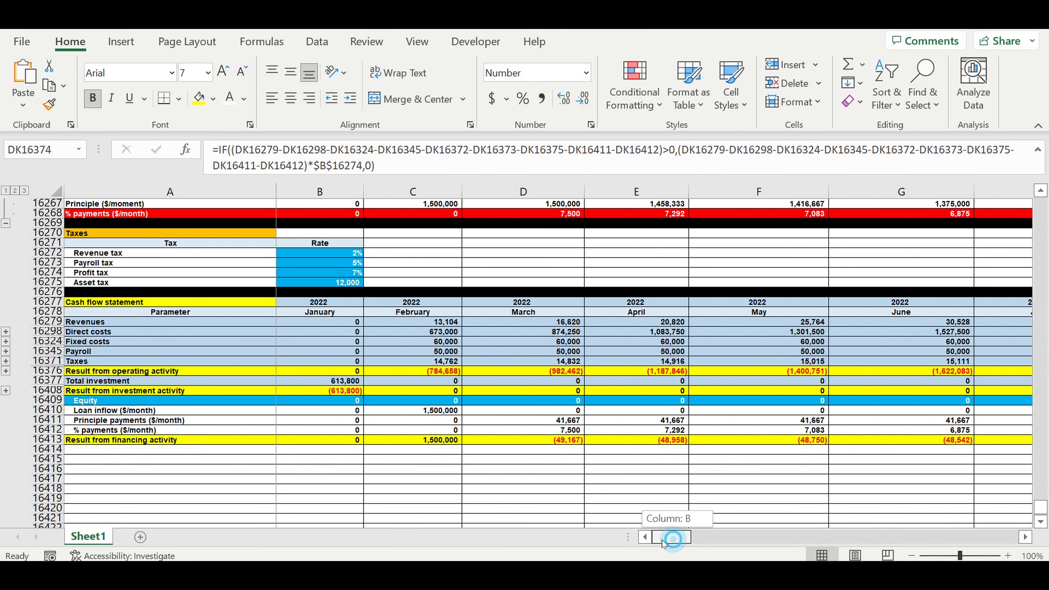
left_click(111, 453)
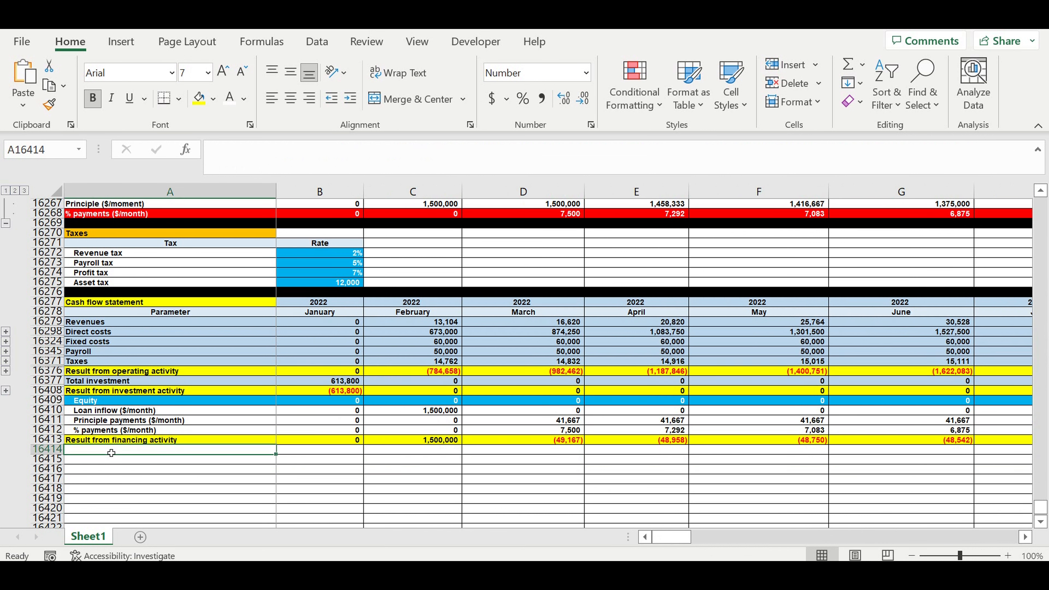
type("Cash balance")
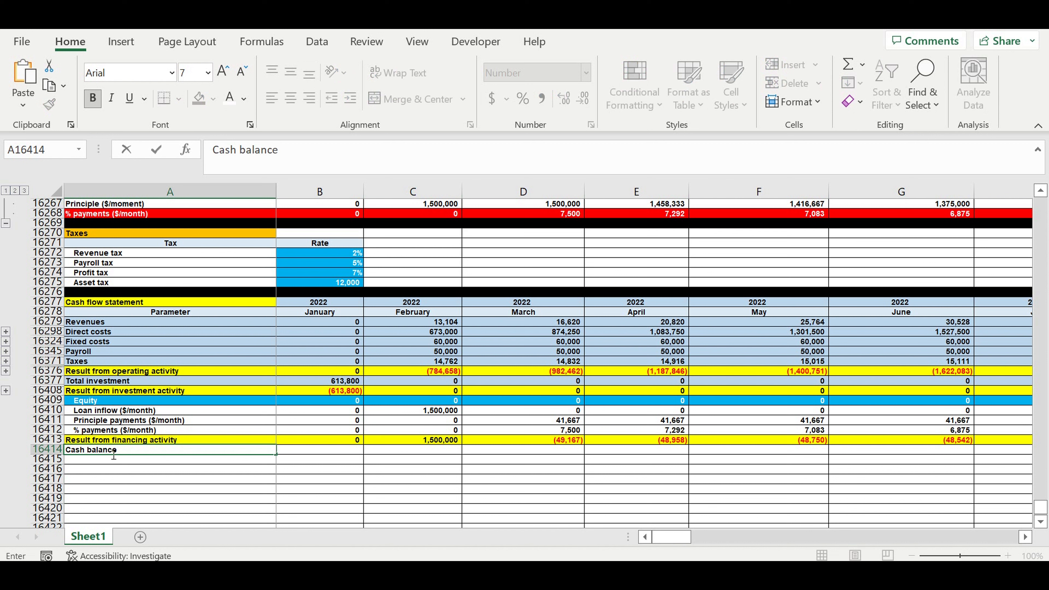
type(" at the beginning")
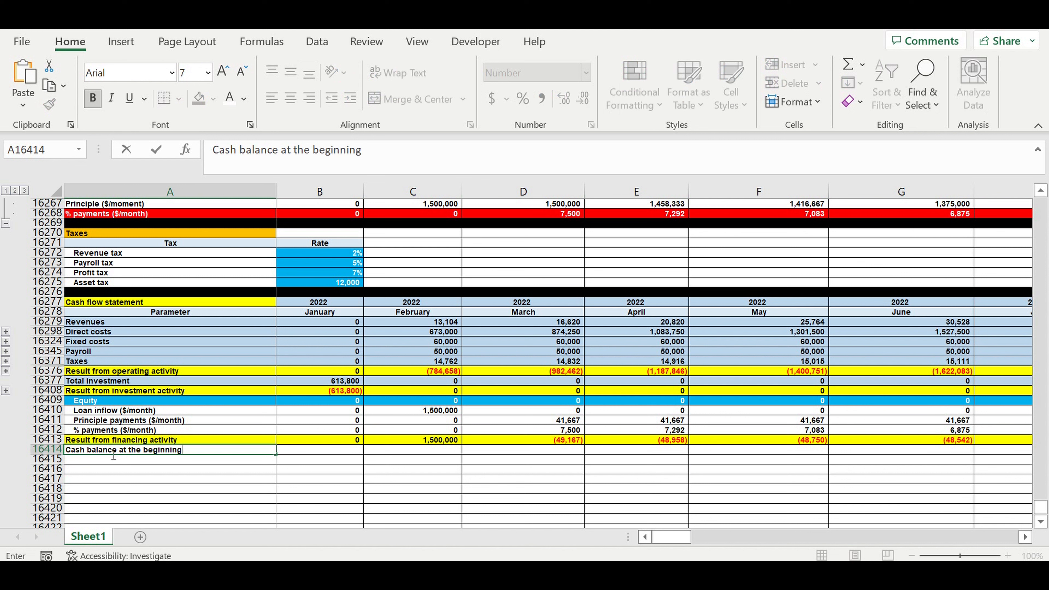
type(" of period")
key("Return")
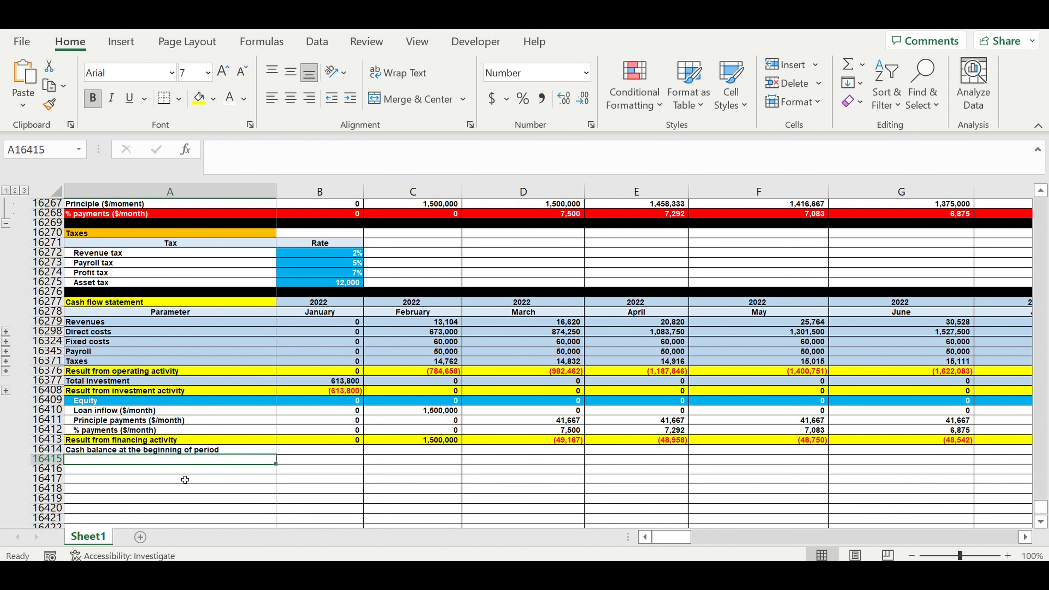
left_click(326, 453)
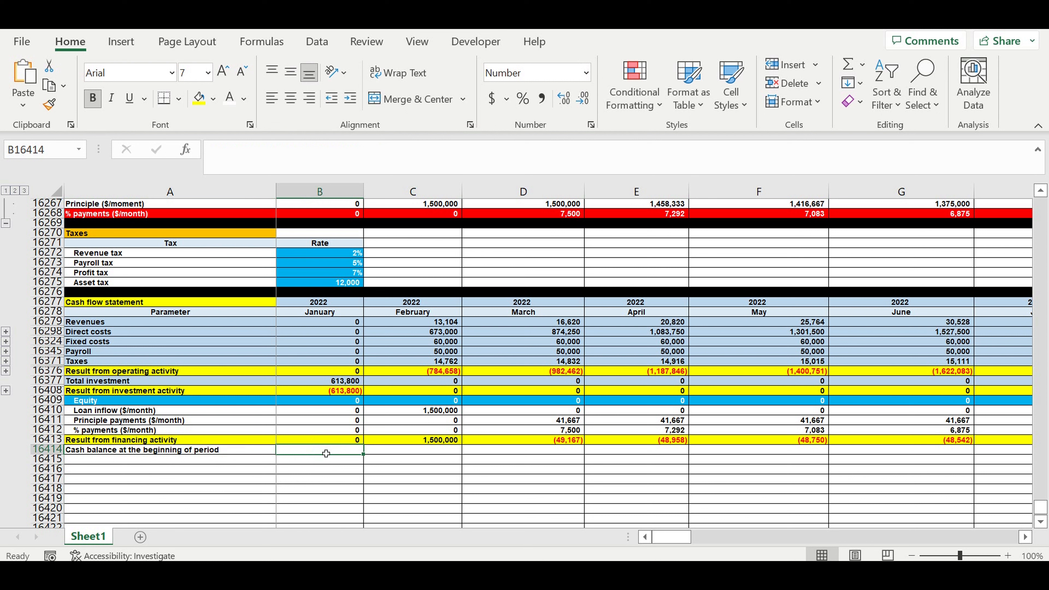
type("0")
left_click(314, 479)
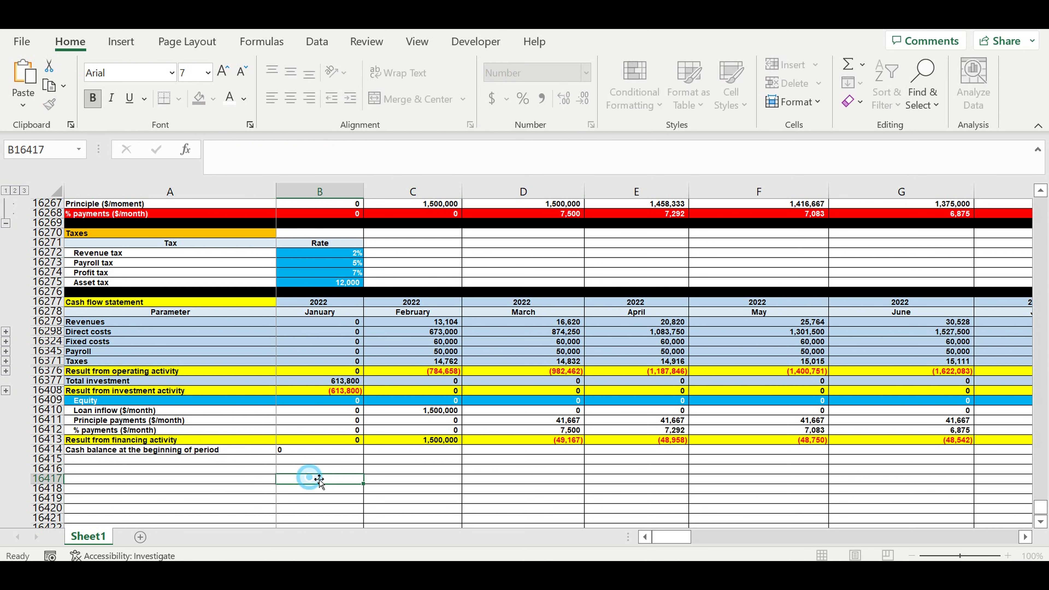
left_click(326, 450)
Copy the beginning balance label into A16415 and reword it to "Cash balance at the end of period"
left_click(126, 454)
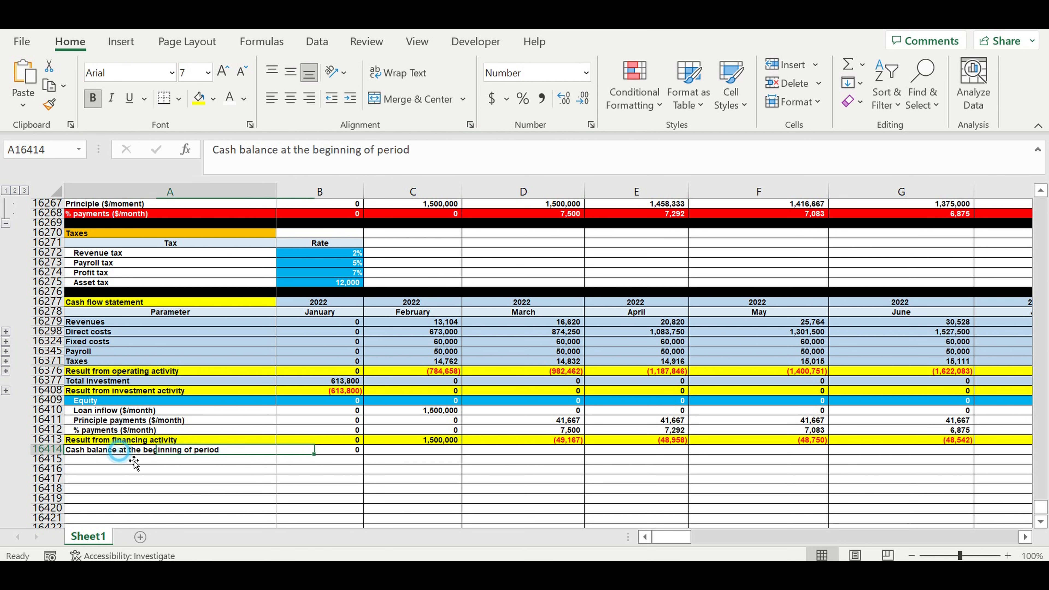
left_click_drag(279, 461, 275, 463)
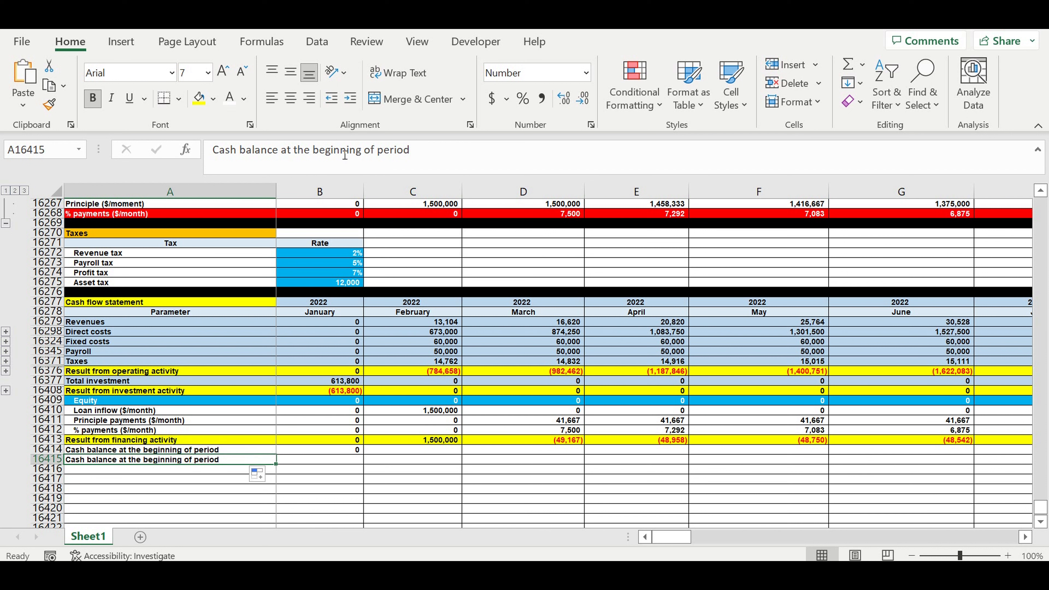
left_click_drag(312, 153, 368, 154)
type("end")
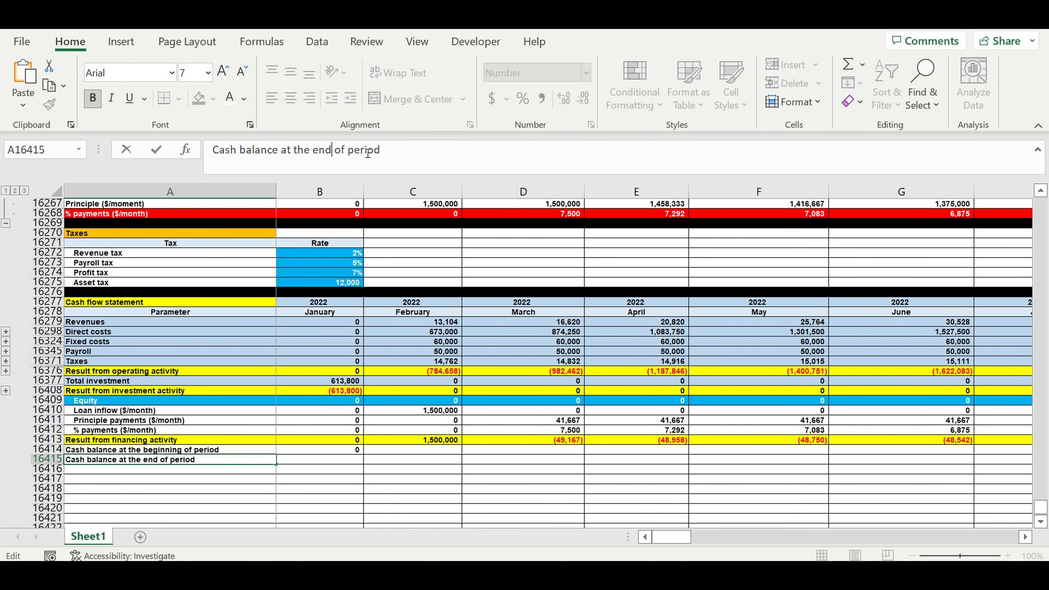
key("Return")
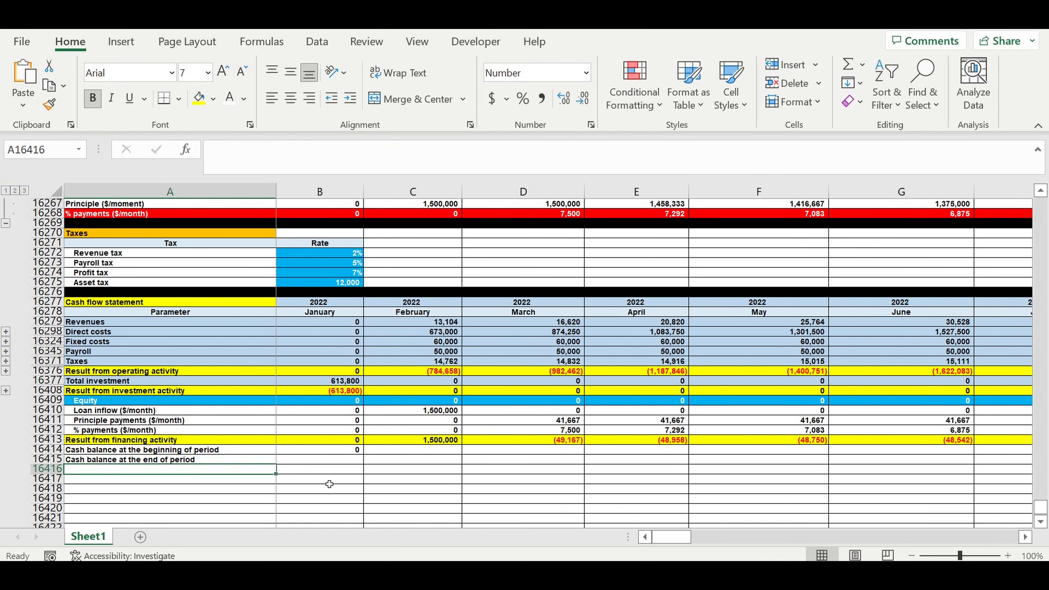
Calculate January's end-of-period cash balance from the operating, investment and financing results plus the beginning balance: =B16376+B16408+B16413+B16414
left_click(339, 460)
type("=")
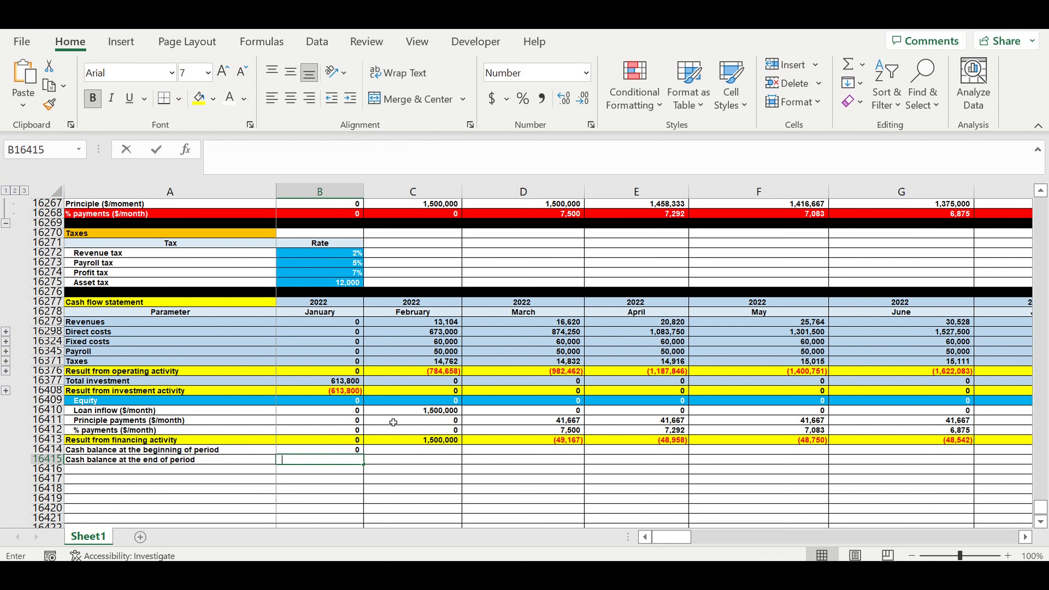
left_click(333, 374)
type("+")
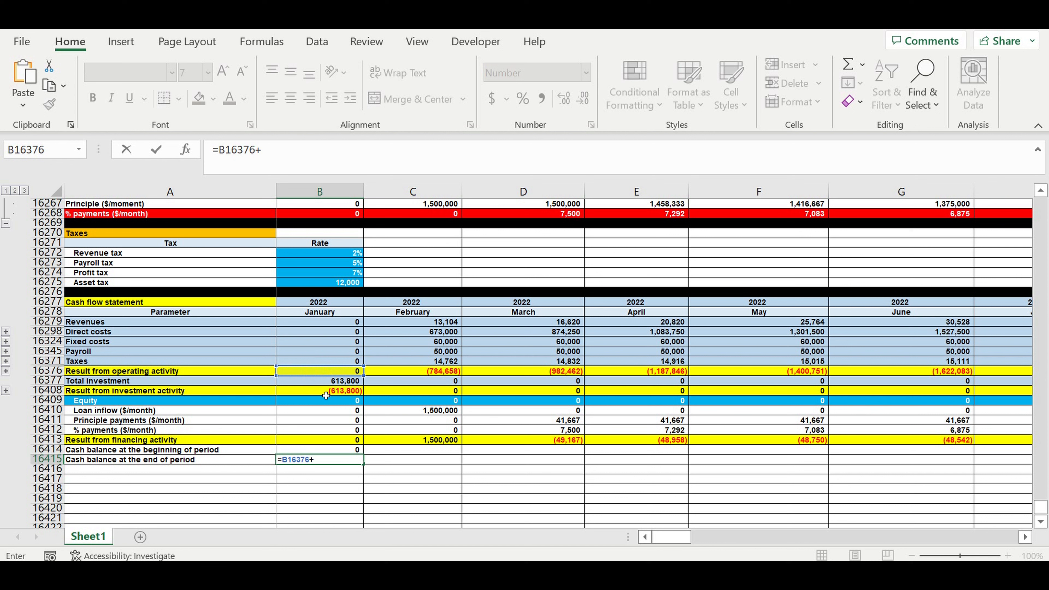
left_click(326, 396)
type("+")
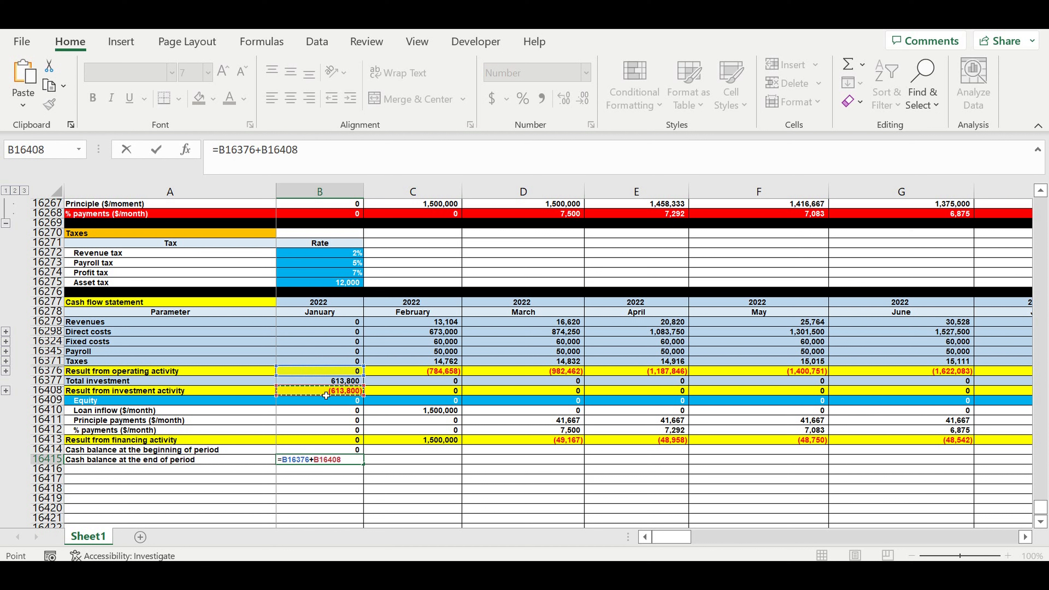
left_click(321, 441)
type("+")
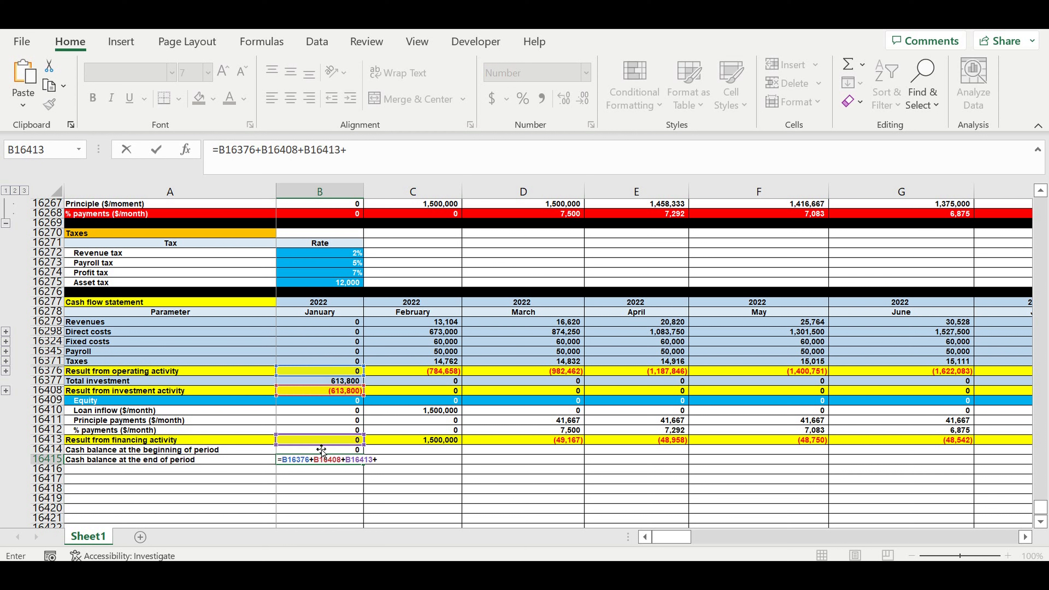
left_click(318, 452)
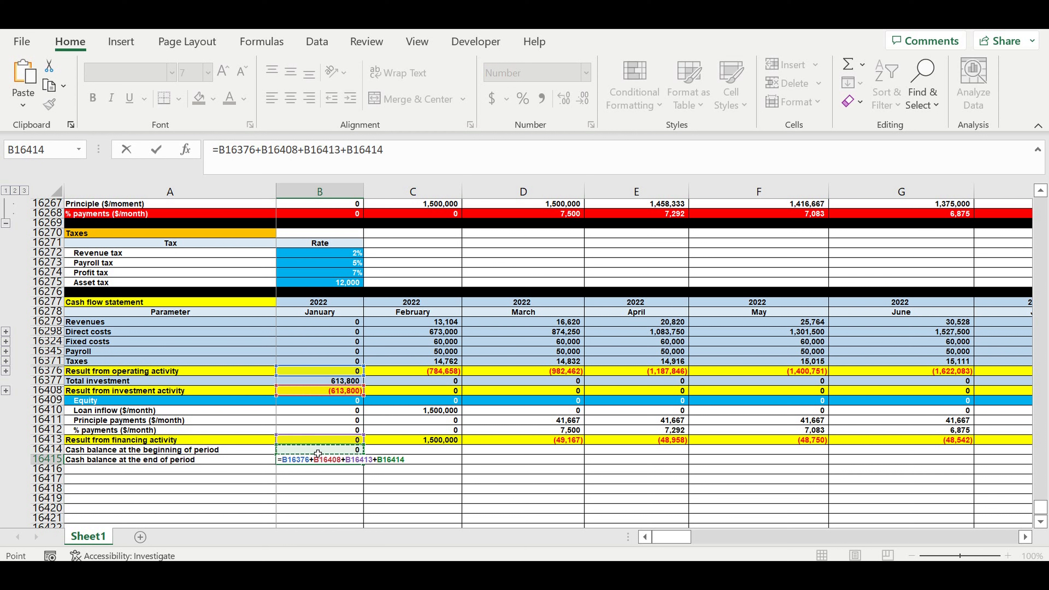
key("Return")
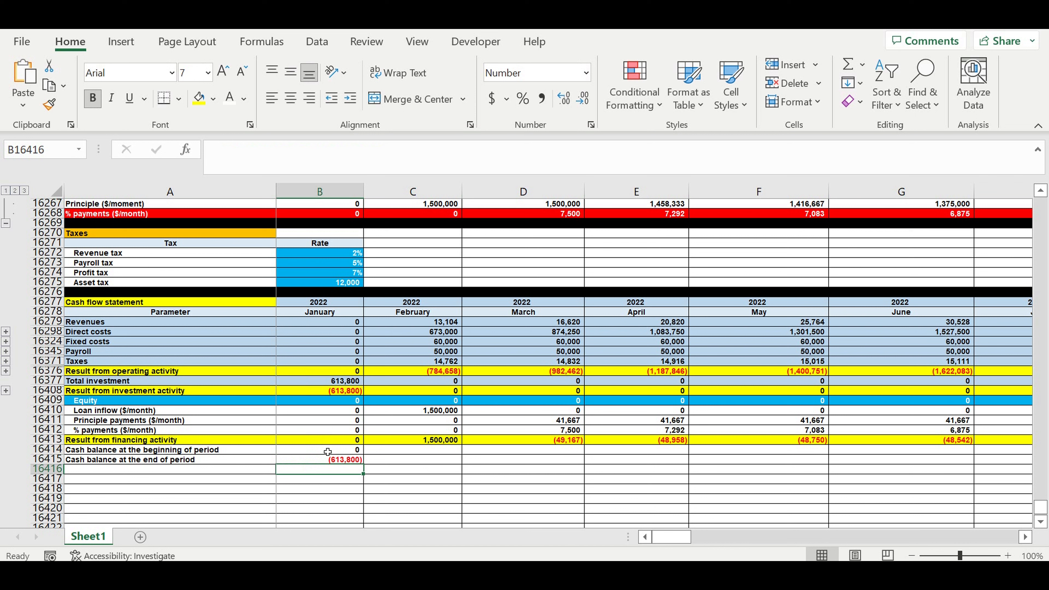
left_click(325, 463)
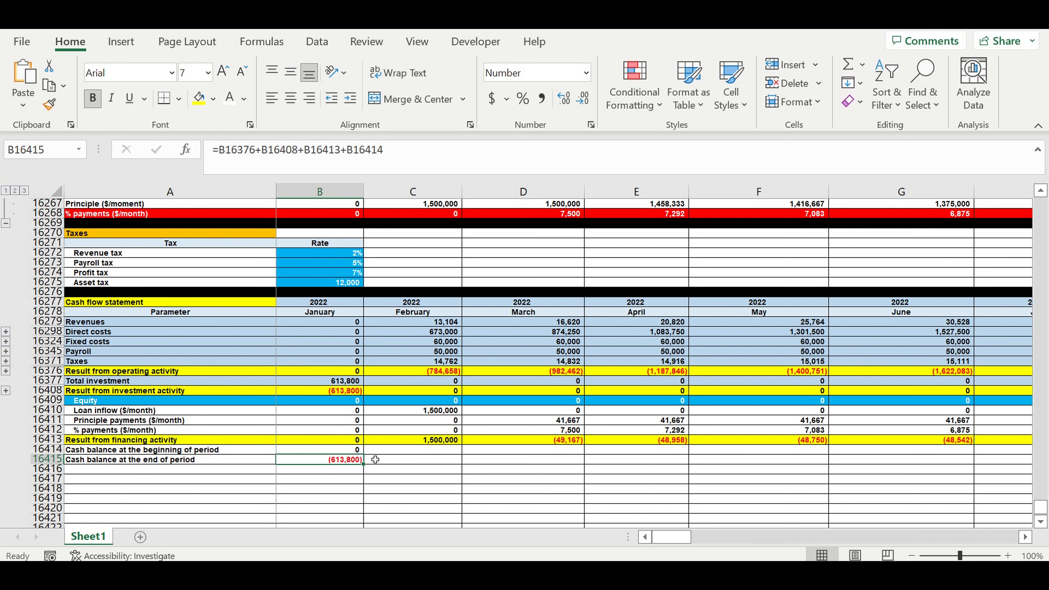
Link February's beginning cash balance in C16414 to January's end-of-period balance with =B16415
left_click(382, 451)
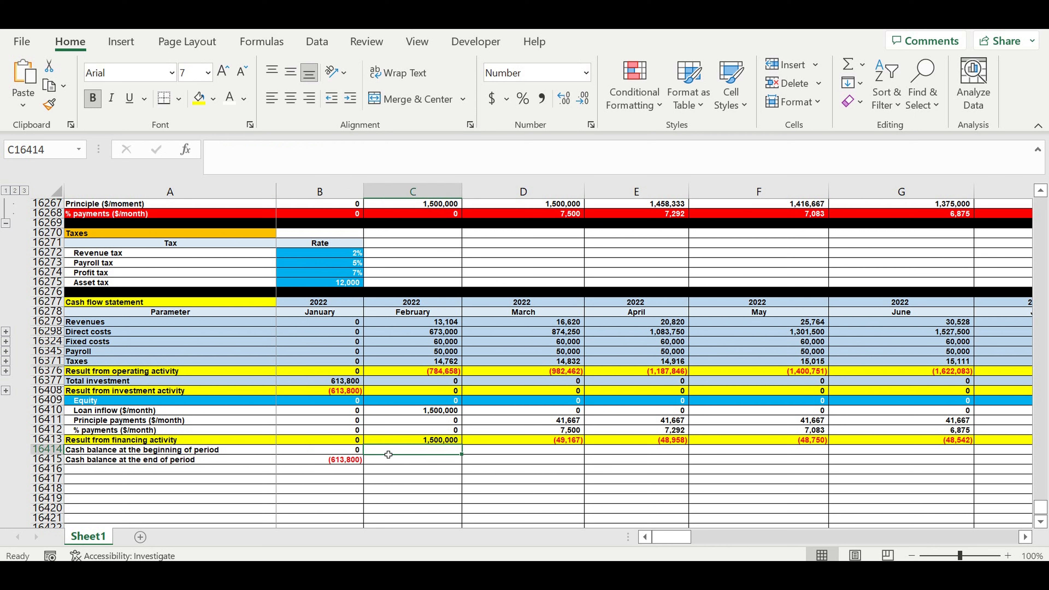
type("=")
left_click(337, 463)
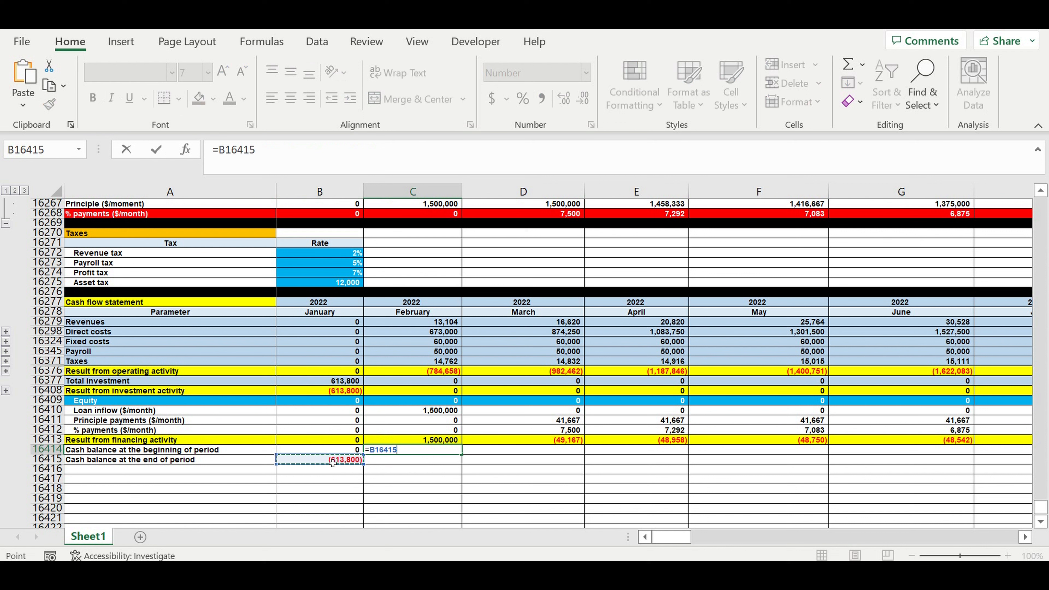
key("Return")
left_click(405, 453)
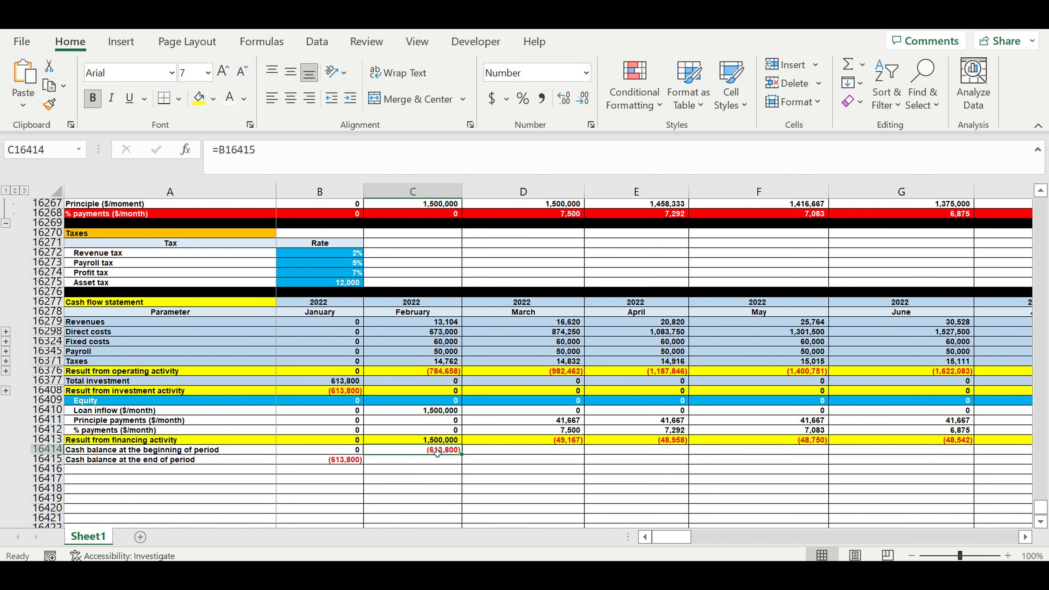
left_click_drag(423, 304, 442, 451)
Extend the January end-of-period cash balance formula to February and check the cells it references
left_click(344, 463)
left_click_drag(363, 465, 447, 477)
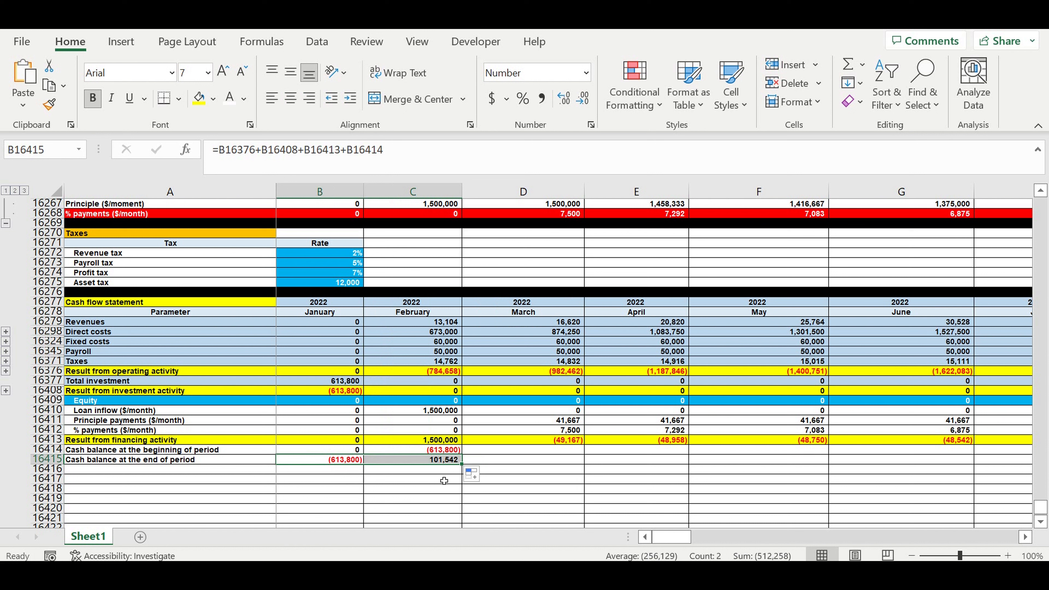
left_click(440, 477)
left_click(434, 459)
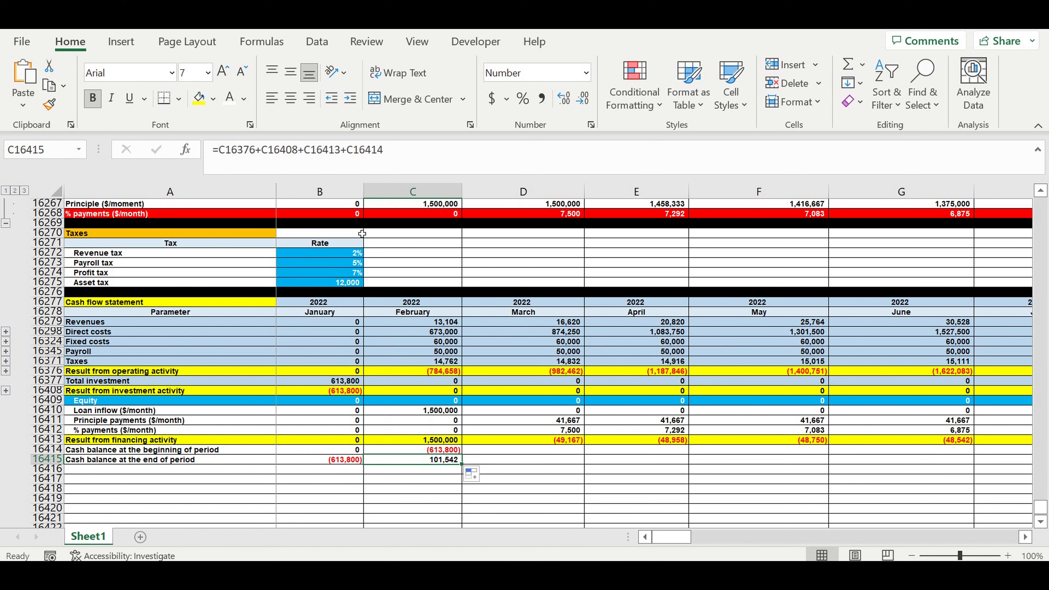
left_click(402, 154)
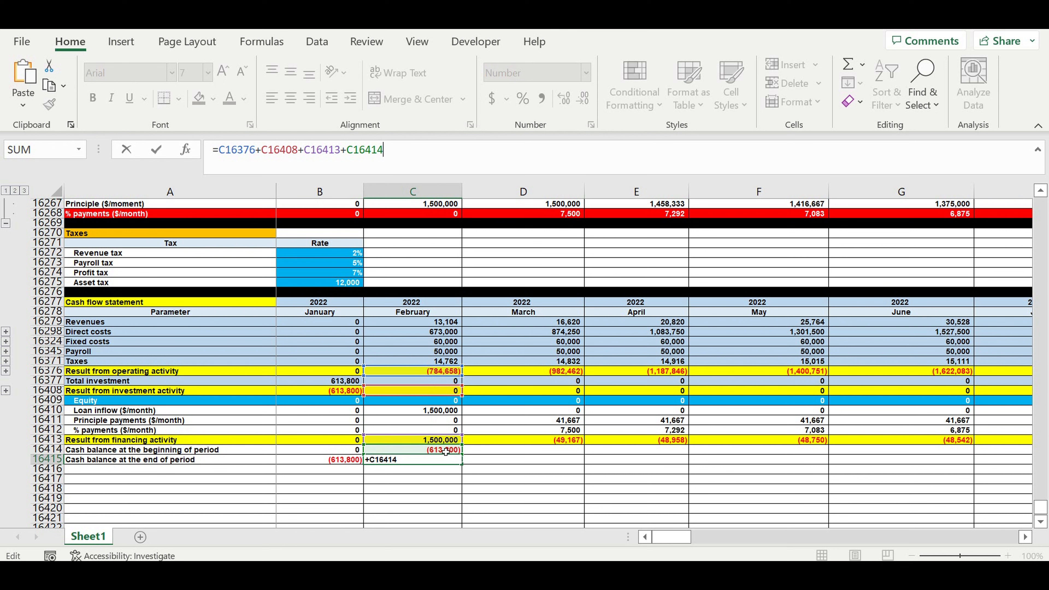
key("Return")
Shade the whole "Cash balance at the end of period" row light gold
left_click(50, 460)
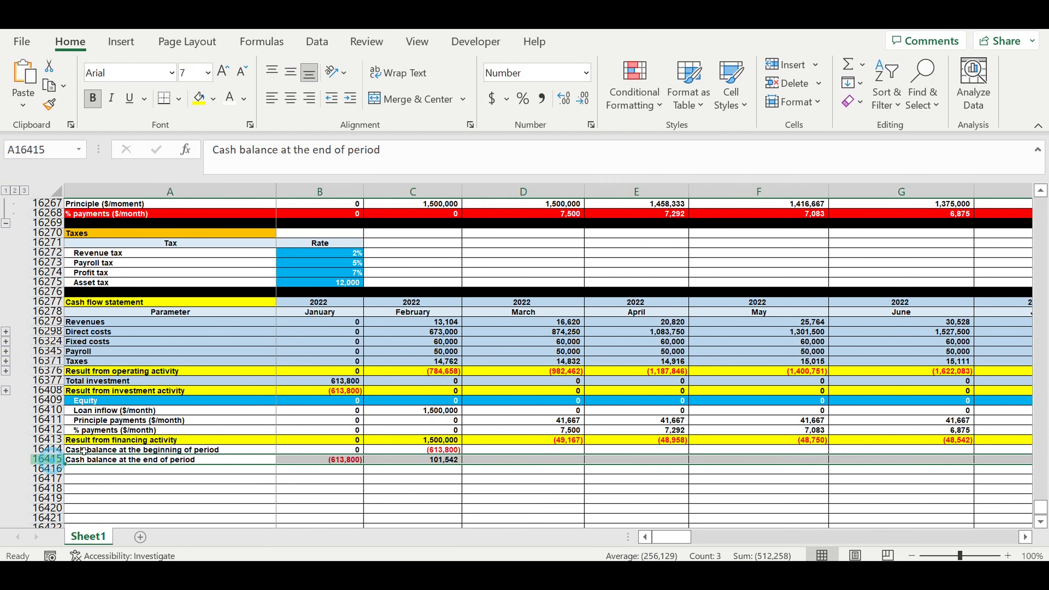
left_click(213, 99)
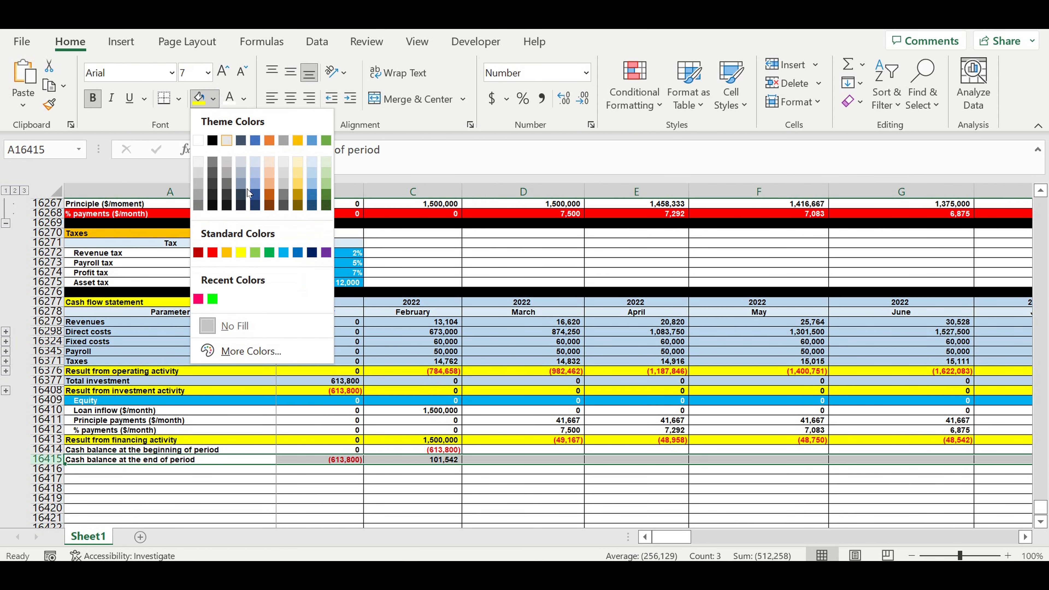
left_click(298, 161)
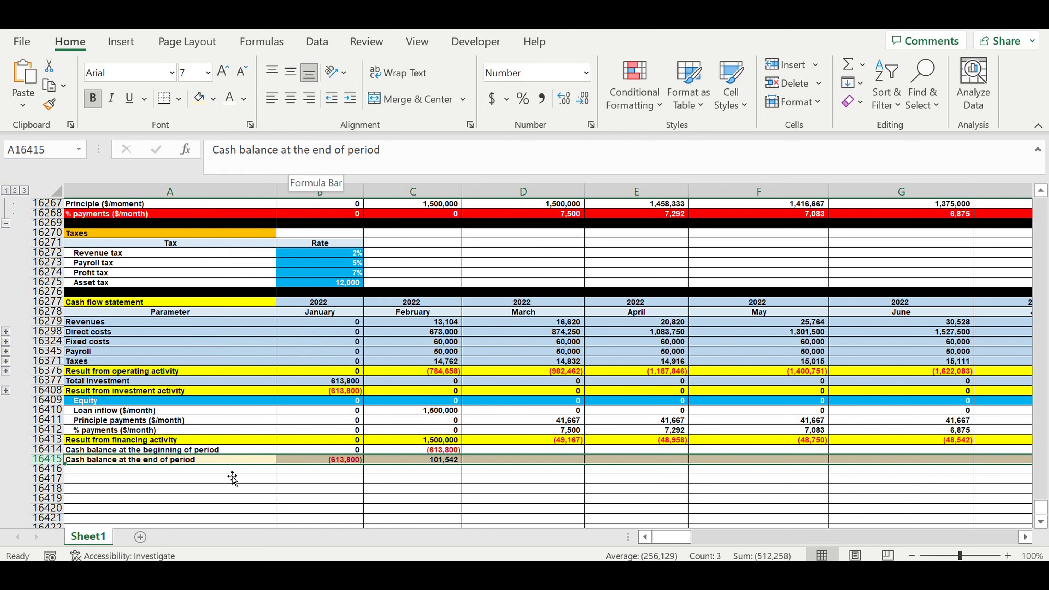
Fill the whole empty row 16416 below the cash balances with black as a section divider
left_click(119, 470)
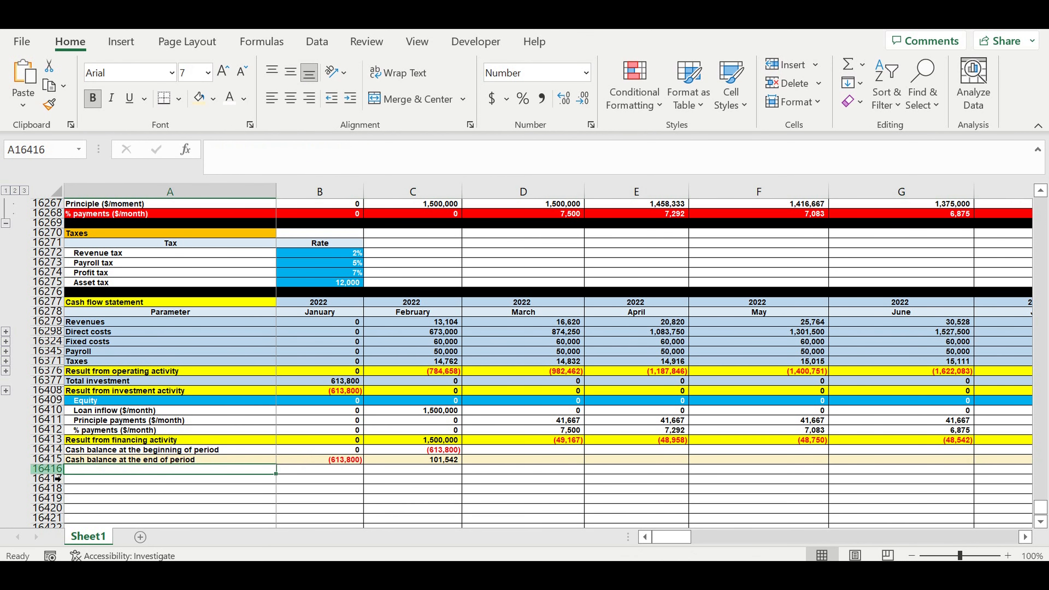
left_click(49, 470)
left_click(213, 98)
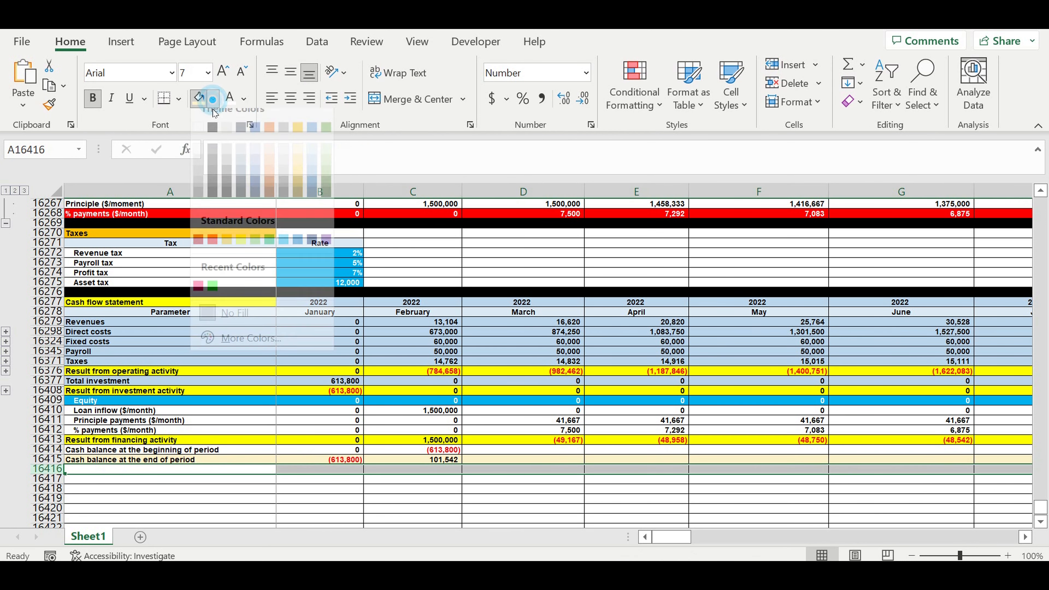
left_click(219, 142)
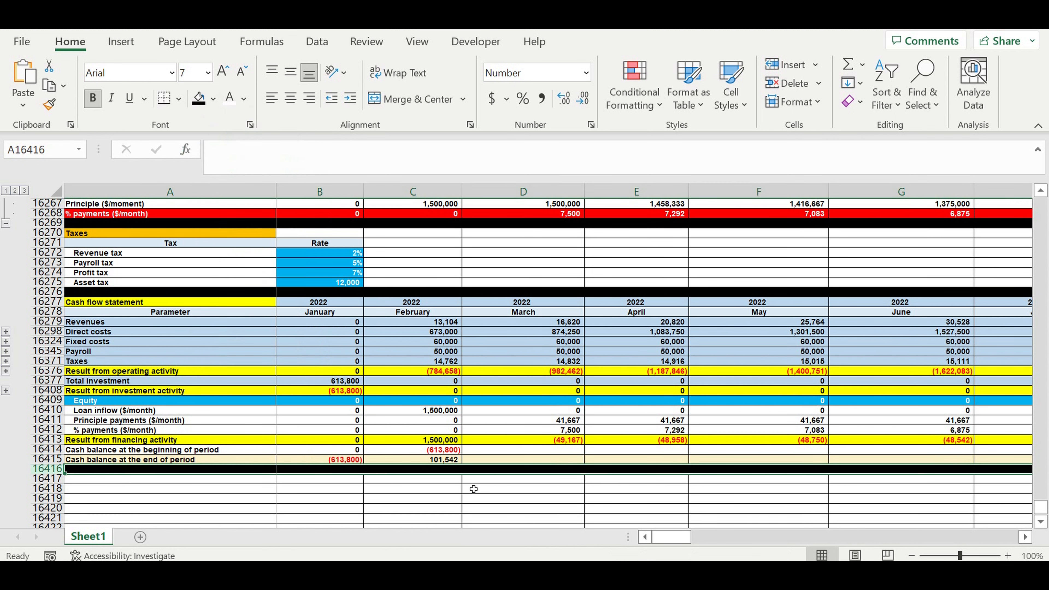
Copy February's beginning and end cash balance formulas across through December 2031 and widen the month columns to fit the figures
left_click(448, 491)
left_click_drag(435, 451, 965, 458)
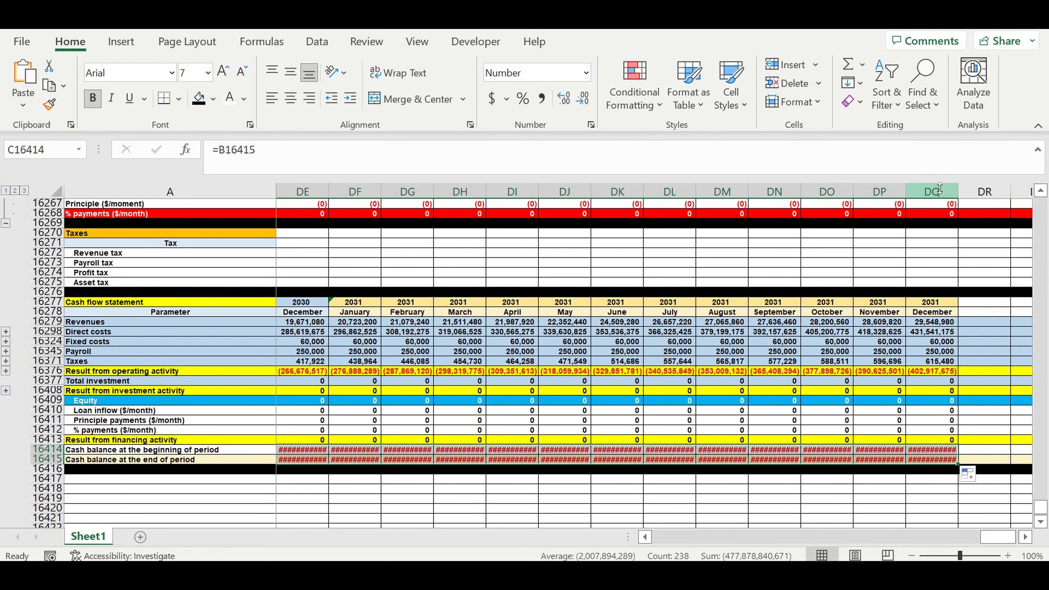
left_click_drag(942, 200, 4, 164)
left_click(571, 460)
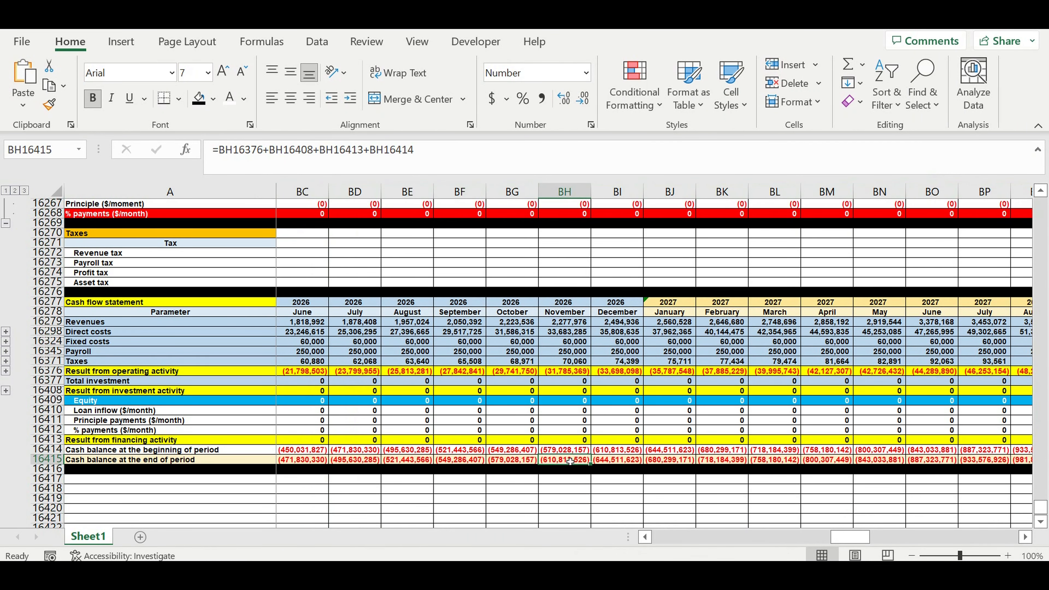
left_click_drag(835, 538, 531, 539)
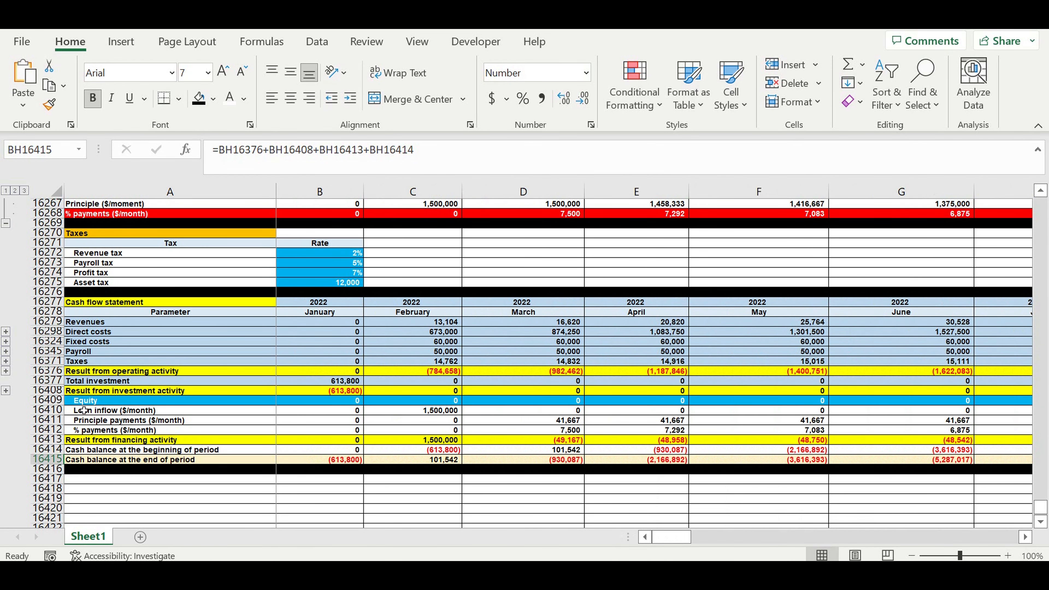